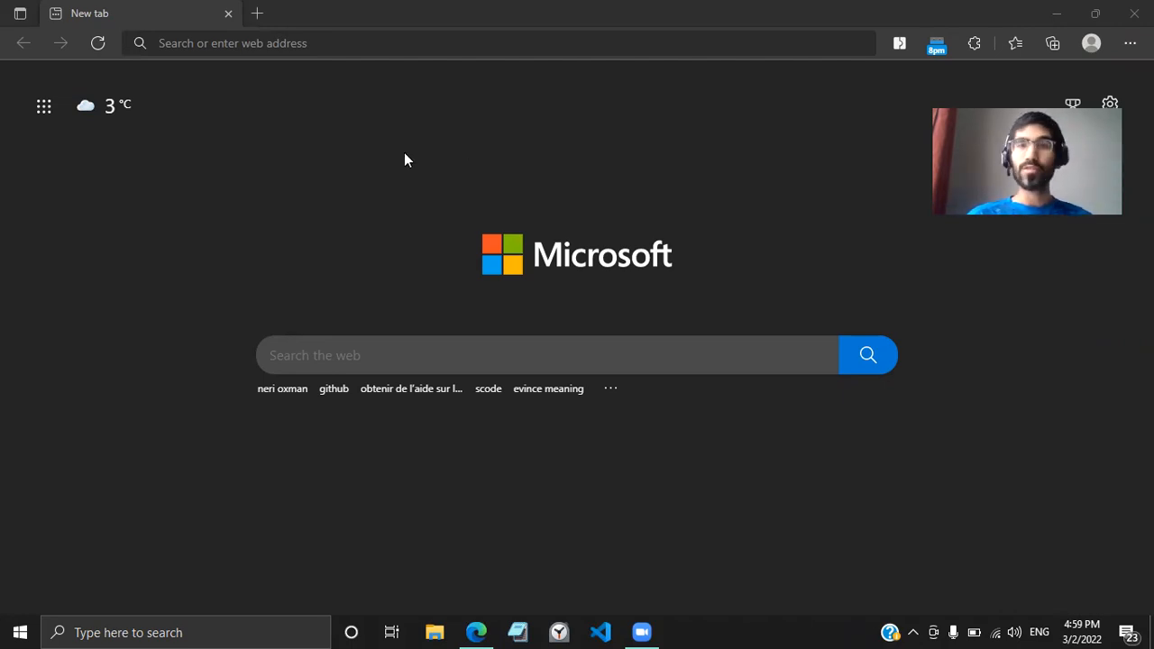
Step: Open the presenter's Twitter profile, show tweets and replies, and view the VRS Transactions network graph post
click(257, 90)
text(t)
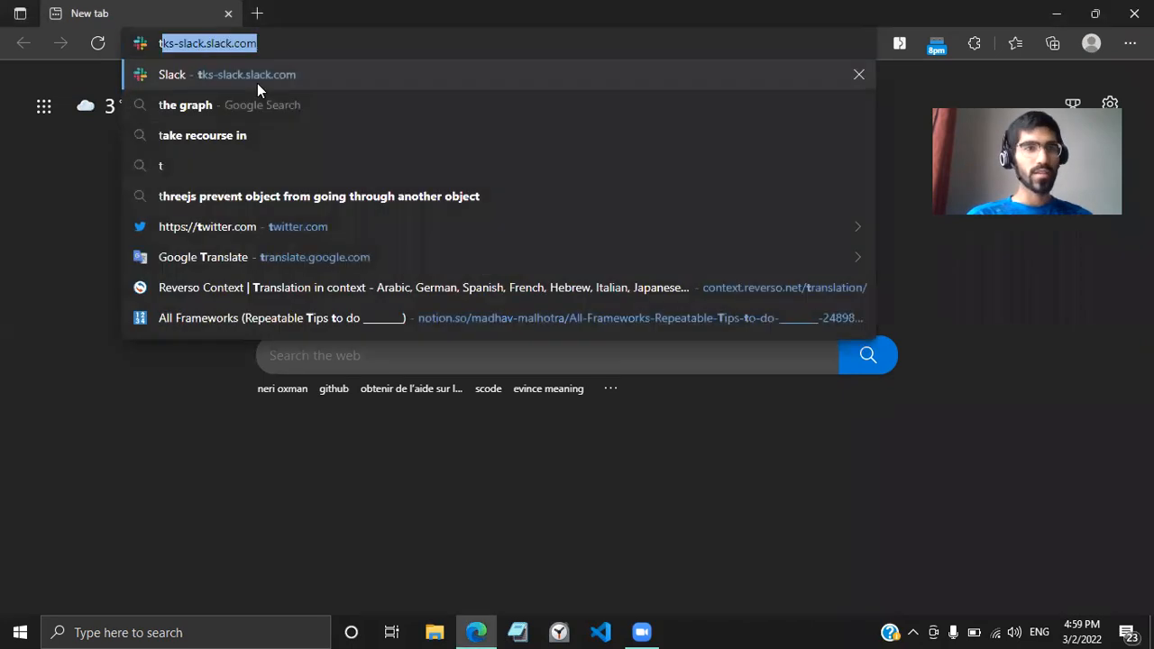
text(witter)
key(Up)
key(Up)
key(Up)
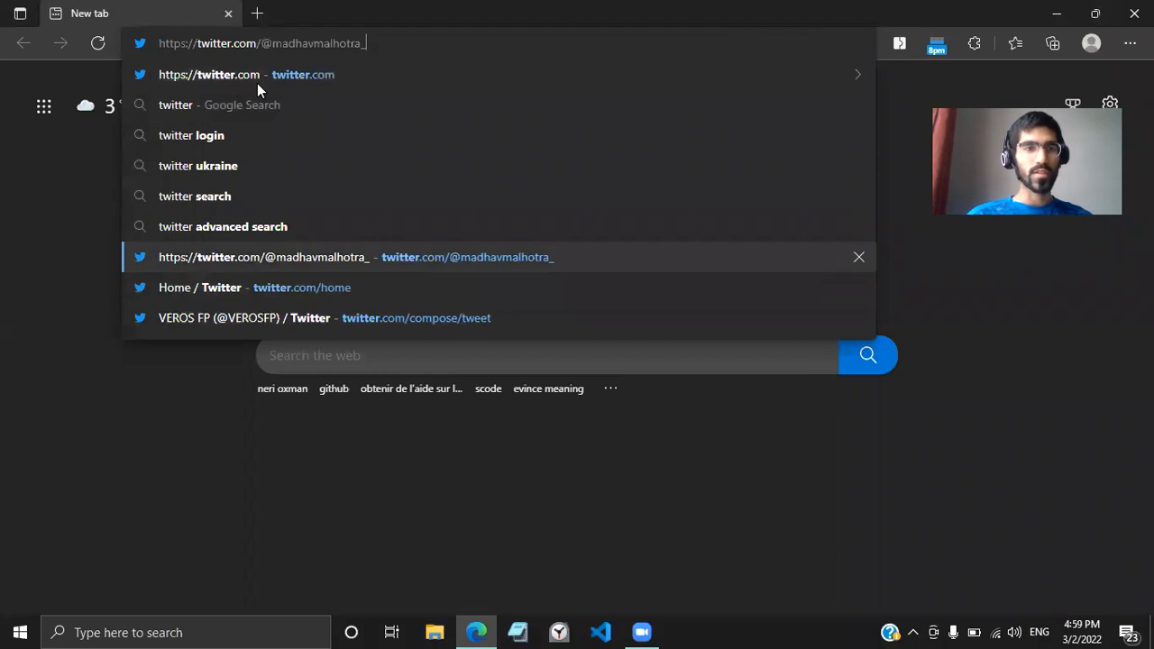
key(Return)
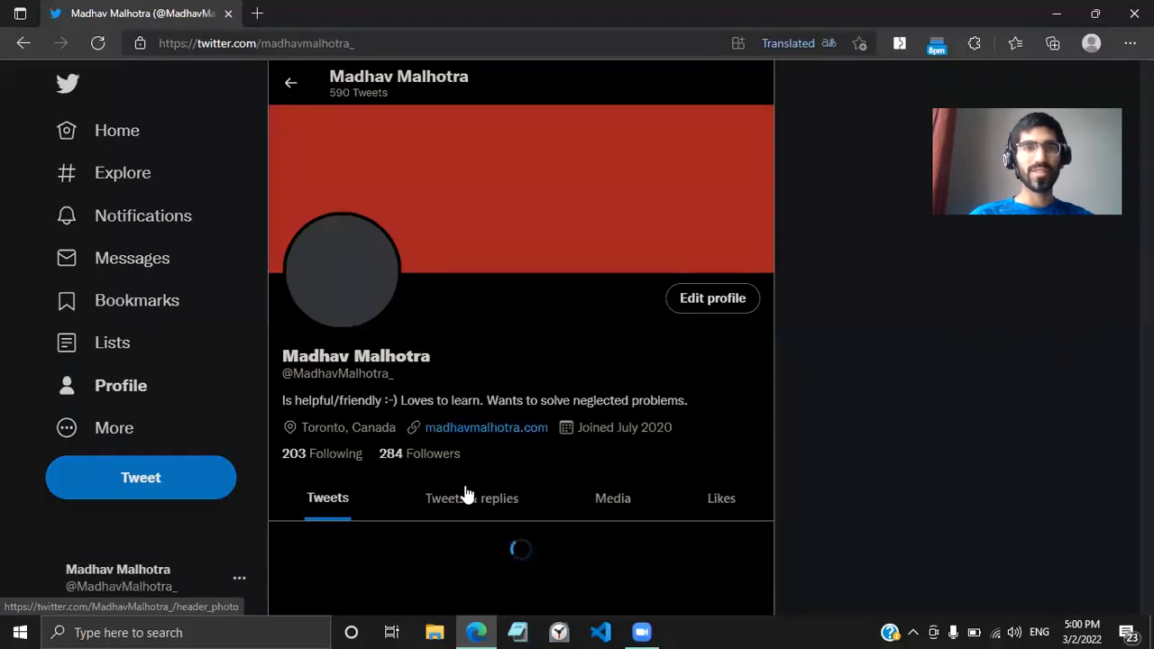
click(469, 500)
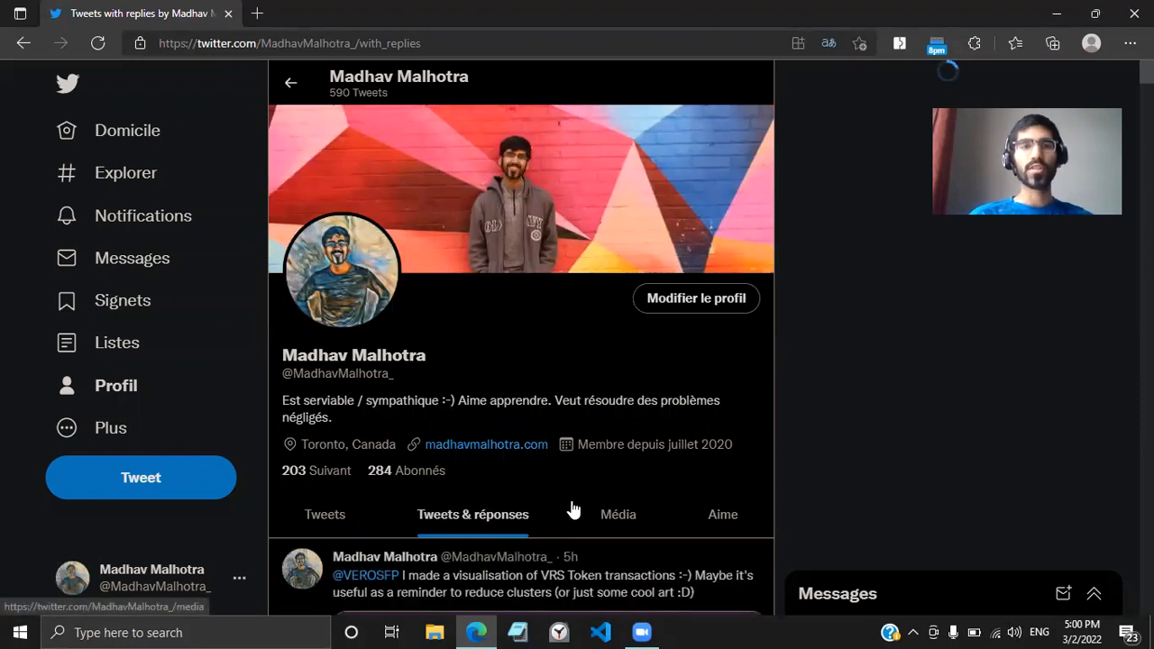
scroll(552, 510, down, 5)
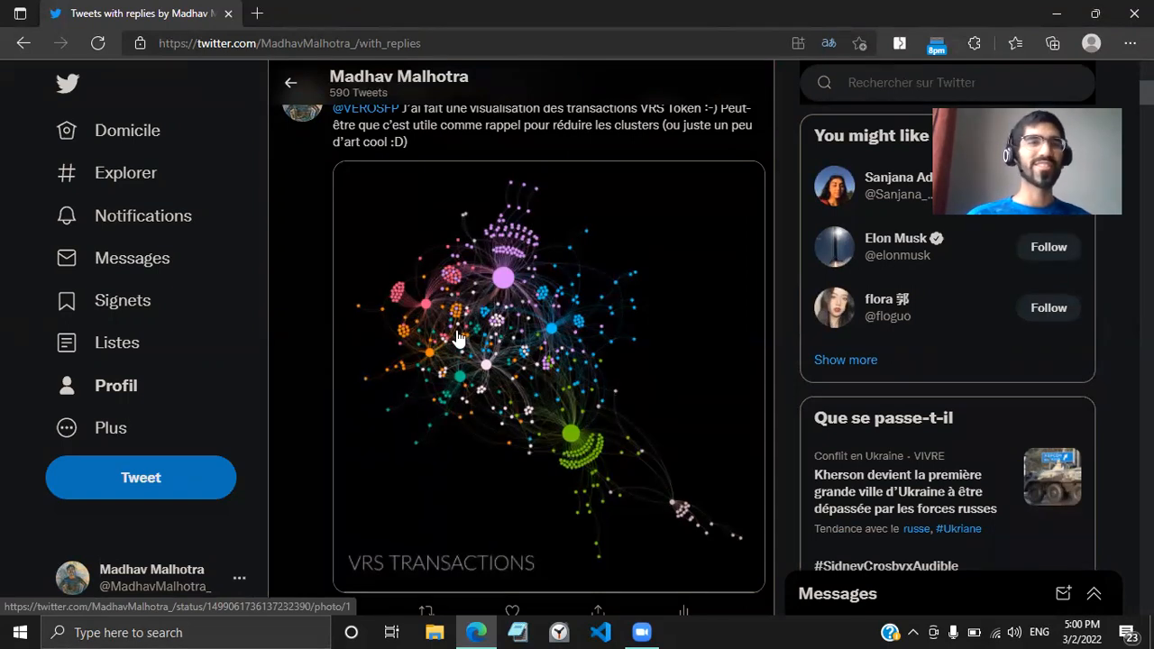
Step: Go to gephi.org and open the download page for Gephi 0.9.2
key(ctrl+t)
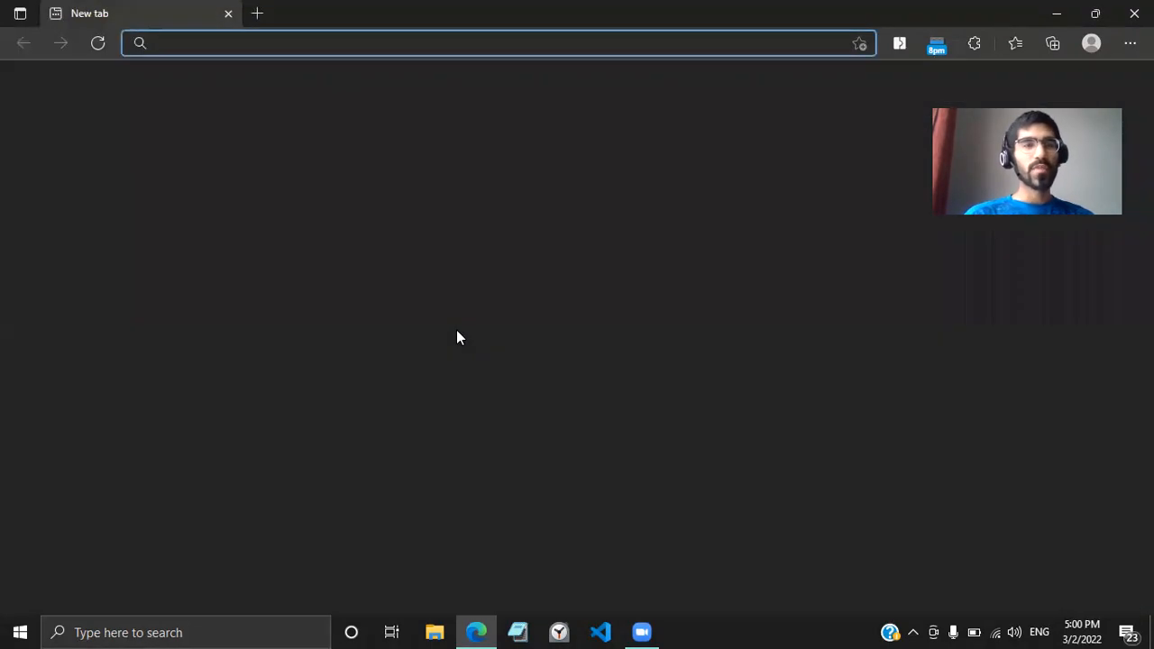
text(gephi.org)
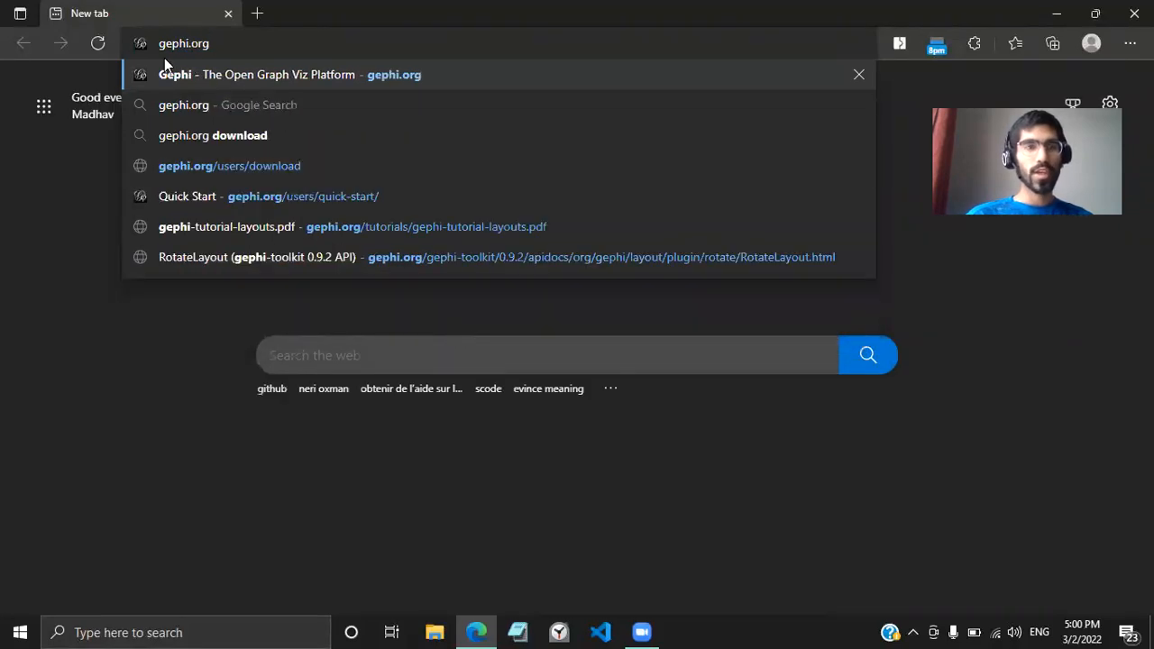
key(Return)
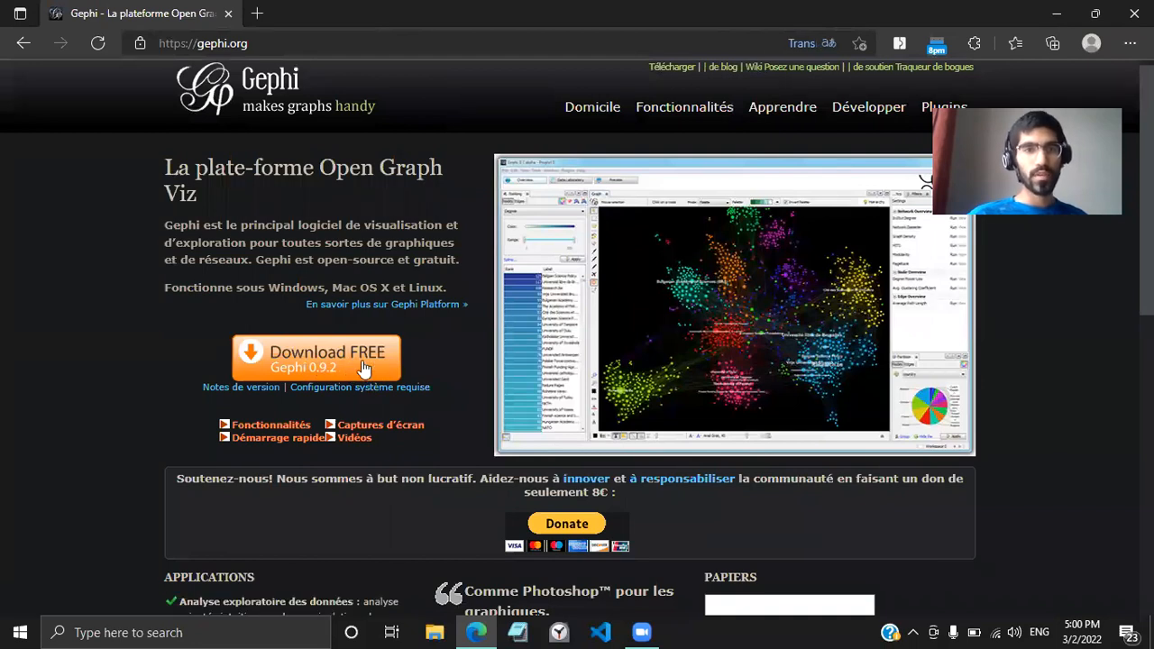
click(371, 362)
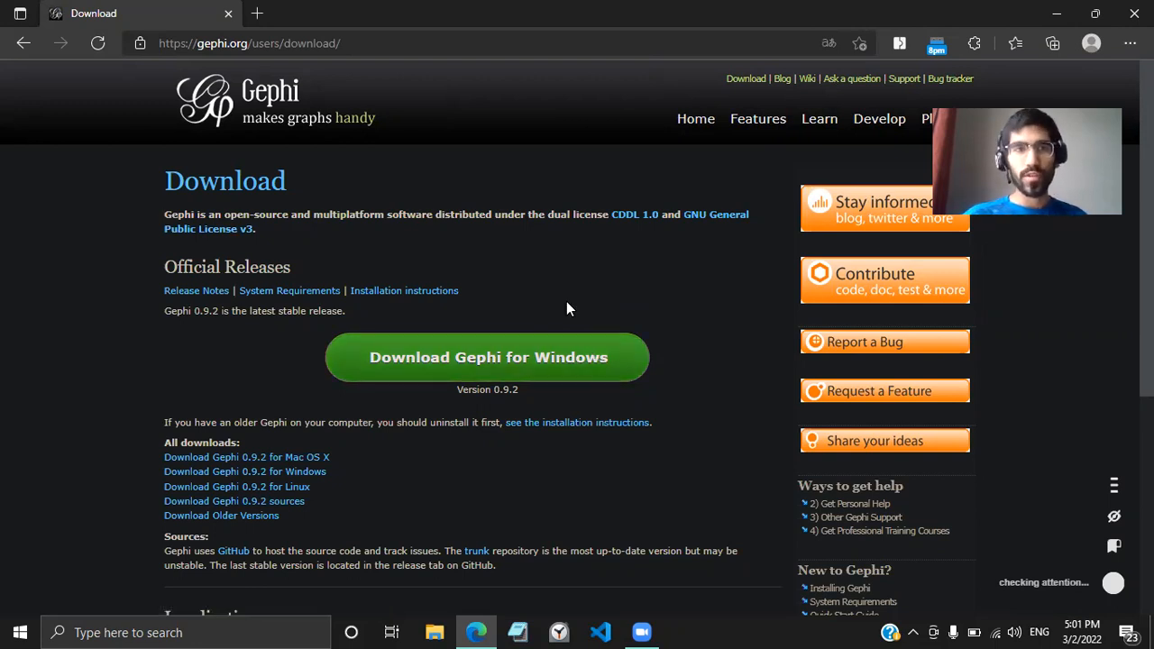
Step: Search the web for "java download" and bring up the free download option on java.com's Download Java for Windows page
key(ctrl+t)
text(j)
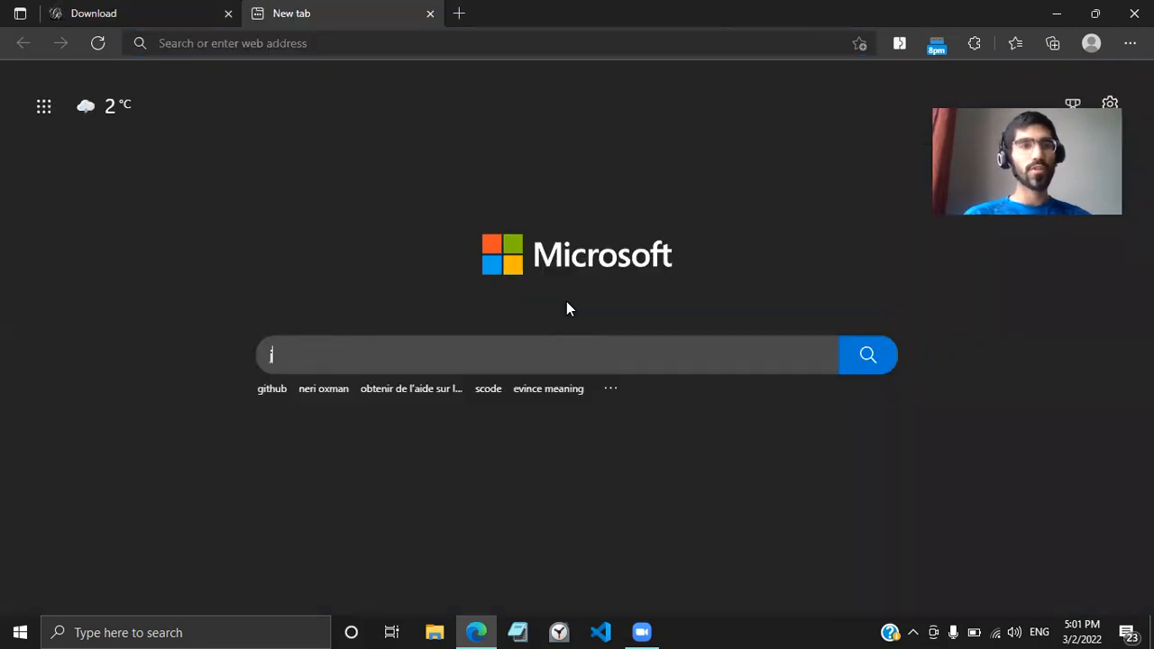
text(ava)
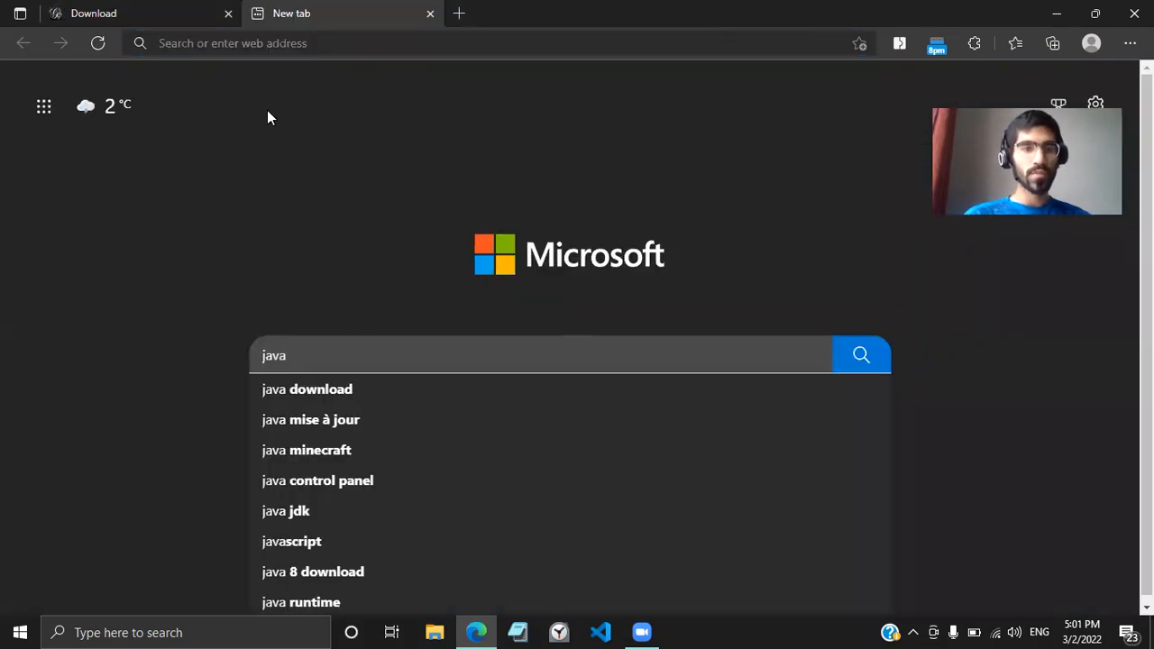
click(348, 392)
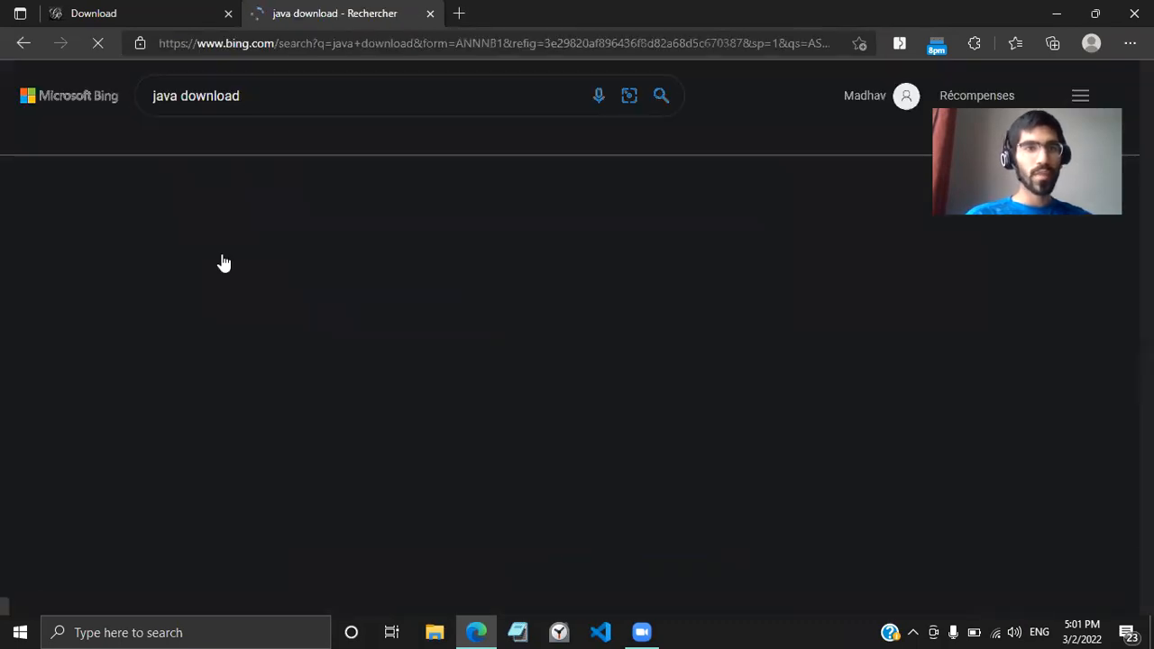
scroll(265, 486, down, 1)
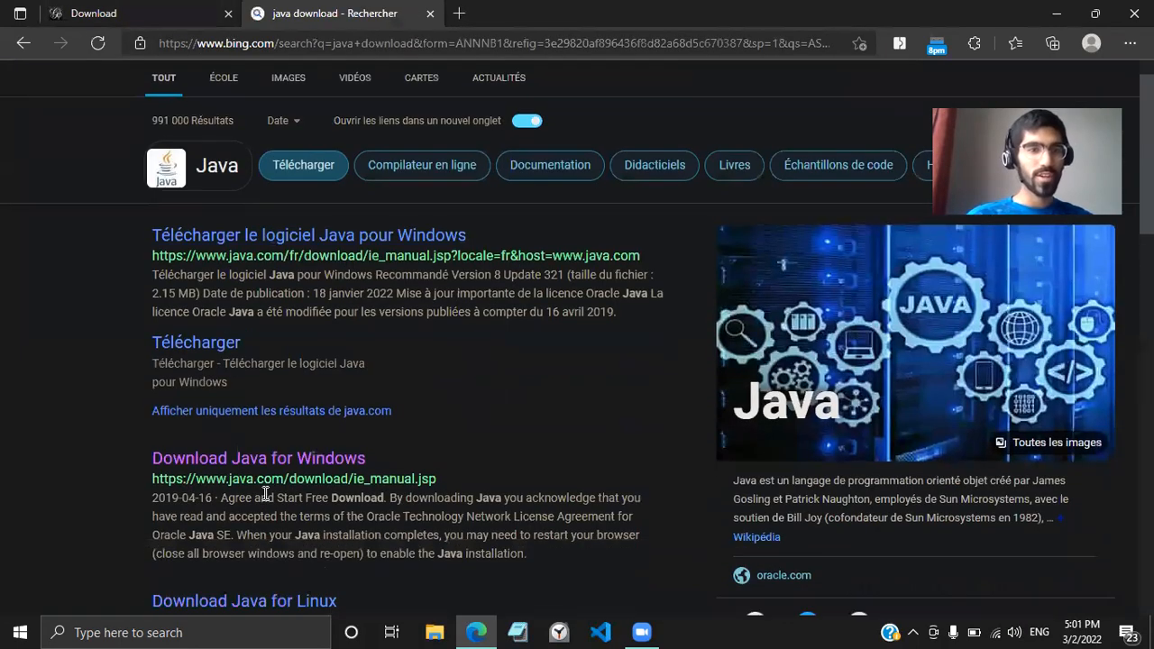
click(238, 462)
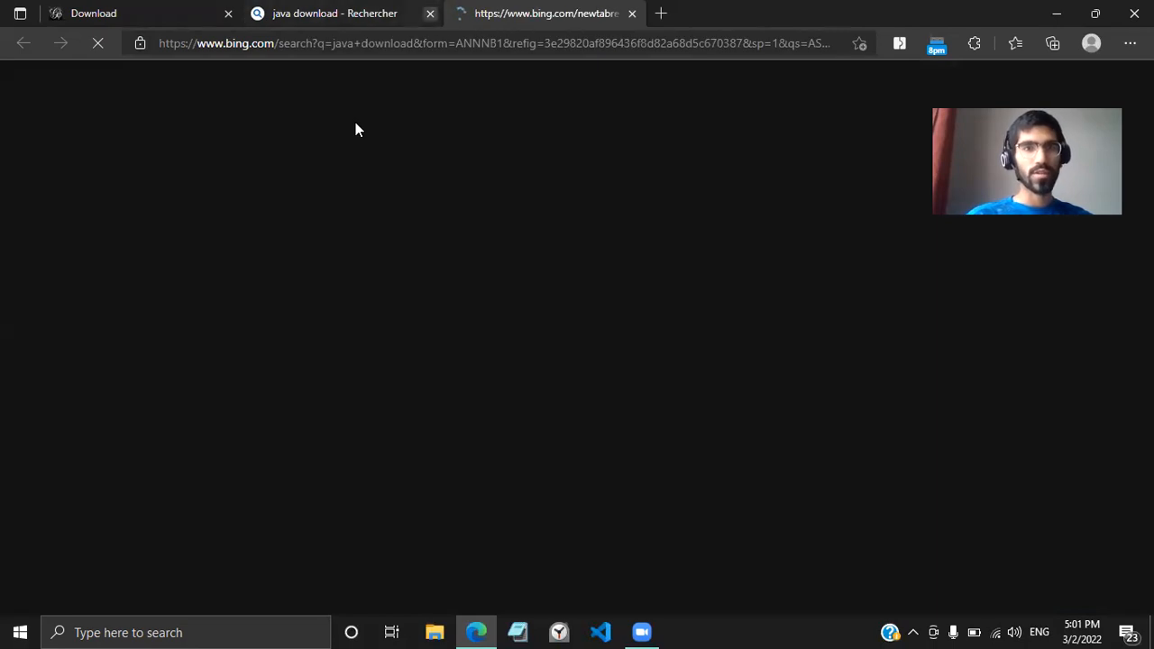
click(430, 13)
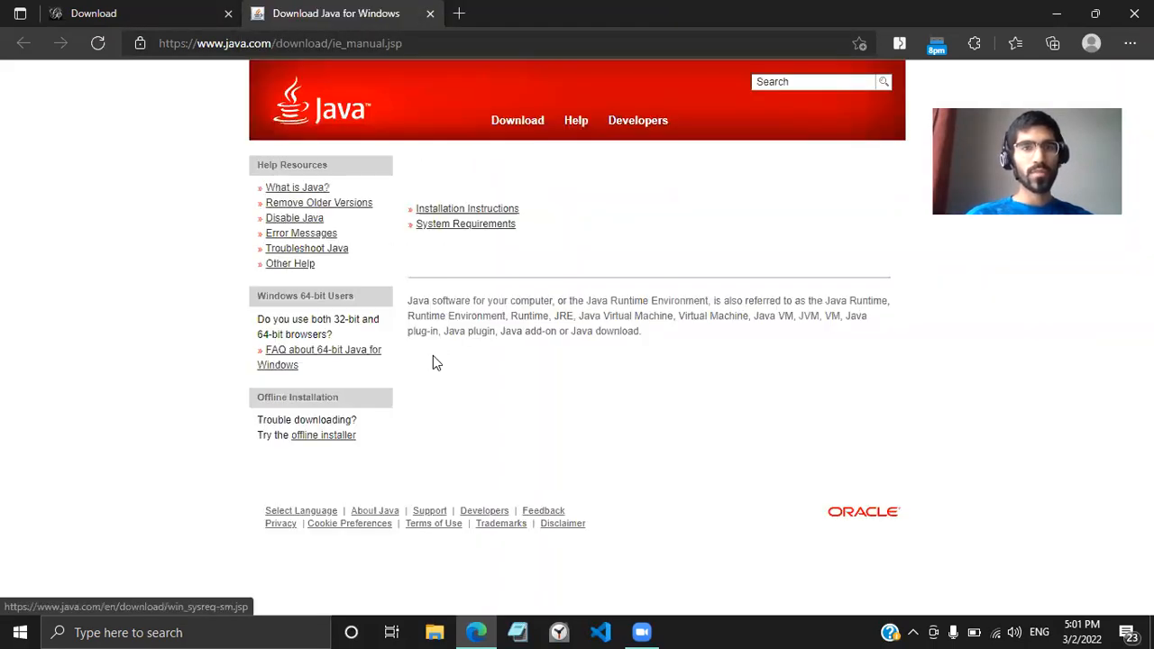
scroll(512, 189, down, 3)
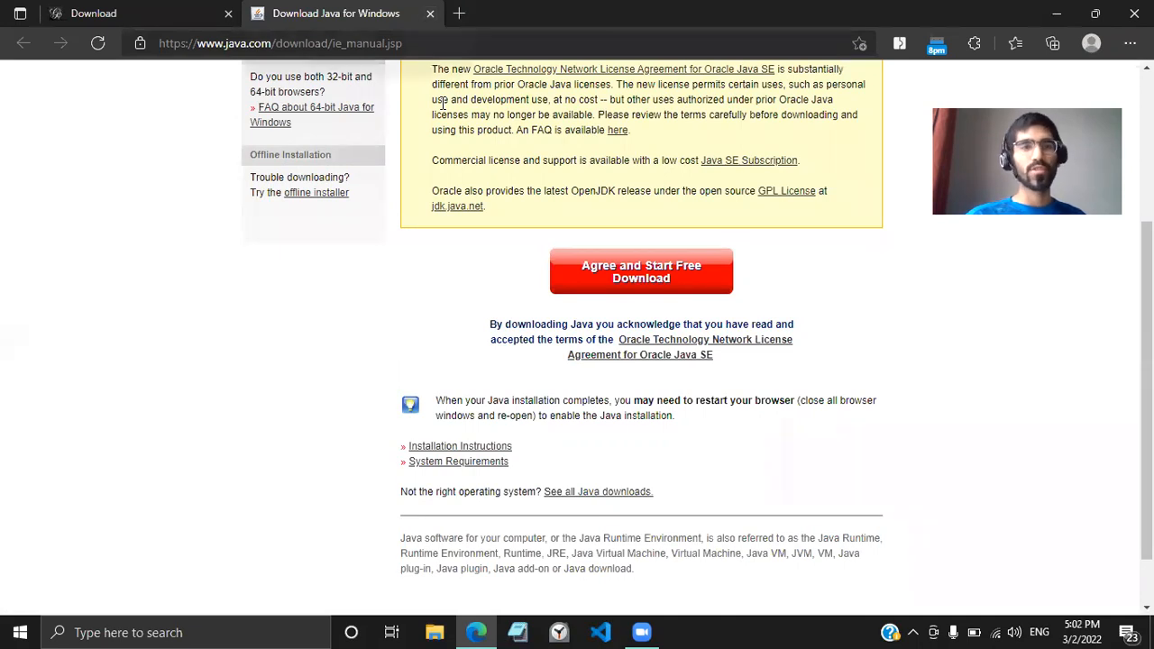
click(152, 14)
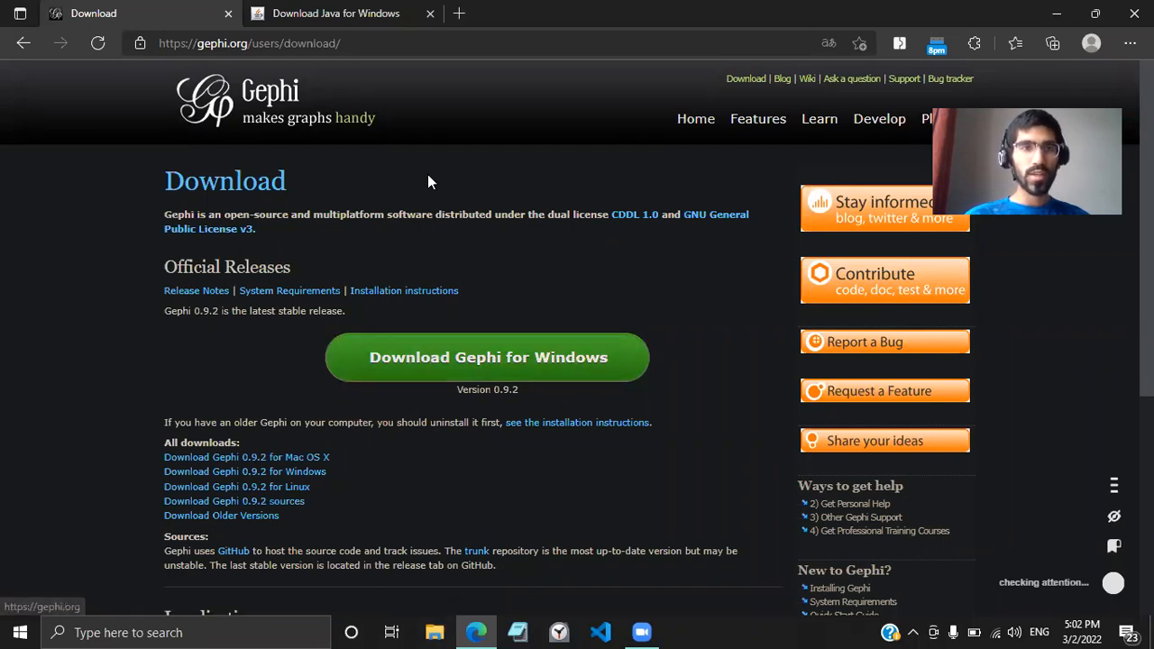
key(ctrl+Tab)
click(130, 20)
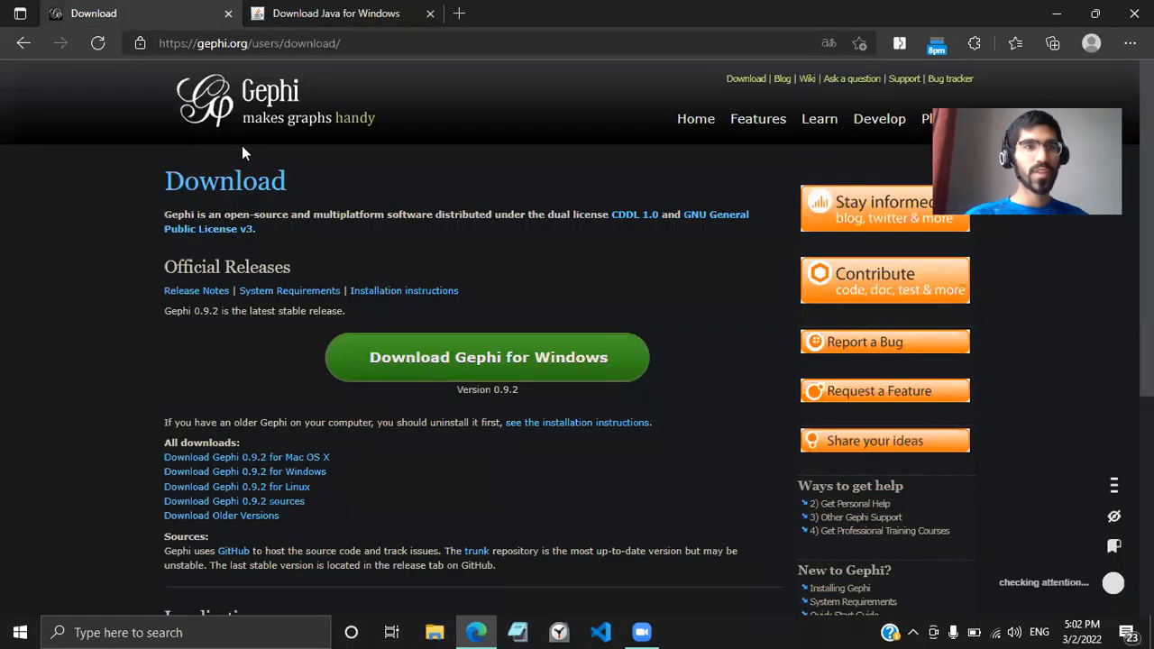
key(ctrl+Tab)
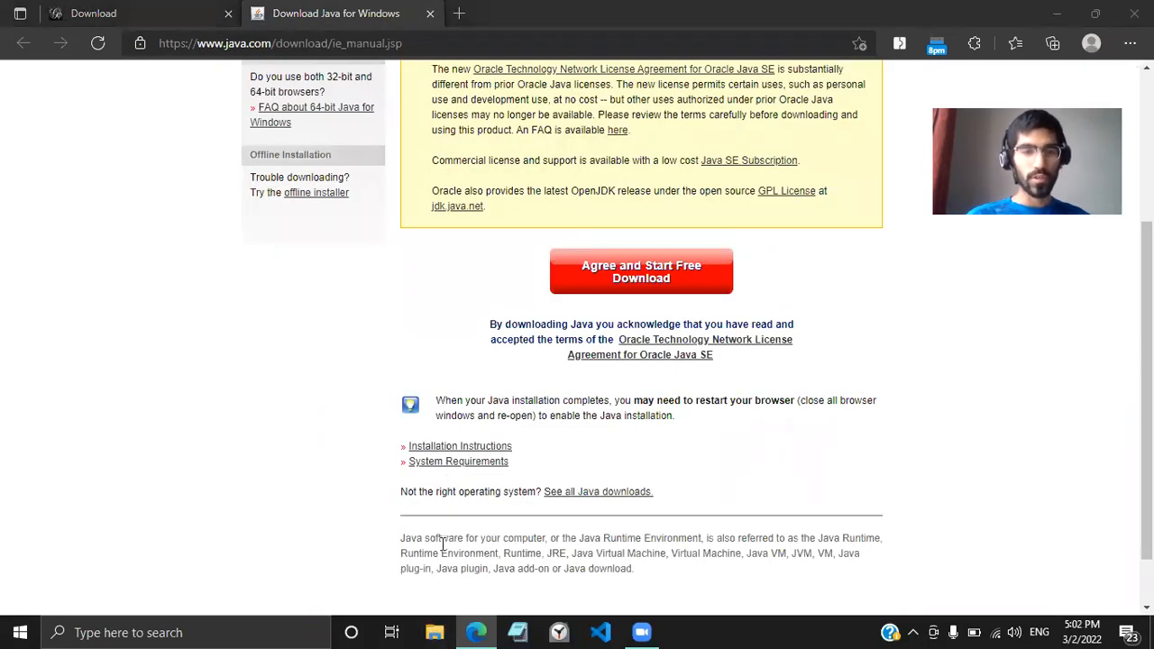
Step: Switch to File Explorer and browse to the etc folder inside C:\Program Files\Gephi-0.9.2
click(435, 632)
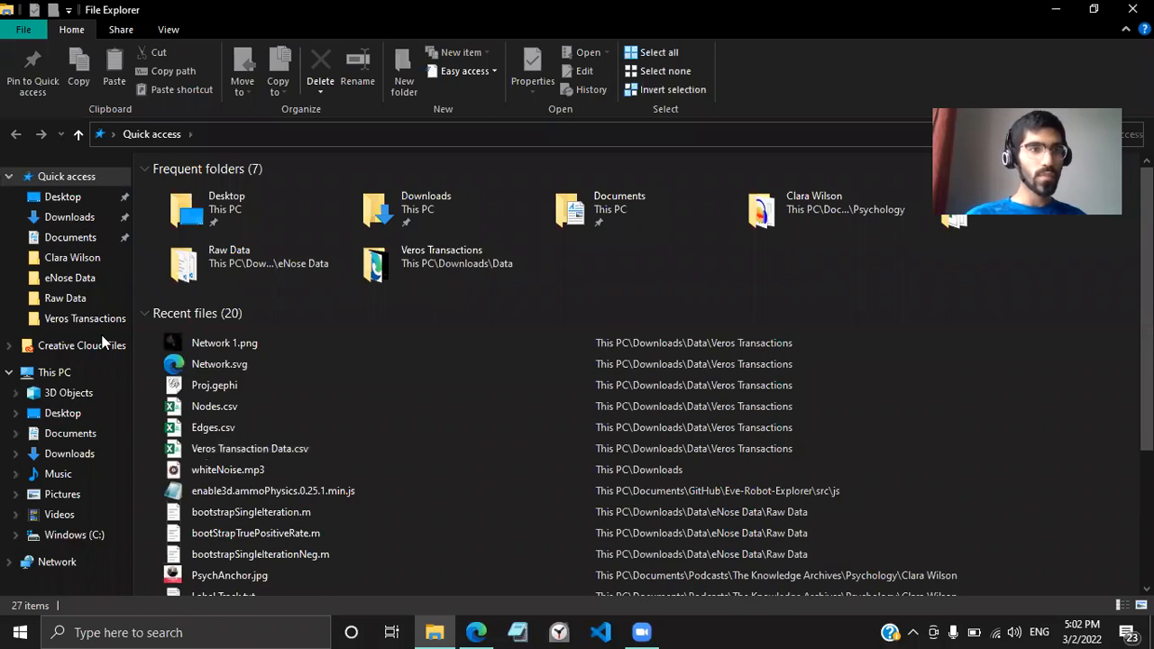
click(69, 538)
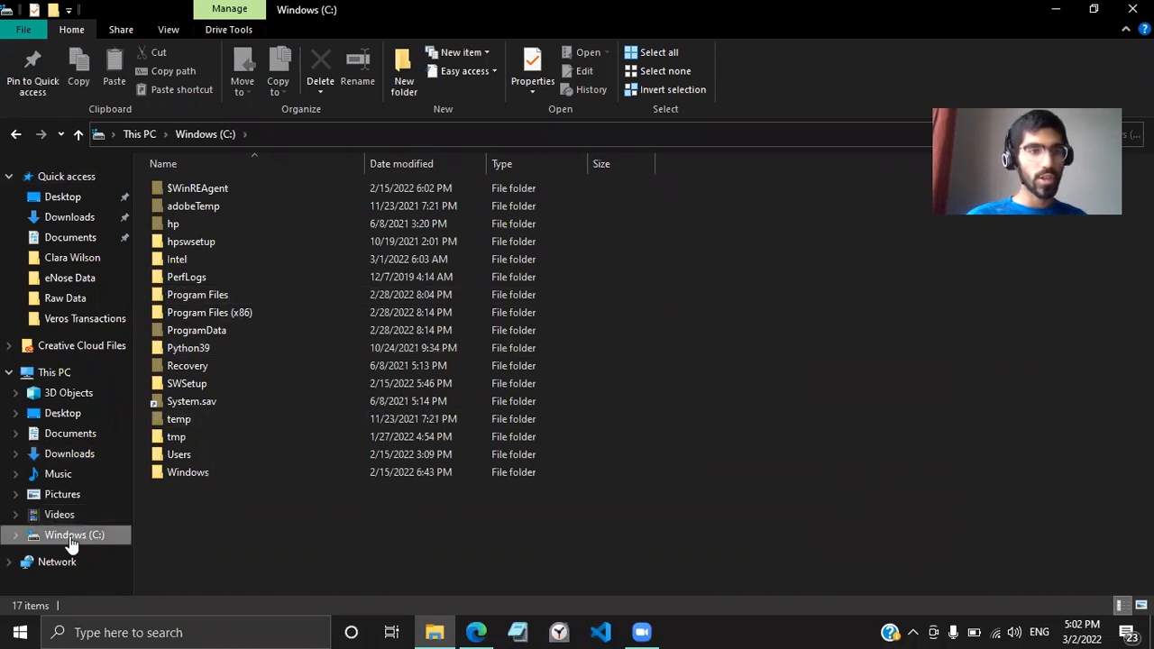
double_click(203, 296)
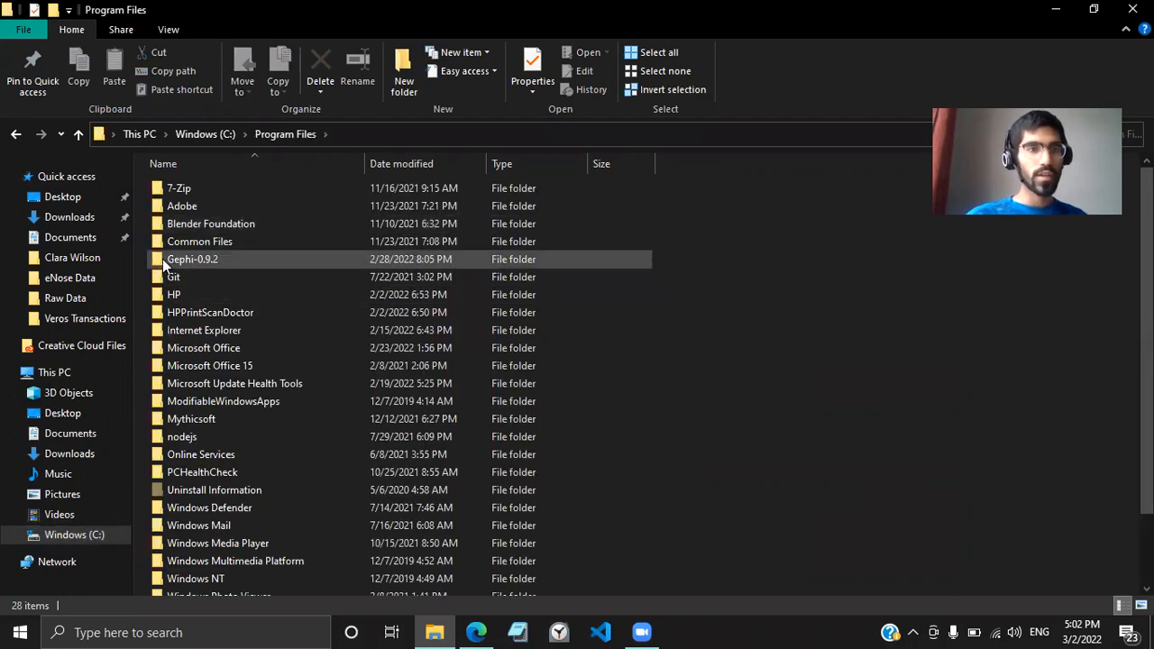
double_click(183, 263)
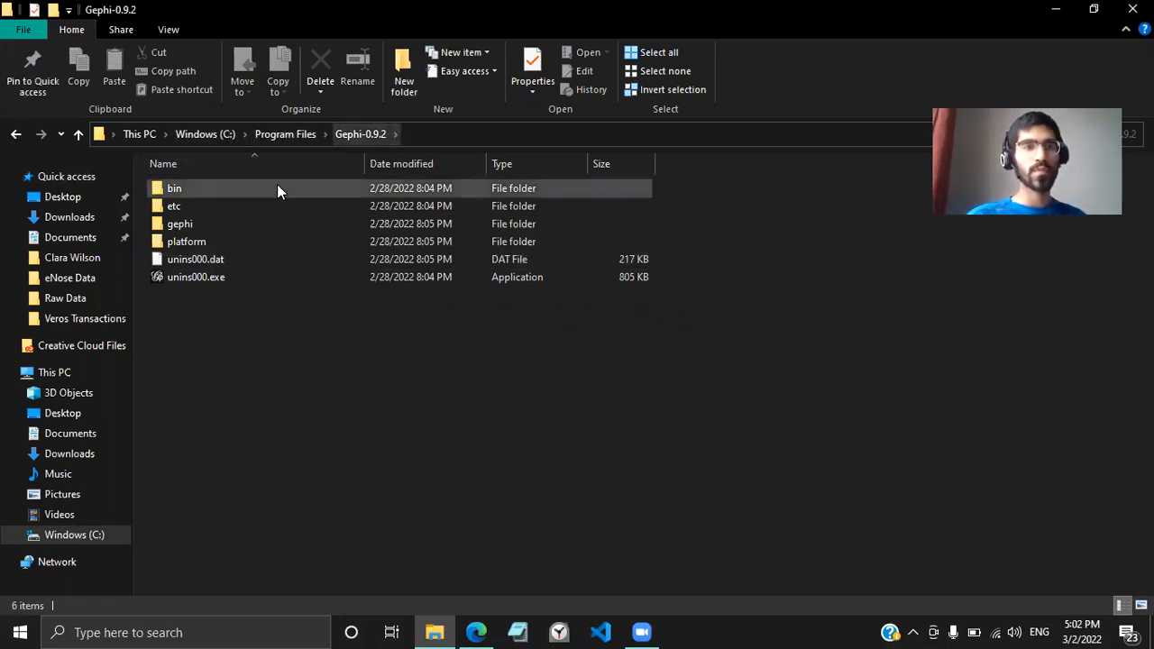
double_click(197, 207)
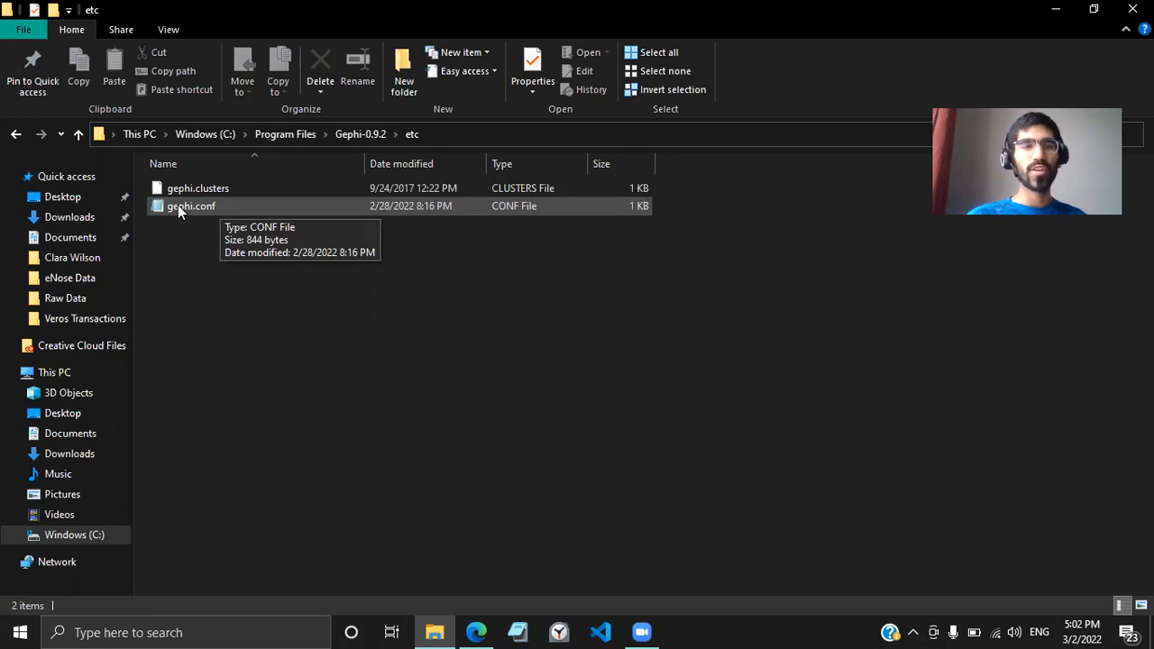
Step: Open gephi.conf with Notepad, keeping the option to always use this app for .conf files
right_click(177, 205)
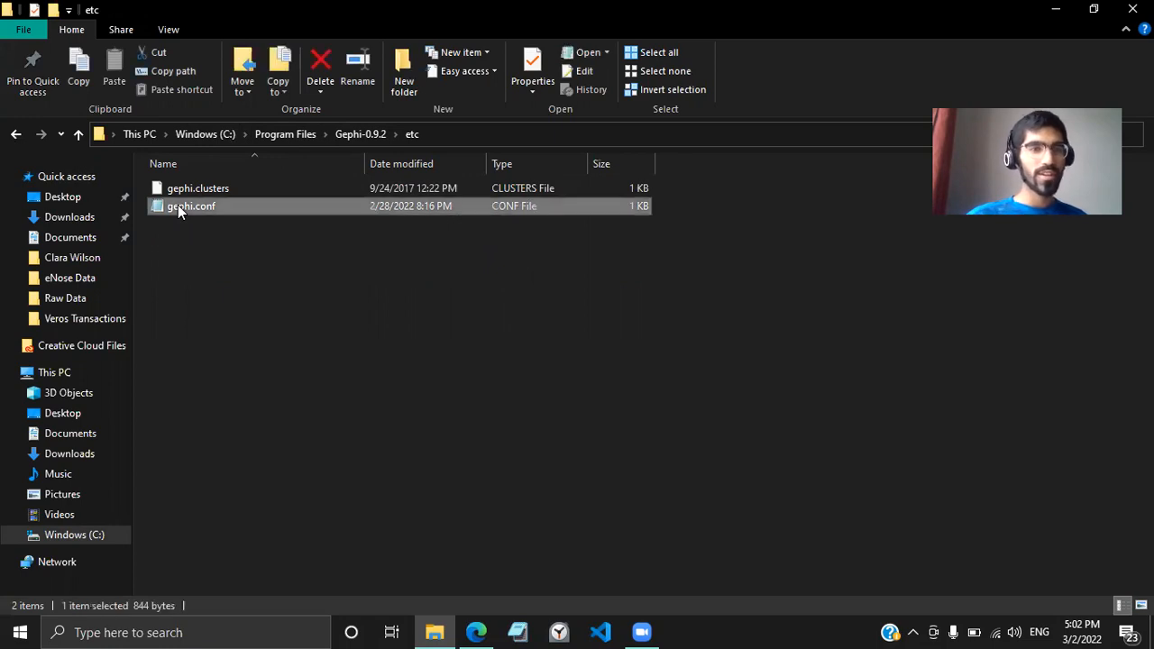
mouse_move(366, 295)
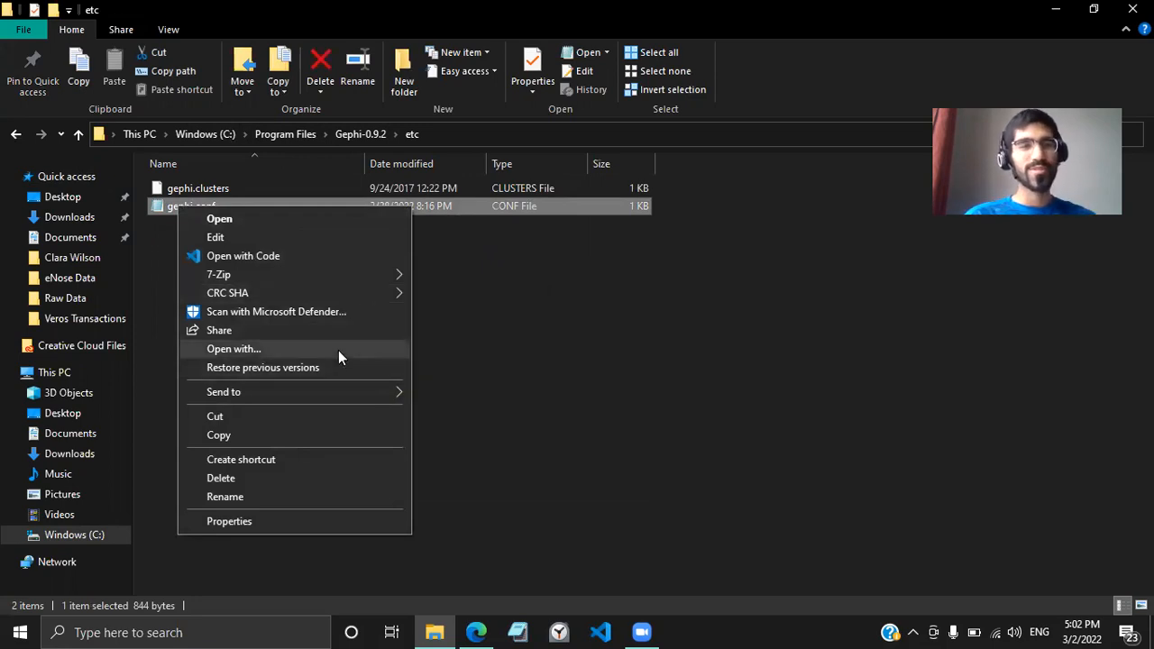
click(218, 350)
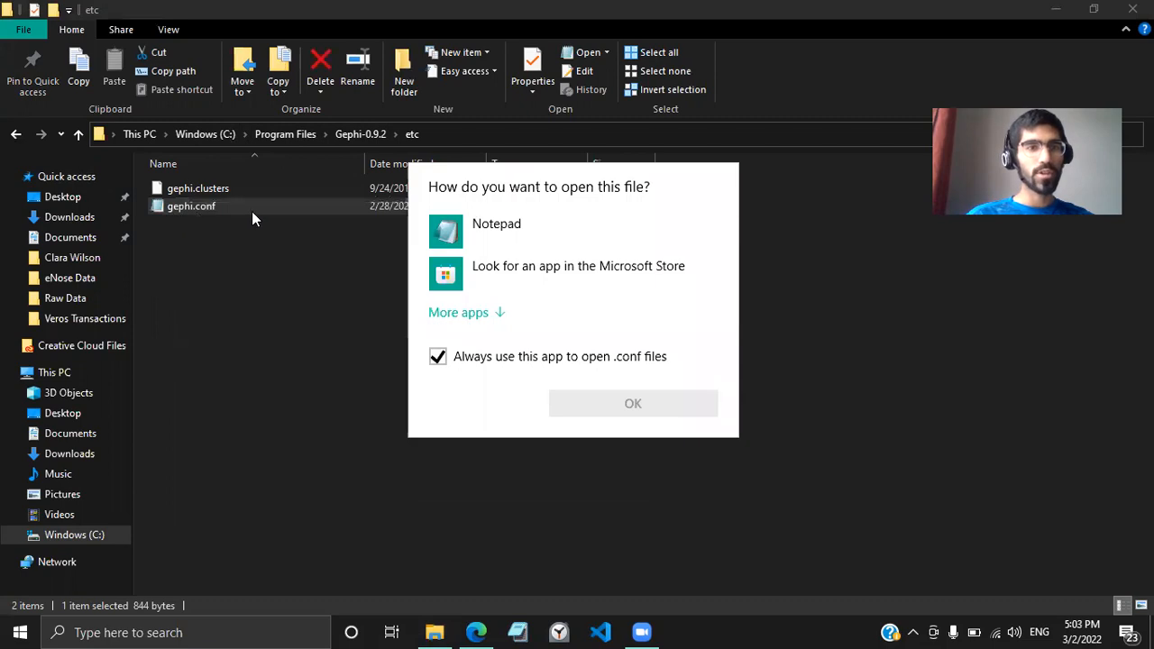
click(469, 314)
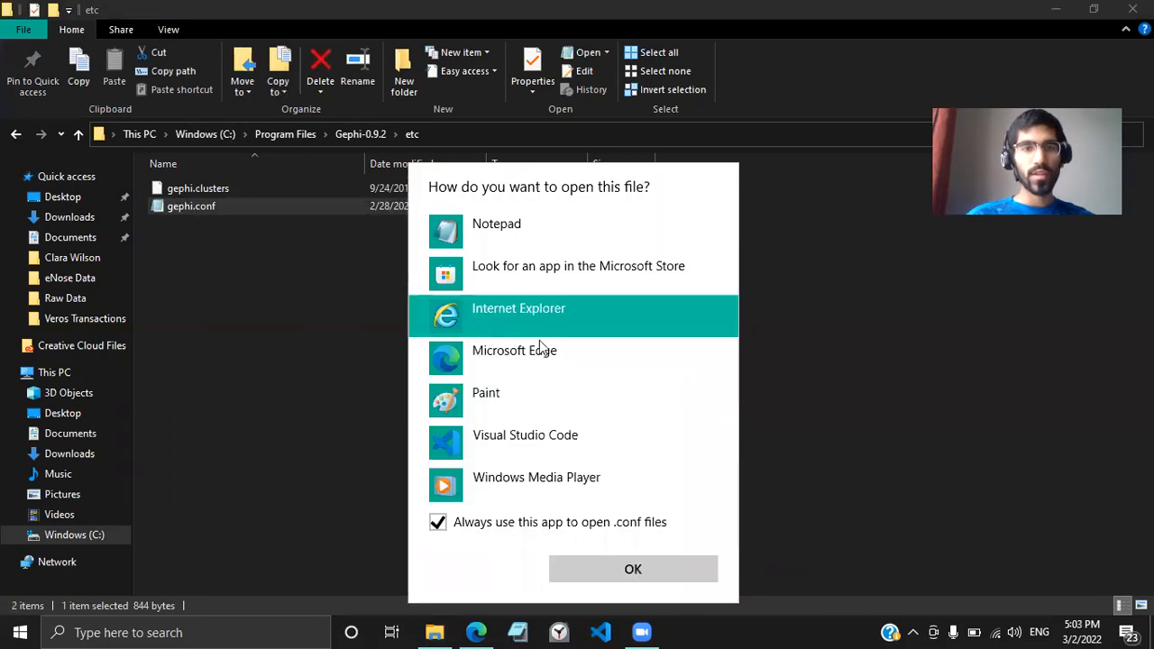
scroll(532, 343, down, 1)
scroll(534, 340, up, 1)
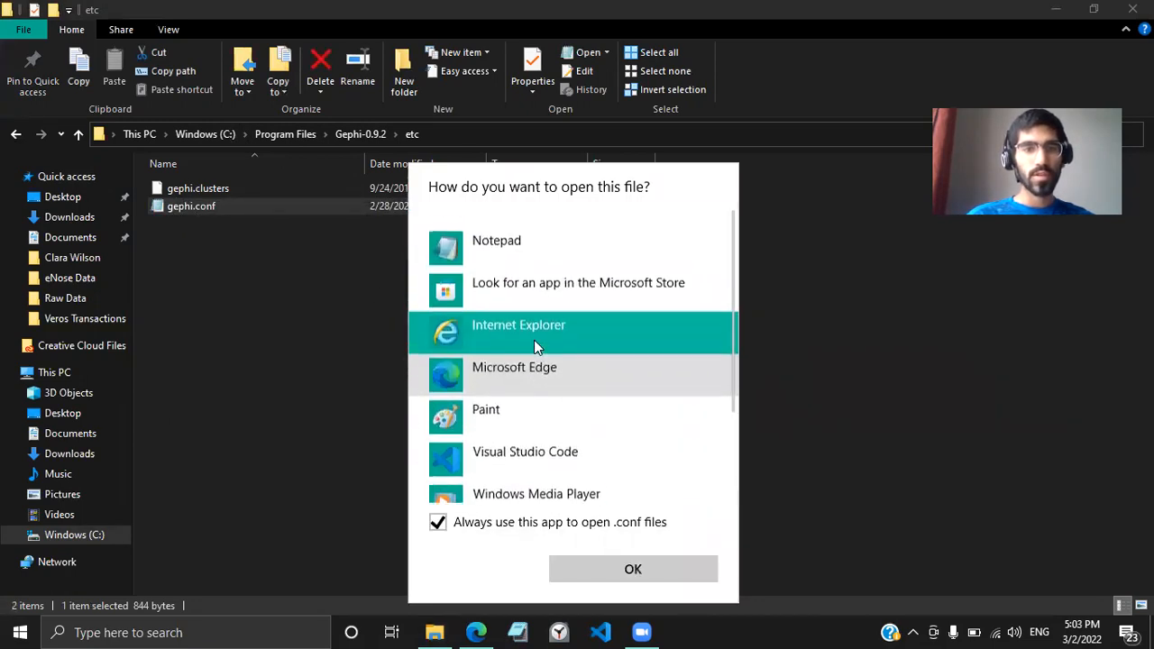
click(500, 237)
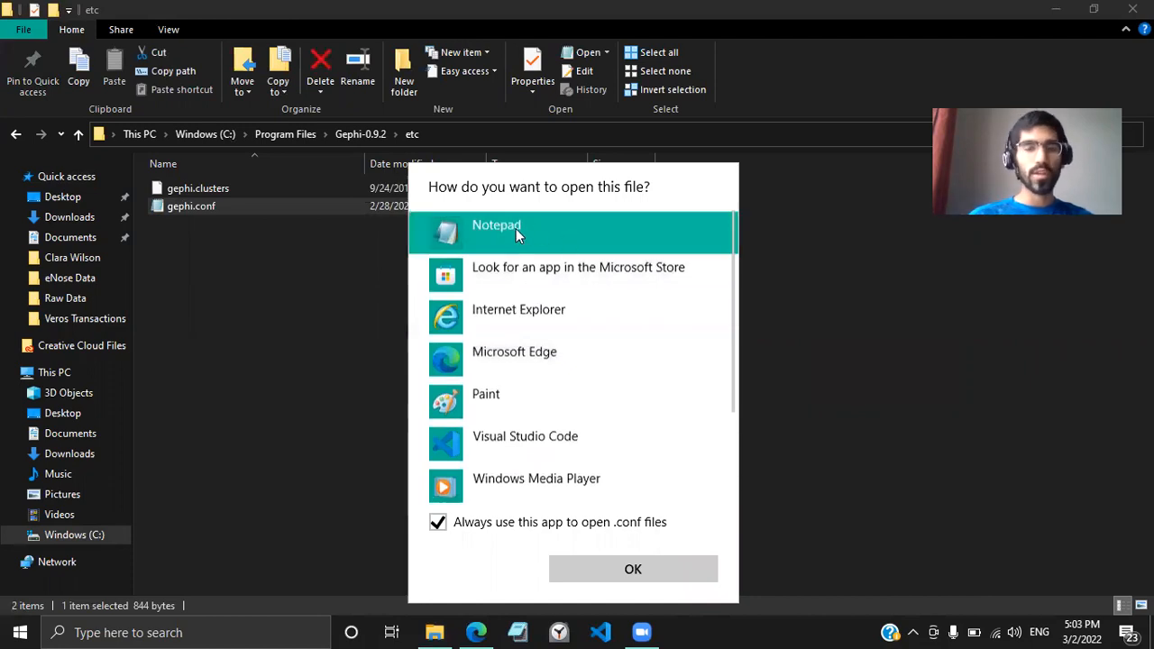
click(663, 564)
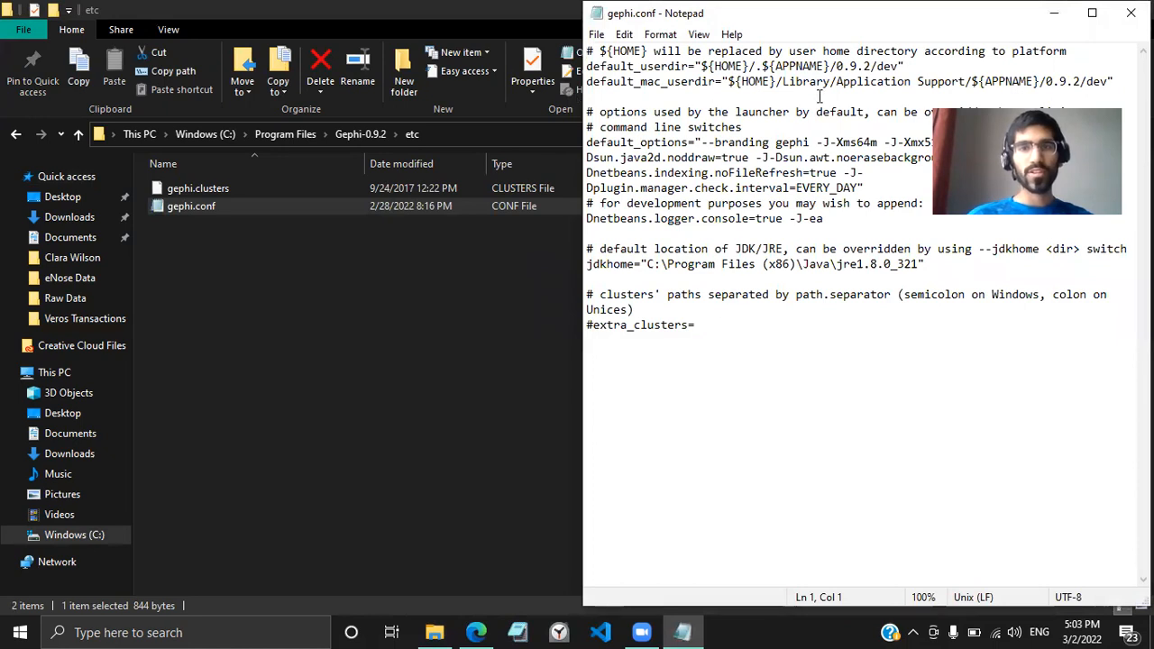
Step: Minimise gephi.conf and browse in File Explorer to the folder C:\Program Files (x86)\Java\jre1.8.0_321
click(1053, 13)
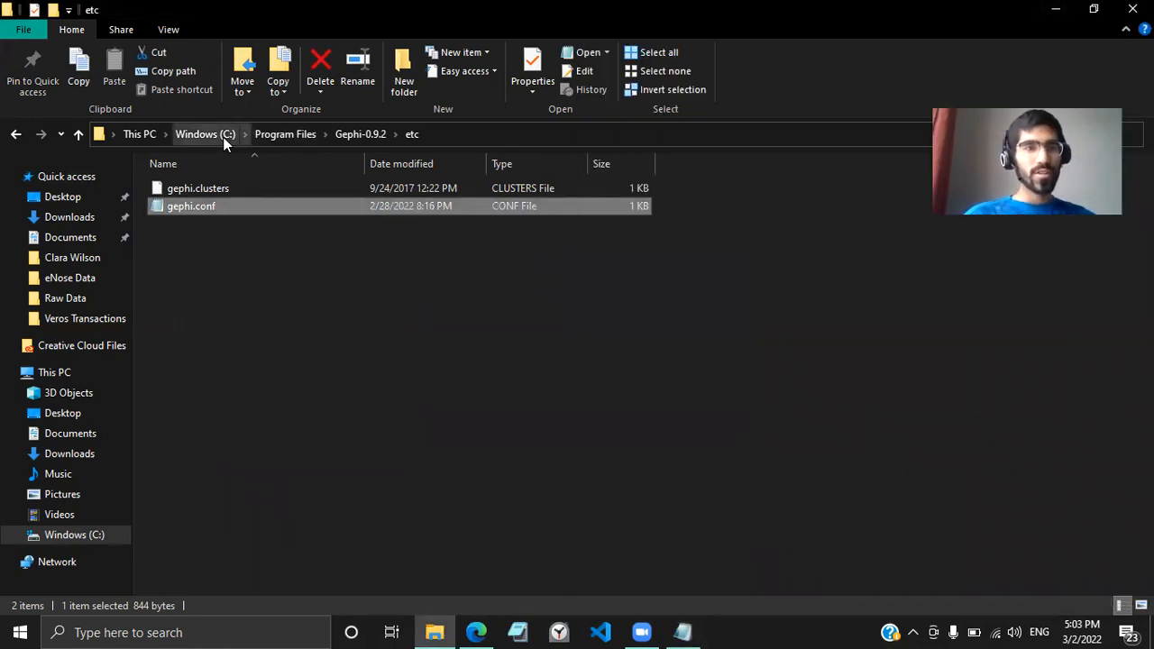
click(299, 137)
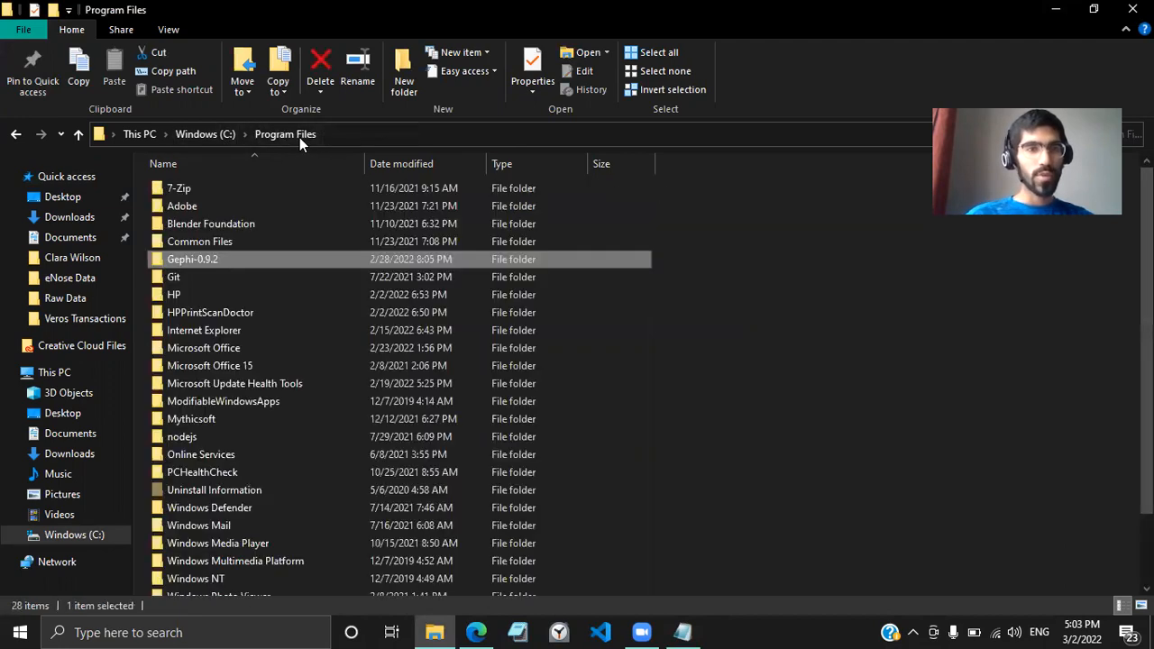
click(204, 142)
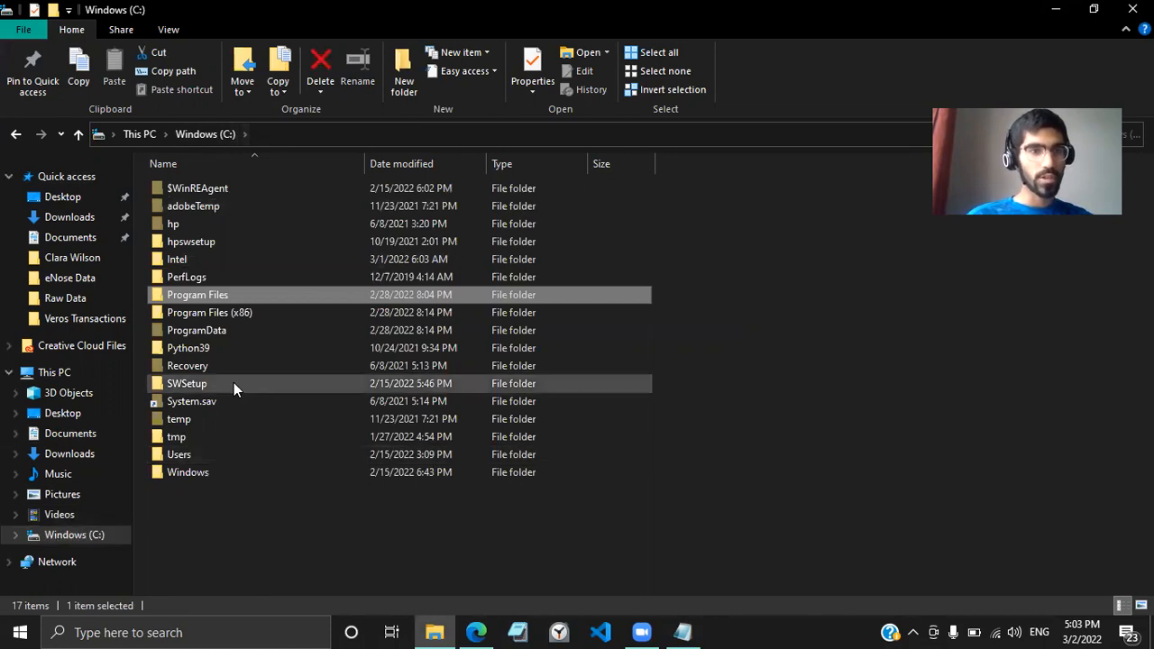
double_click(207, 317)
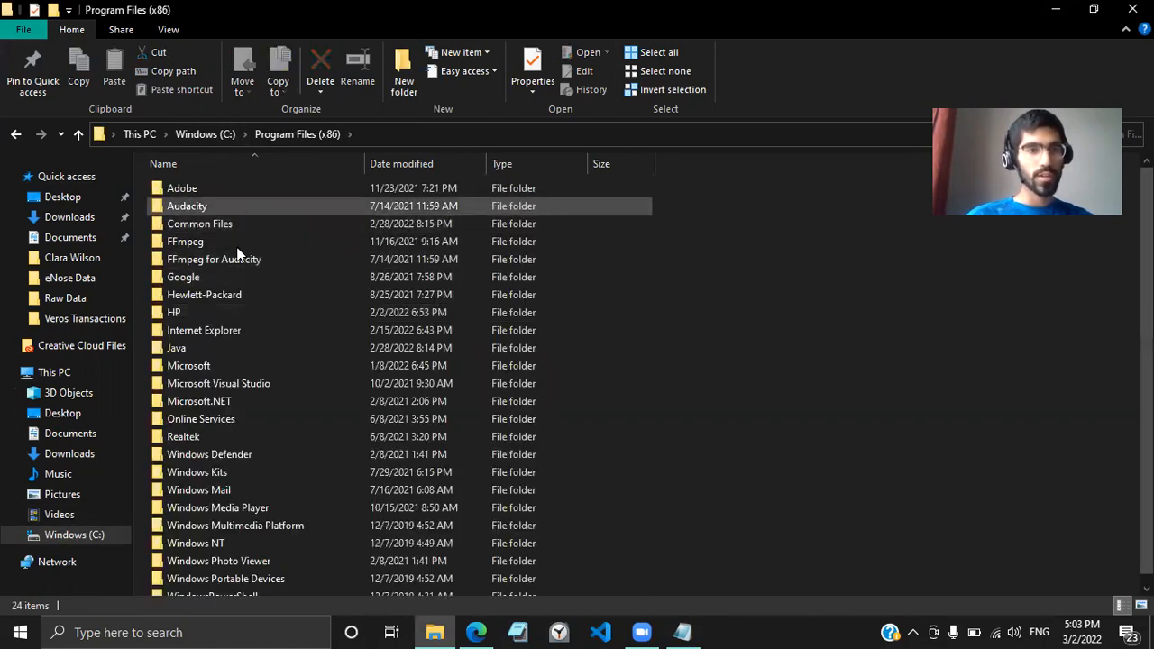
double_click(182, 352)
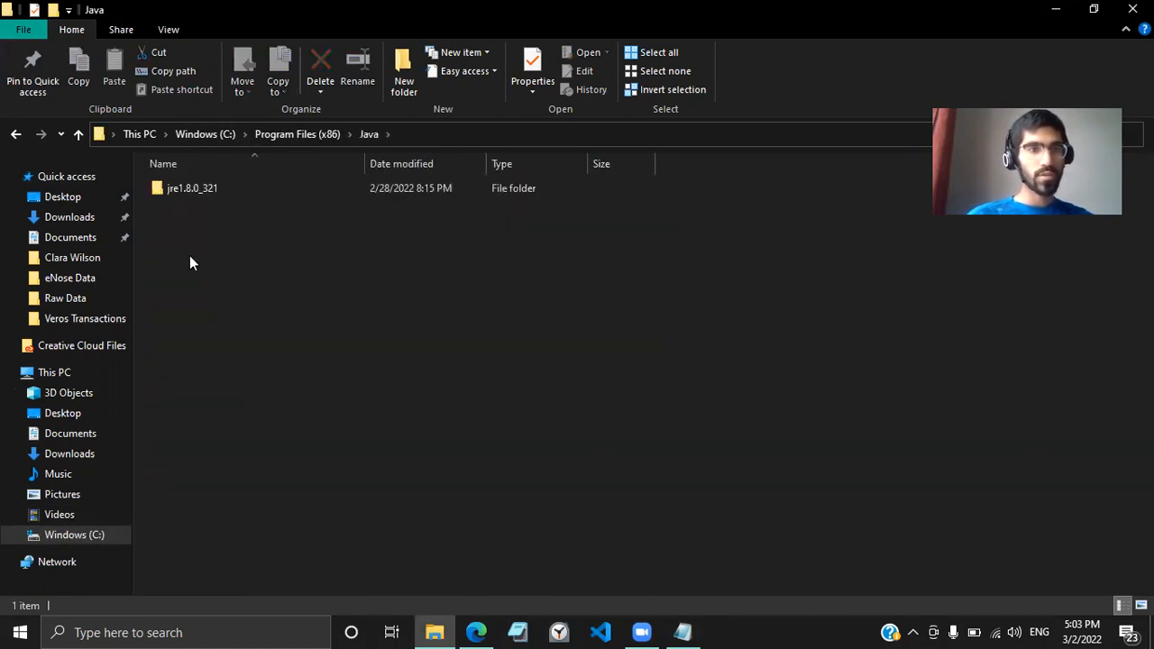
mouse_move(187, 190)
double_click(208, 189)
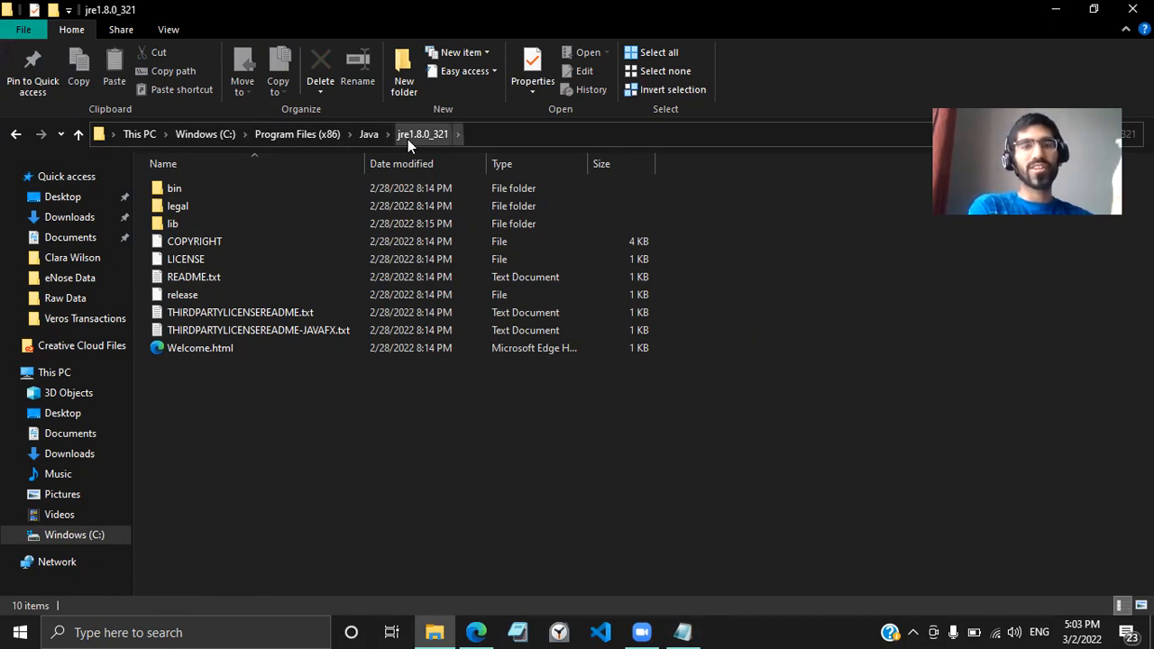
Step: Show the full path of the jre1.8.0_321 folder and highlight it
click(485, 135)
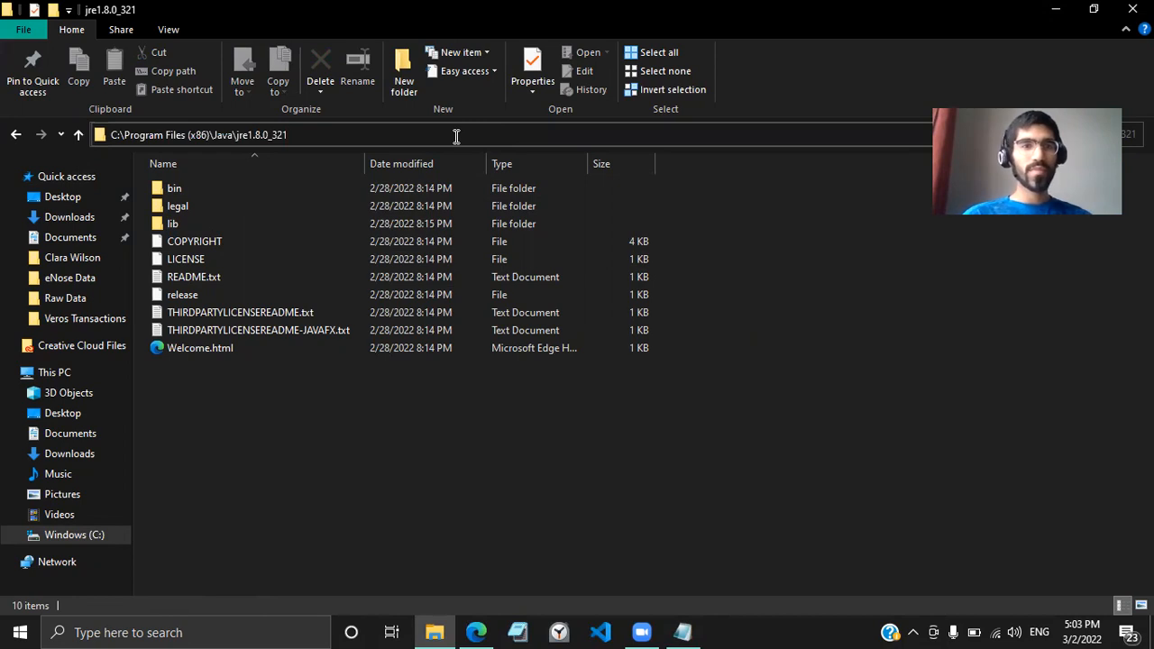
key(ctrl+a)
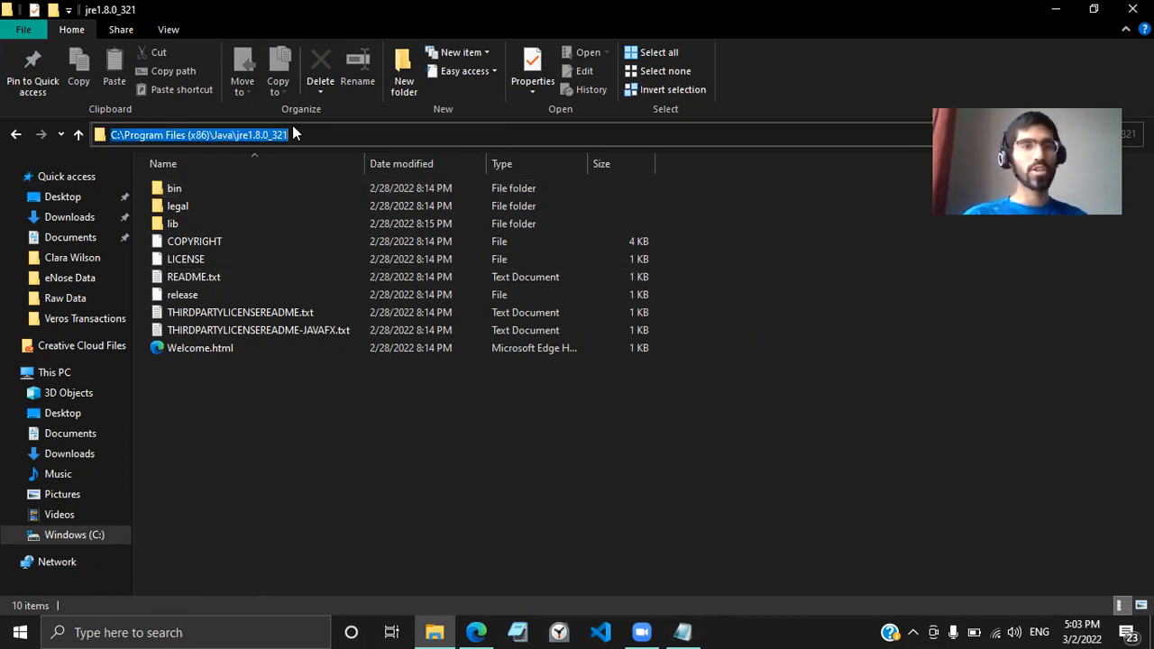
click(378, 537)
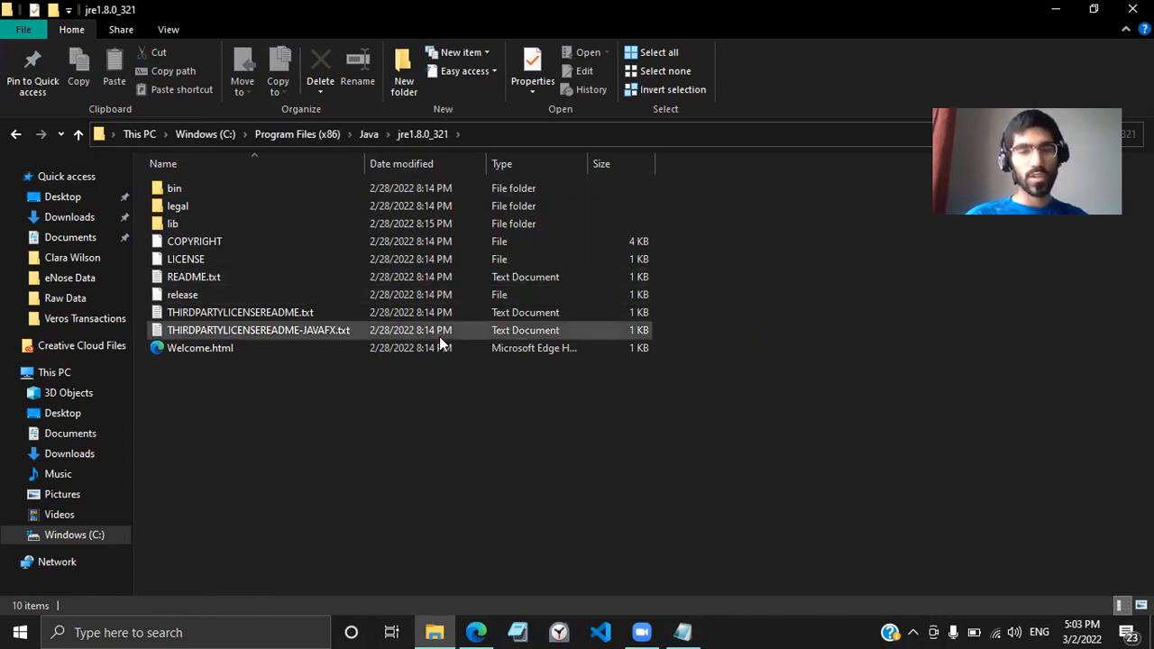
Step: Switch back to gephi.conf in Notepad, comment out the jdkhome line with #, then copy and remove the Java path between its quotes
click(683, 632)
click(592, 265)
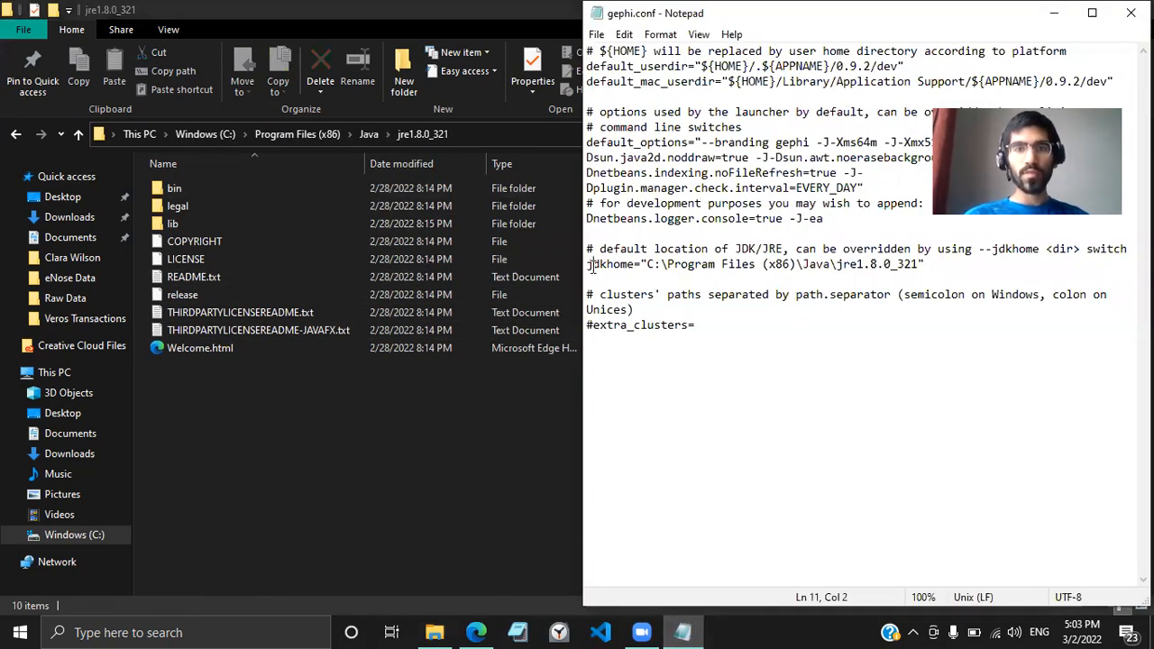
text(#)
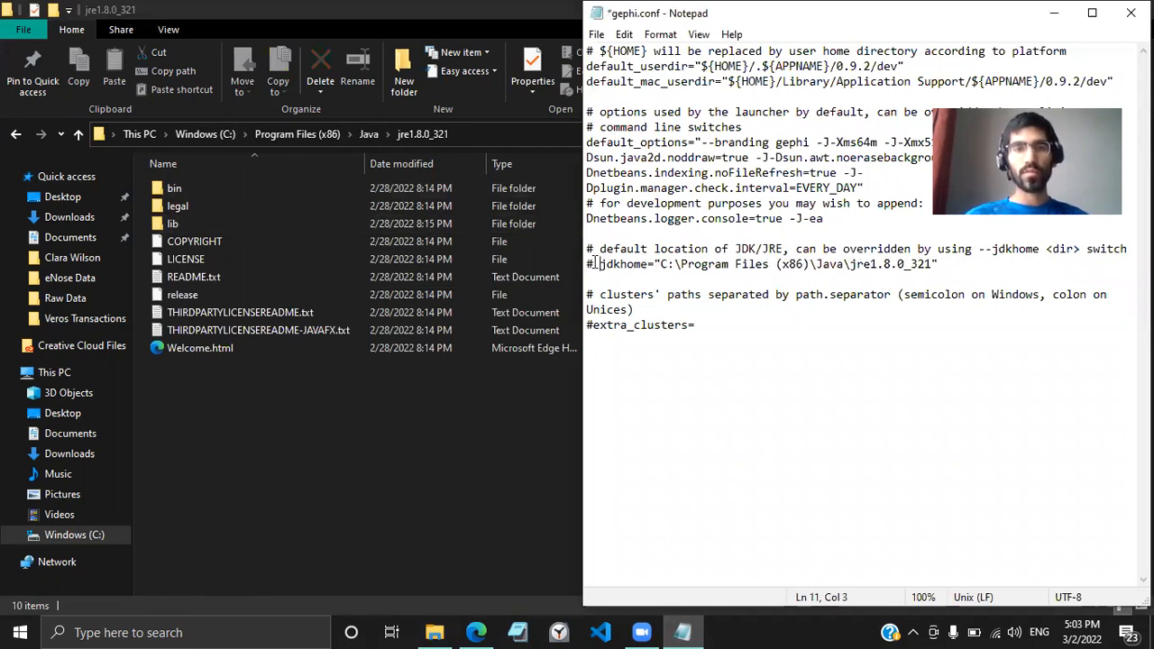
drag(660, 263, 935, 263)
key(ctrl+c)
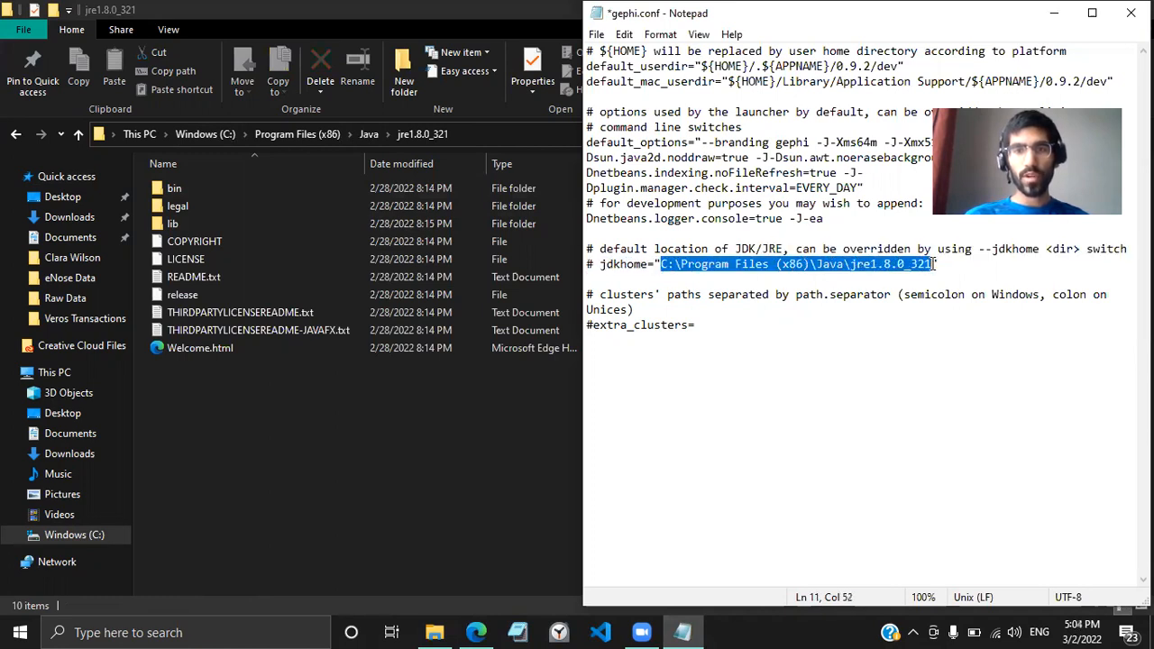
key(BackSpace)
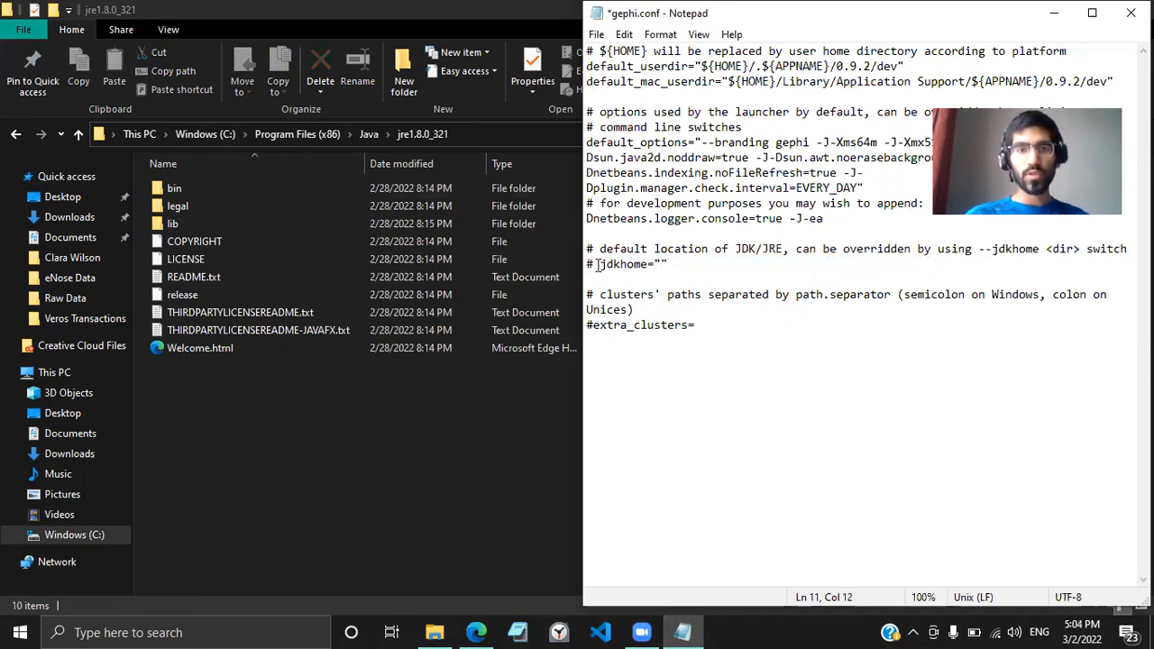
Step: Uncomment the jdkhome line, set its path to C:\Program Files (x86)\Java\jre1.8.0_321 inside the quotes, and save gephi.conf
key(BackSpace)
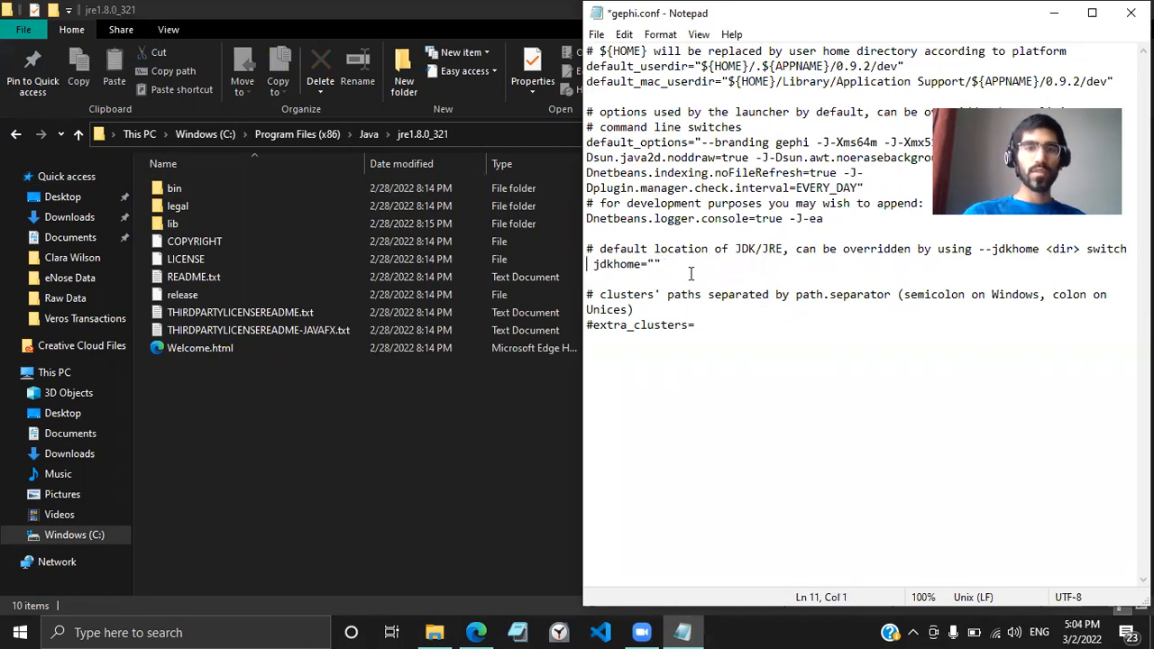
key(Delete)
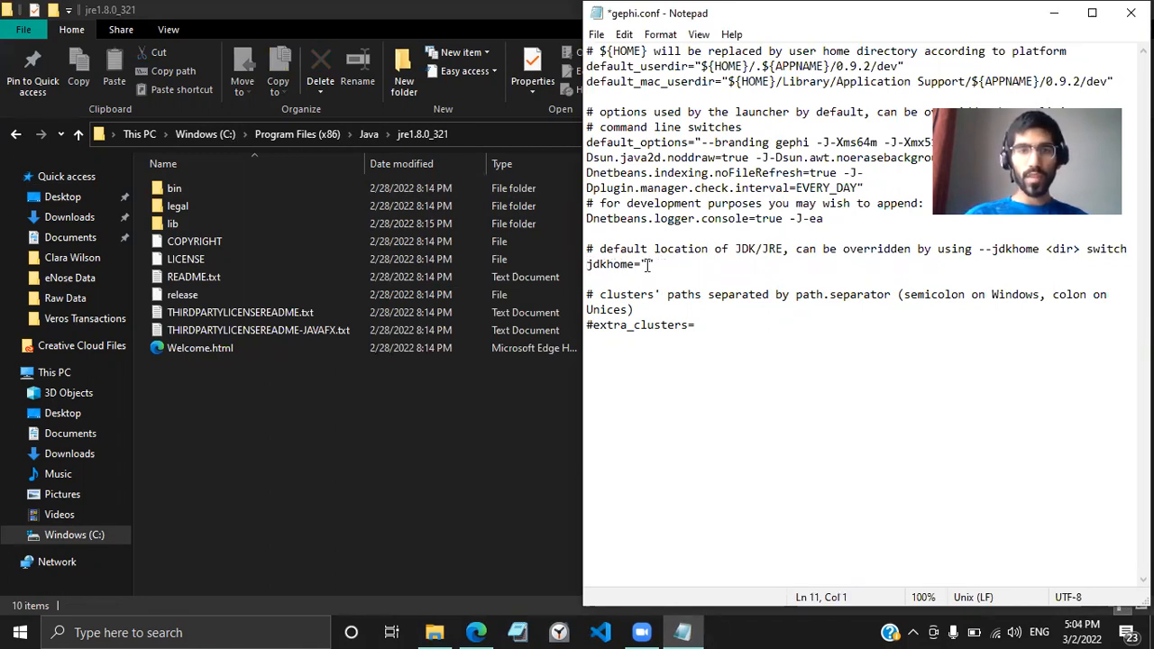
key(ctrl+v)
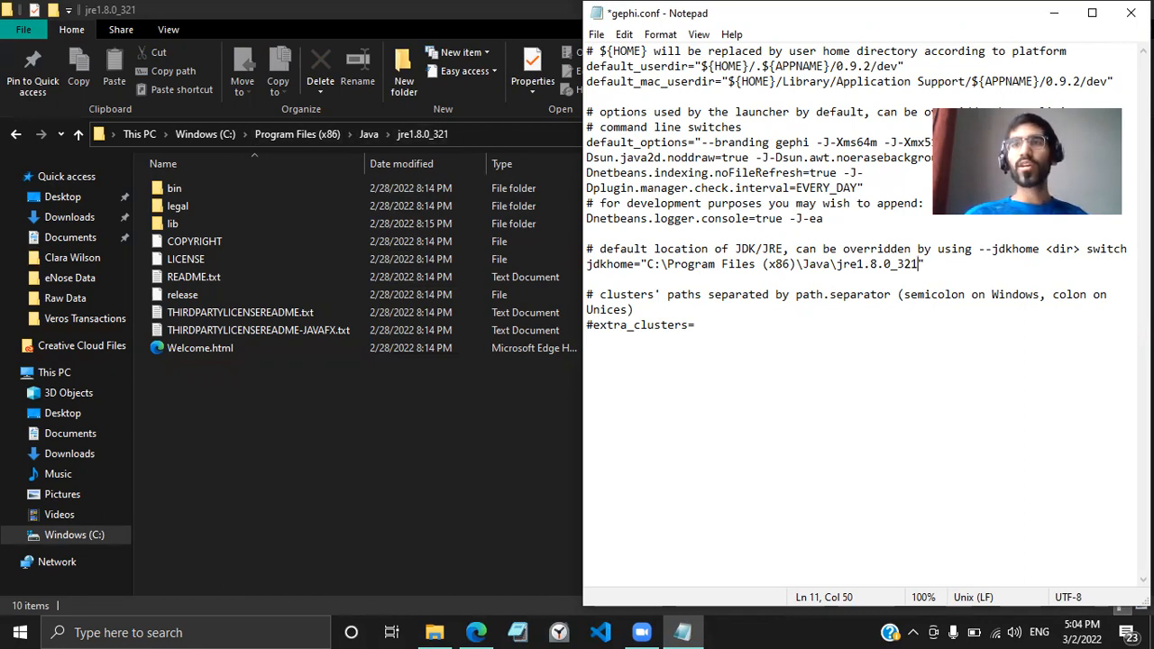
click(788, 263)
key(ctrl+s)
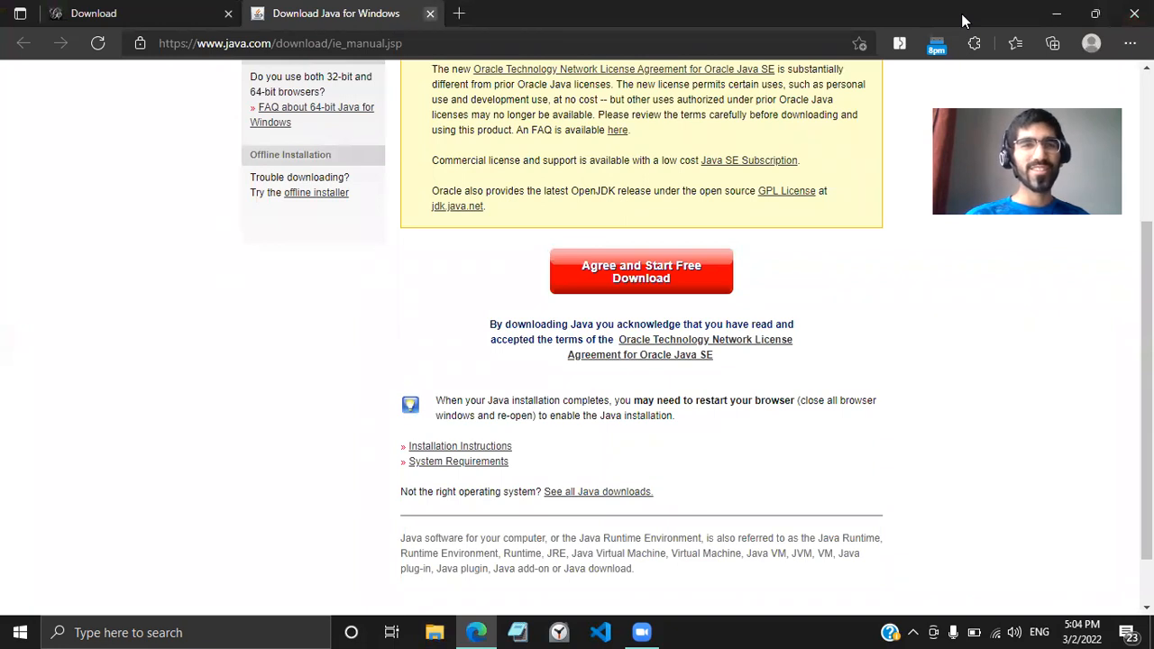
Step: Close the Java and Gephi download pages in Edge, leaving one blank new tab, and minimise the browser
key(ctrl+w)
key(ctrl+t)
click(228, 13)
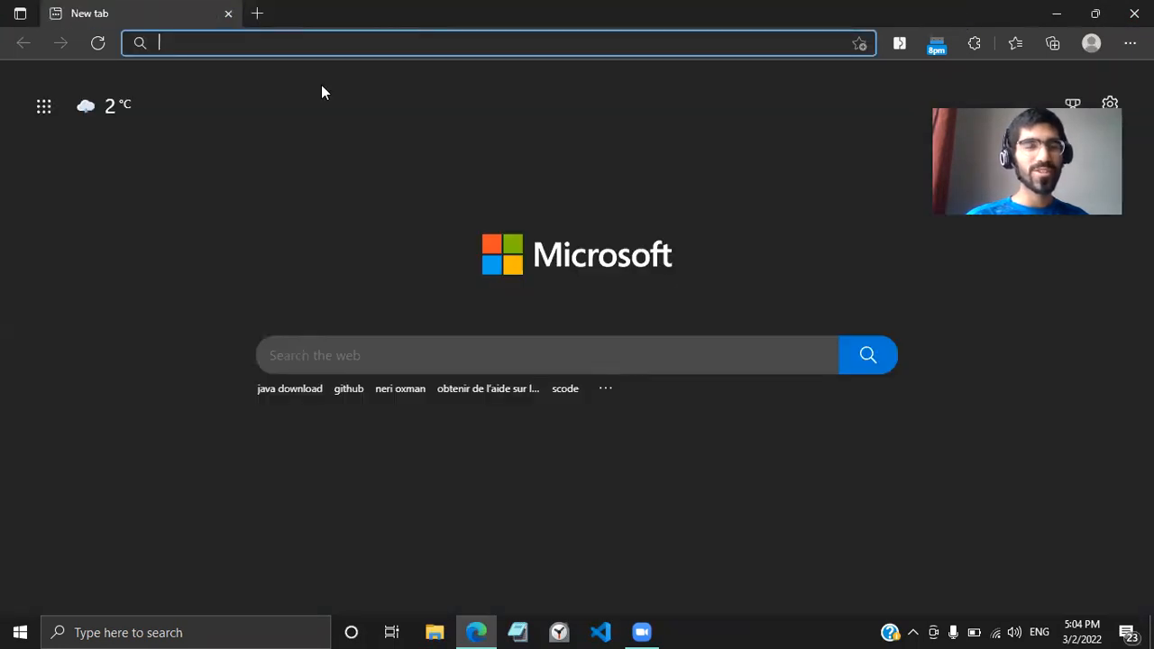
click(1057, 14)
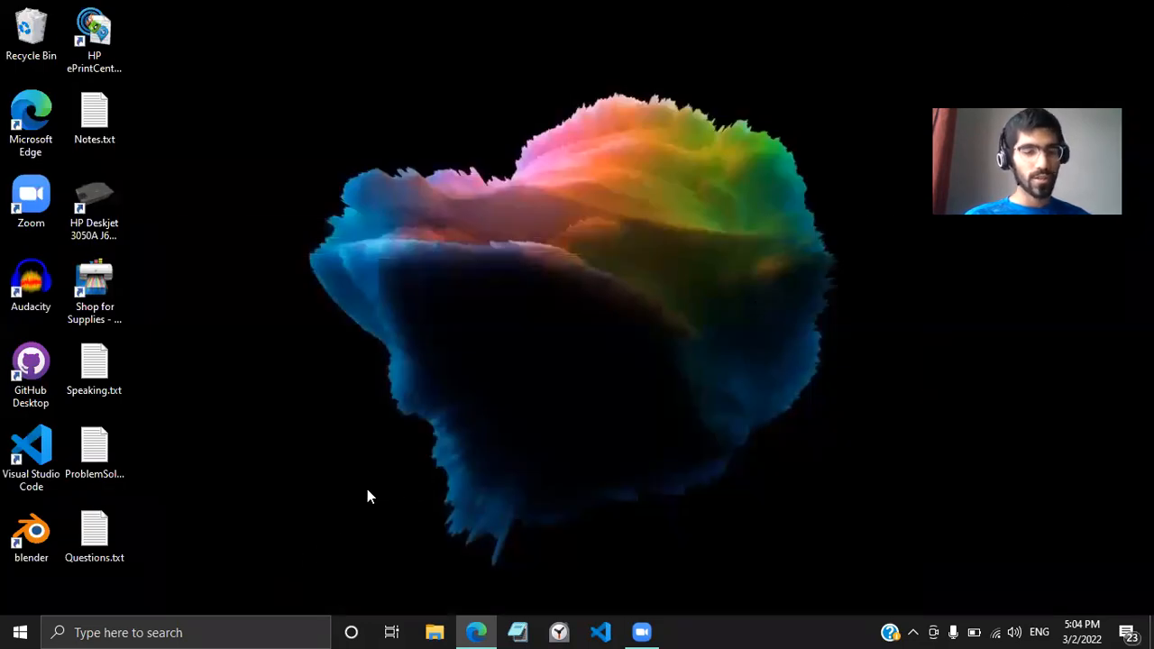
Step: Find Gephi through the Windows search with "gephi", launch it, and minimise its window once it has loaded
key(super)
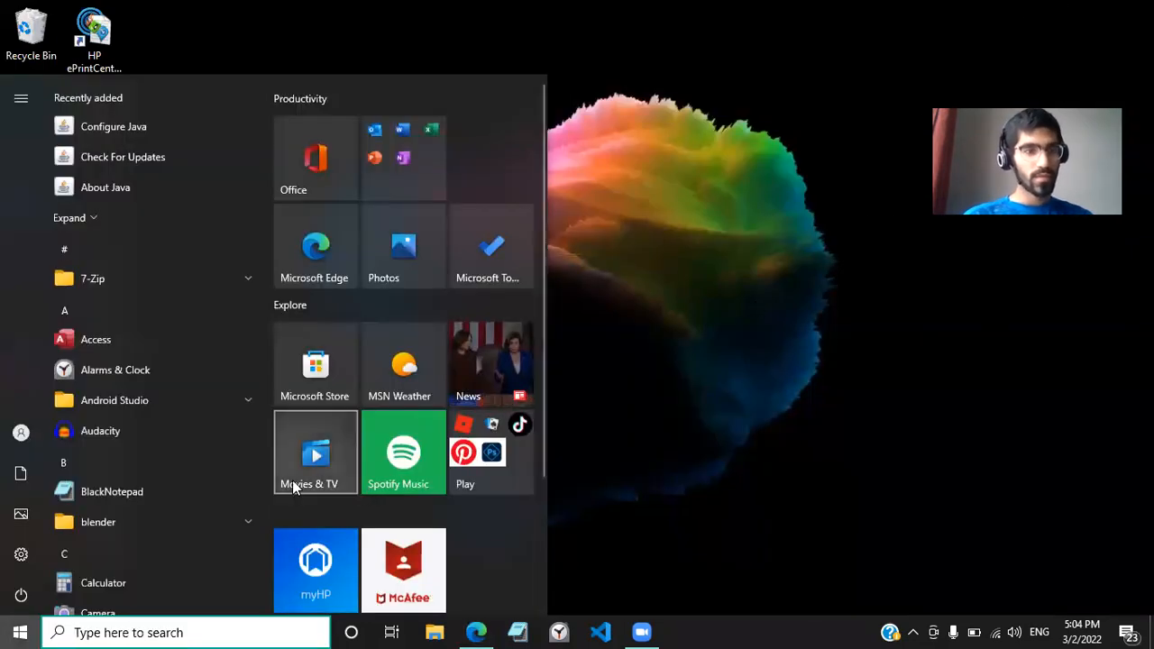
text(gephi)
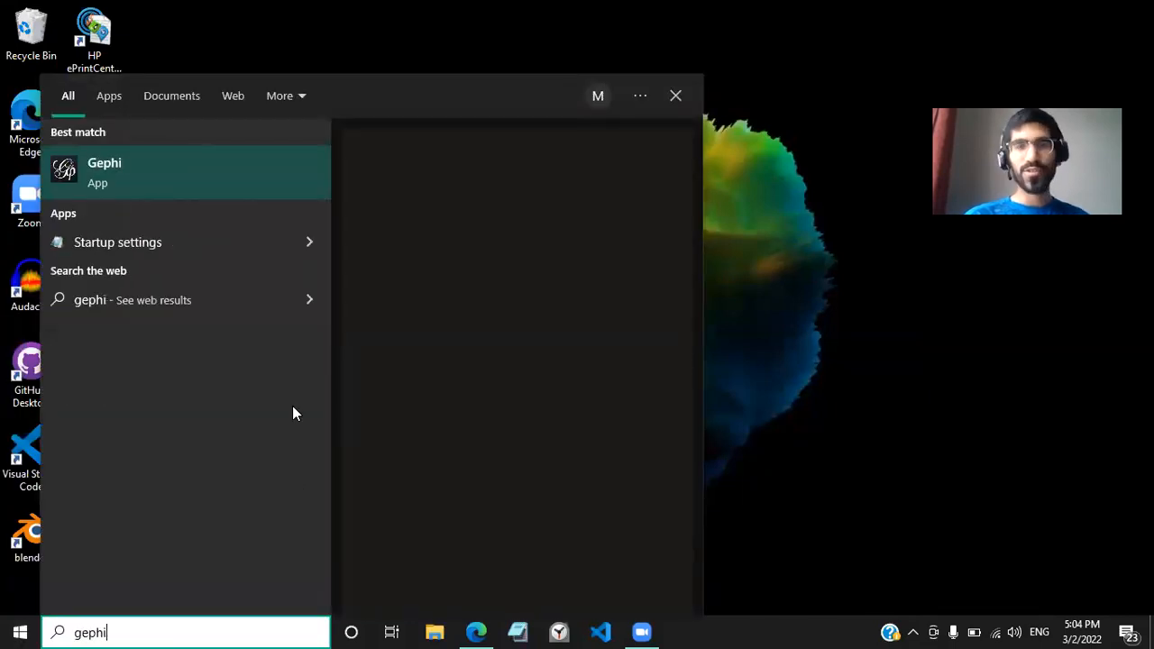
click(164, 193)
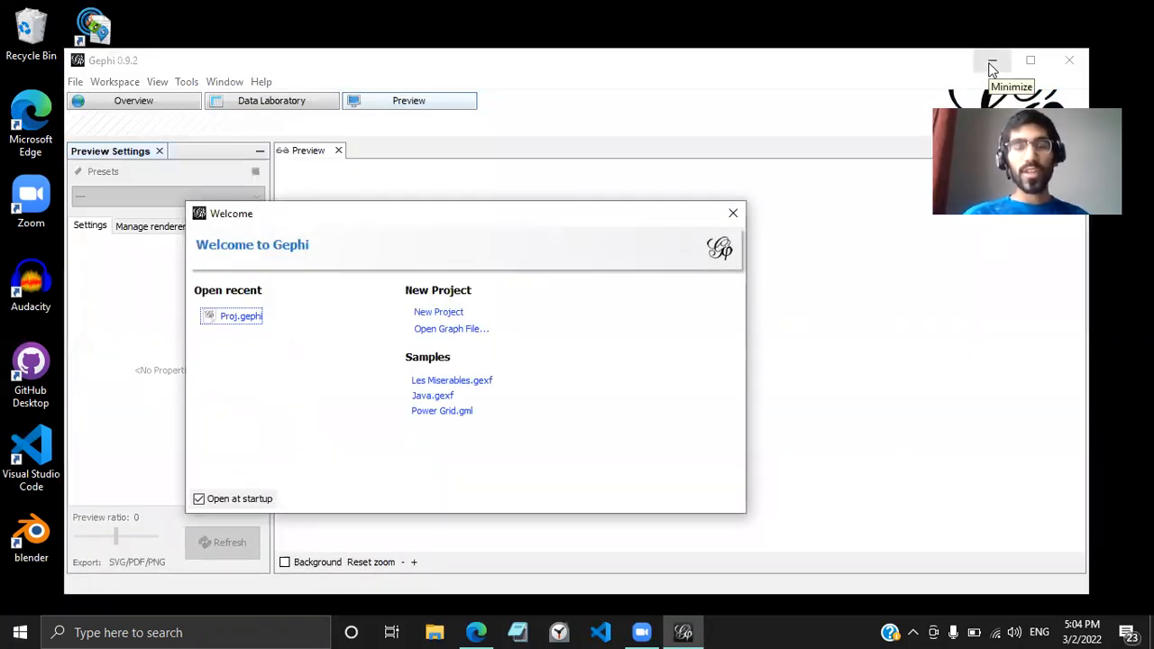
click(992, 61)
Step: Switch to Edge, search the web for "etherscan" and open the Etherscan website
click(476, 632)
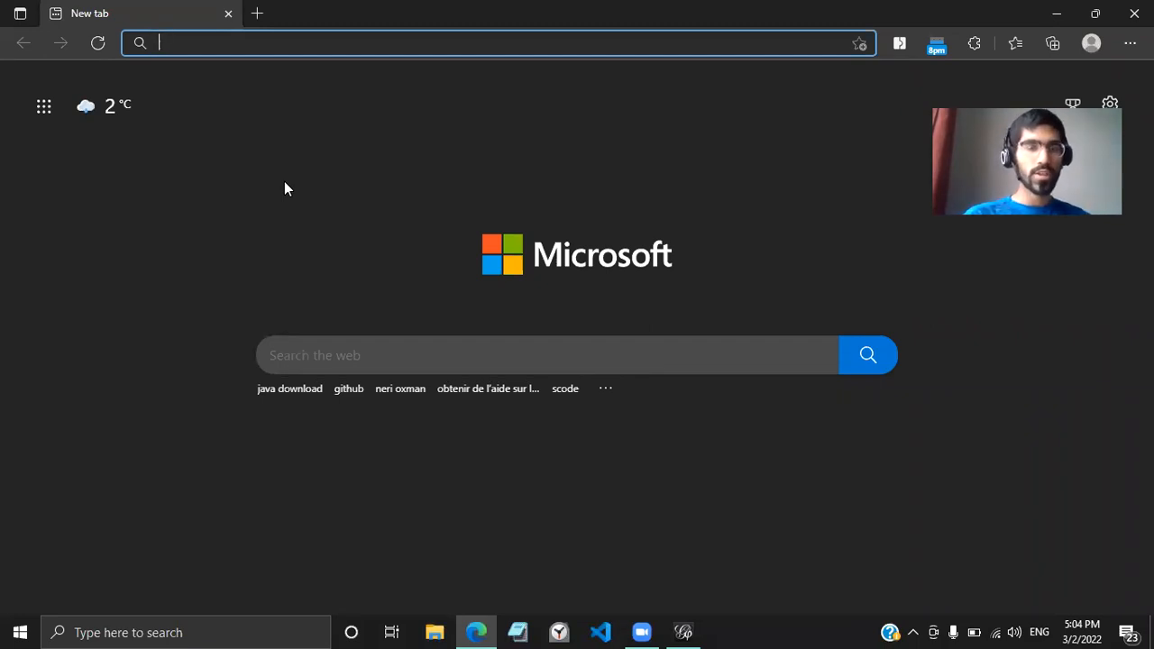
text(ether)
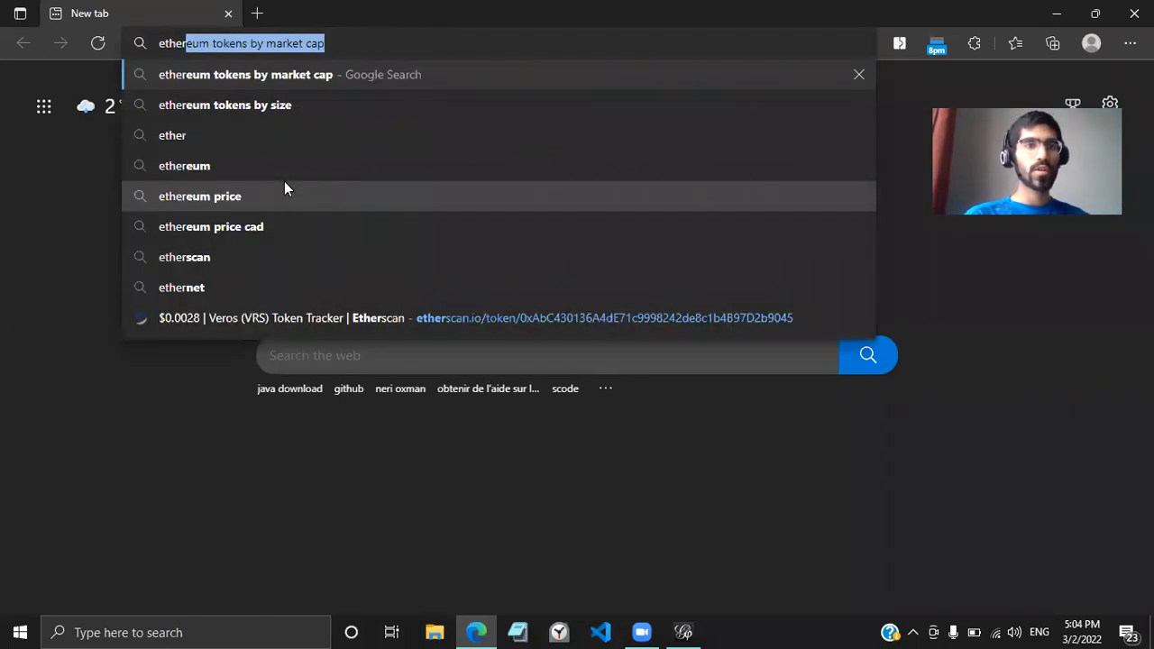
text(scan)
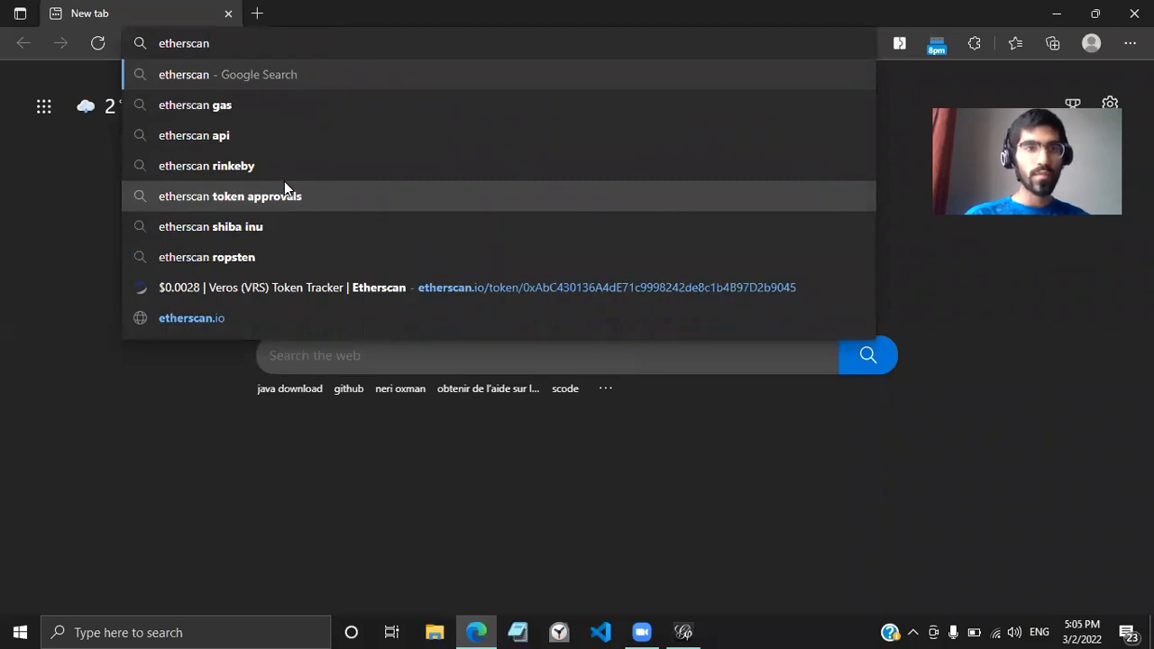
key(Return)
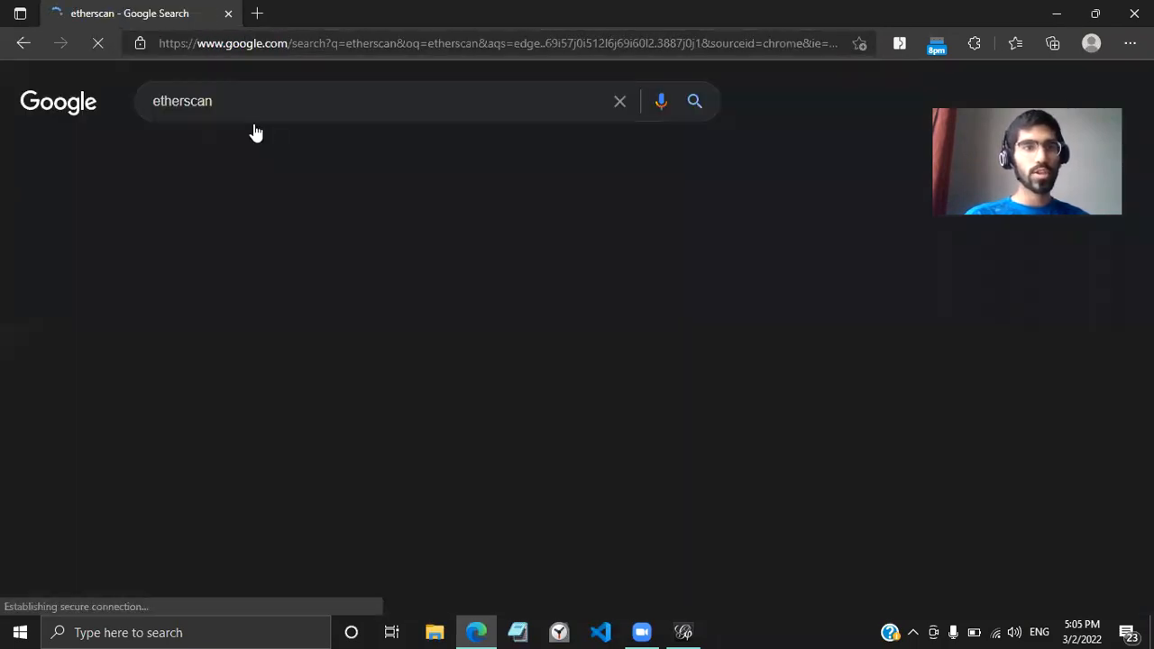
click(184, 99)
drag(184, 99, 143, 97)
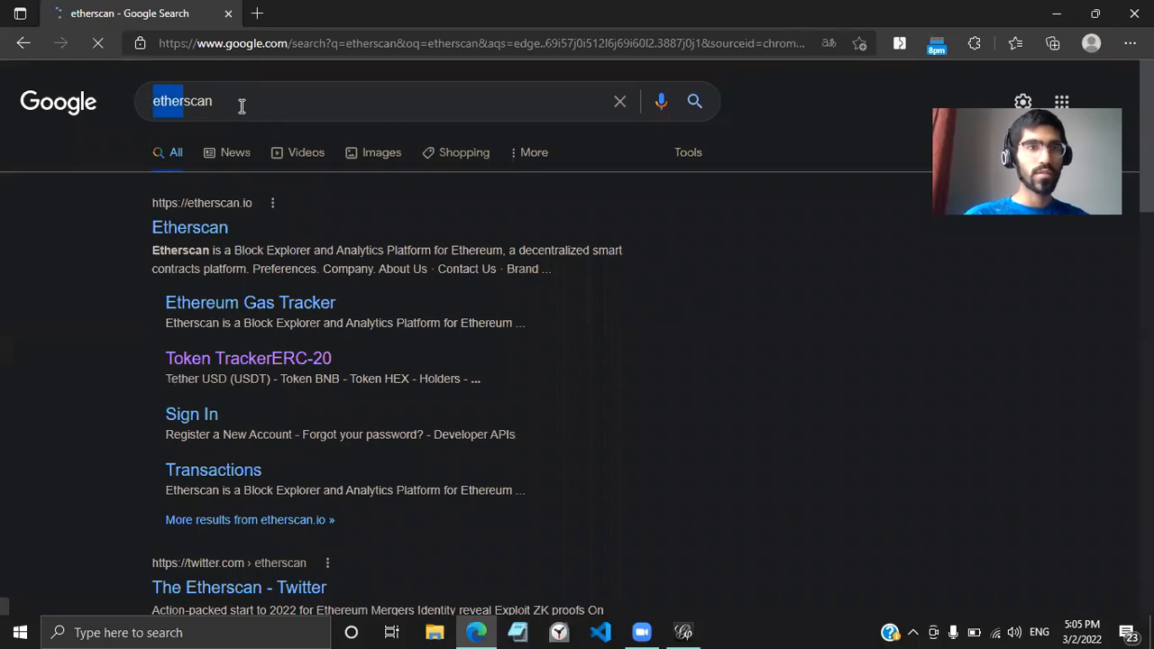
drag(222, 105, 190, 103)
click(61, 276)
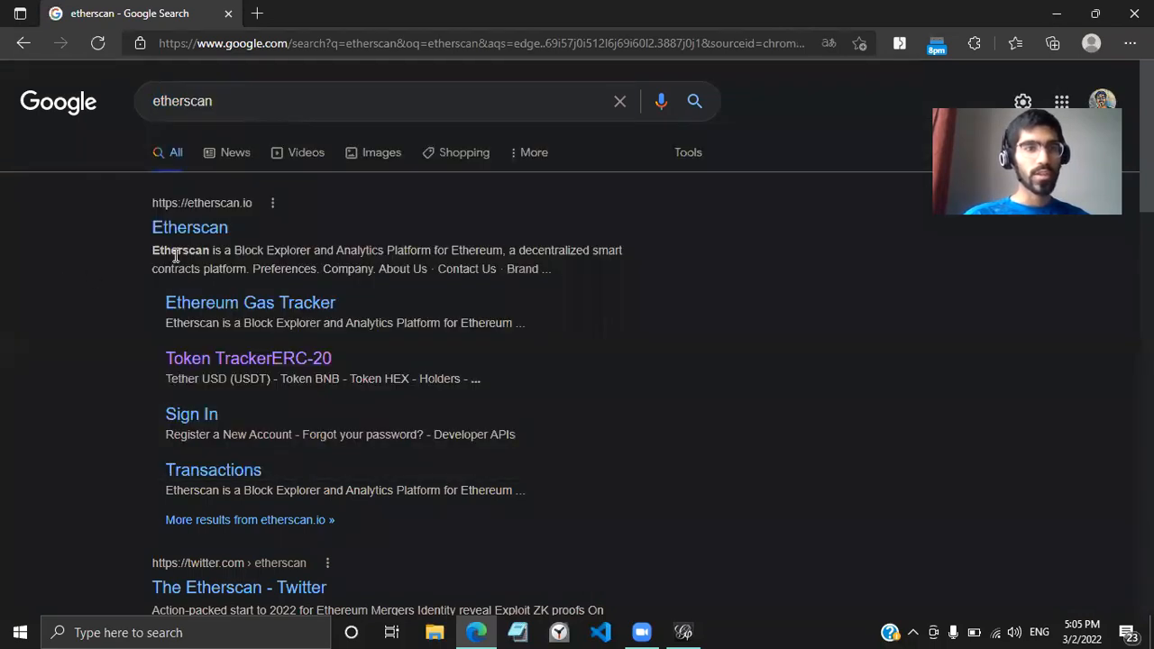
click(197, 228)
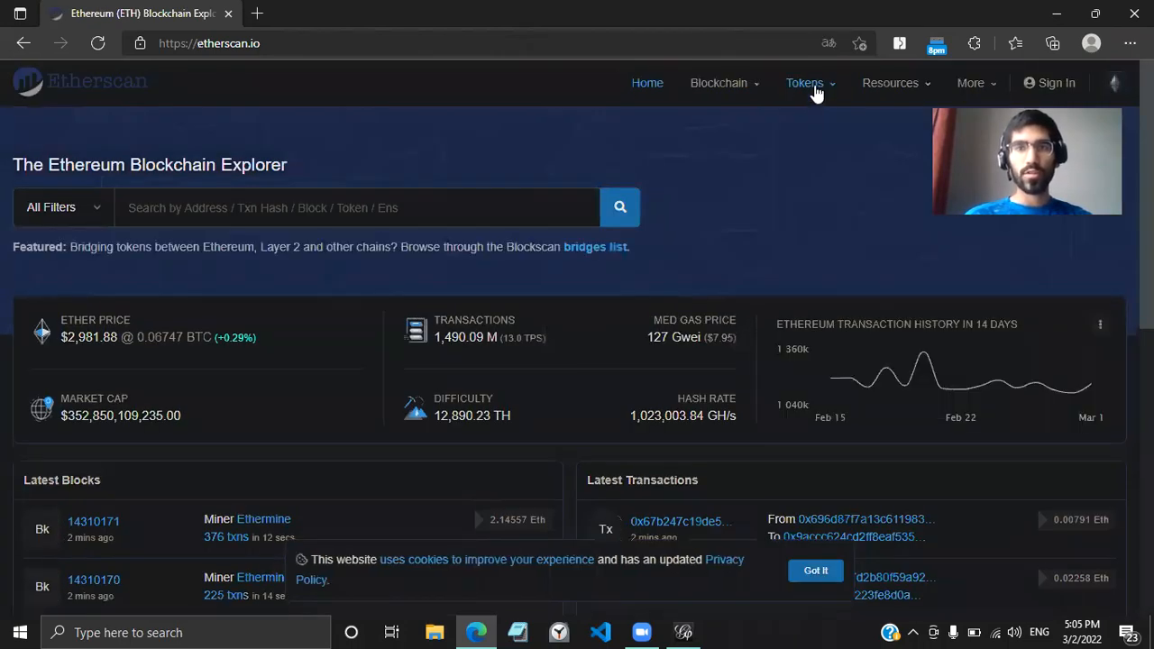
Step: Open Etherscan's list of ERC20 Top Tokens and highlight the page's address
mouse_move(805, 83)
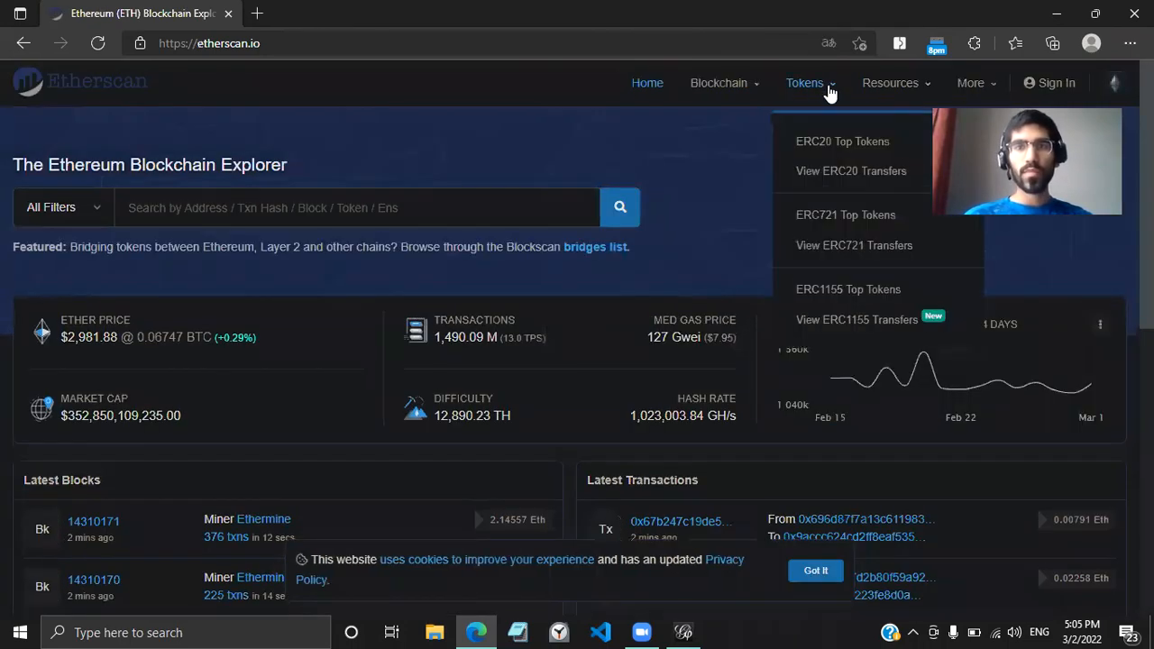
click(814, 143)
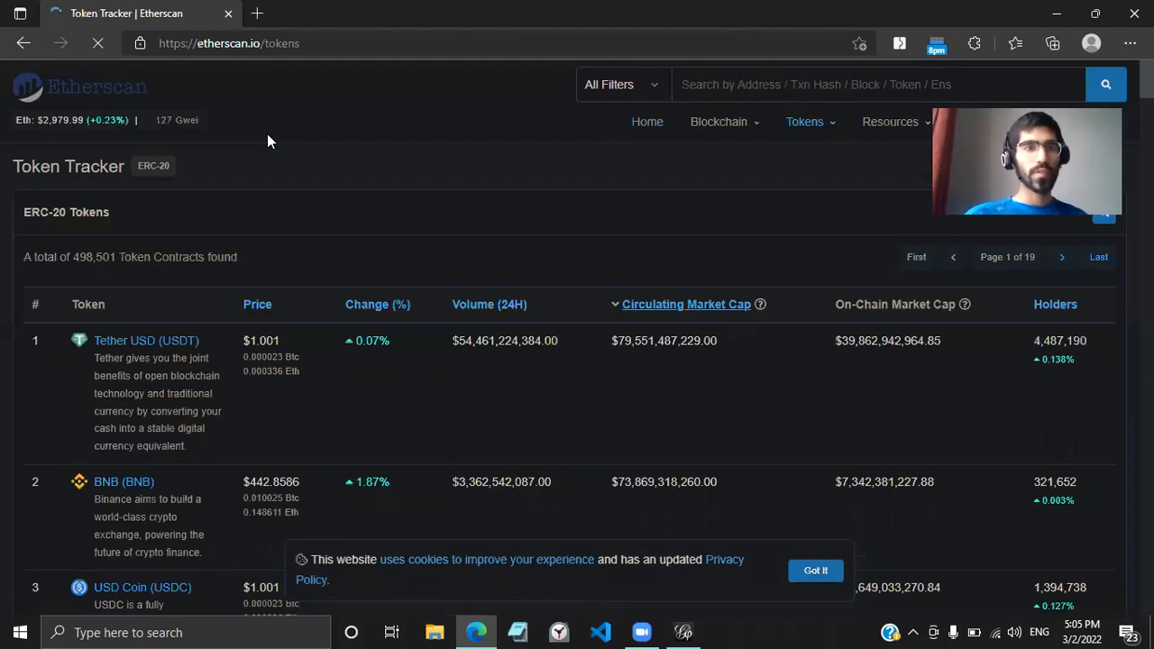
click(153, 41)
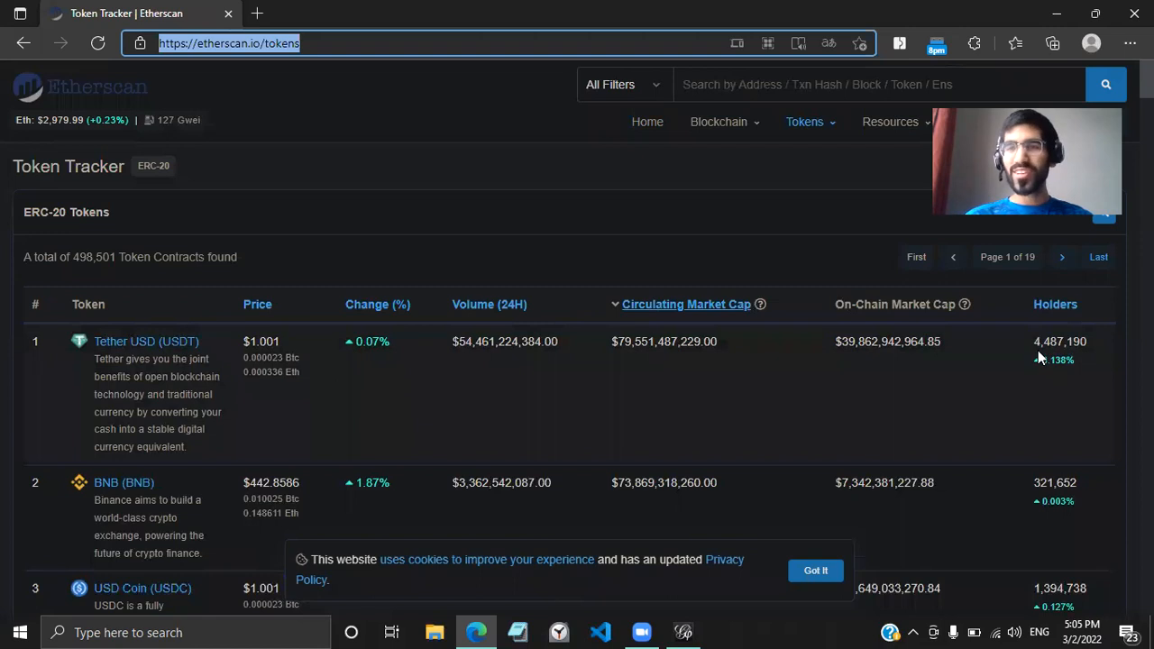
Step: Sort the ERC-20 token list by number of holders in ascending order and look through the first tokens
click(1056, 310)
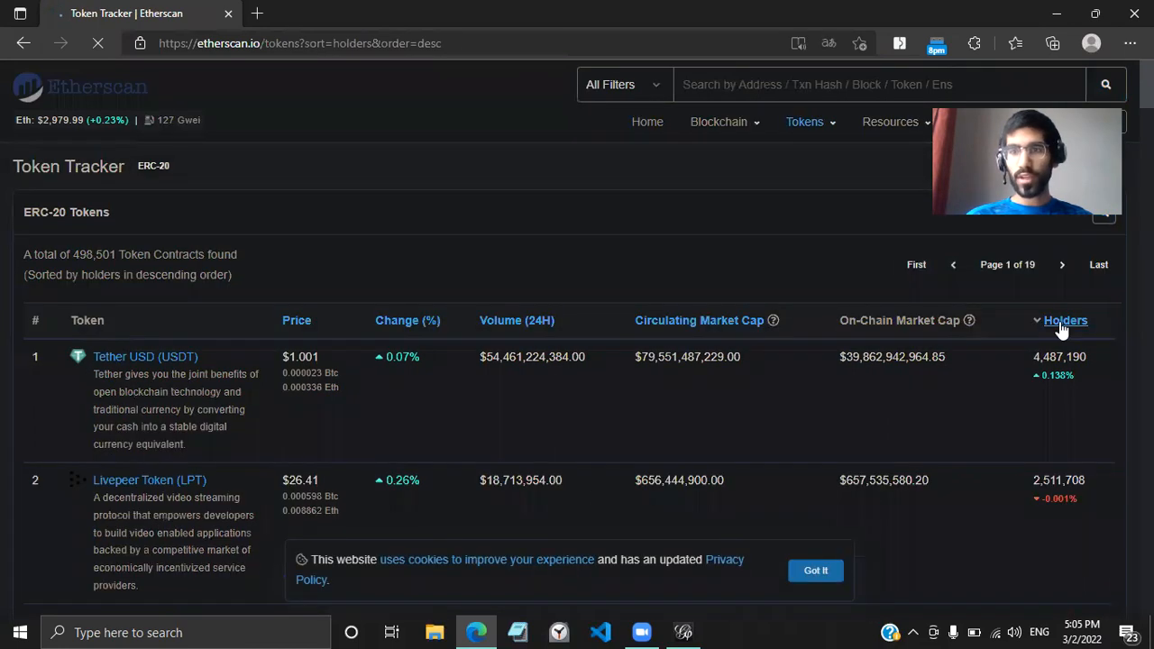
click(1061, 325)
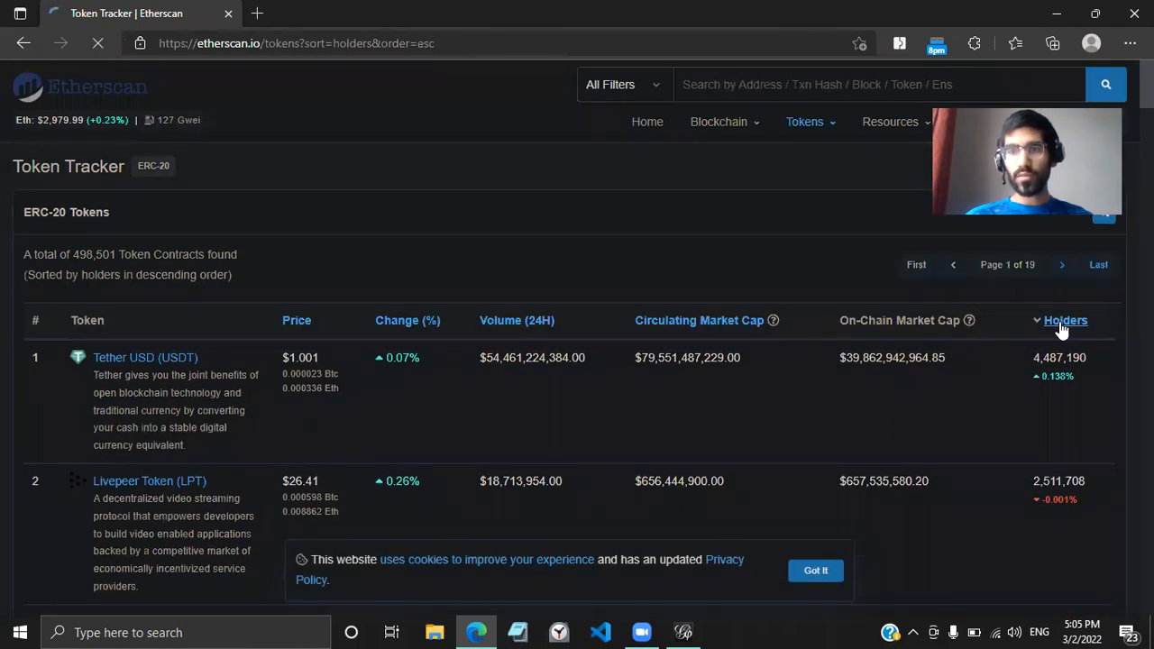
scroll(921, 379, down, 2)
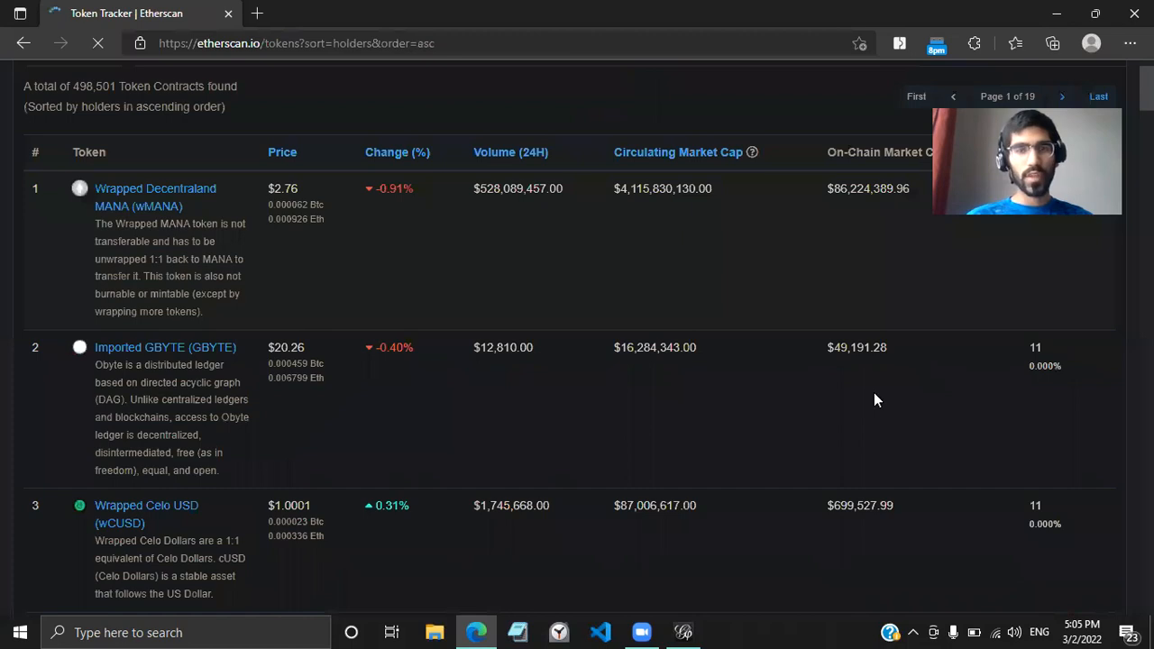
Step: Look further down the holder-sorted token list and open the HooToken (HOO) page
scroll(901, 388, down, 2)
scroll(936, 373, down, 2)
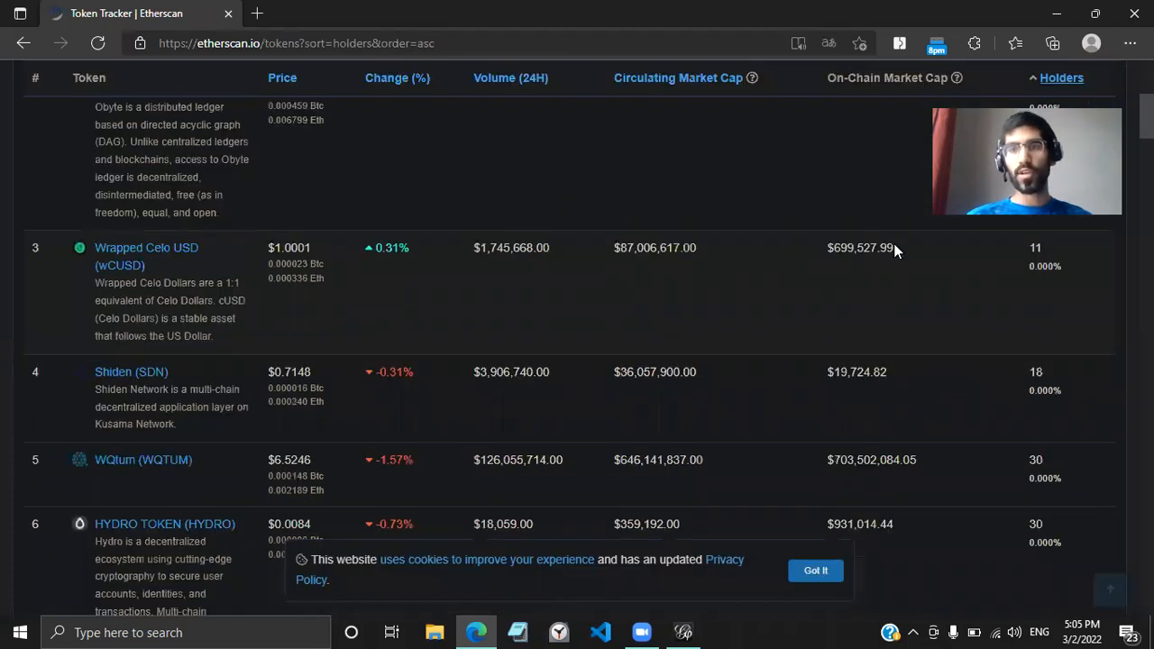
scroll(851, 286, down, 5)
scroll(905, 390, down, 1)
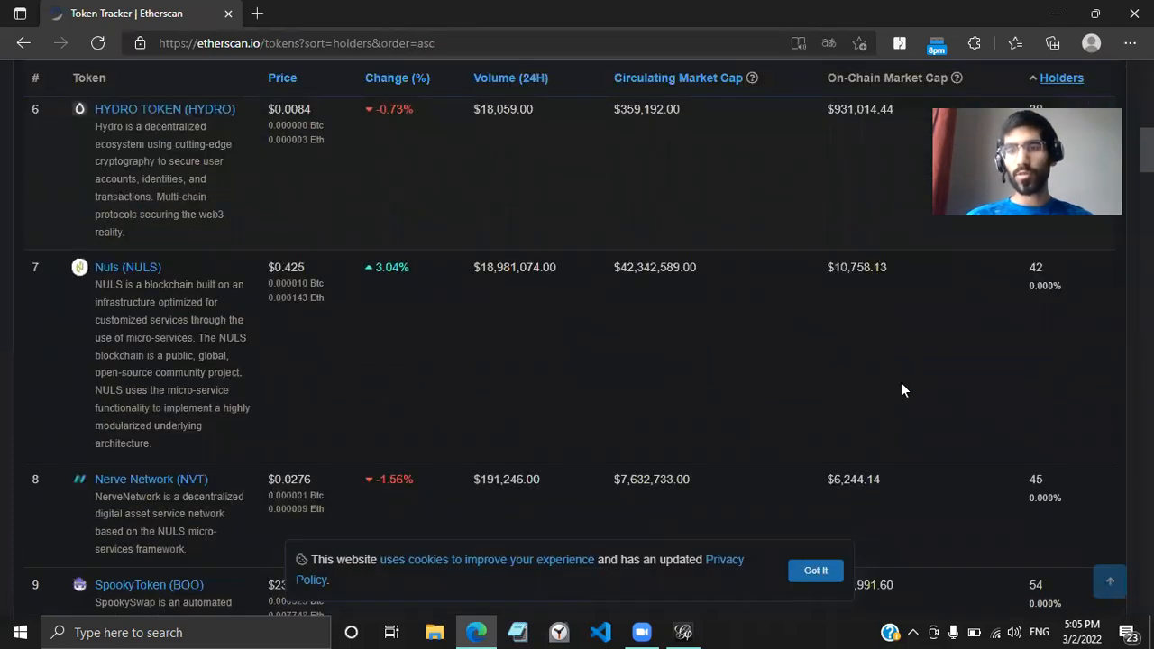
scroll(904, 389, down, 5)
scroll(903, 389, down, 20)
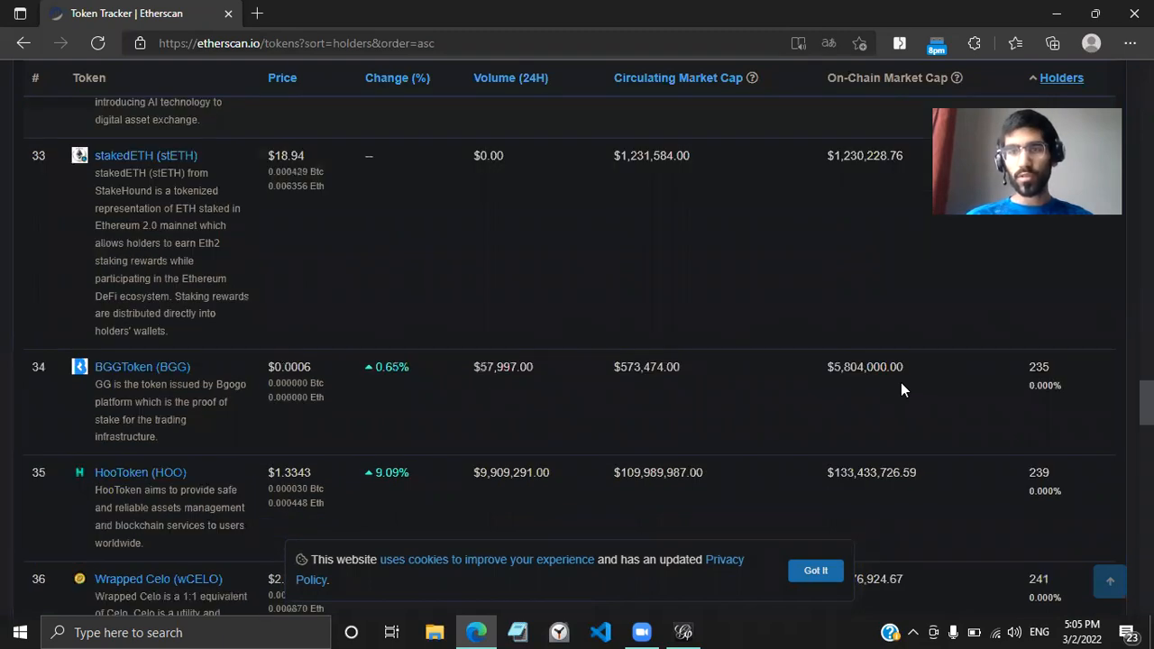
scroll(634, 383, down, 2)
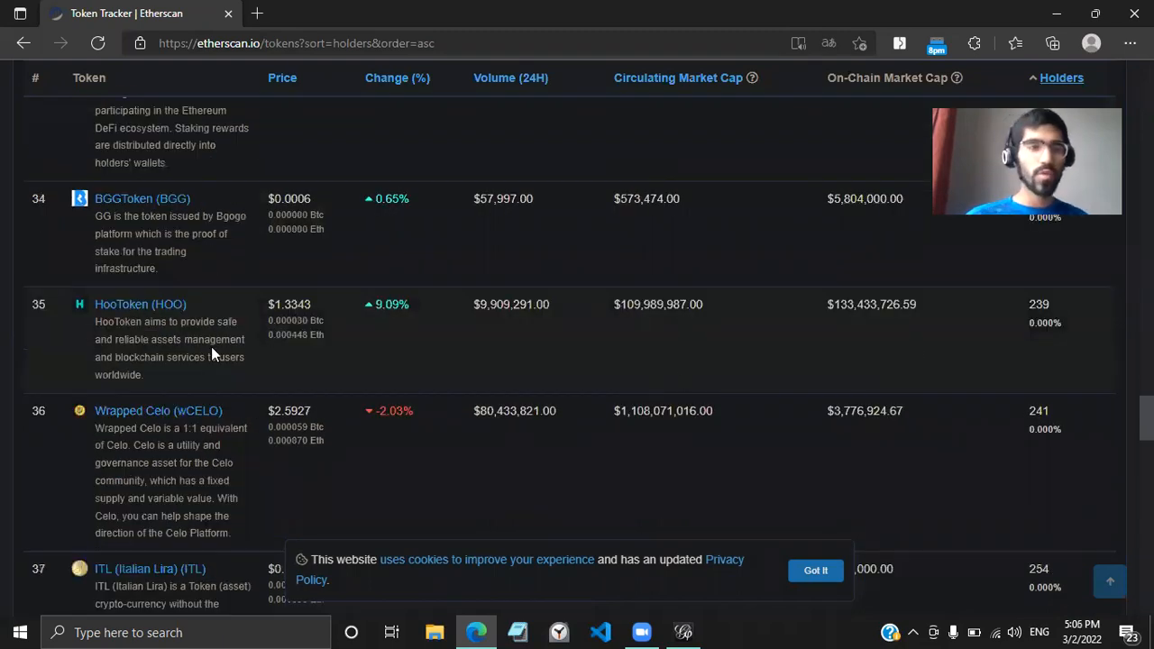
click(132, 312)
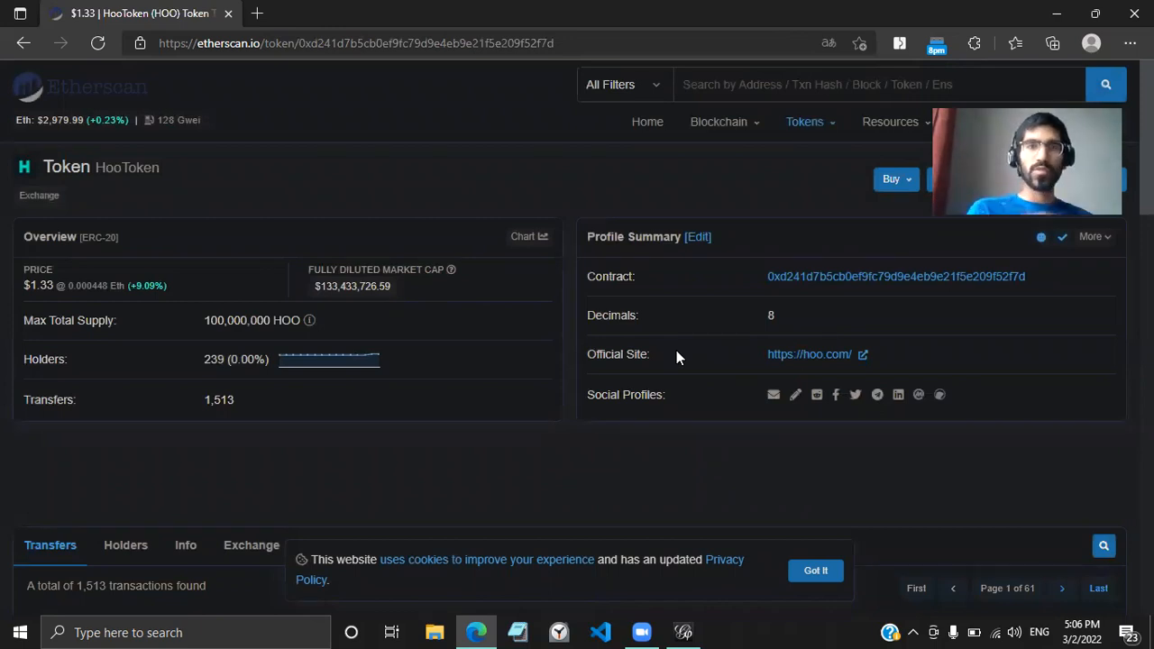
Step: Look through the senders, receivers and quantities in HooToken's transfers table
scroll(676, 355, down, 3)
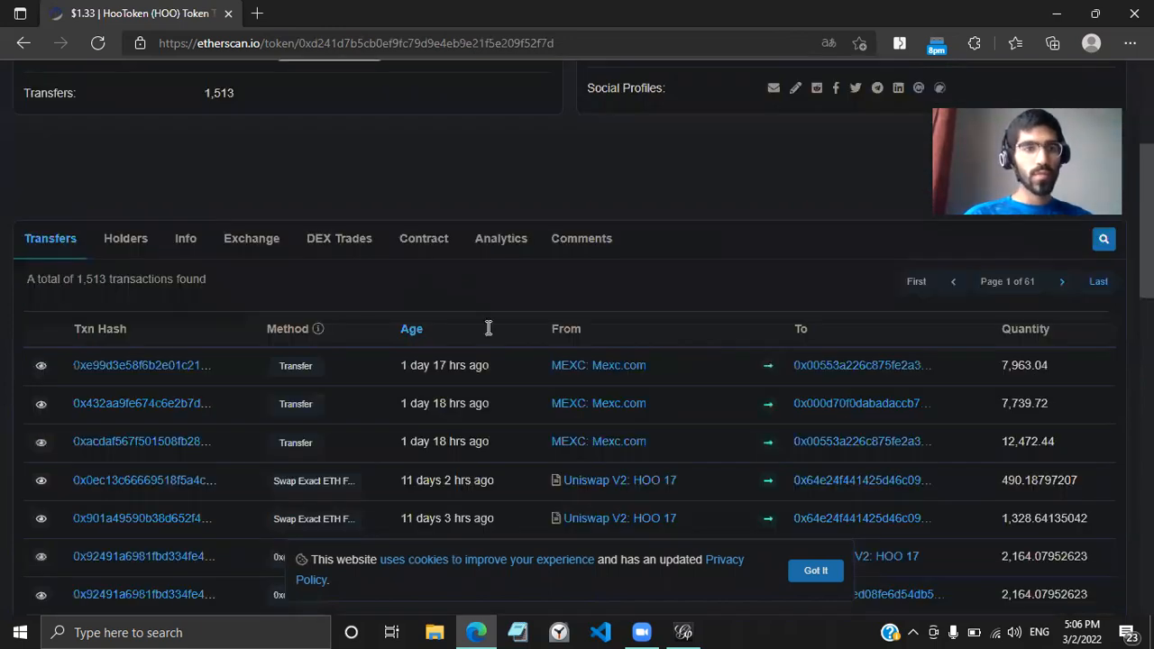
scroll(553, 233, down, 1)
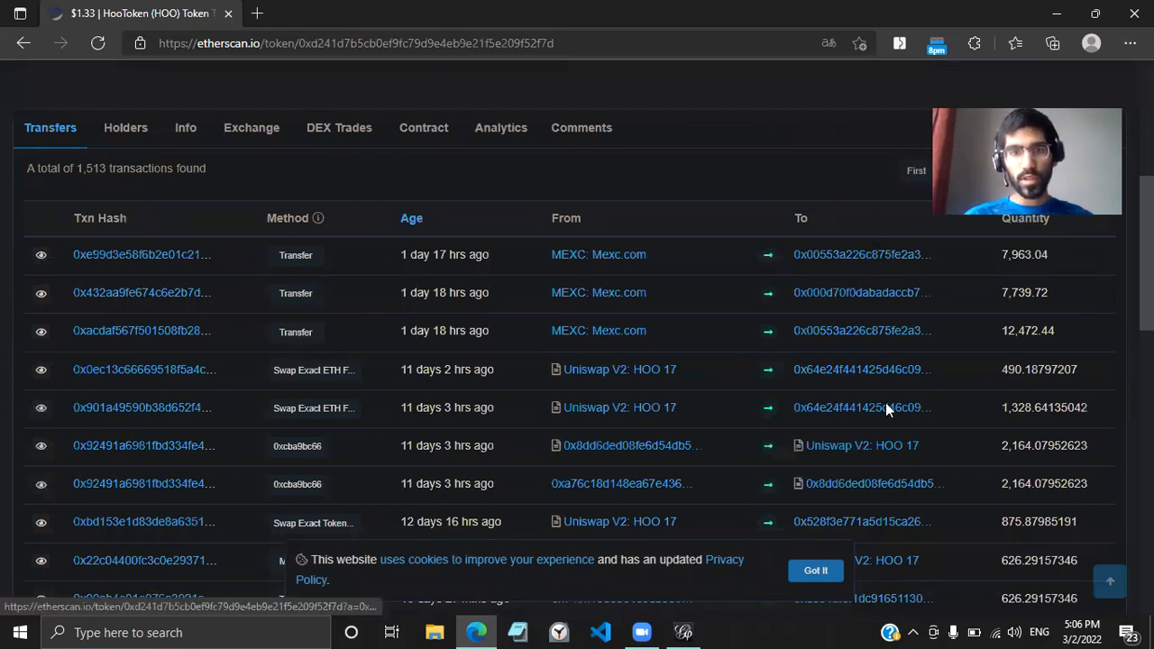
scroll(887, 420, down, 2)
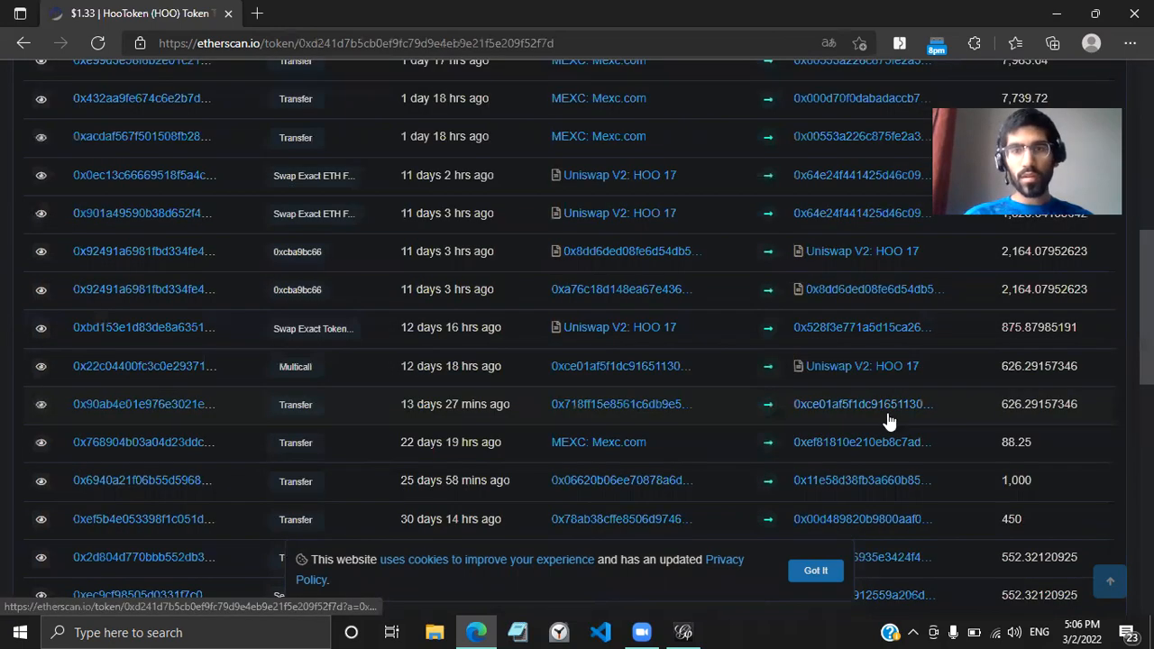
scroll(887, 420, down, 2)
scroll(742, 337, down, 1)
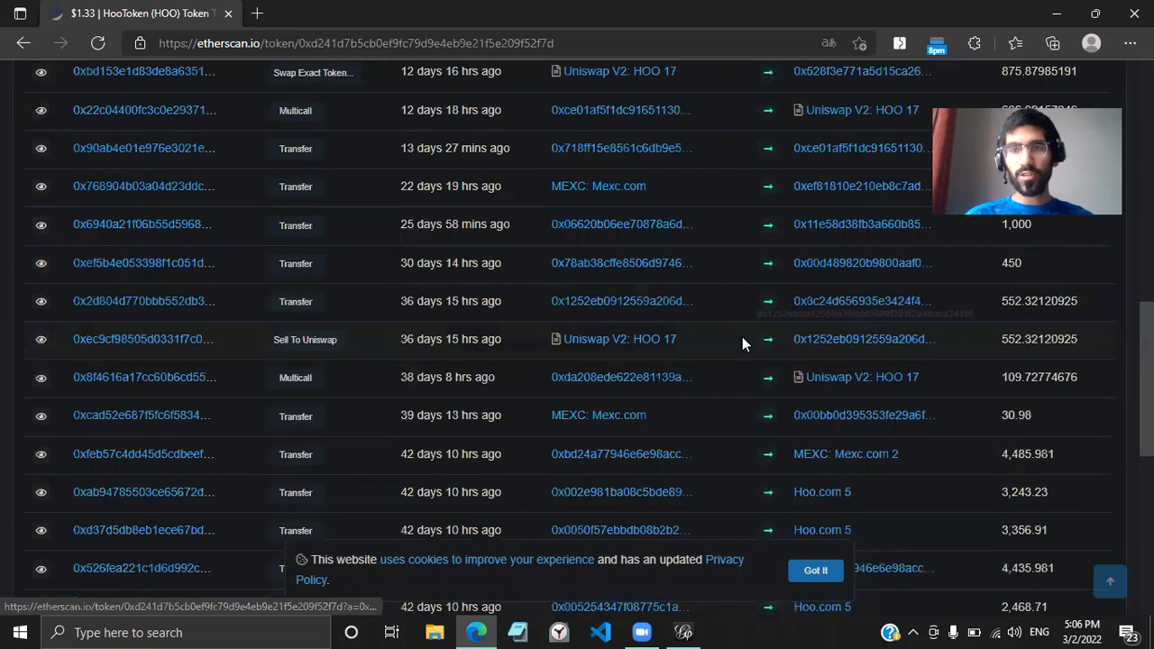
scroll(57, 116, up, 4)
scroll(28, 61, up, 2)
Step: Return to the token list, open the Wrapped Celo (wCELO) page and look through its transfers
click(25, 45)
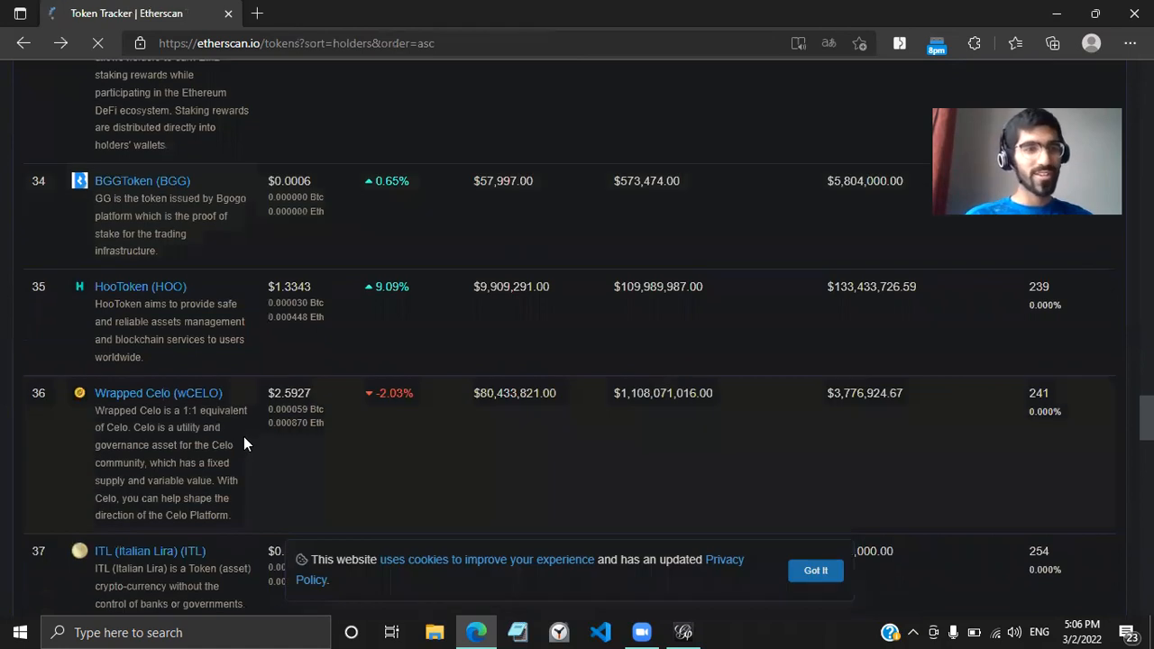
click(451, 443)
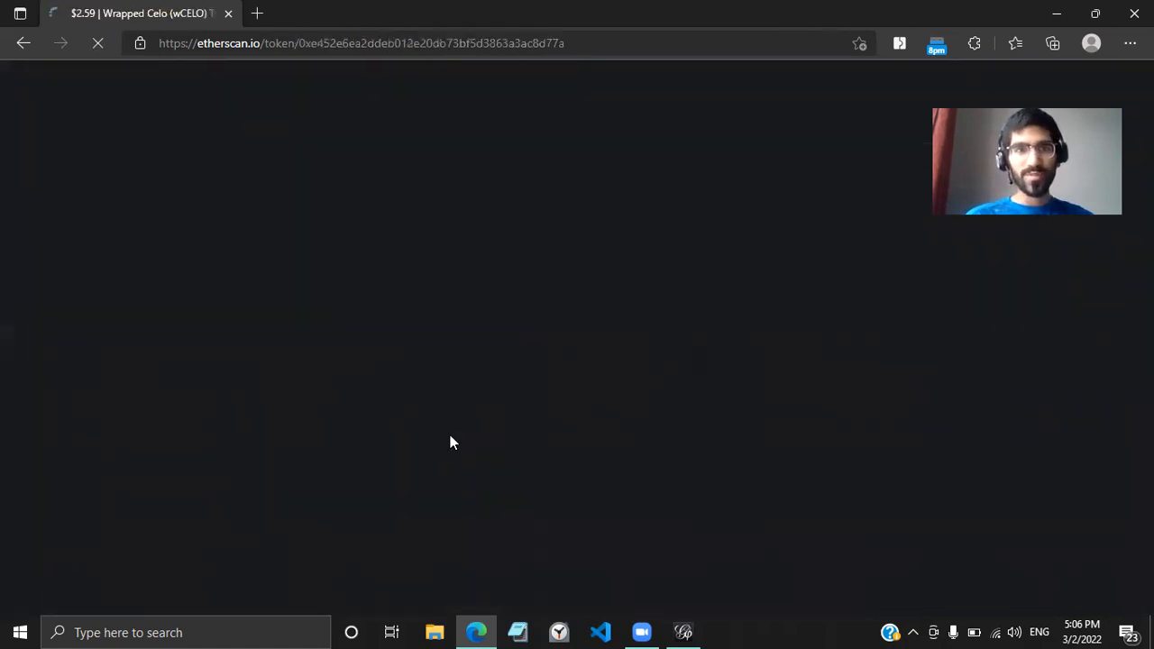
scroll(622, 270, down, 5)
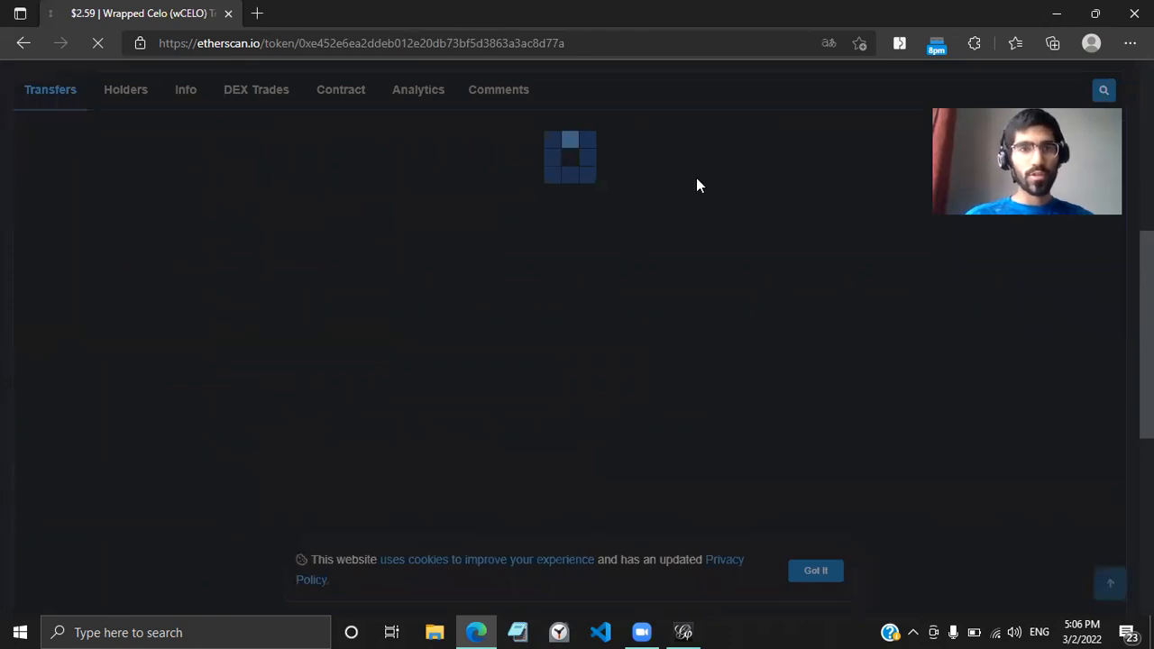
scroll(695, 236, down, 3)
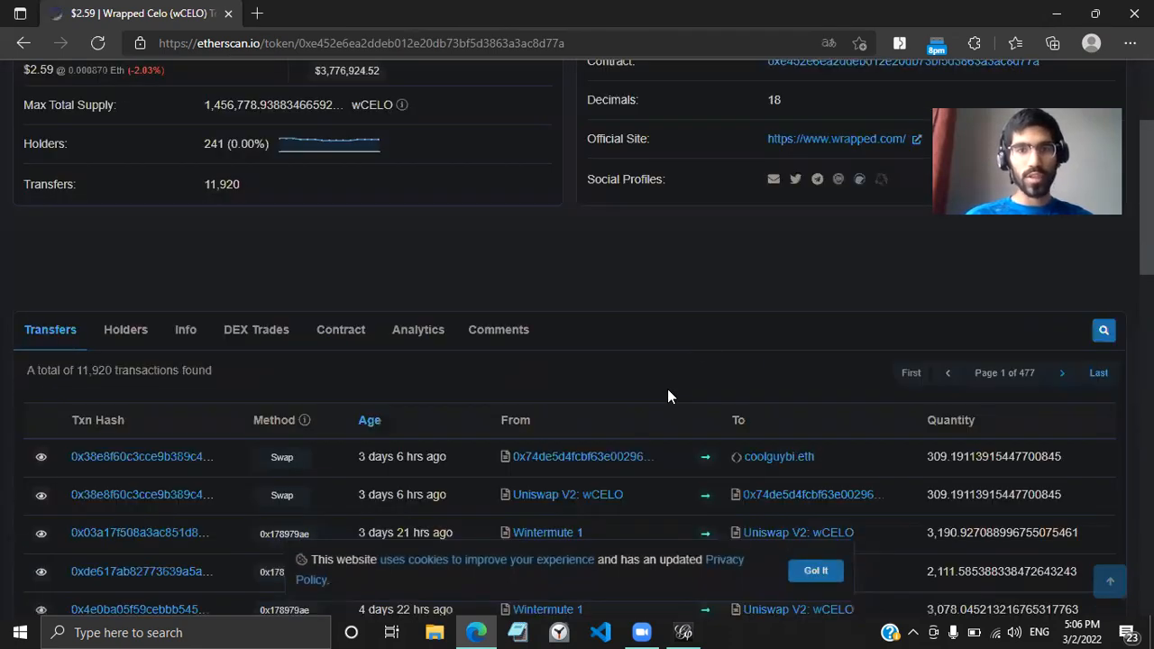
scroll(667, 388, down, 2)
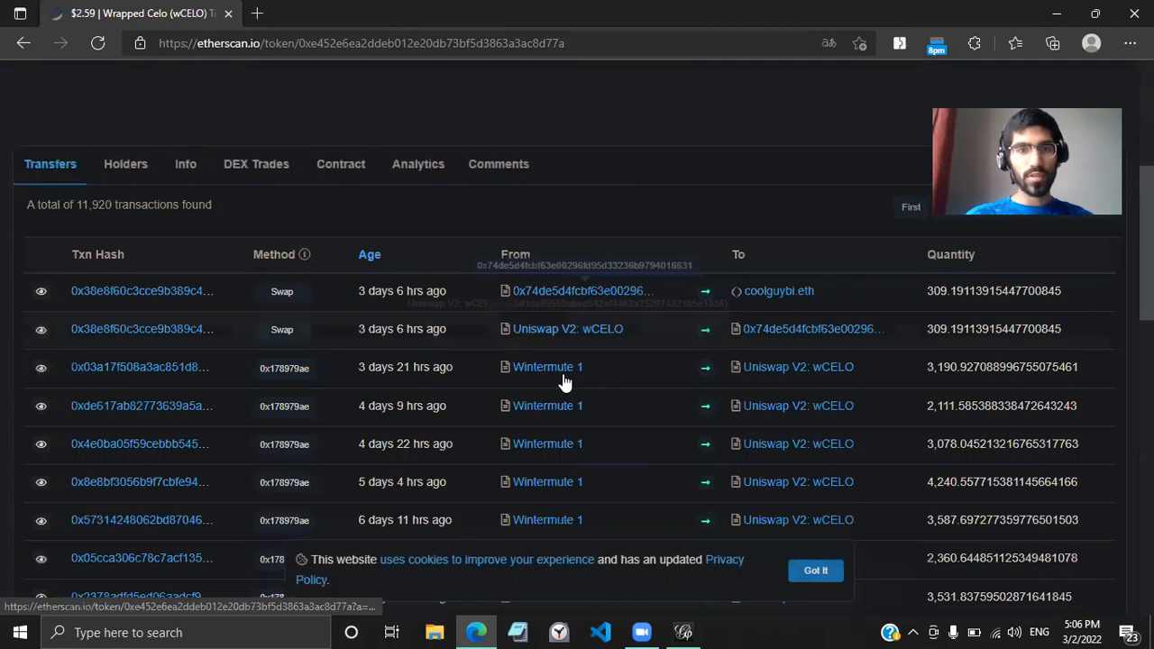
scroll(563, 384, down, 2)
scroll(562, 320, down, 2)
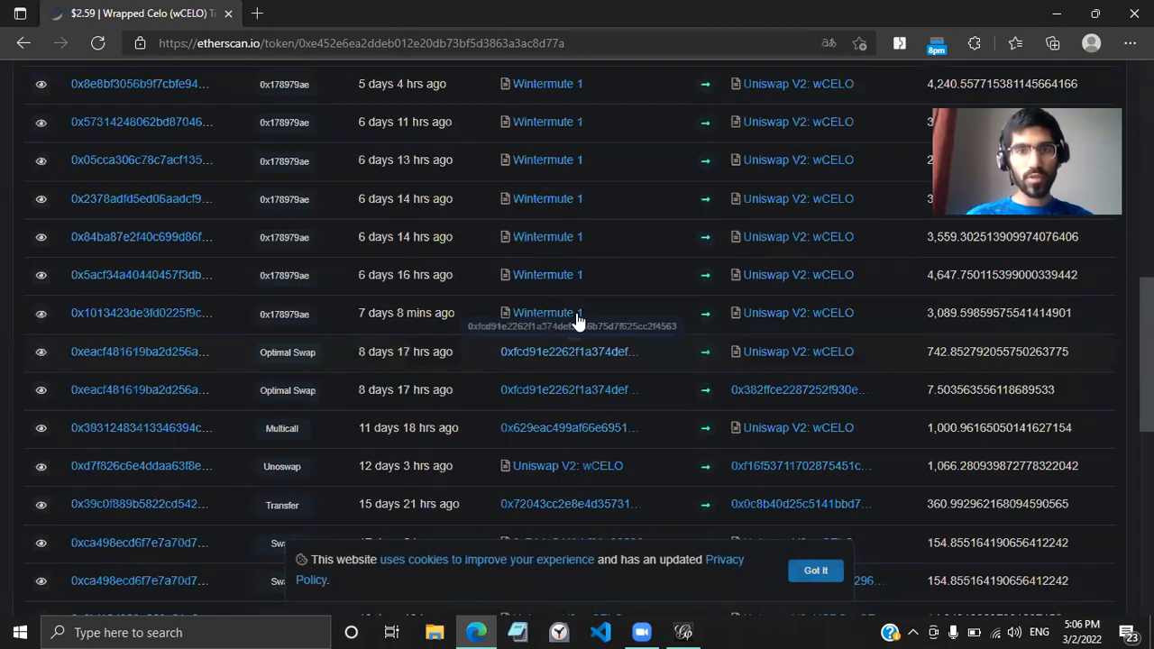
scroll(591, 294, down, 6)
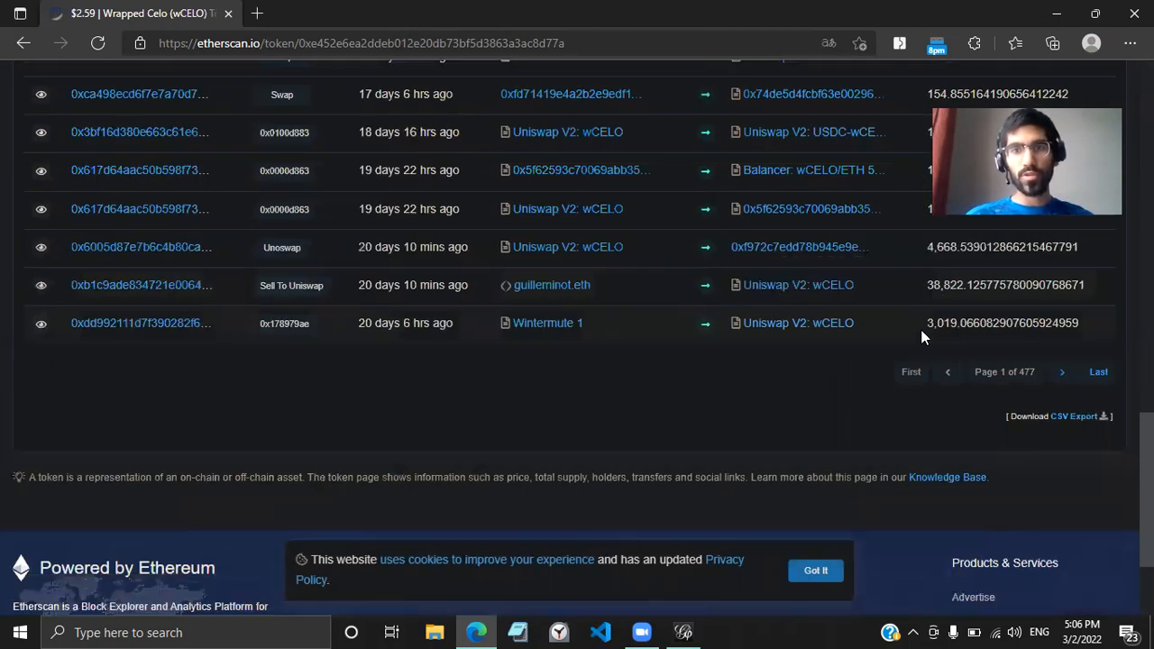
Step: Open the CSV export page for the wCELO token transfers
scroll(831, 390, up, 10)
scroll(831, 390, down, 6)
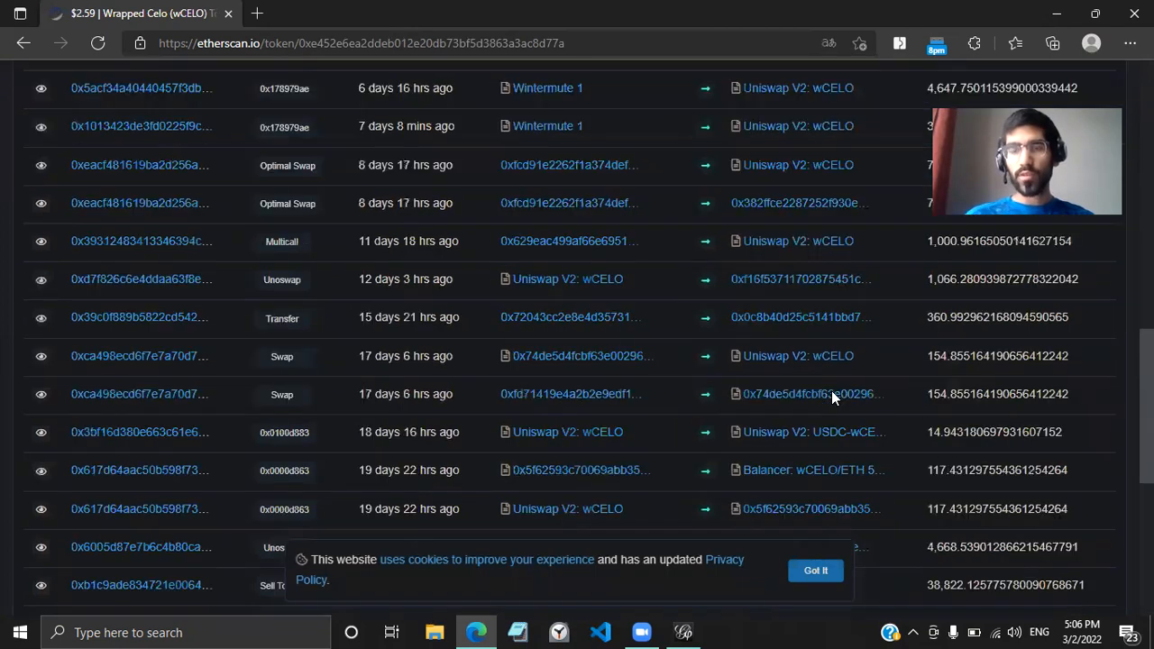
scroll(832, 391, down, 4)
scroll(1082, 451, up, 1)
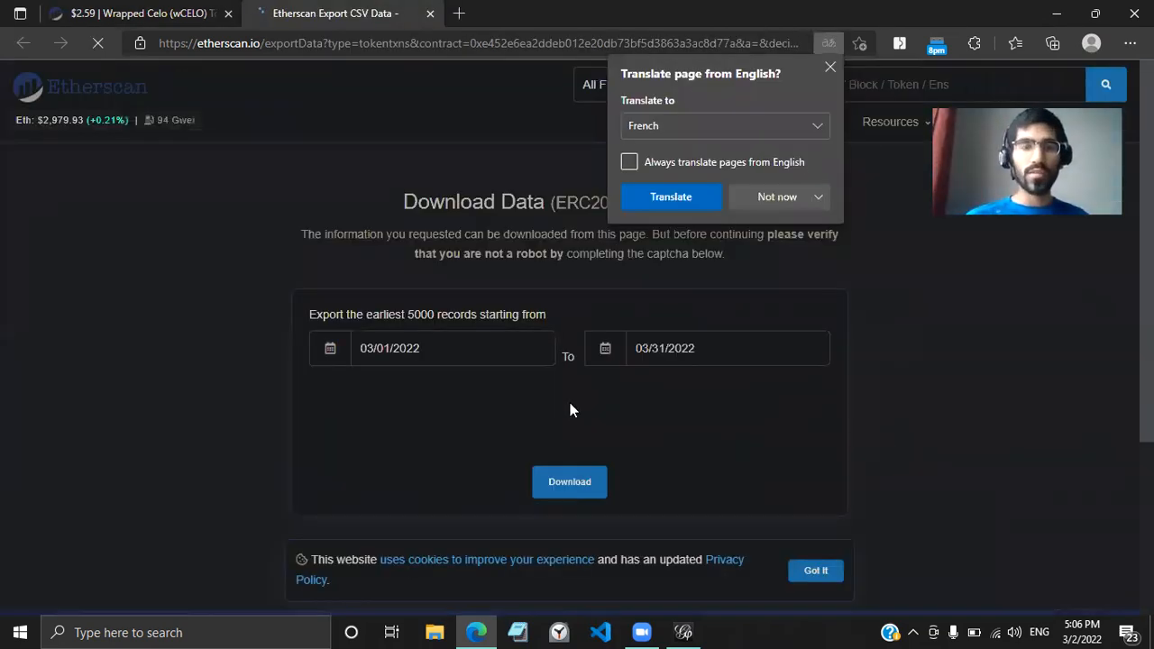
Step: Go back to the wCELO token page and compare the ages of its latest transfers with the export date range
click(151, 9)
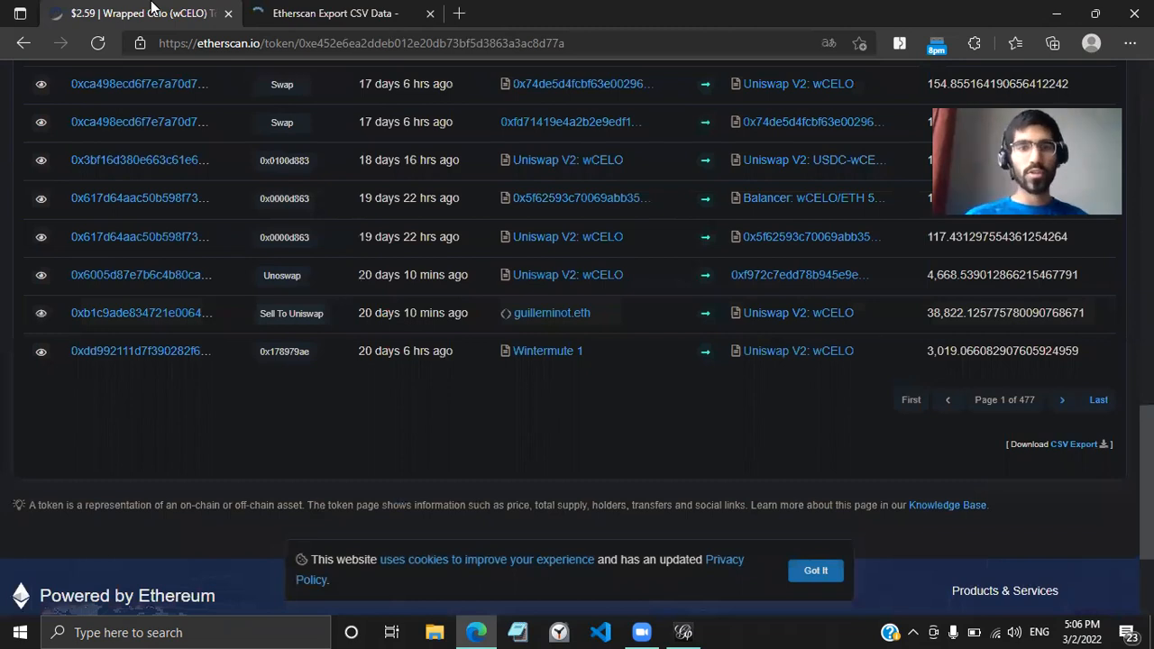
scroll(642, 286, up, 5)
scroll(643, 286, up, 5)
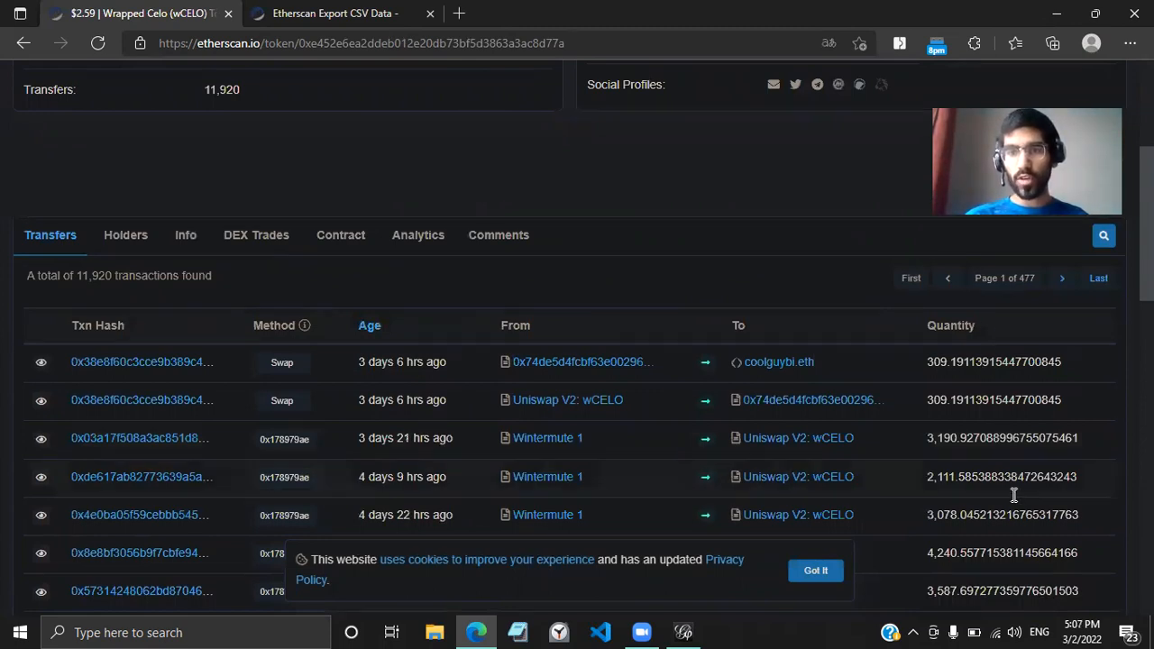
scroll(1013, 494, down, 3)
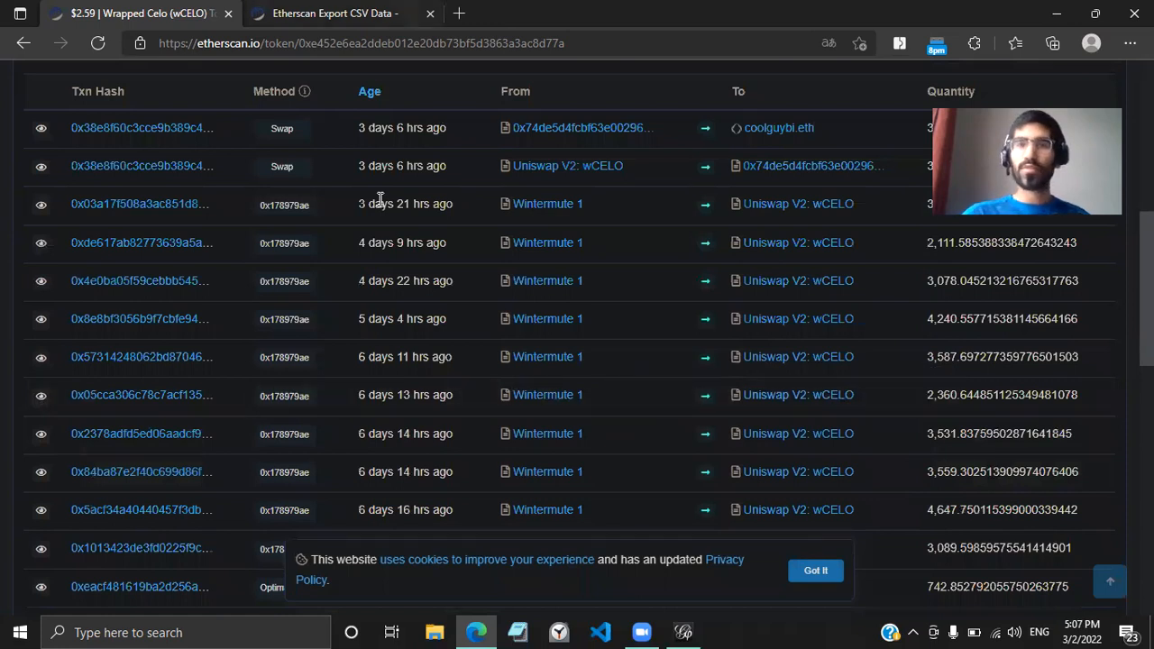
key(ctrl+Tab)
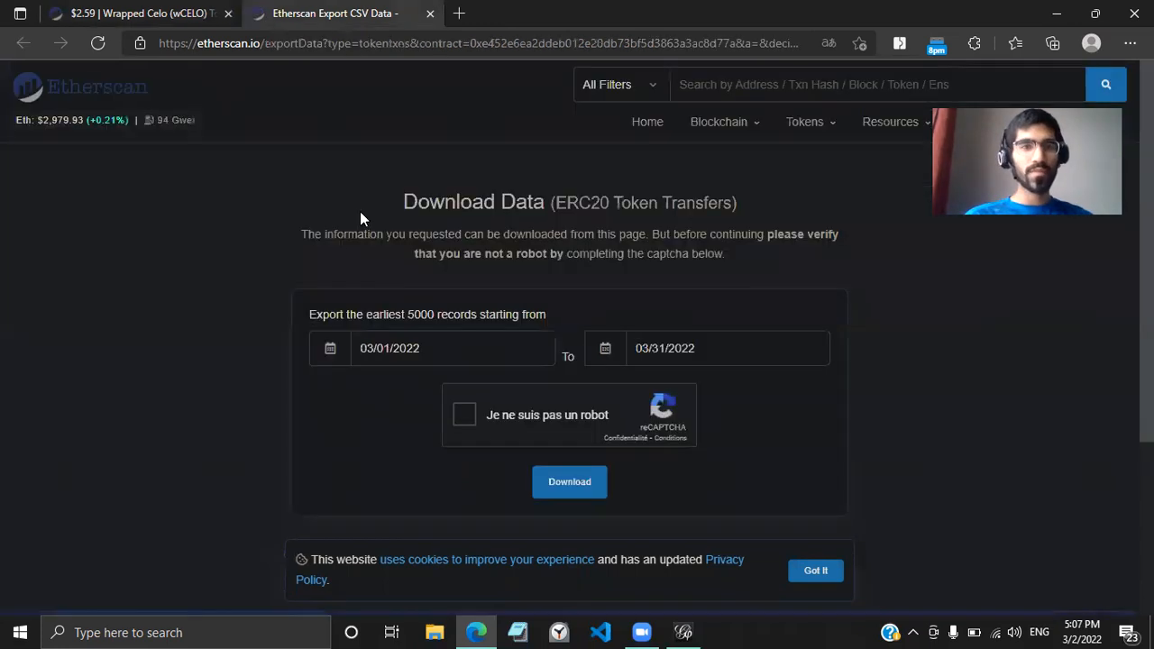
key(ctrl+Tab)
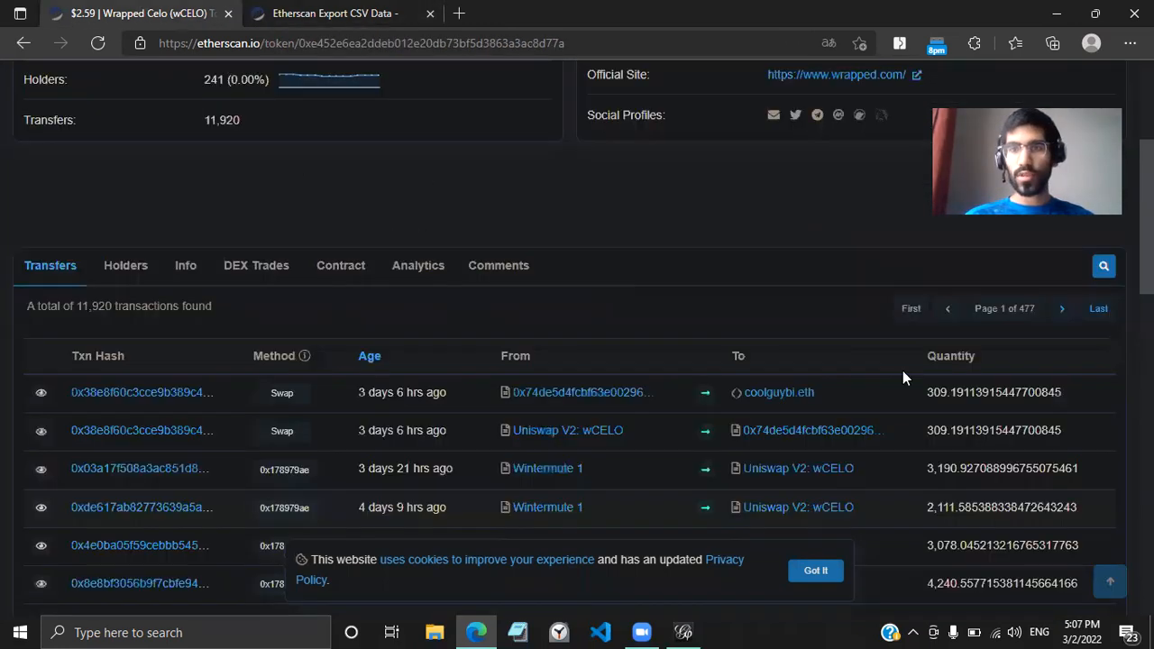
Step: Go to the last page of the wCELO transfers and check the age of the very first transaction
scroll(1086, 337, up, 1)
click(1087, 339)
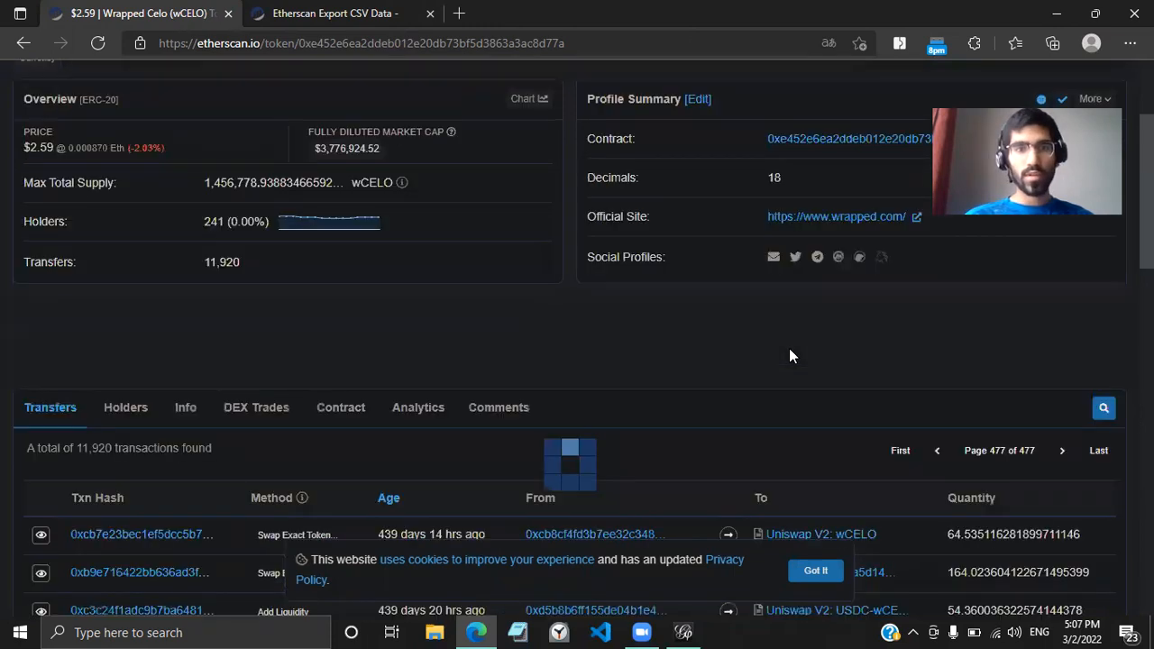
scroll(400, 348, down, 5)
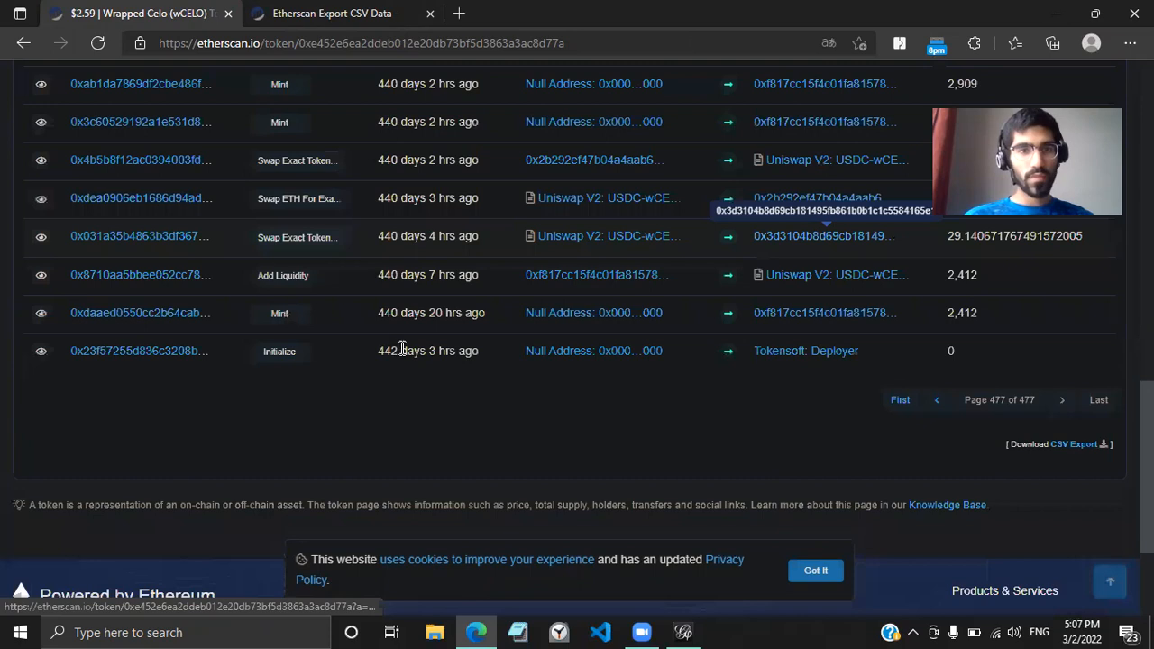
mouse_move(436, 359)
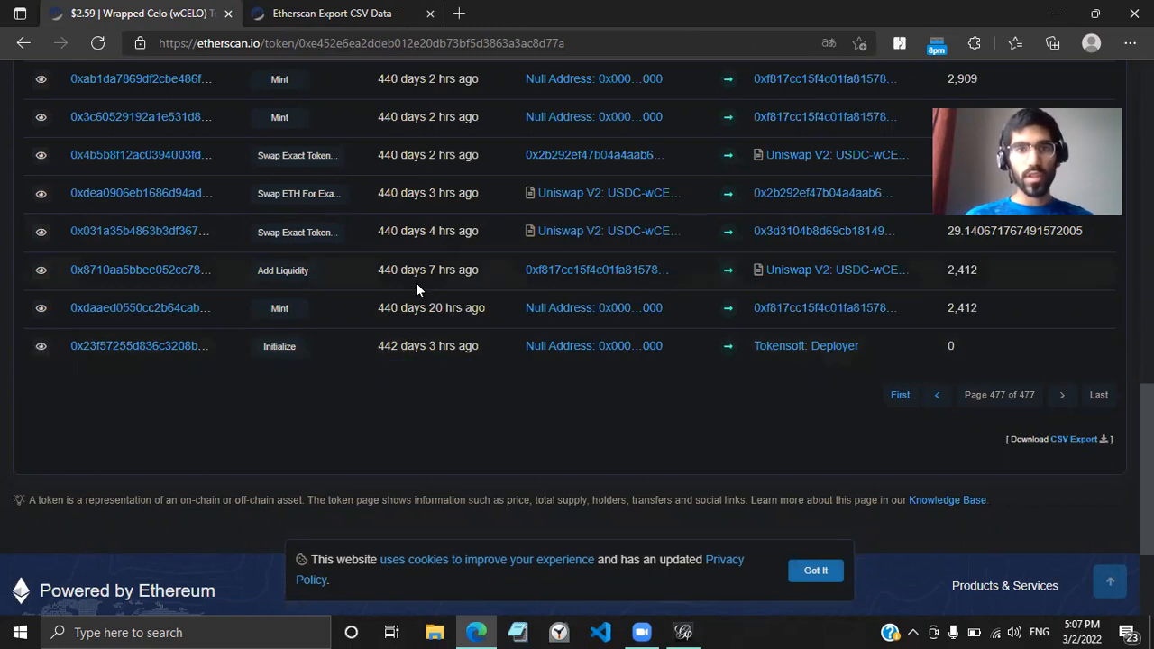
scroll(503, 299, up, 1)
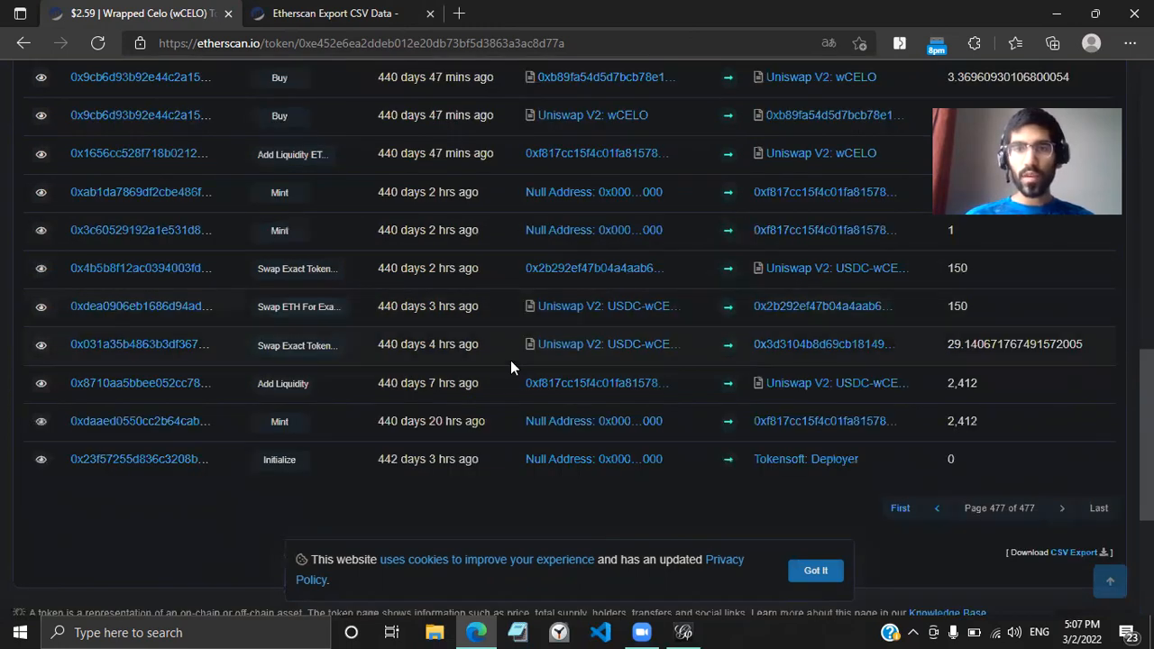
scroll(520, 308, up, 1)
scroll(499, 404, down, 2)
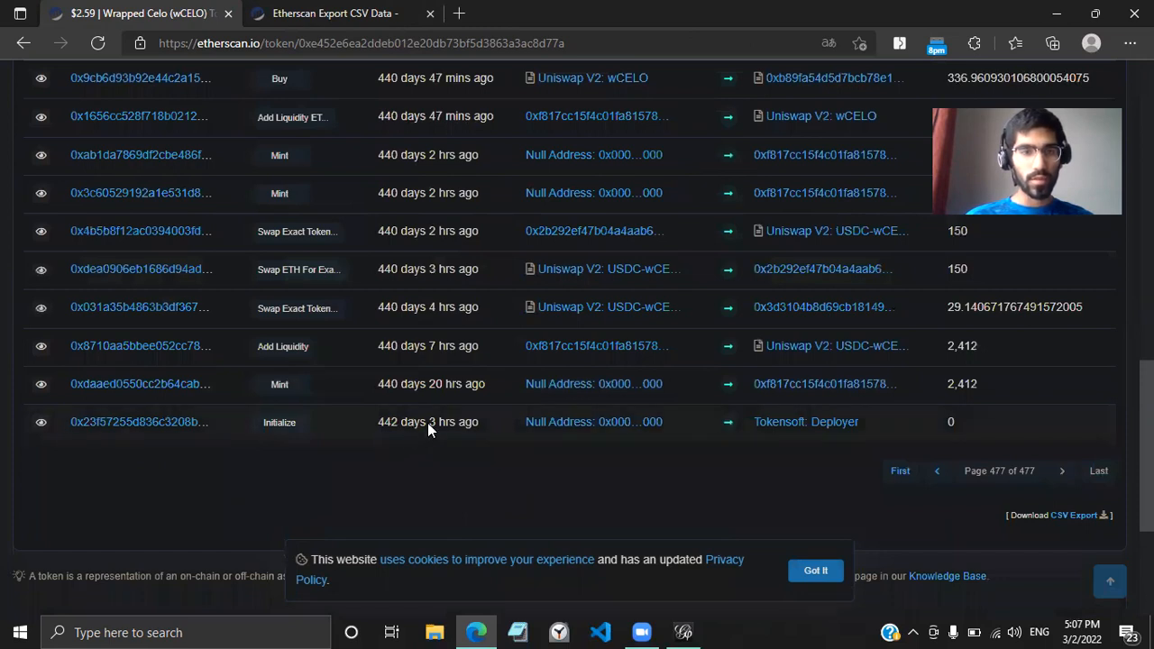
mouse_move(429, 422)
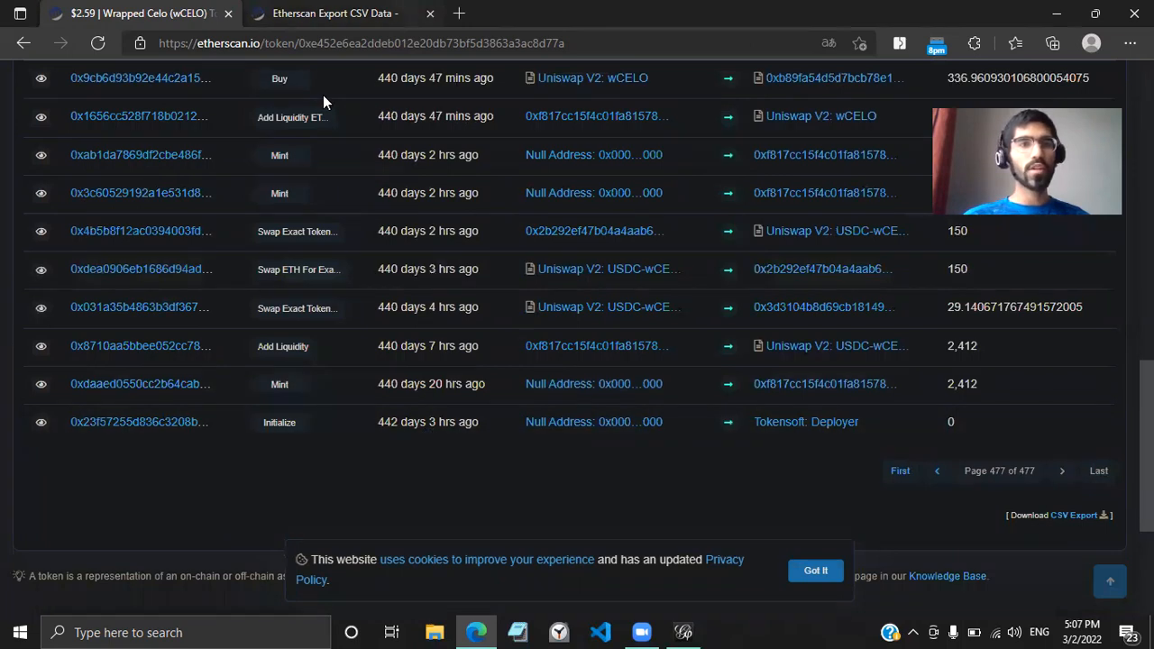
Step: Set the start date of the wCELO transfer export to 10/31/2020
click(334, 14)
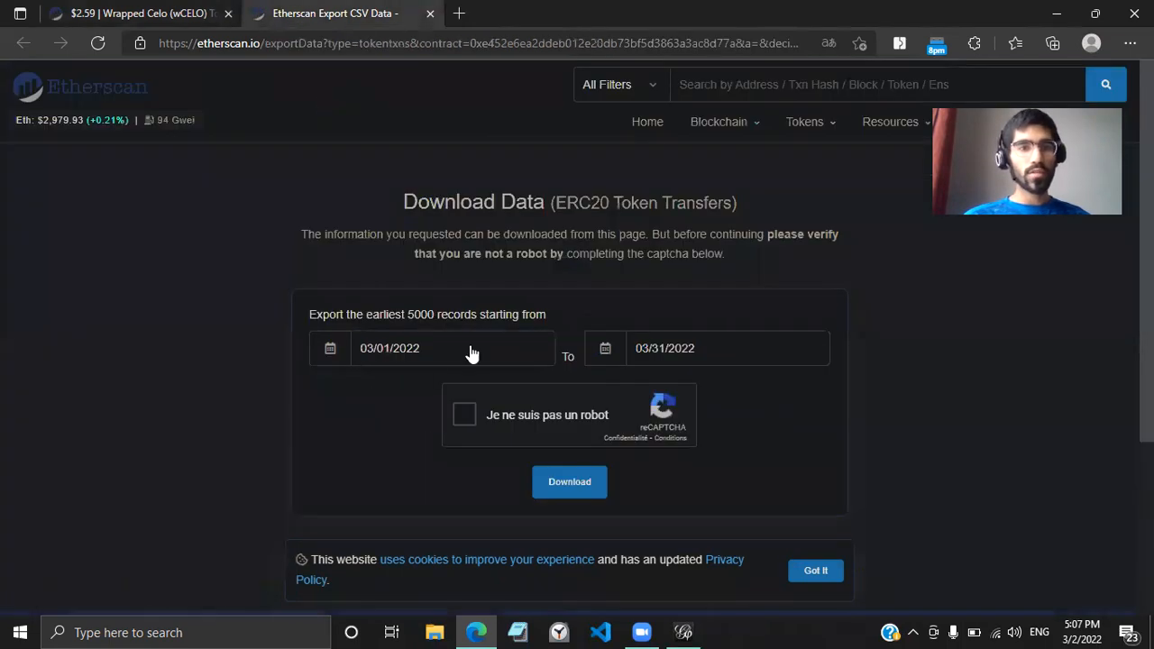
click(411, 355)
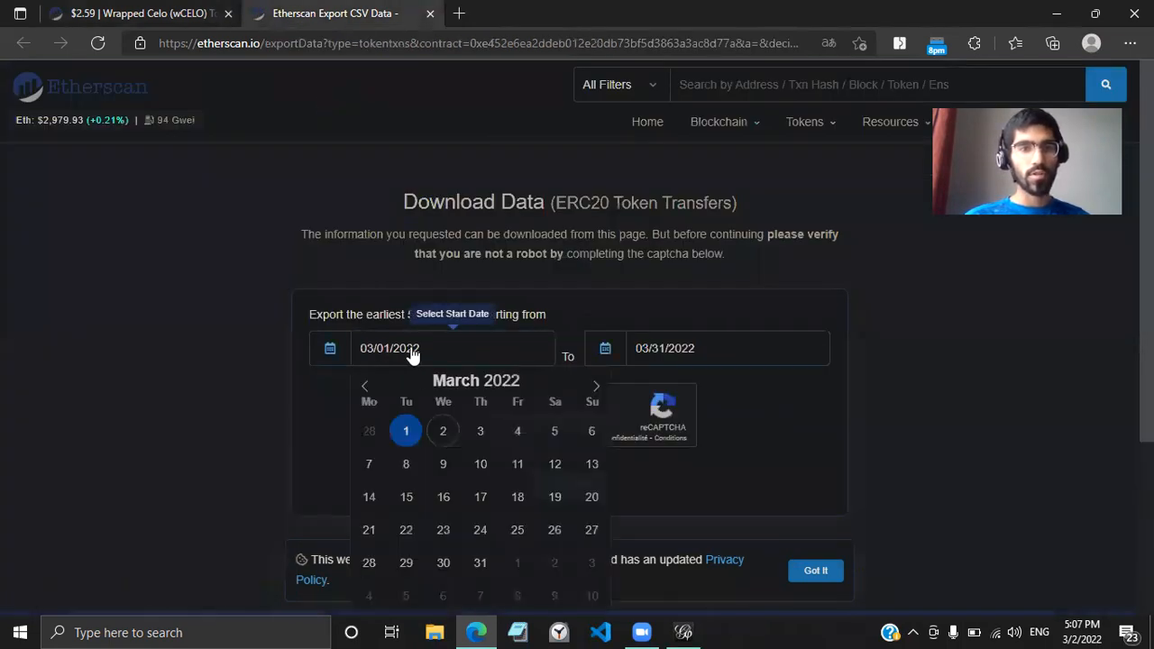
click(367, 388)
click(367, 389)
click(367, 389)
click(367, 389)
click(367, 388)
click(367, 389)
click(367, 388)
click(367, 388)
click(367, 388)
click(367, 388)
click(367, 389)
click(367, 389)
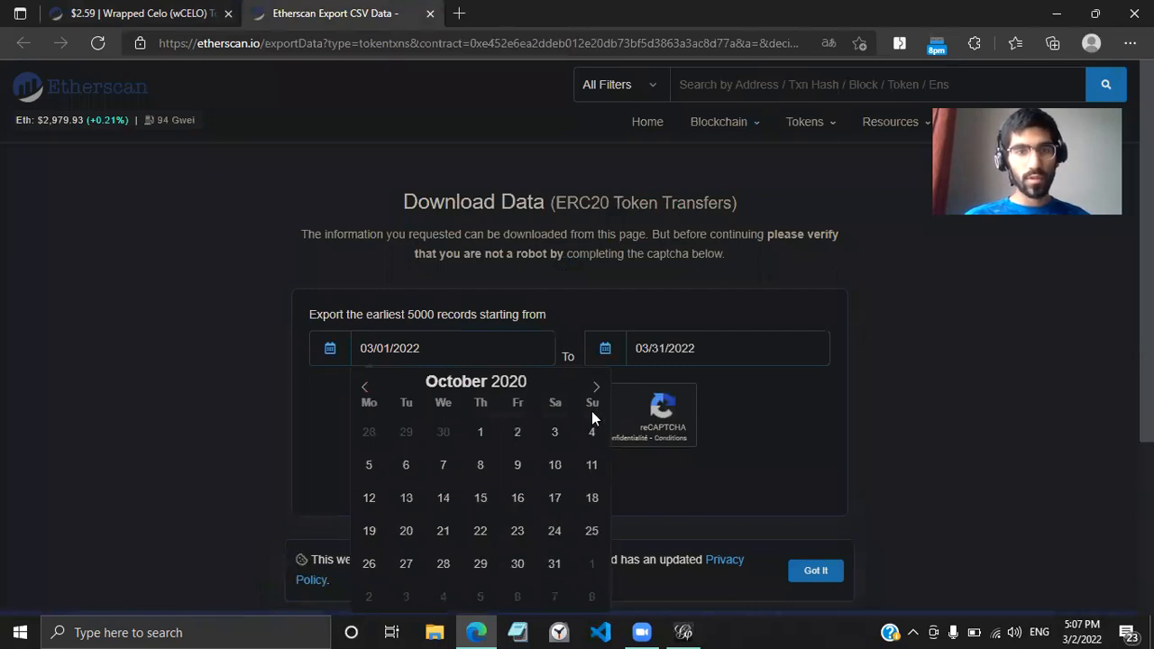
click(556, 565)
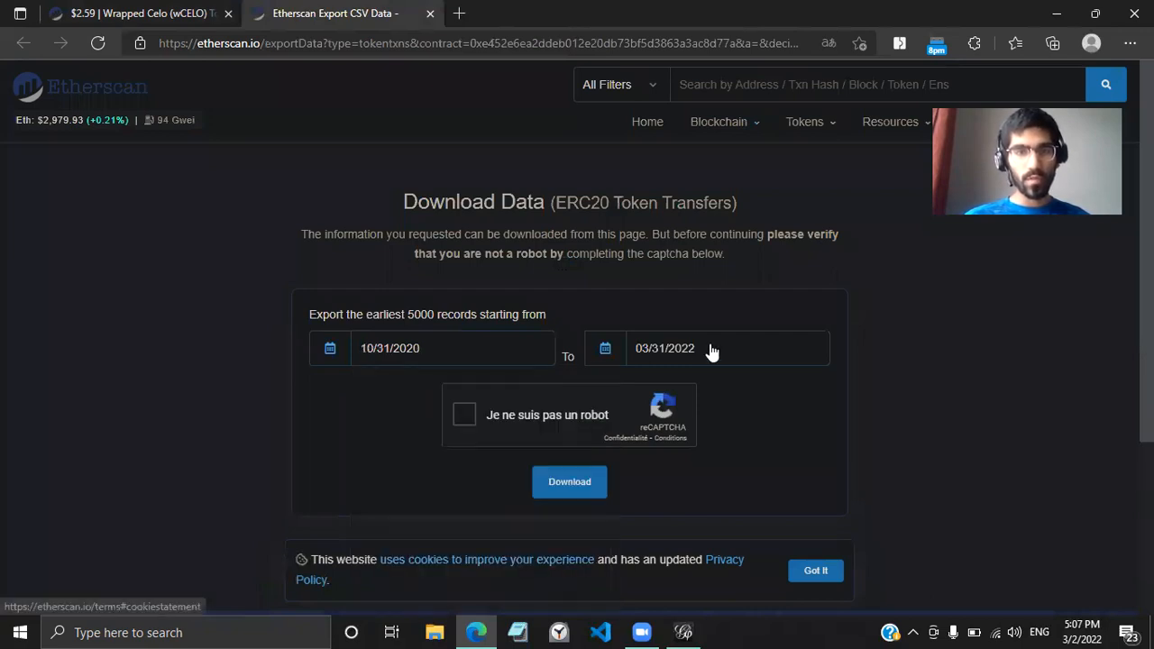
Step: Complete the captcha and download the CSV of wCELO transfers for the selected date range
click(458, 416)
scroll(647, 531, down, 1)
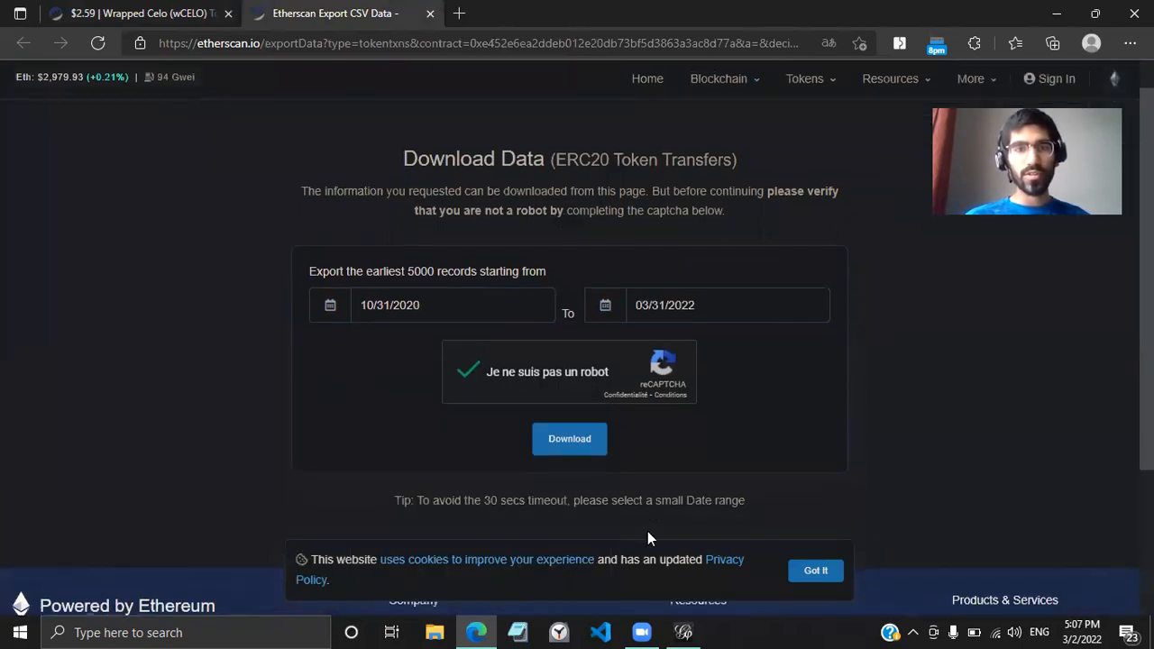
click(572, 438)
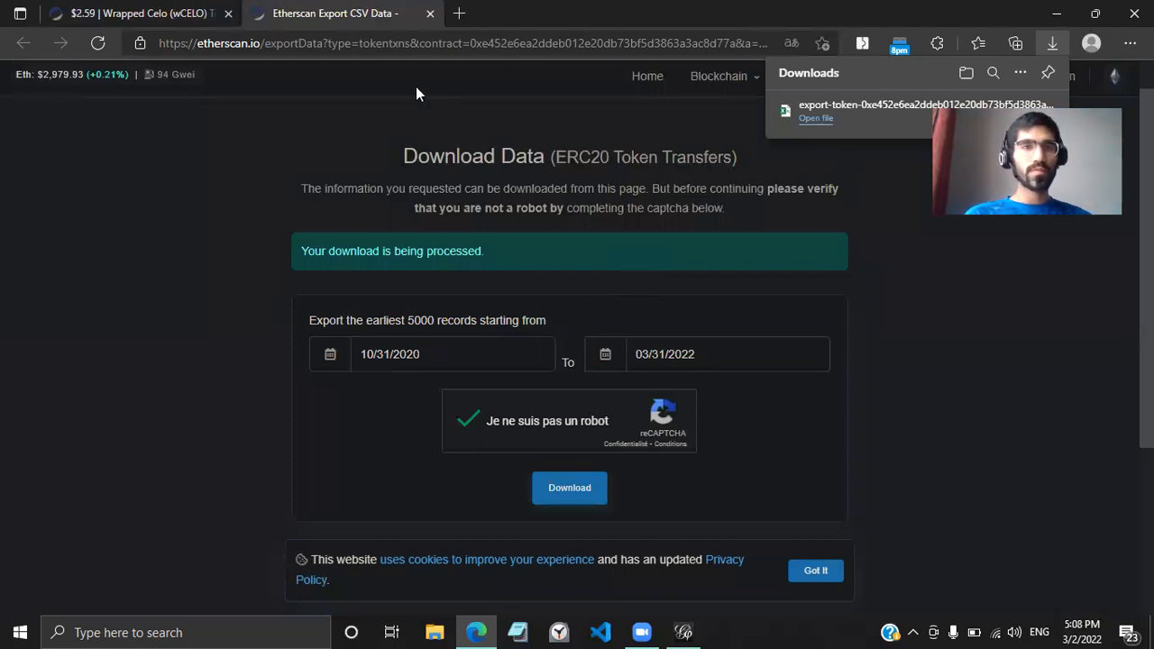
Step: Create a new blank Google Sheets spreadsheet in a new browser tab via sheets.new
key(ctrl+t)
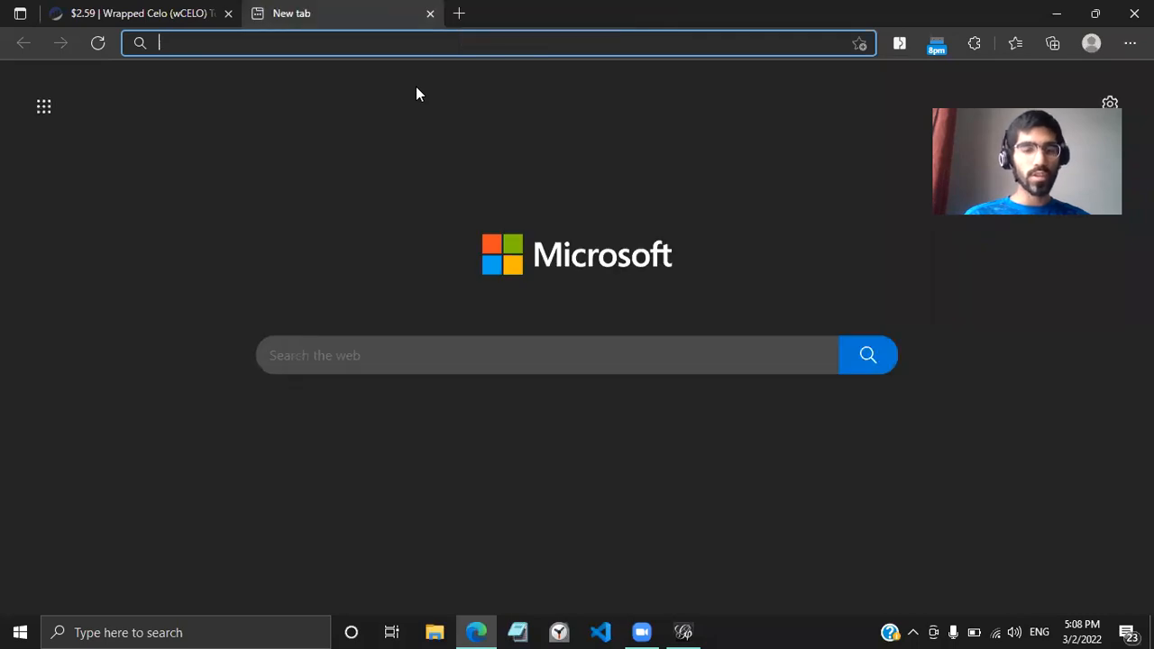
text(sheets.new)
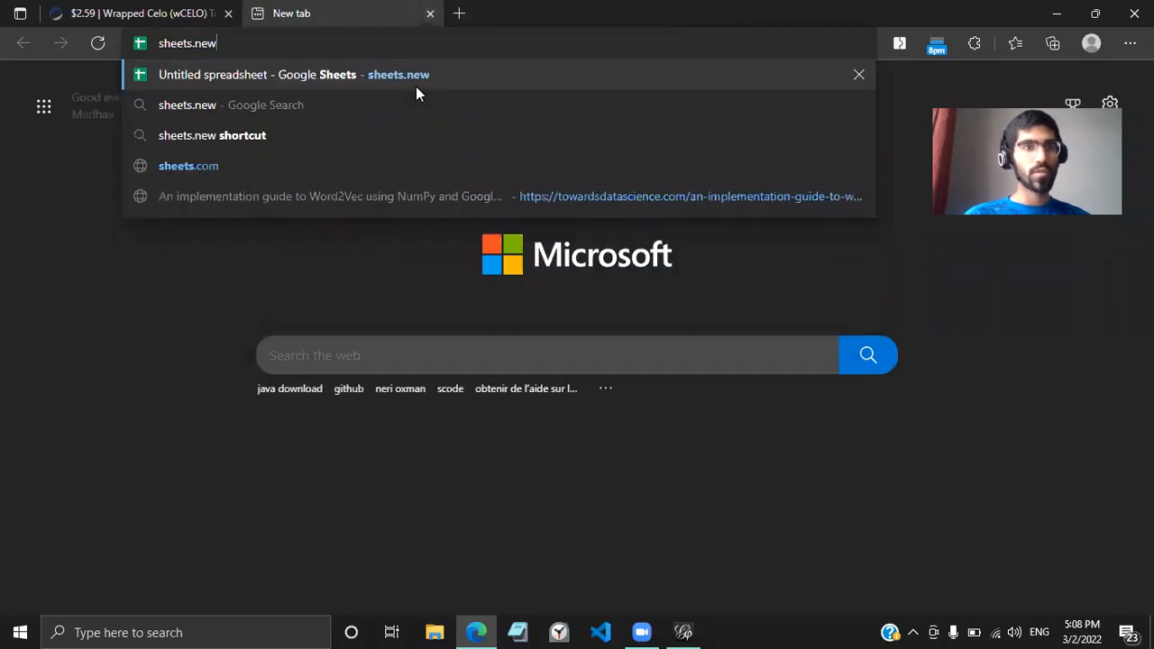
key(Return)
click(158, 43)
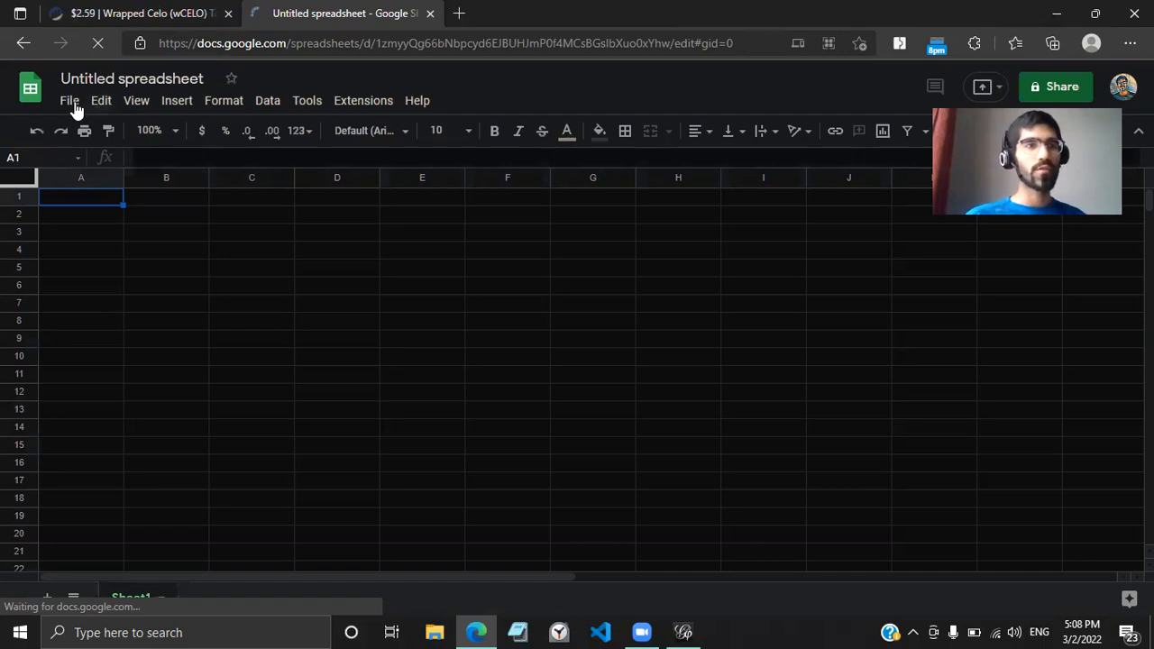
Step: Upload and open the exported wCELO transfers CSV (export-token) from the Downloads folder in Google Sheets
click(76, 108)
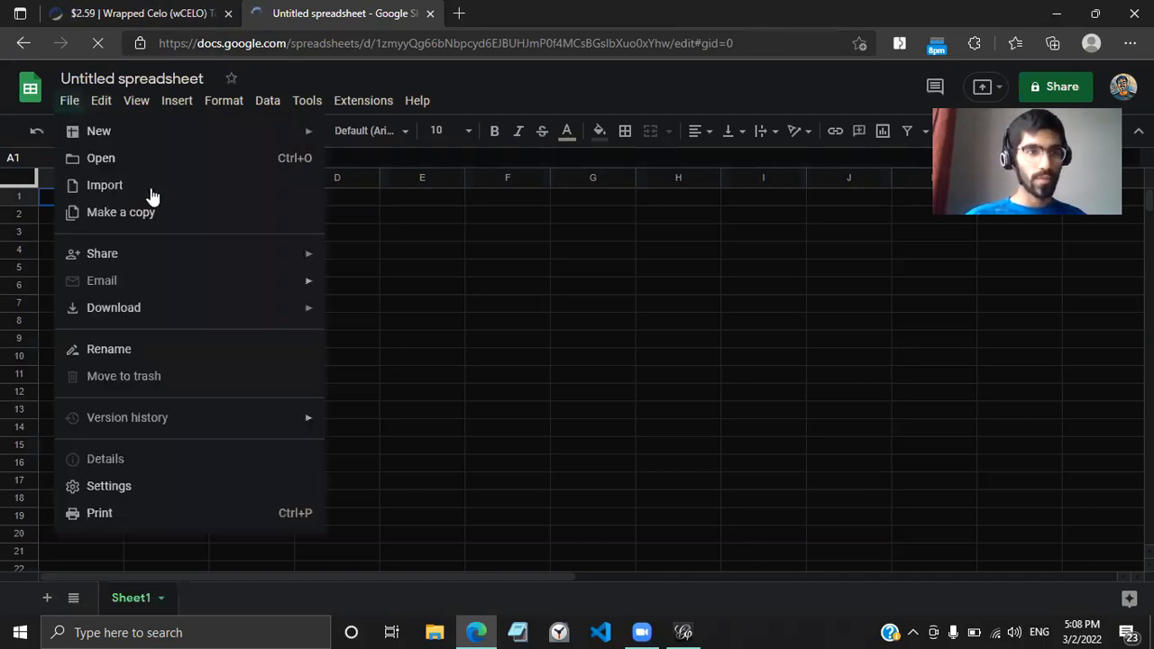
click(71, 103)
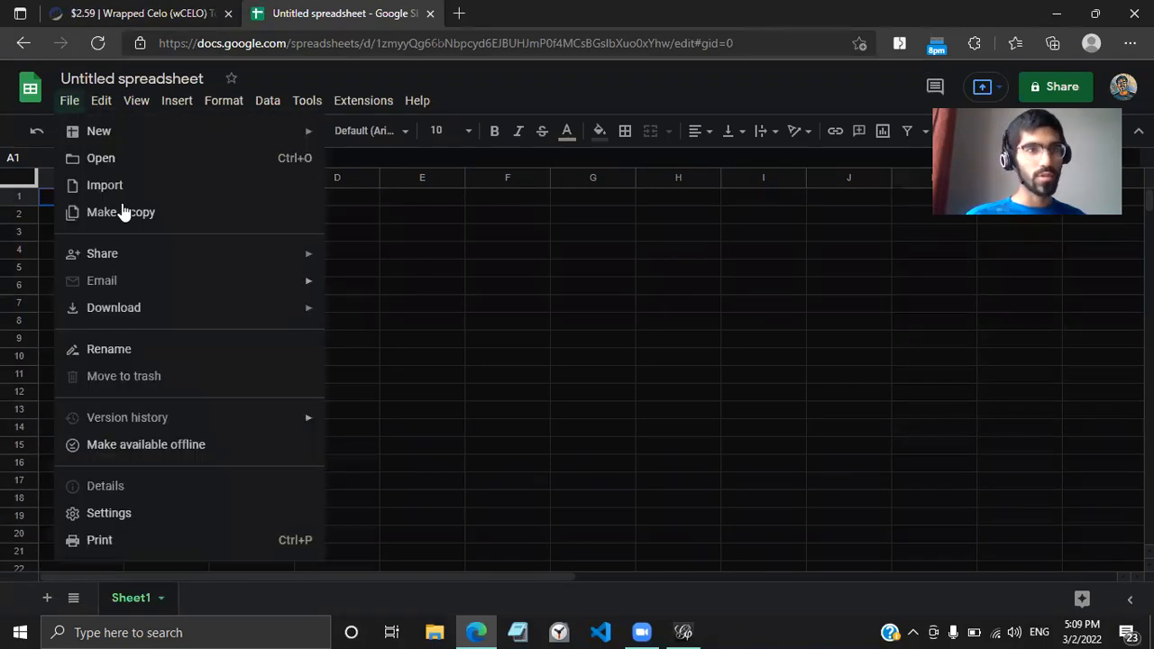
click(167, 159)
click(572, 171)
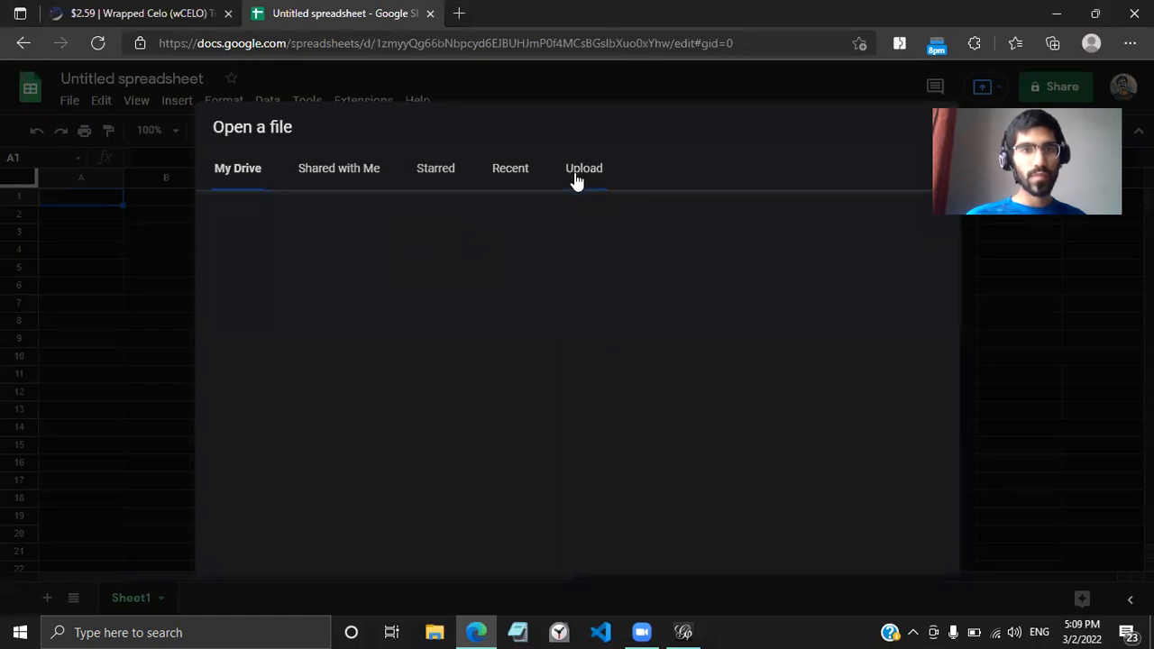
click(571, 383)
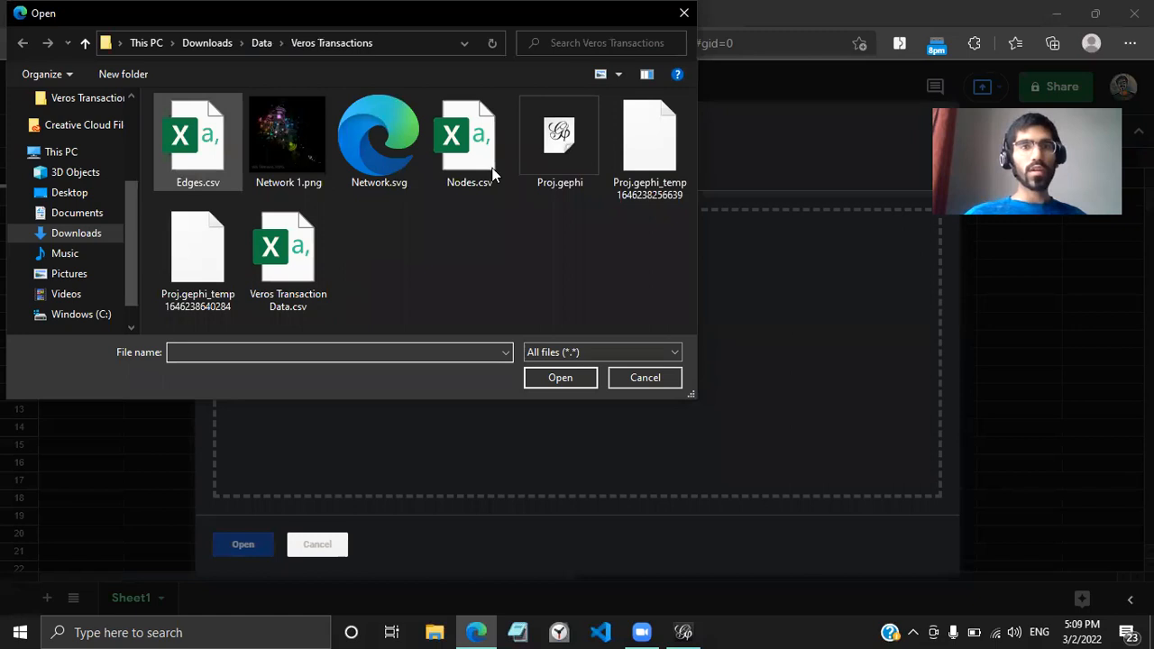
click(285, 252)
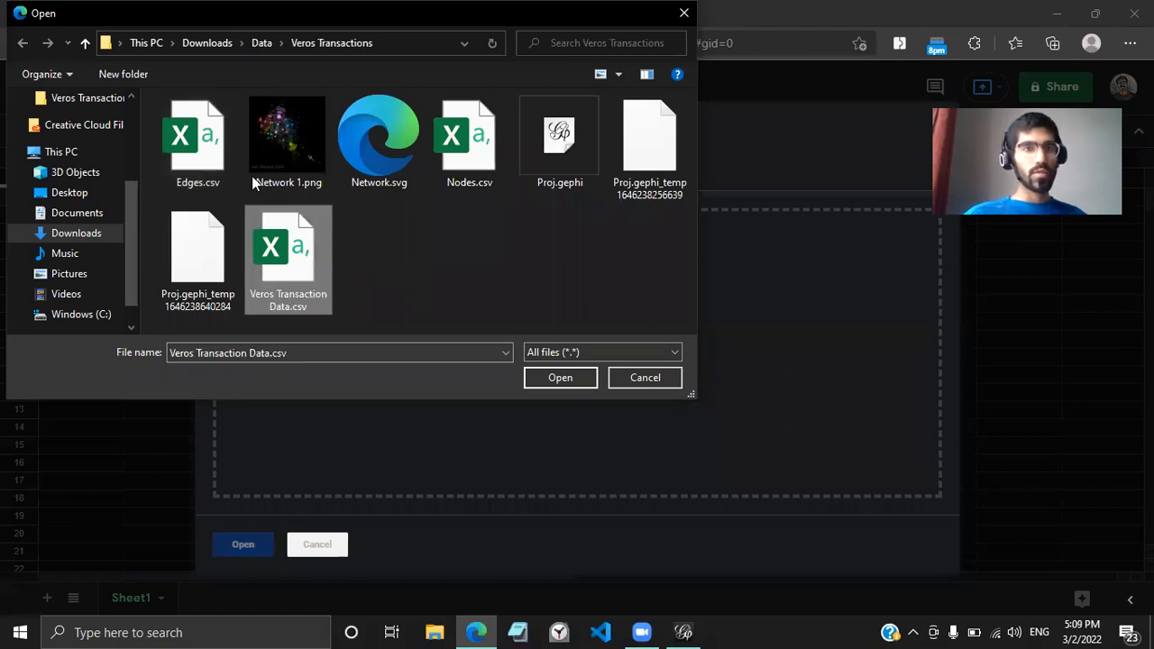
click(261, 42)
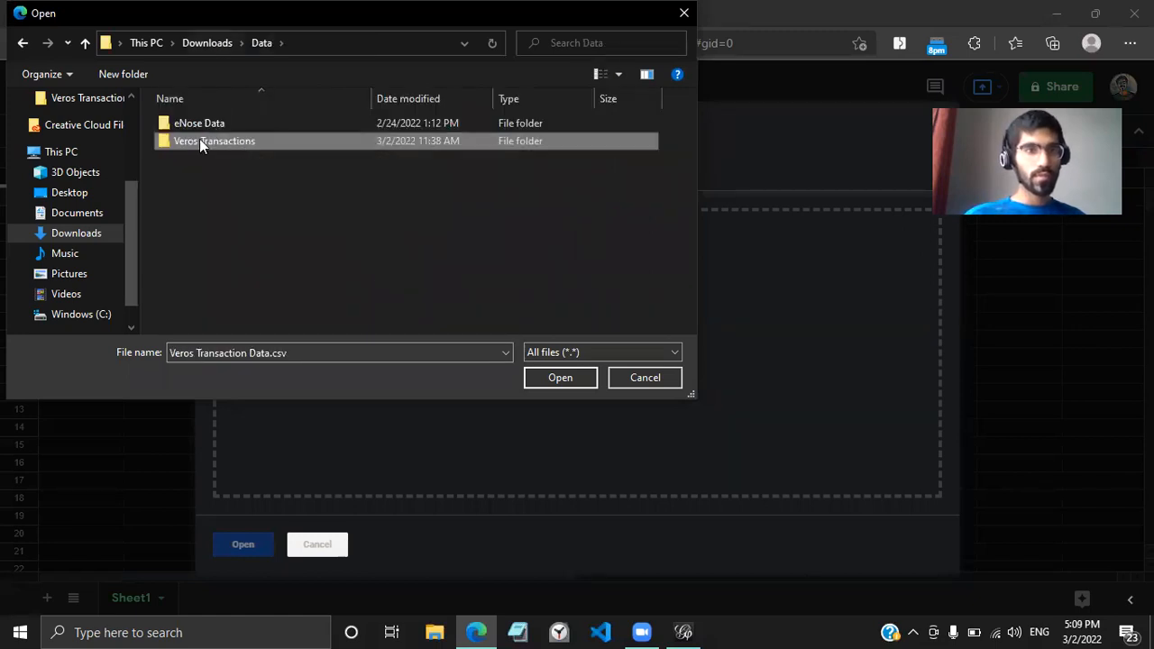
click(202, 146)
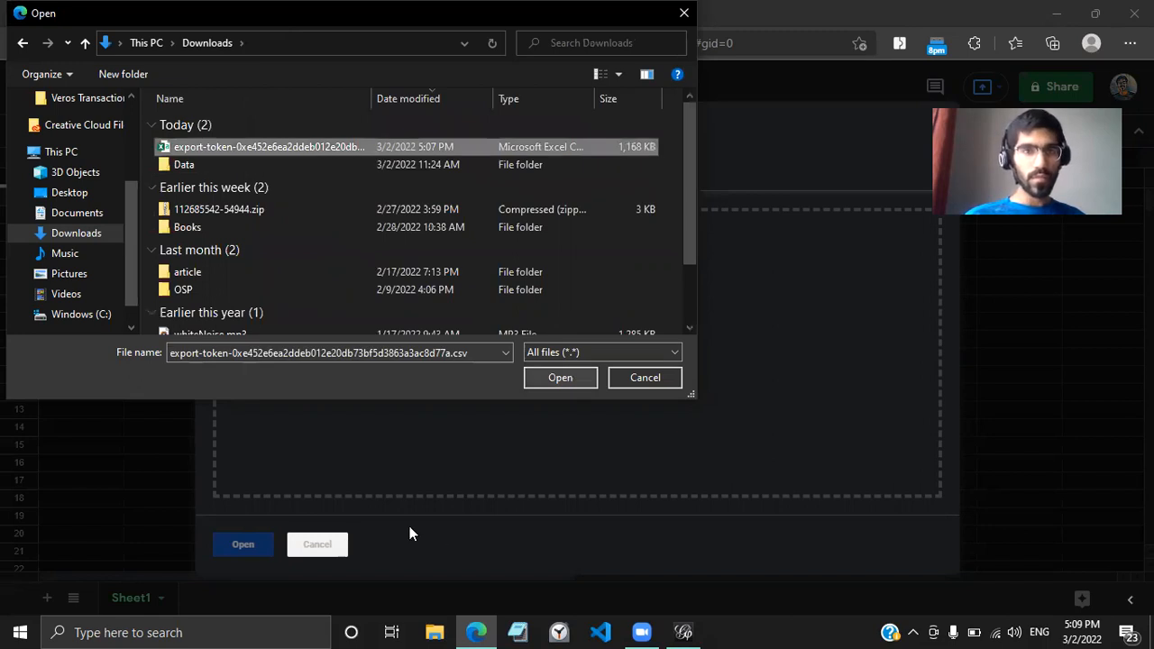
key(Return)
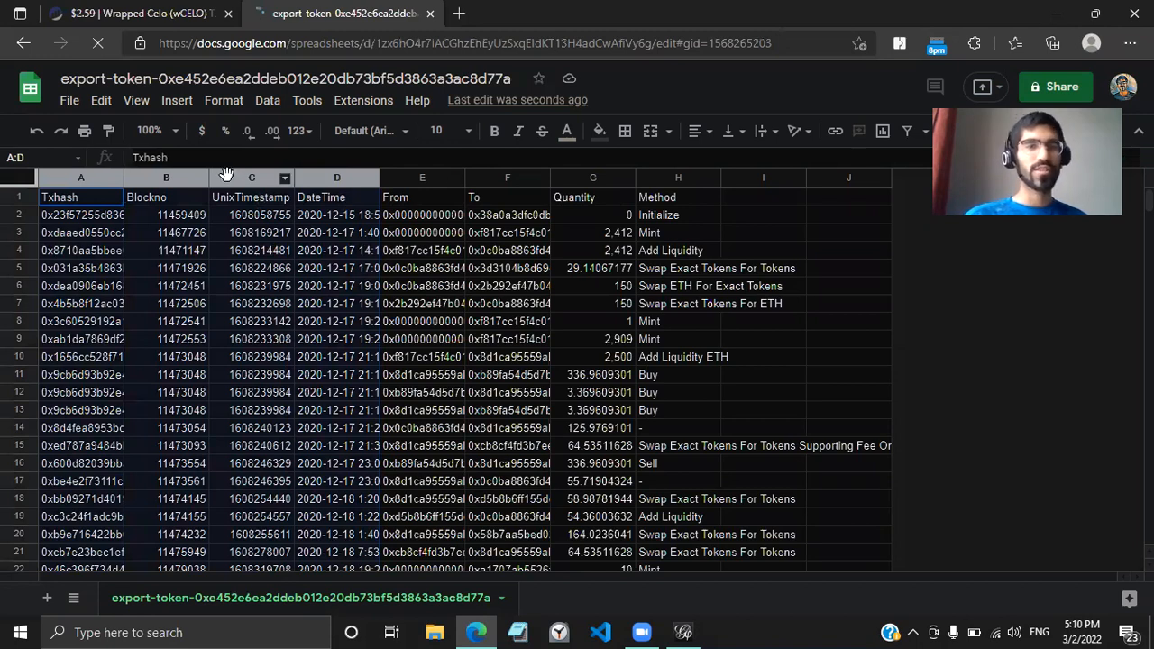
Step: Delete columns A to D, holding Txhash, Blockno, UnixTimestamp and DateTime, from the transfer sheet
right_click(231, 208)
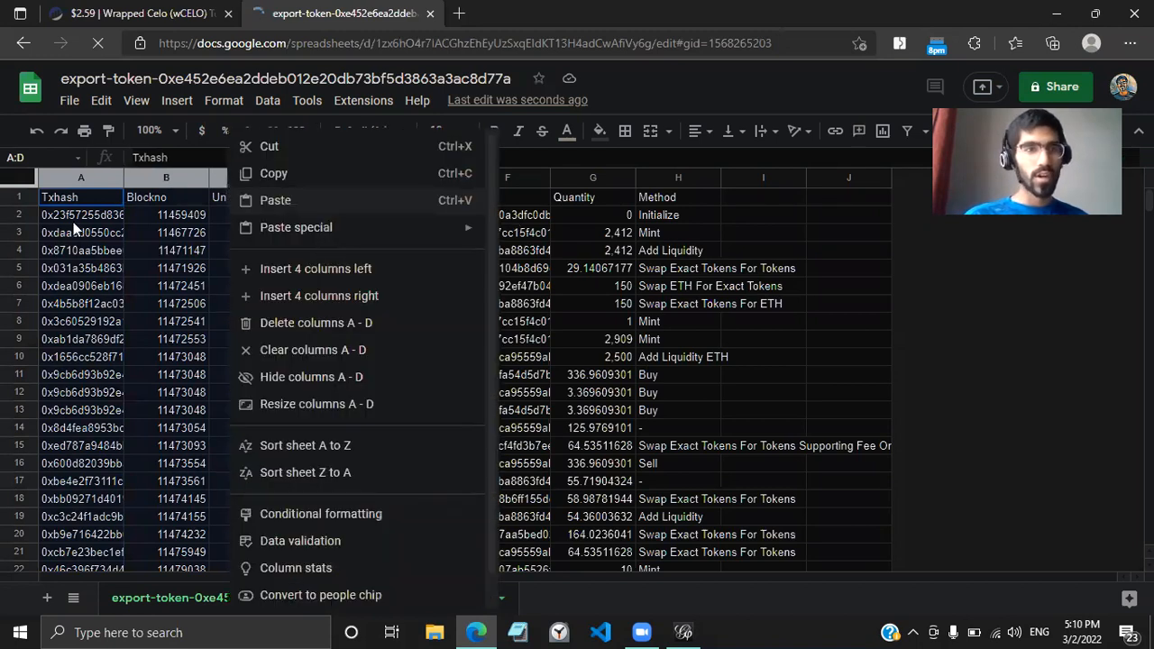
click(504, 210)
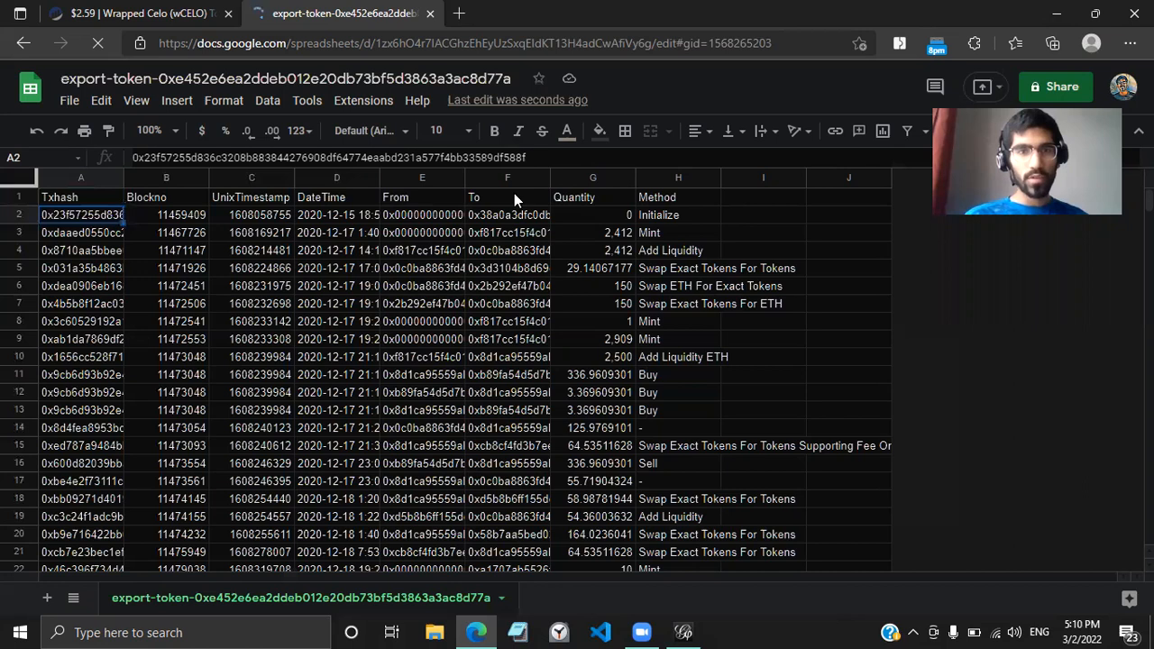
click(417, 197)
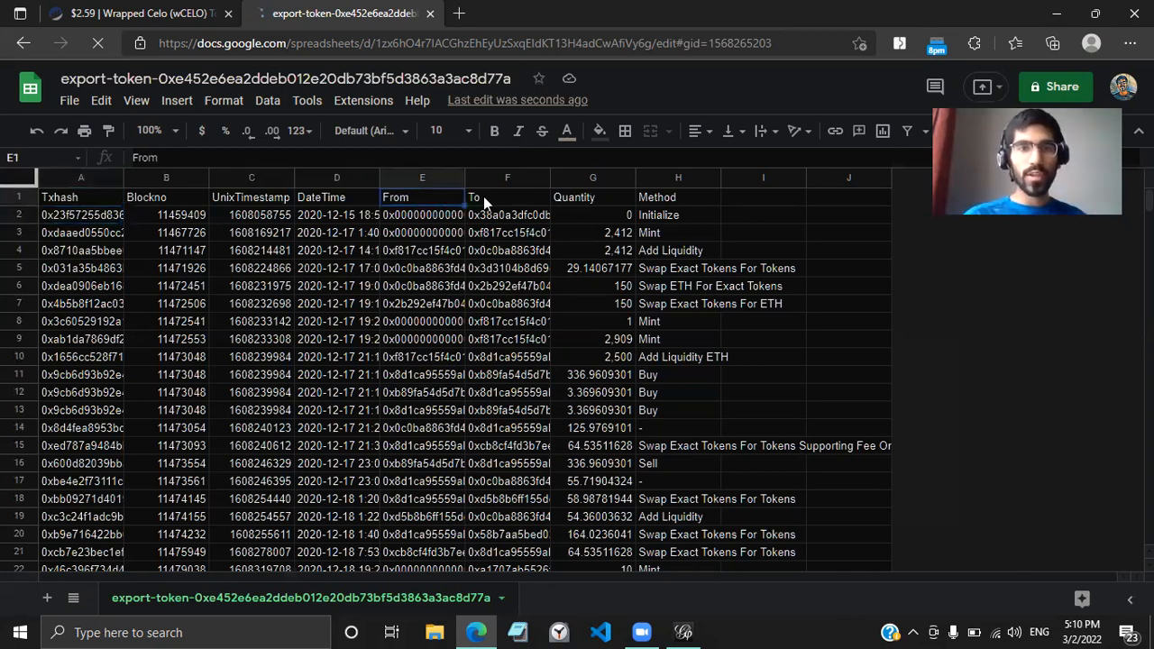
click(605, 199)
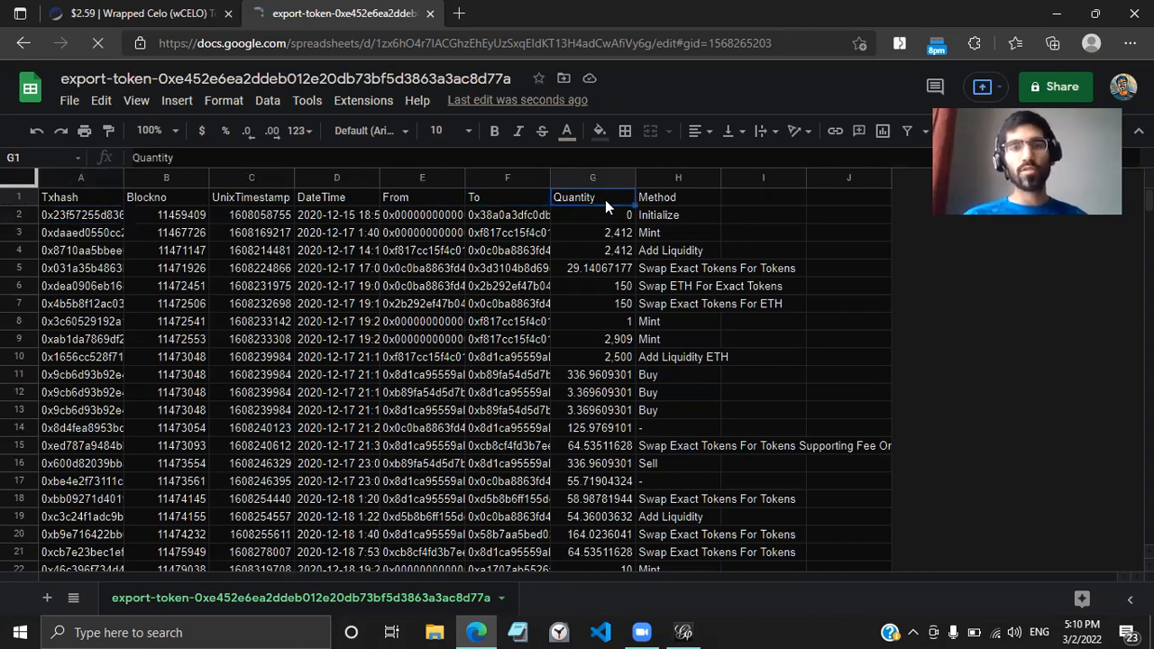
click(94, 174)
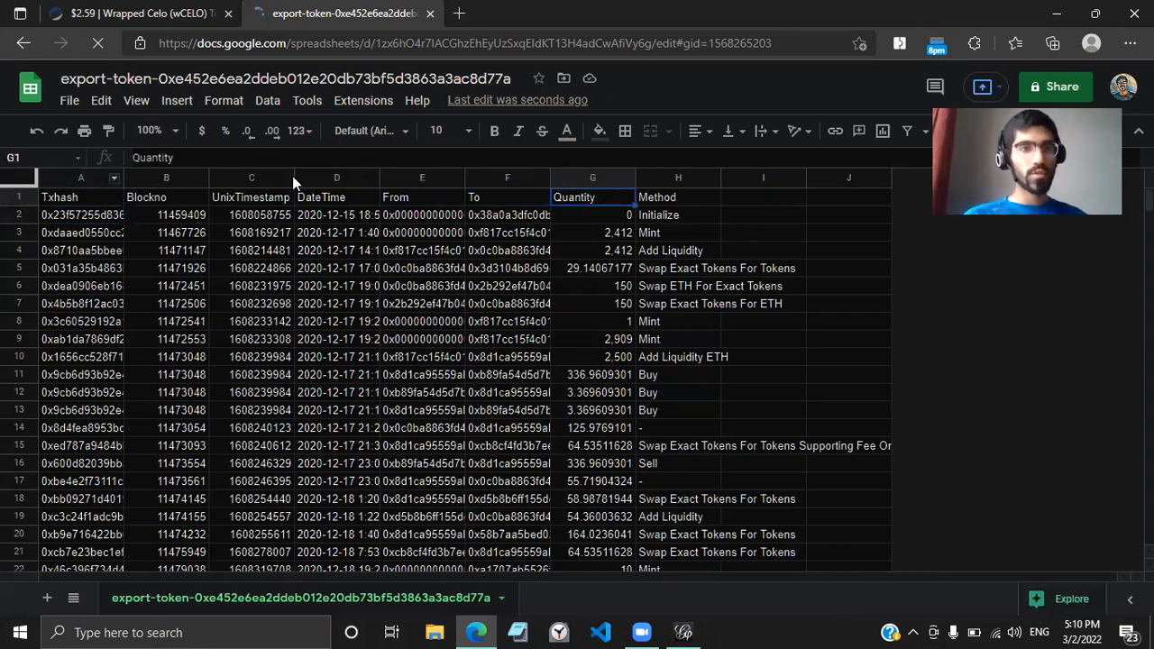
shift+click(350, 174)
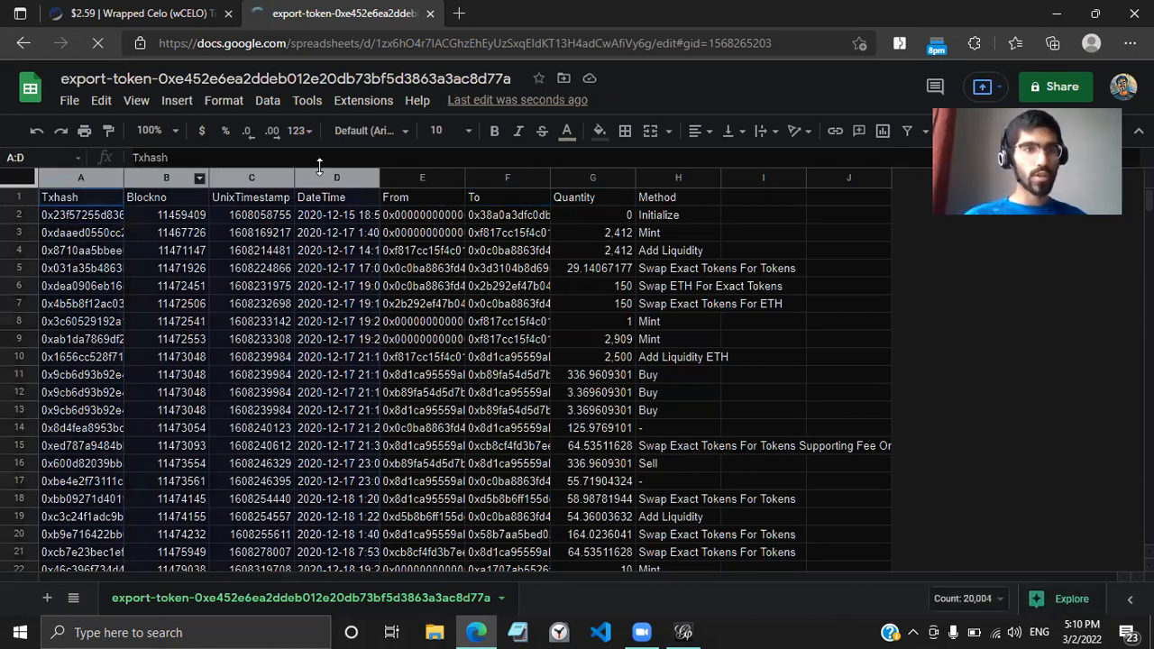
right_click(251, 177)
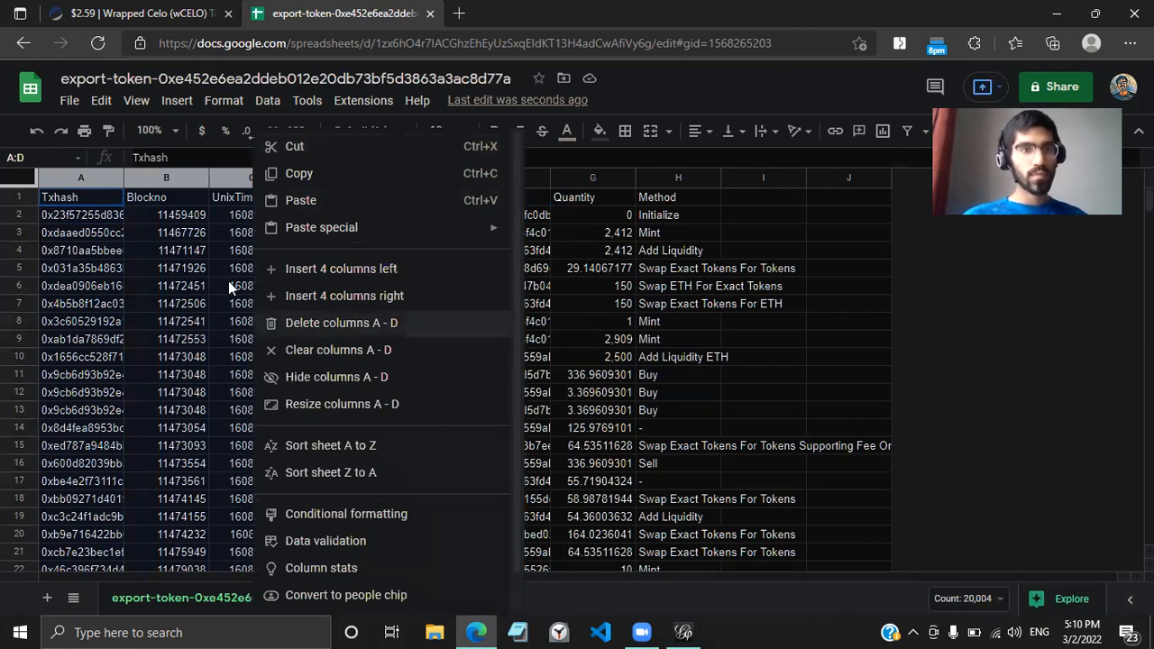
click(317, 332)
click(93, 259)
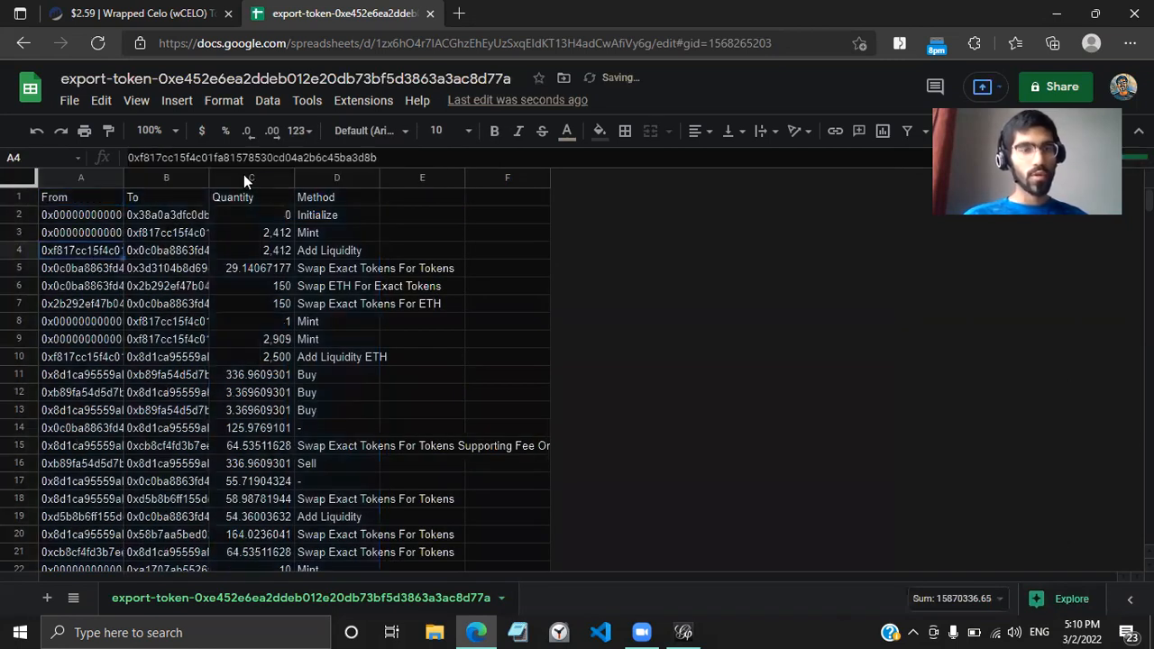
Step: Delete the Method column and the two empty columns beside it, keeping only From, To and Quantity
click(271, 177)
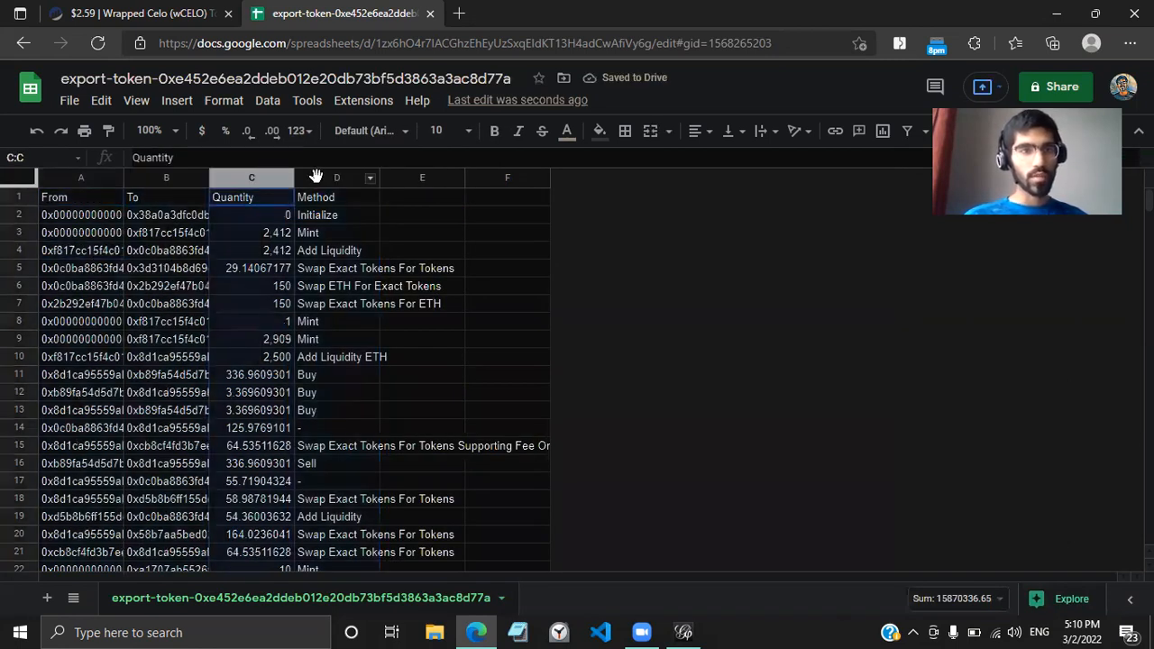
click(317, 177)
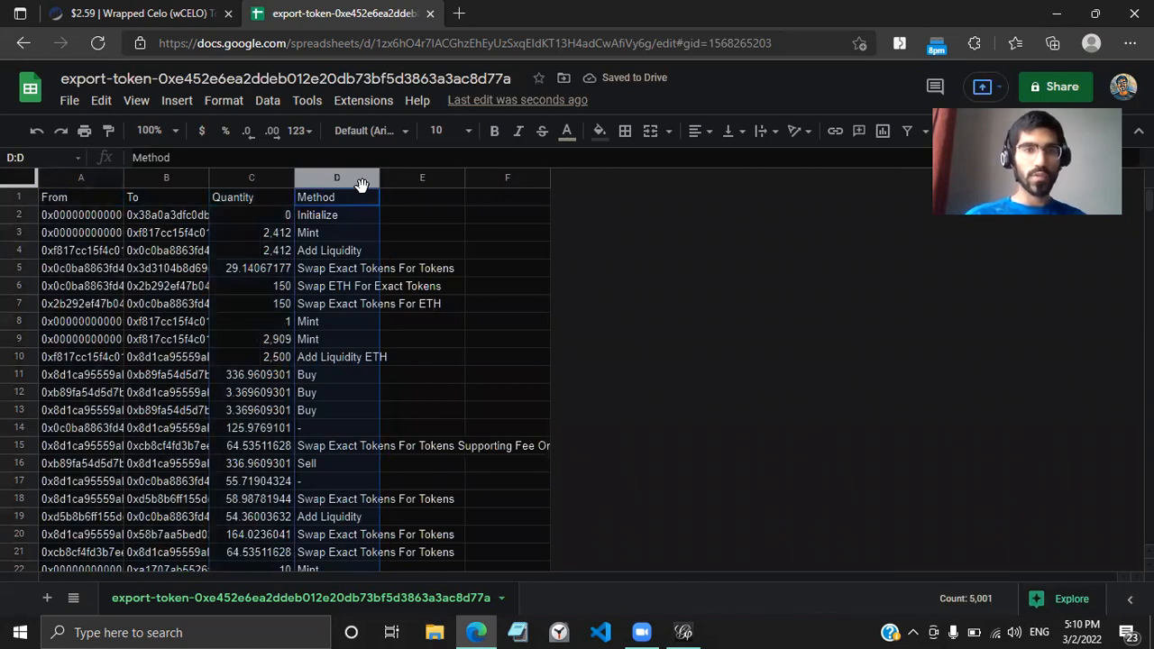
shift+click(425, 181)
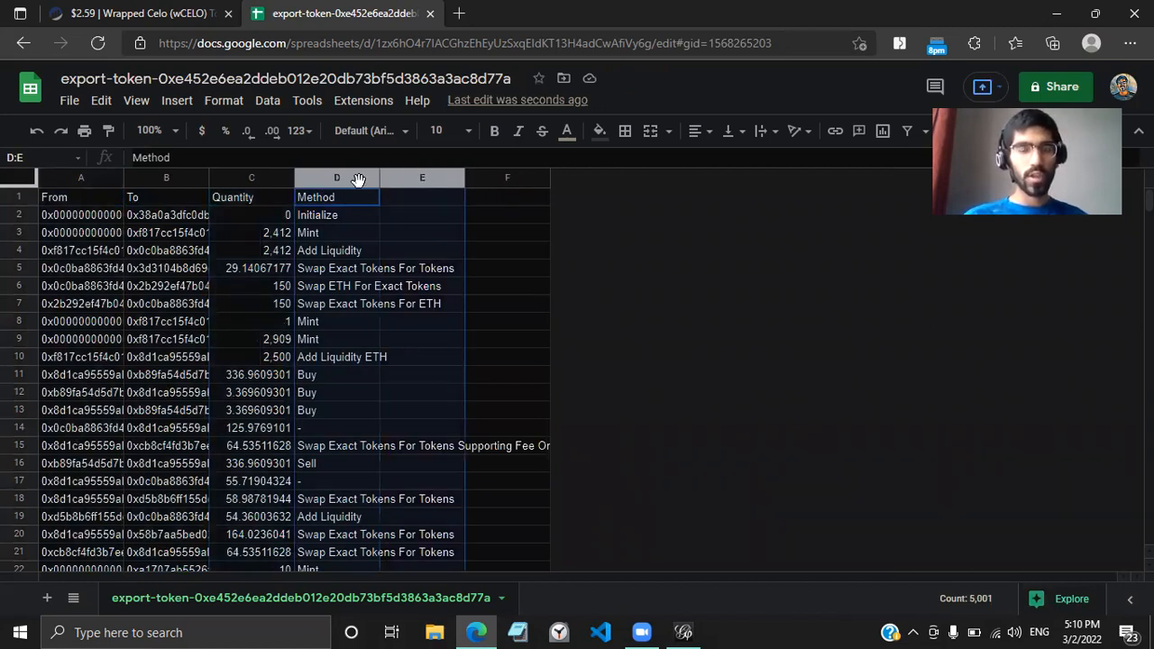
shift+click(509, 177)
click(331, 178)
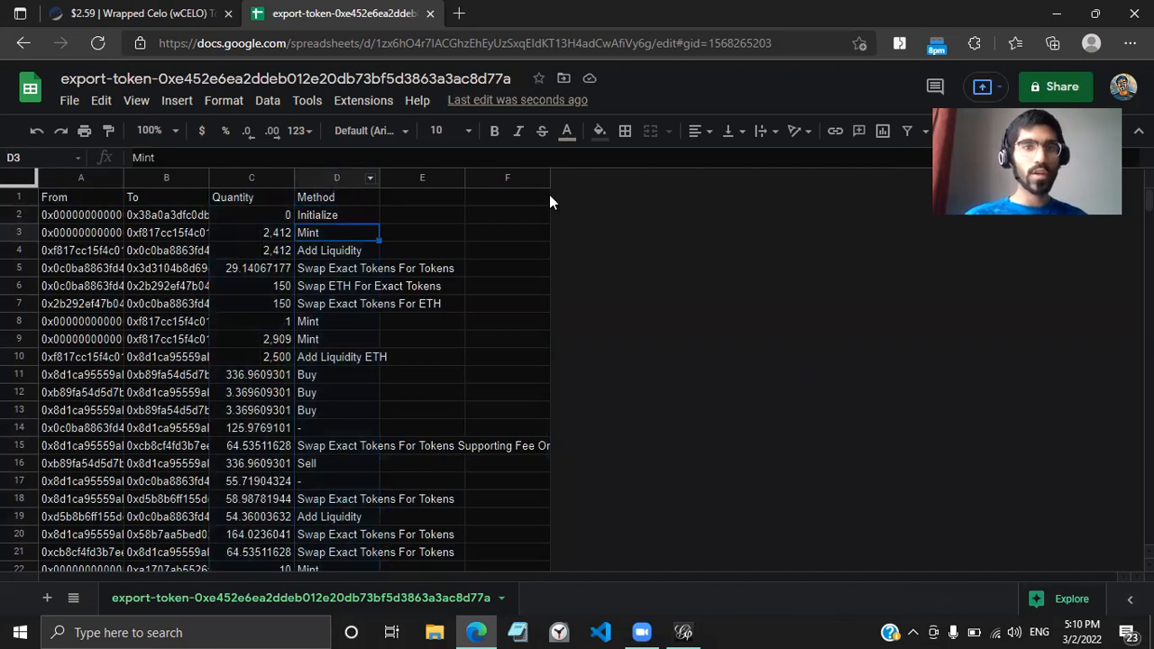
shift+click(471, 178)
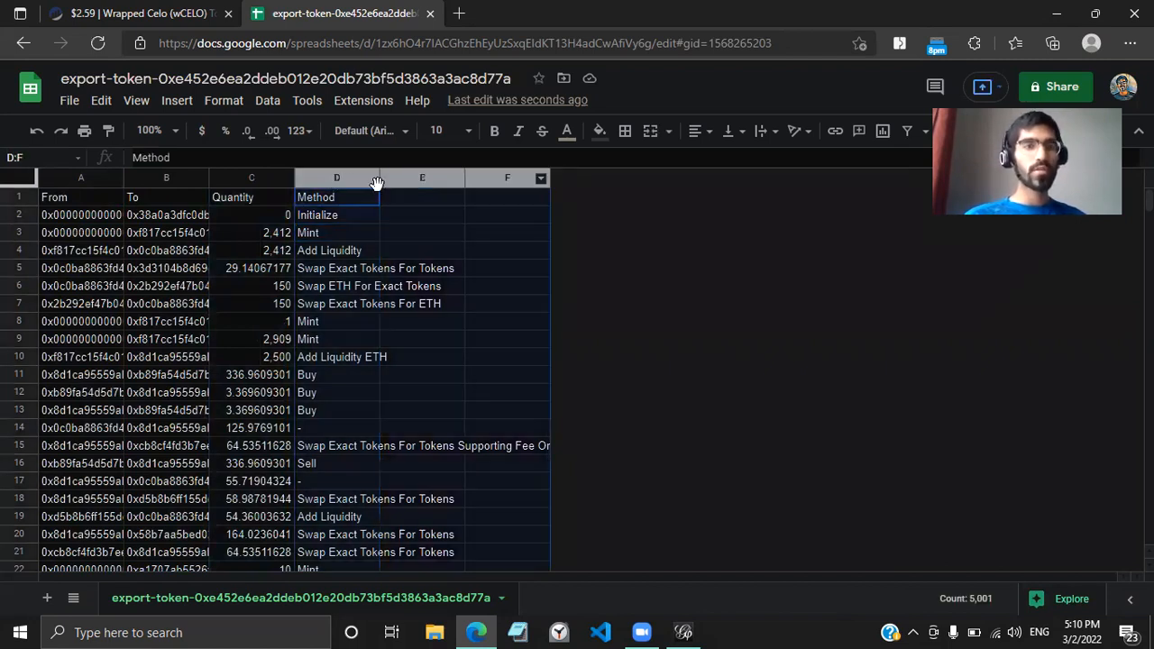
right_click(408, 317)
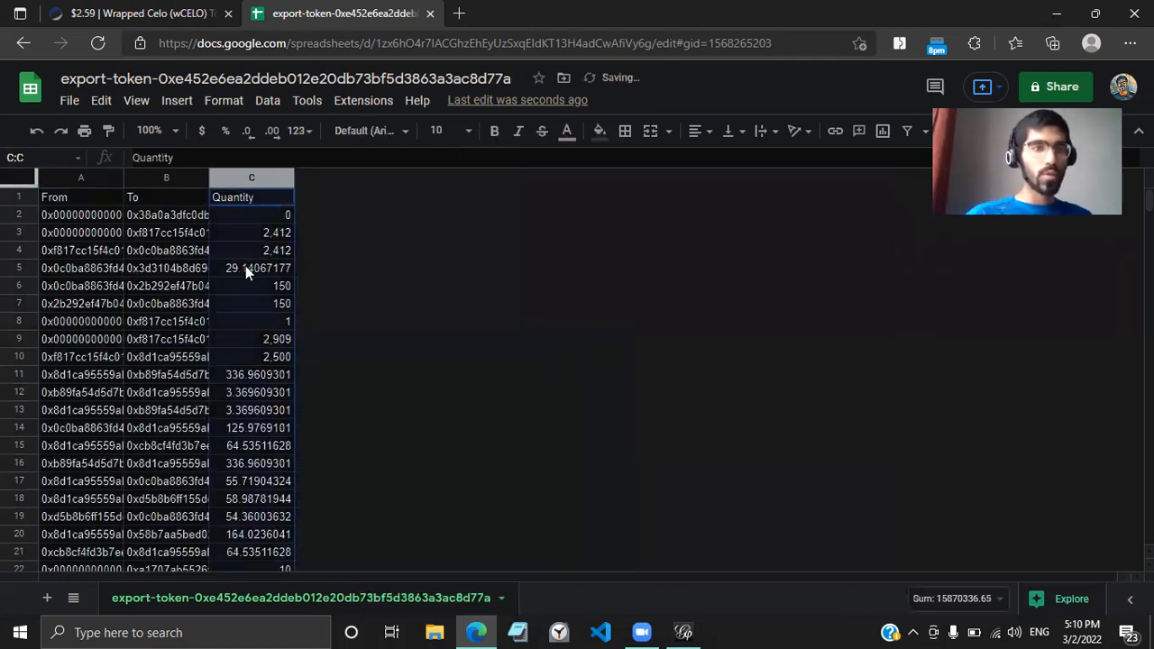
Step: Rename the sheet holding the transfer data as Links
click(150, 305)
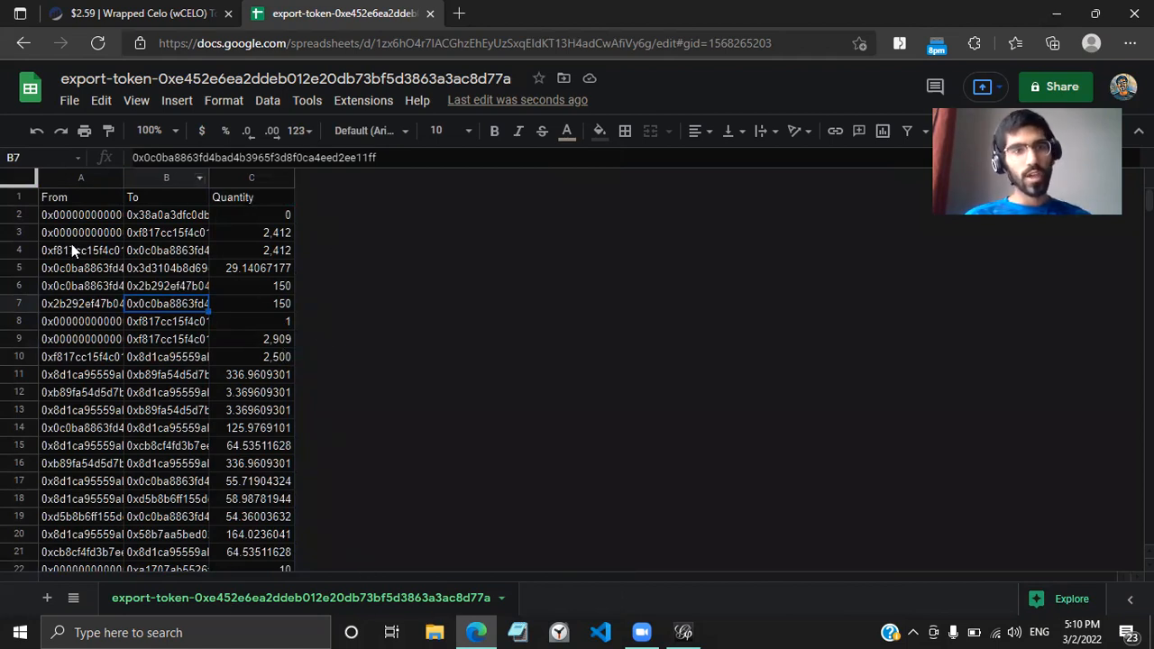
click(64, 218)
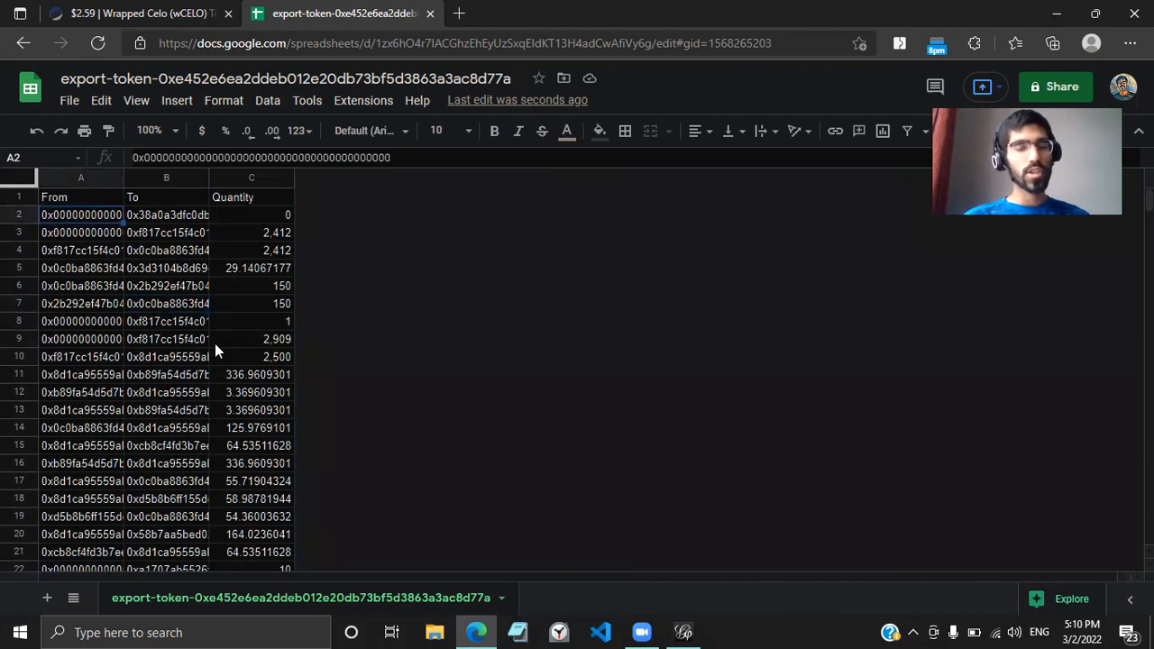
double_click(291, 599)
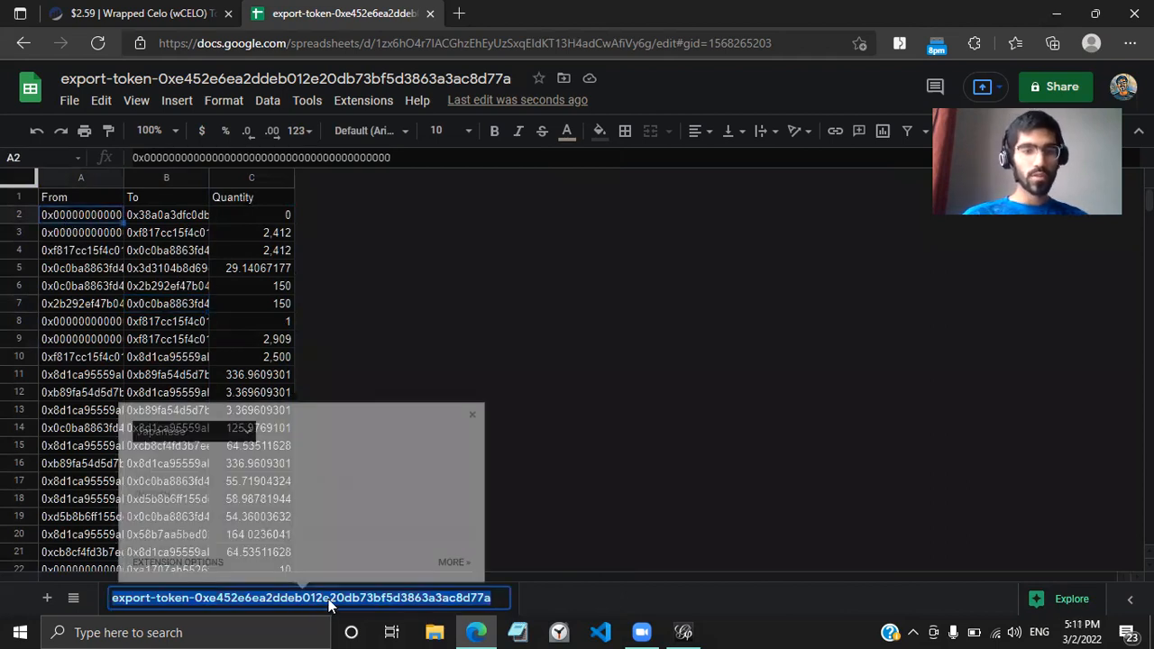
key(ctrl+c)
click(663, 512)
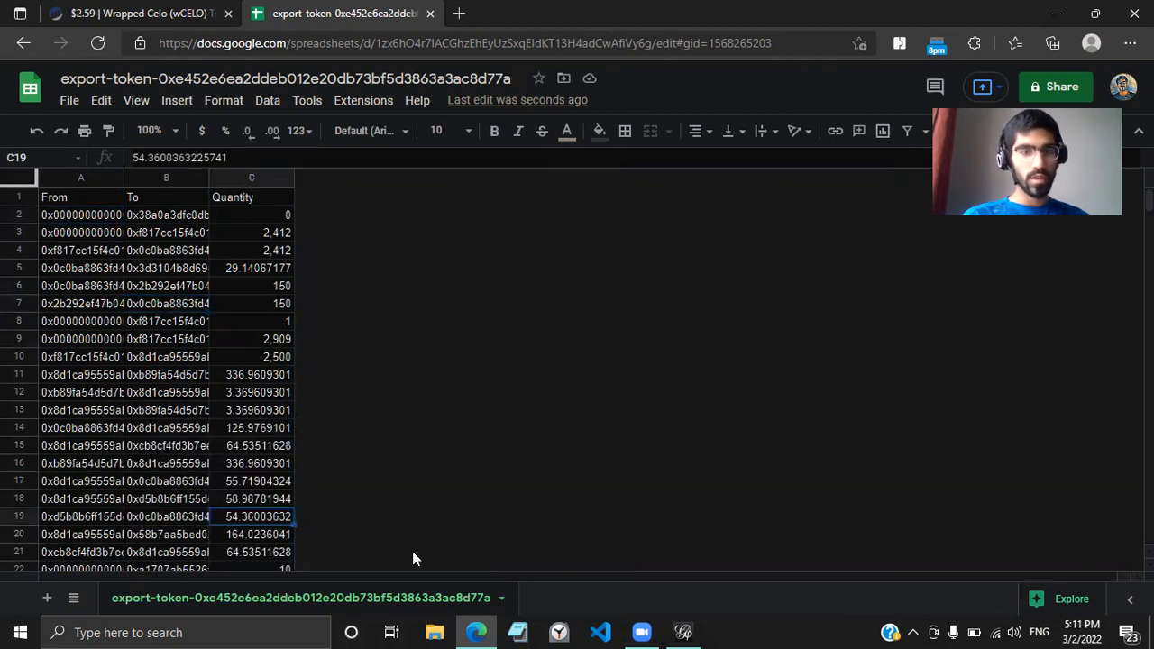
double_click(350, 599)
text(Links)
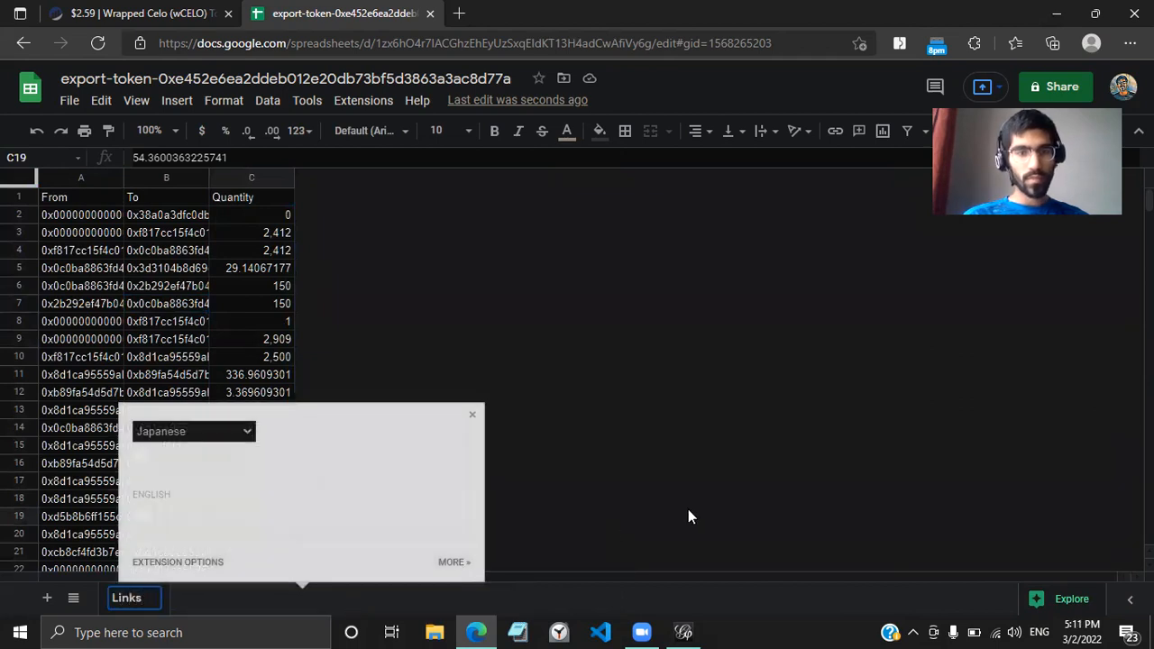
key(Return)
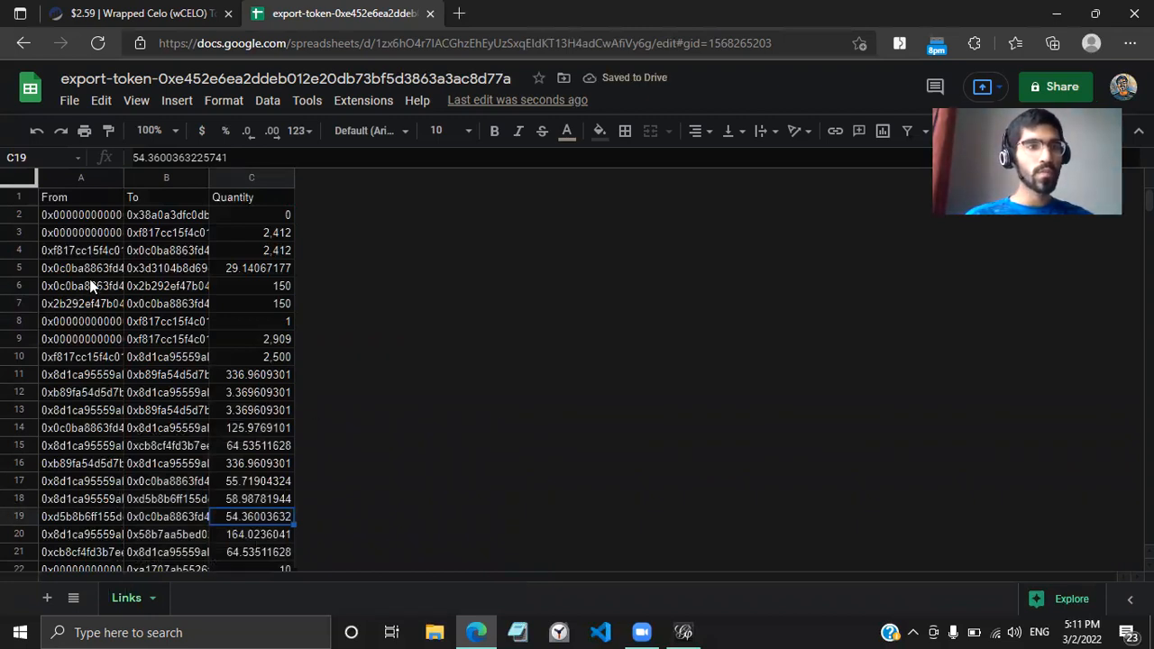
Step: Rename the From, To and Quantity column headers as Source, Target and Weight
click(77, 203)
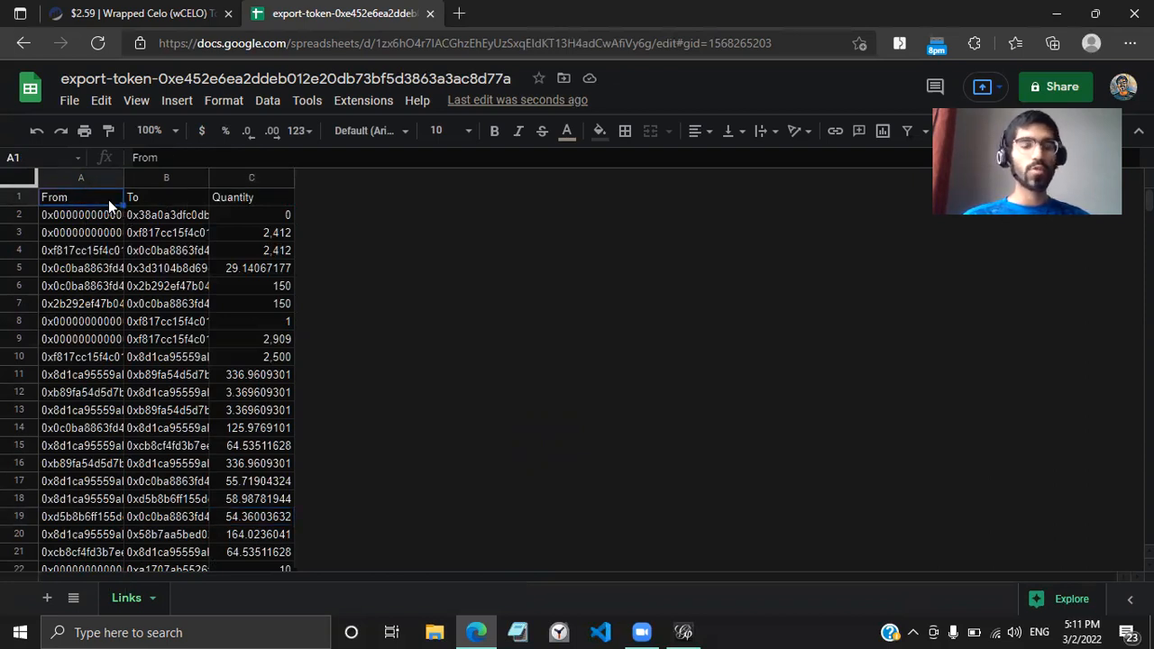
text(Source)
key(Tab)
text(Target)
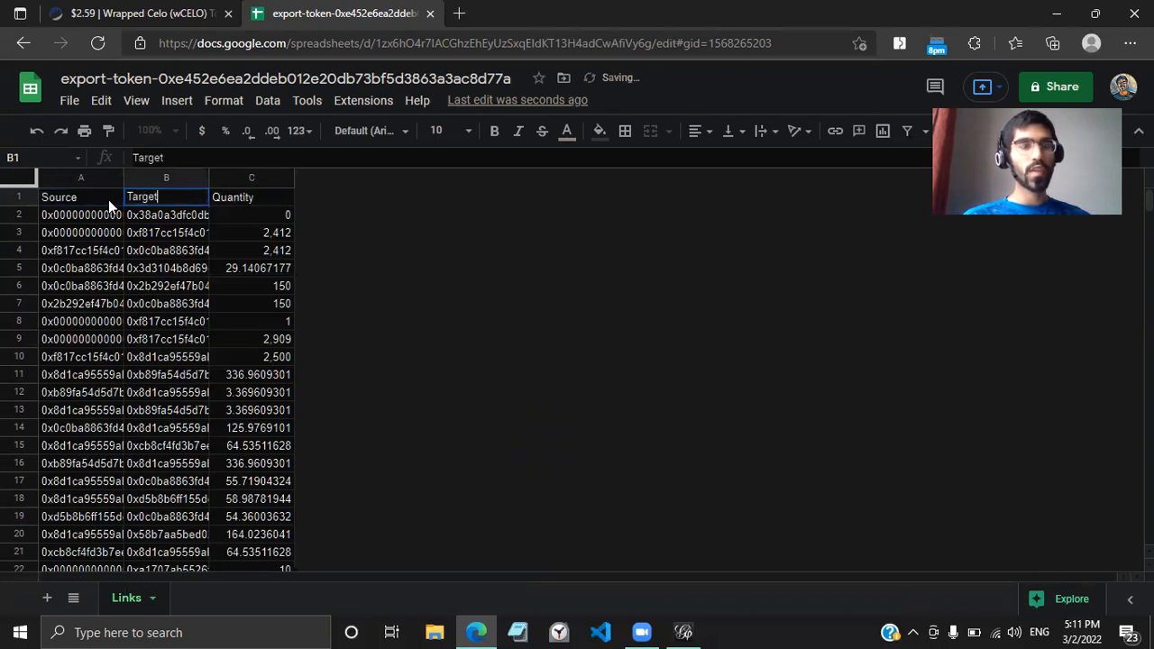
key(Tab)
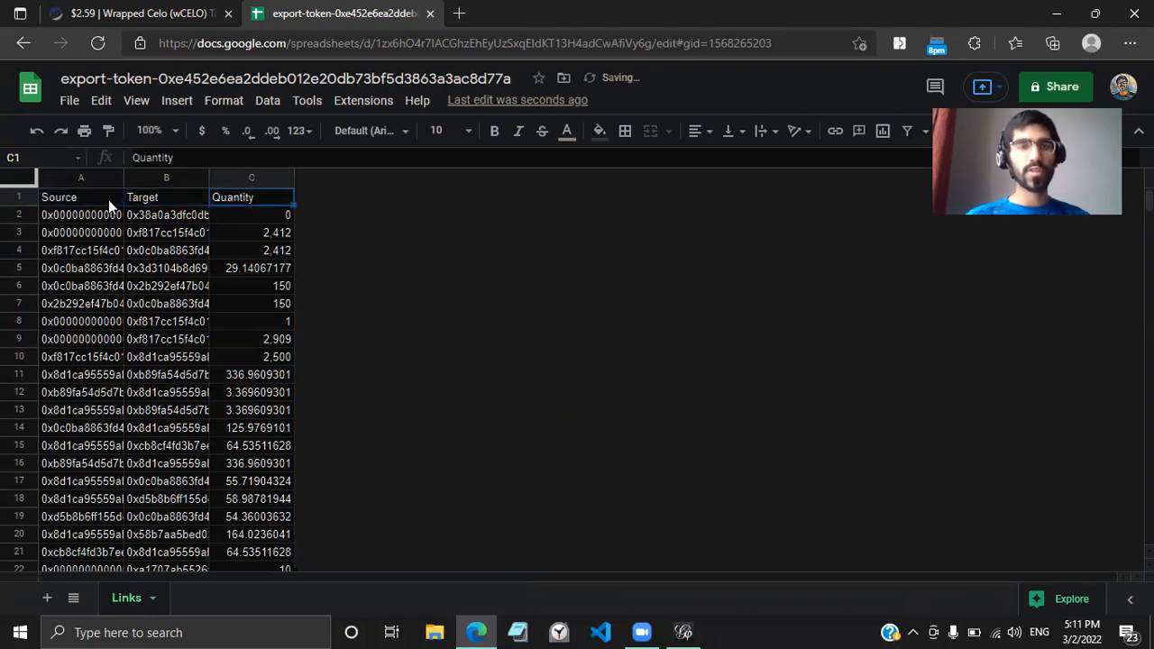
text(Weight)
key(Return)
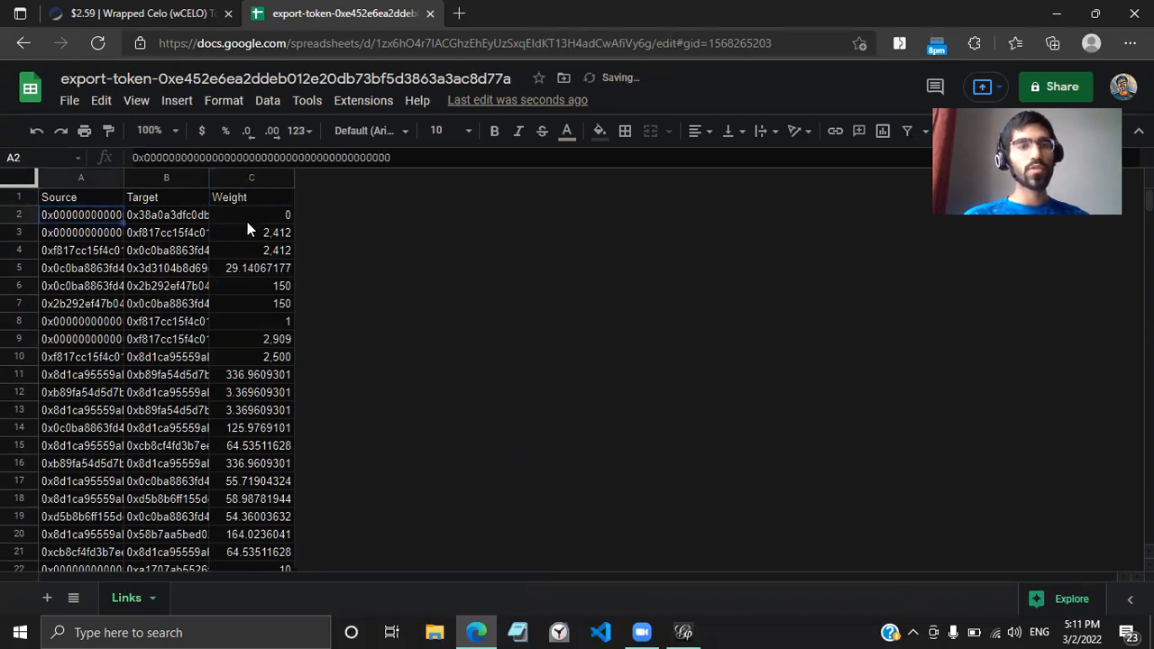
Step: Insert a column between Target and Weight in the Links sheet and give it the header Type
click(247, 220)
key(Down)
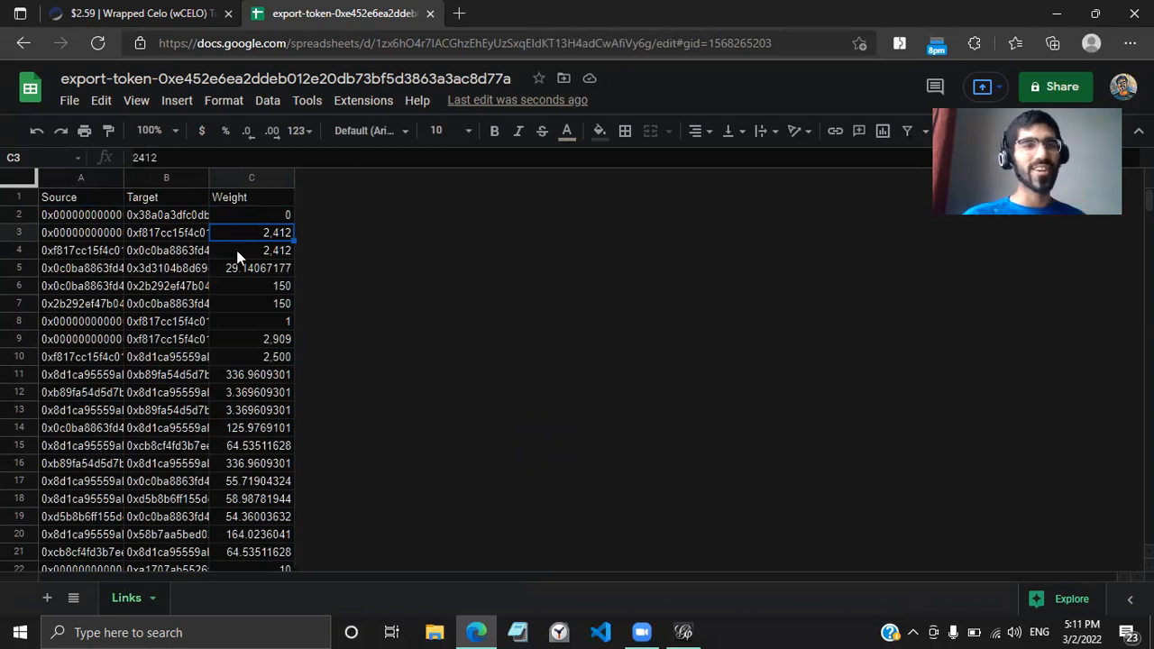
click(243, 174)
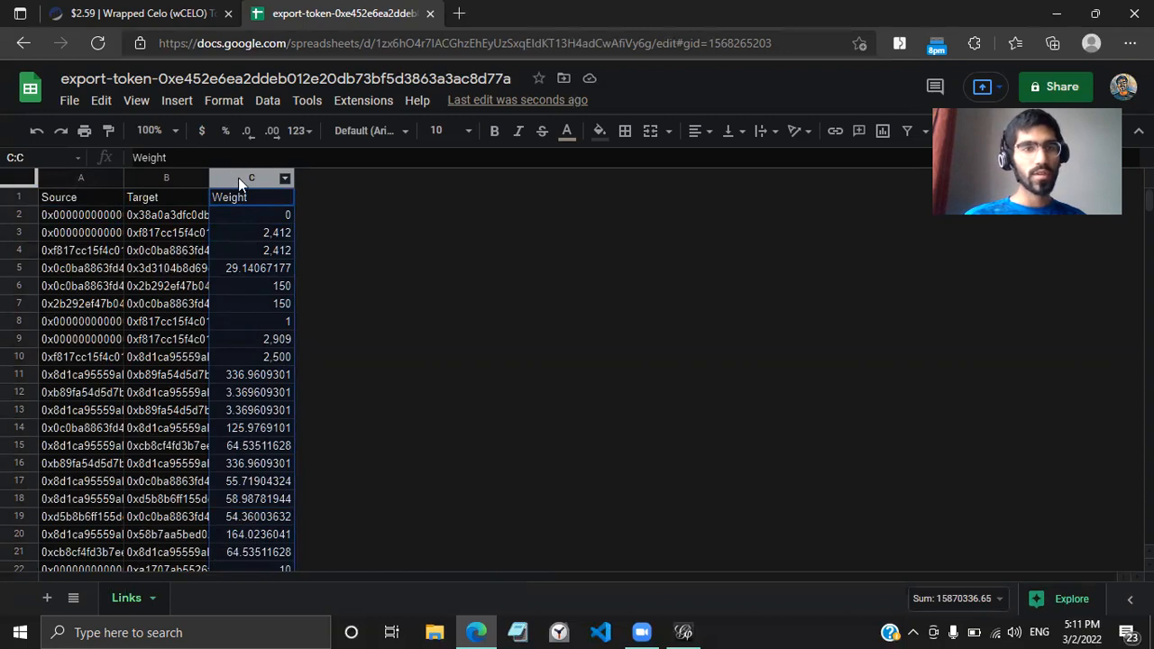
right_click(238, 178)
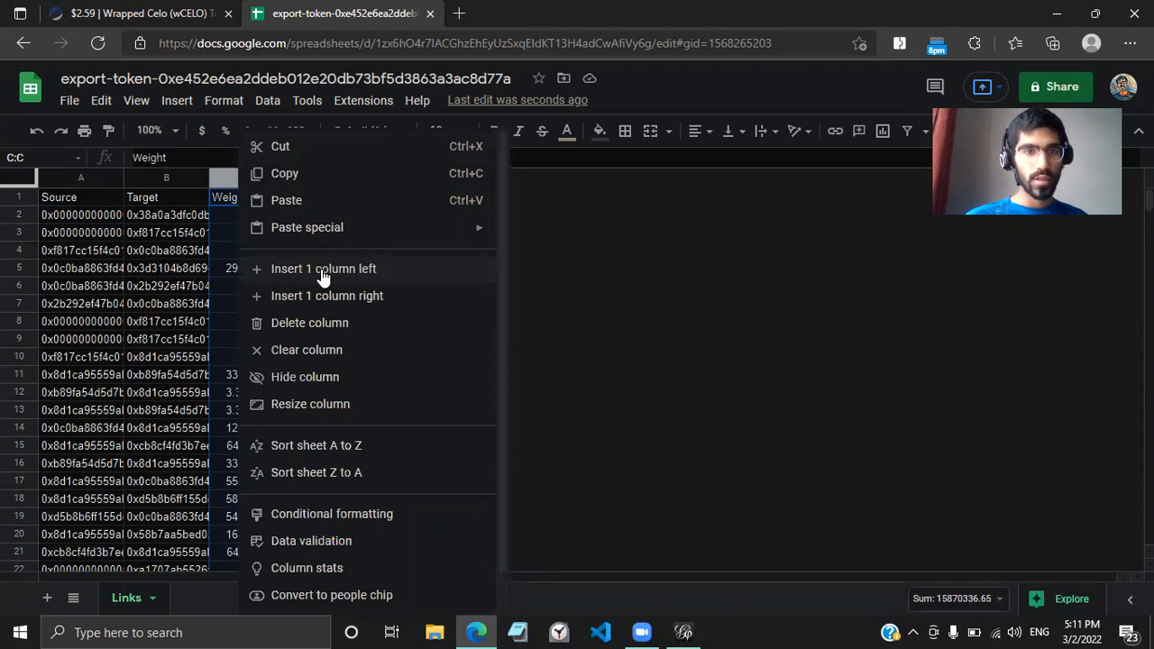
click(252, 268)
click(241, 214)
click(228, 202)
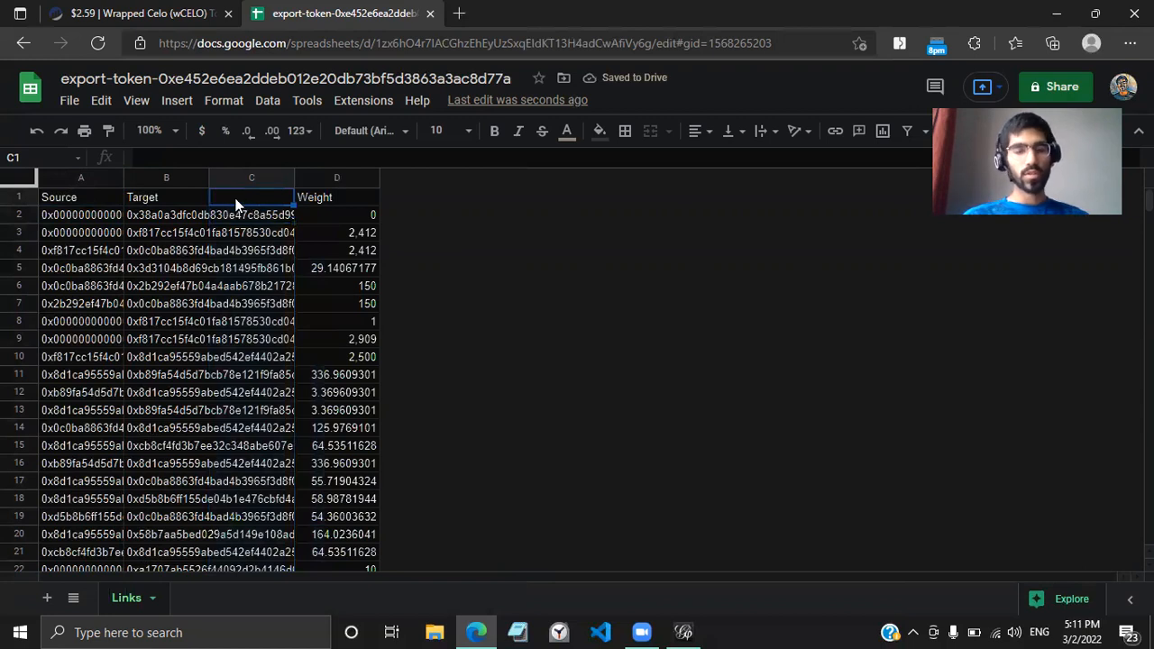
text(Type)
key(Return)
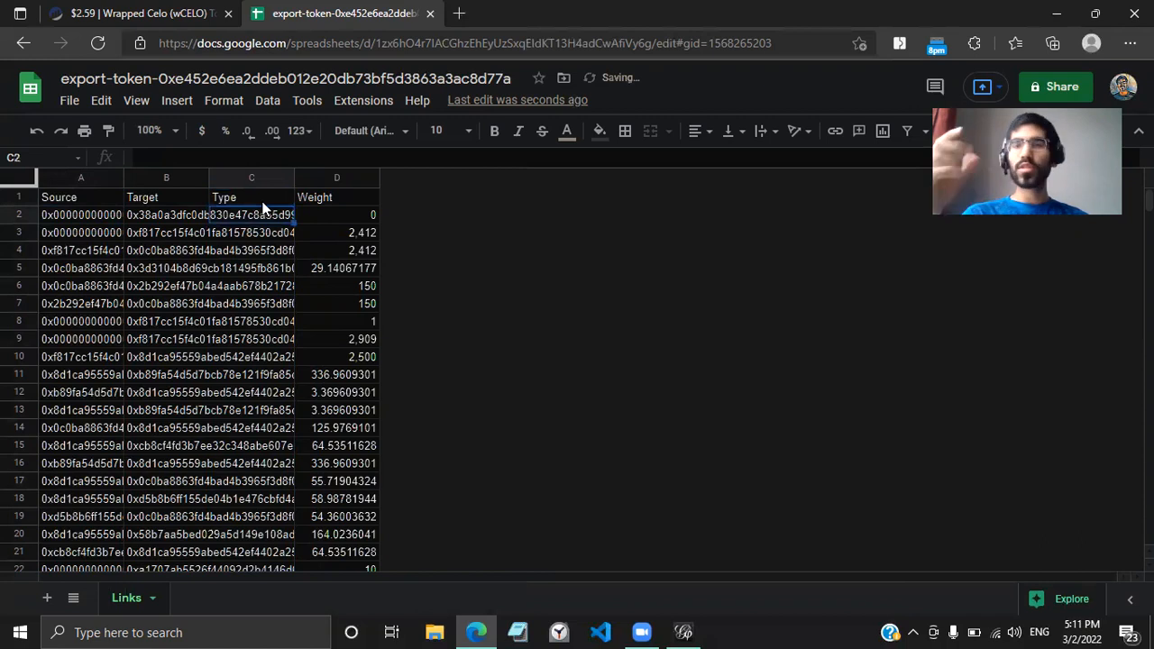
Step: Enter Directed in the first data row of the Type column and fill it down through the last transfer row
text(Directed)
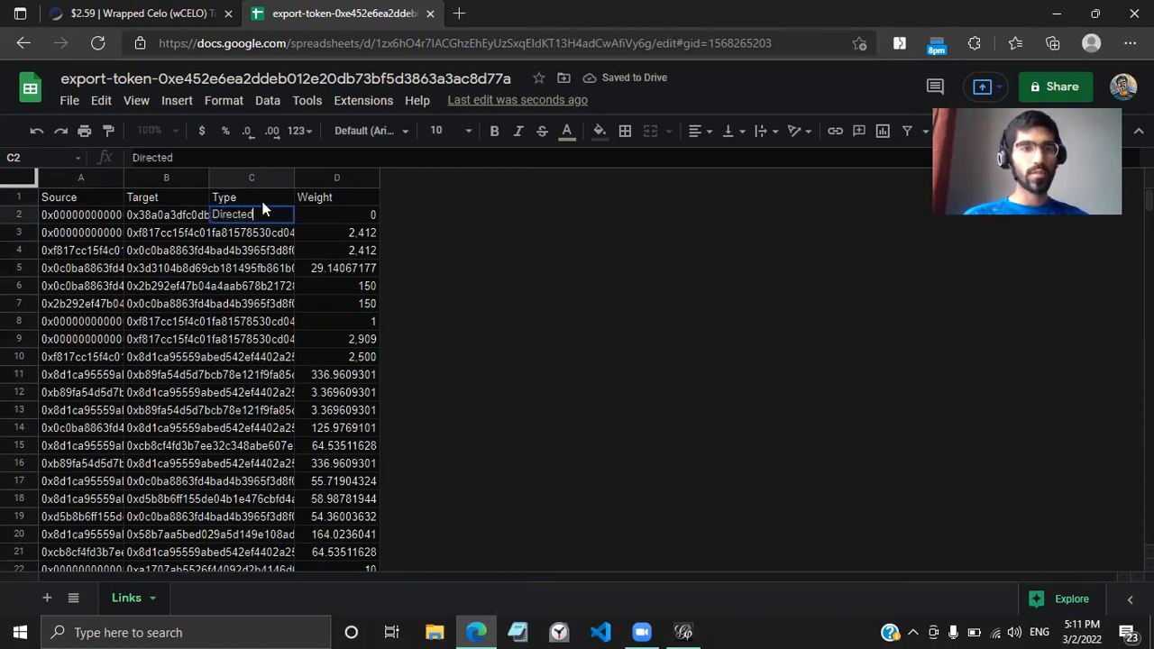
key(Return)
click(264, 215)
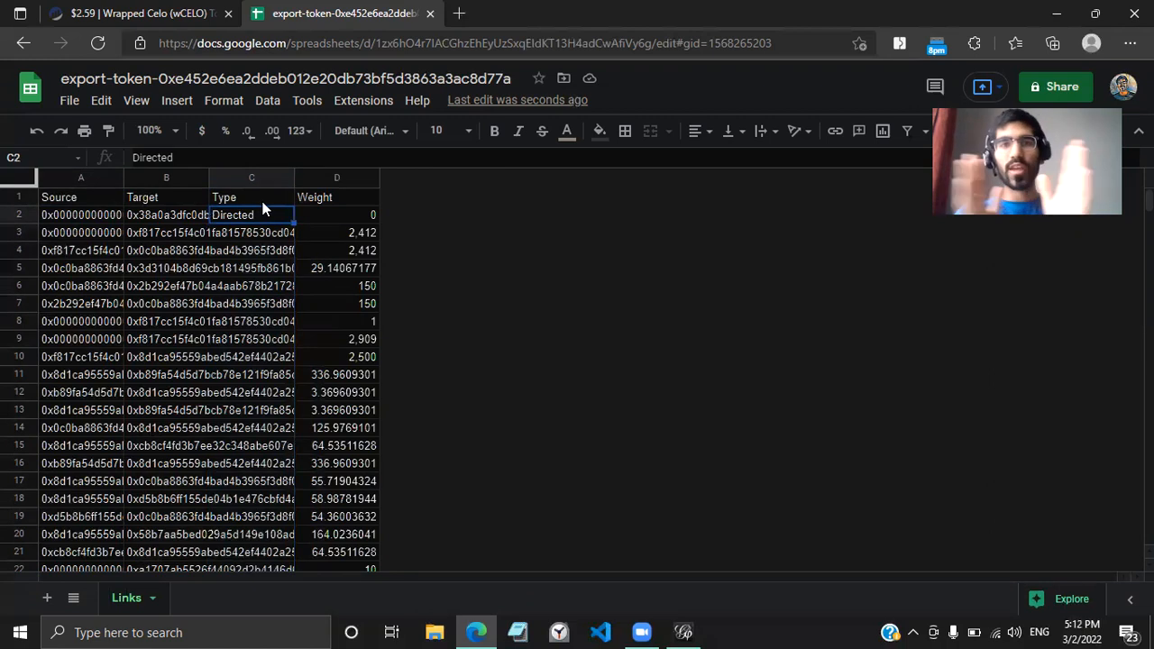
click(164, 219)
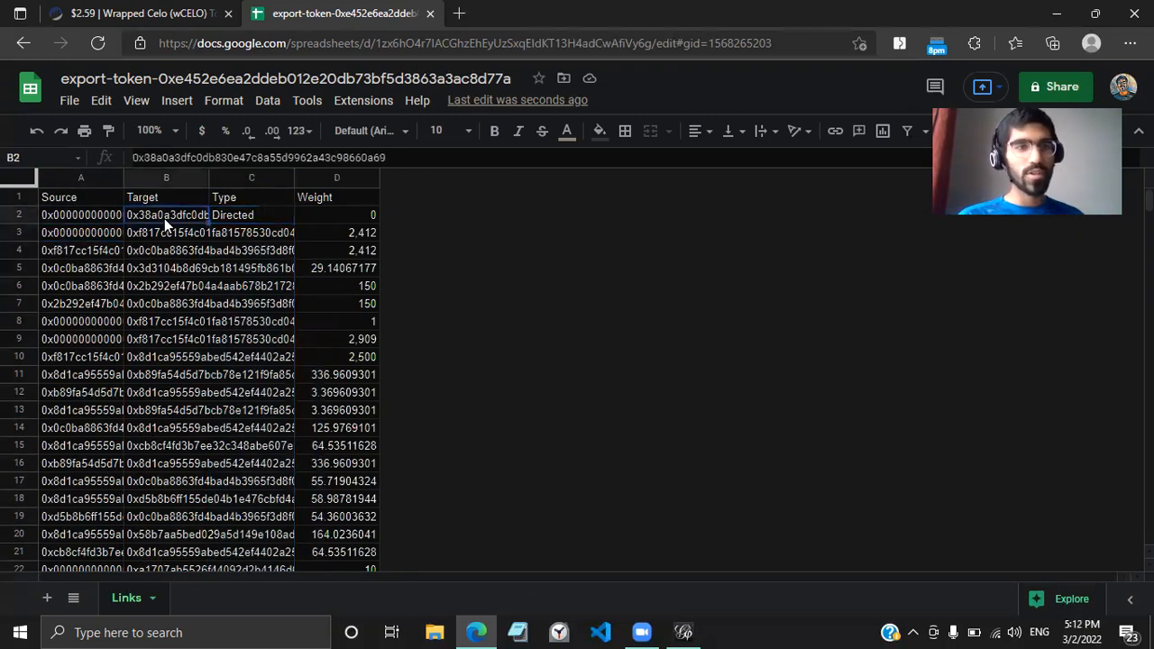
click(287, 218)
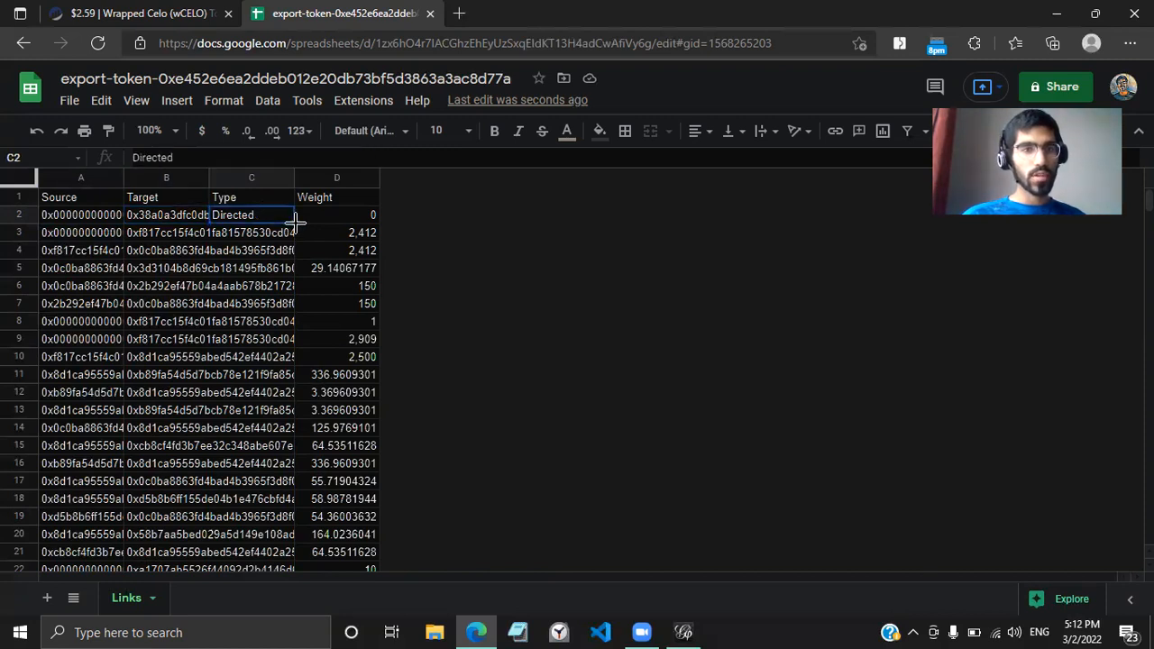
double_click(295, 220)
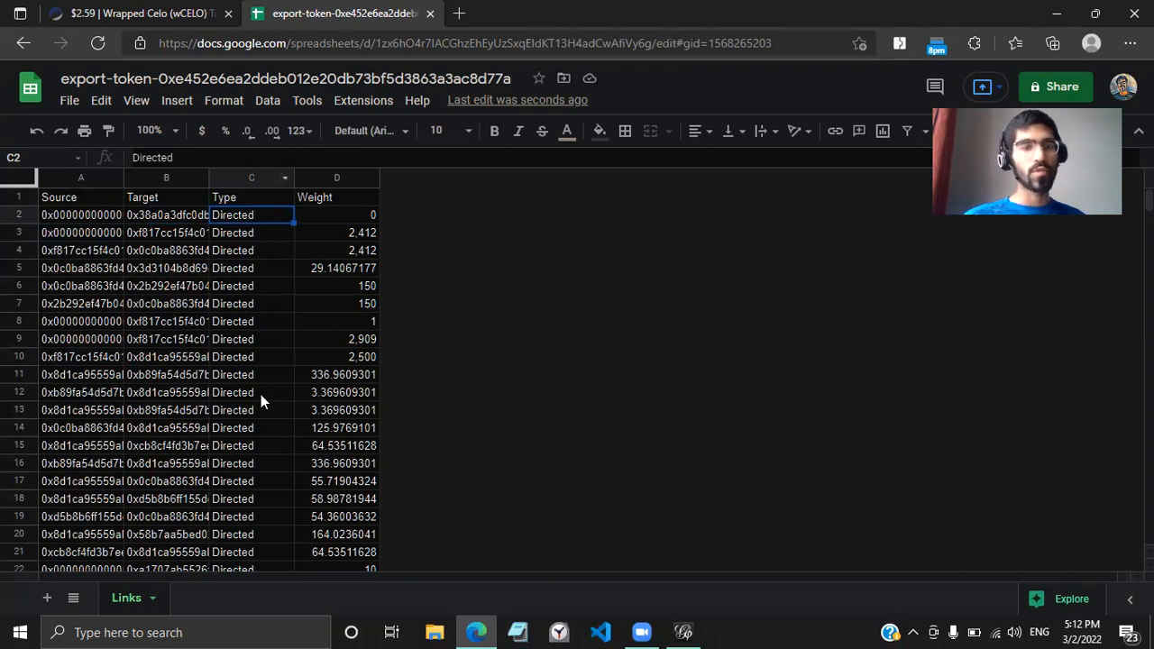
key(ctrl+Down)
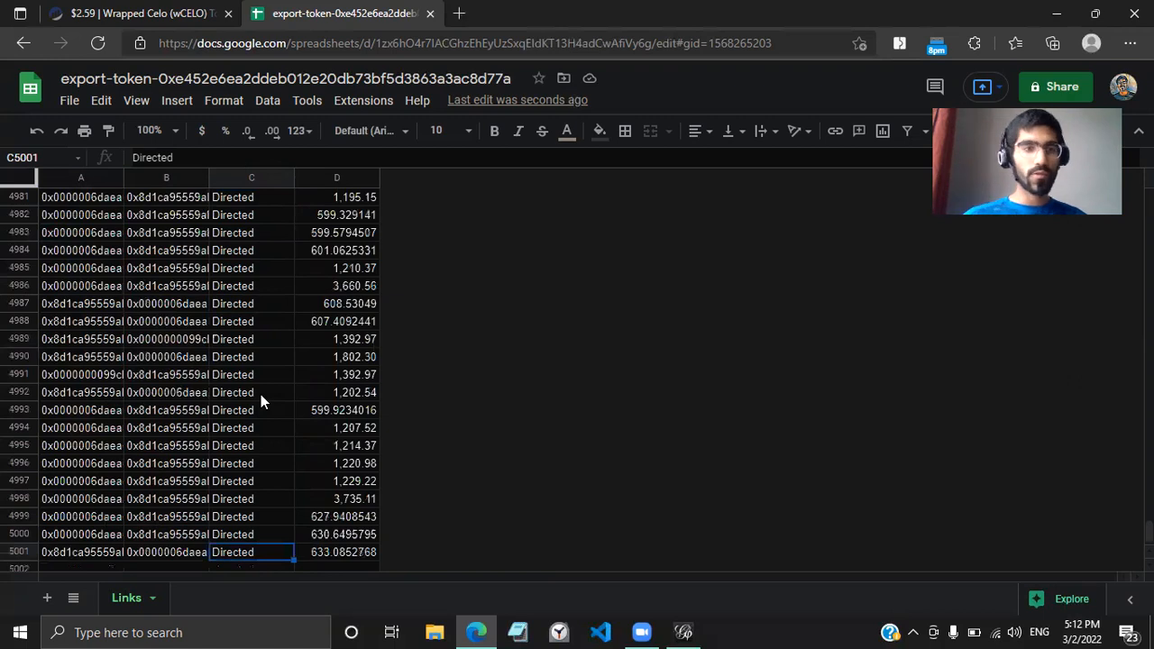
key(ctrl+Up)
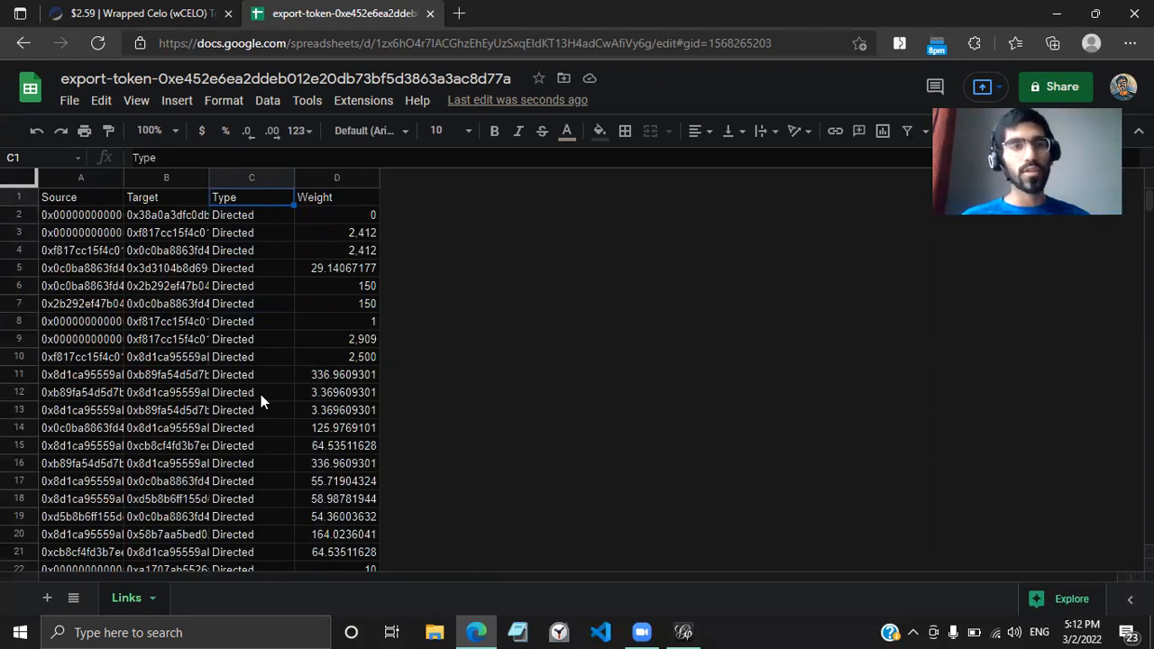
Step: Download the Links sheet as a comma-separated values (.csv) file
click(71, 101)
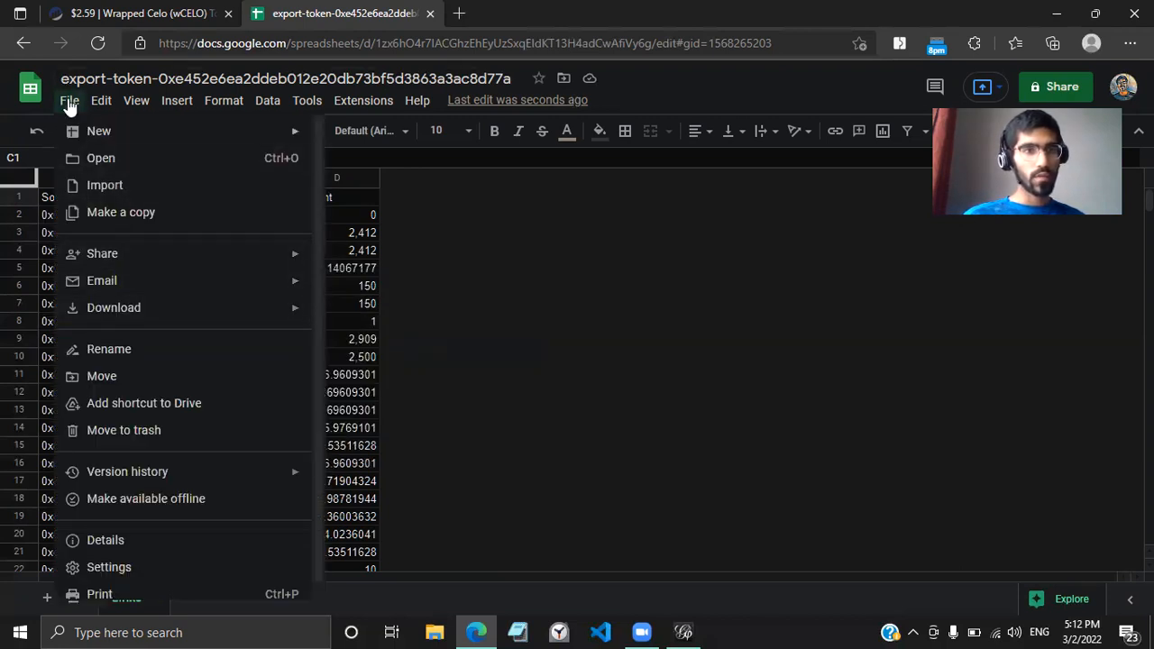
mouse_move(153, 310)
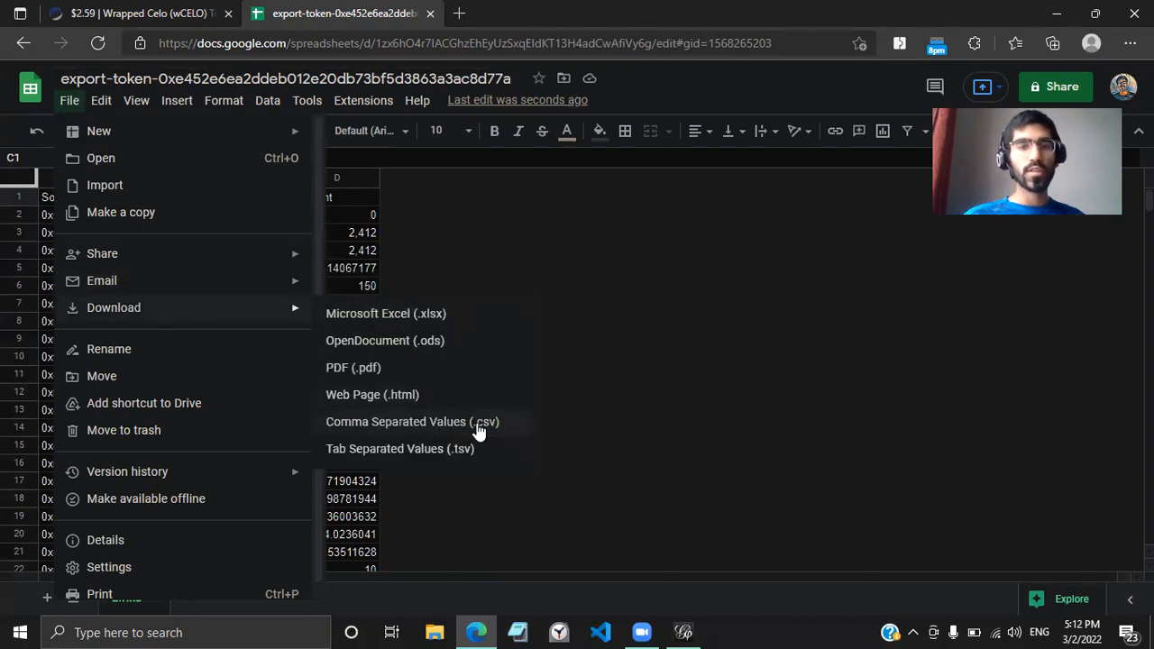
click(479, 426)
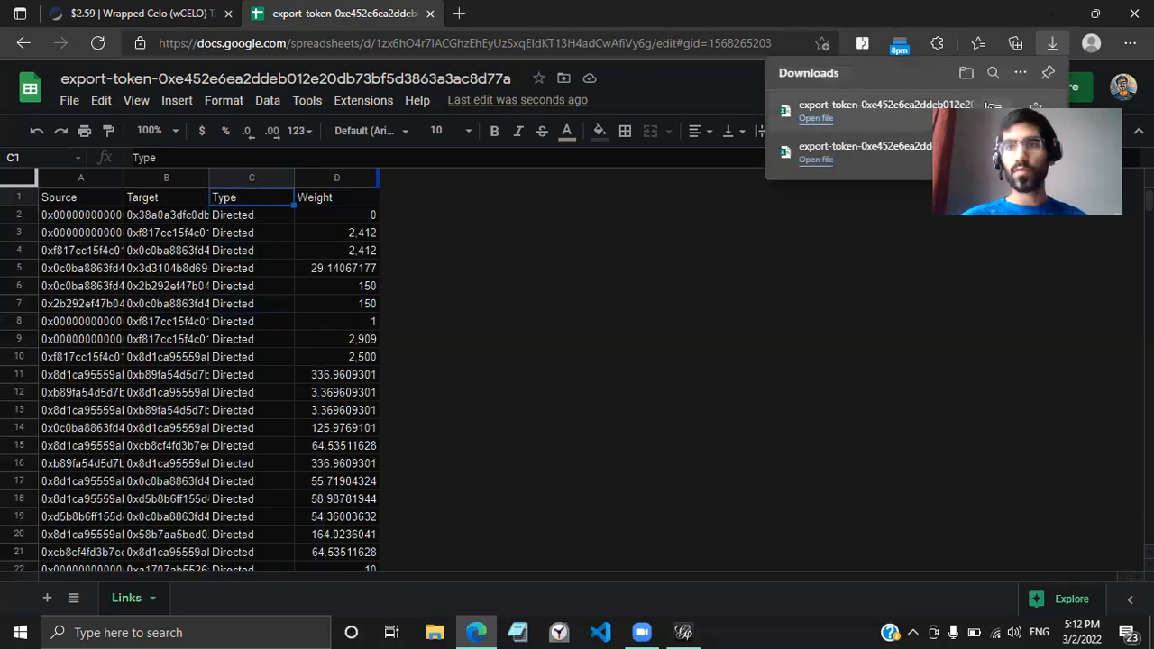
Step: Locate the downloaded Links file in its folder, rename it as links.csv, and return to the spreadsheet
click(992, 106)
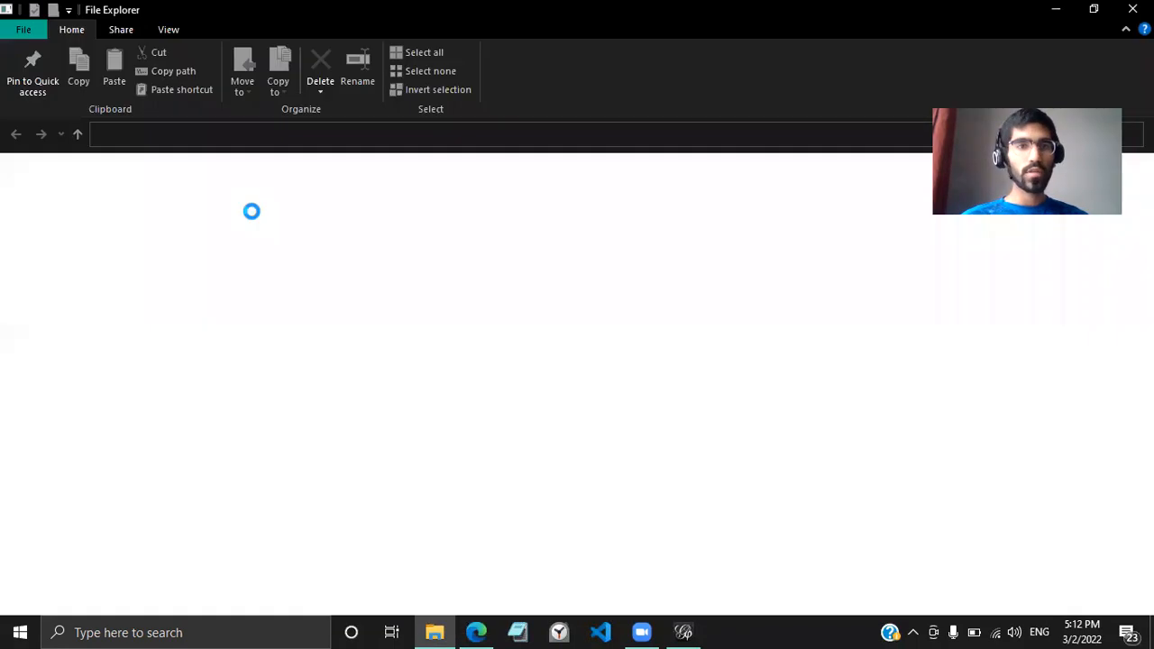
click(199, 212)
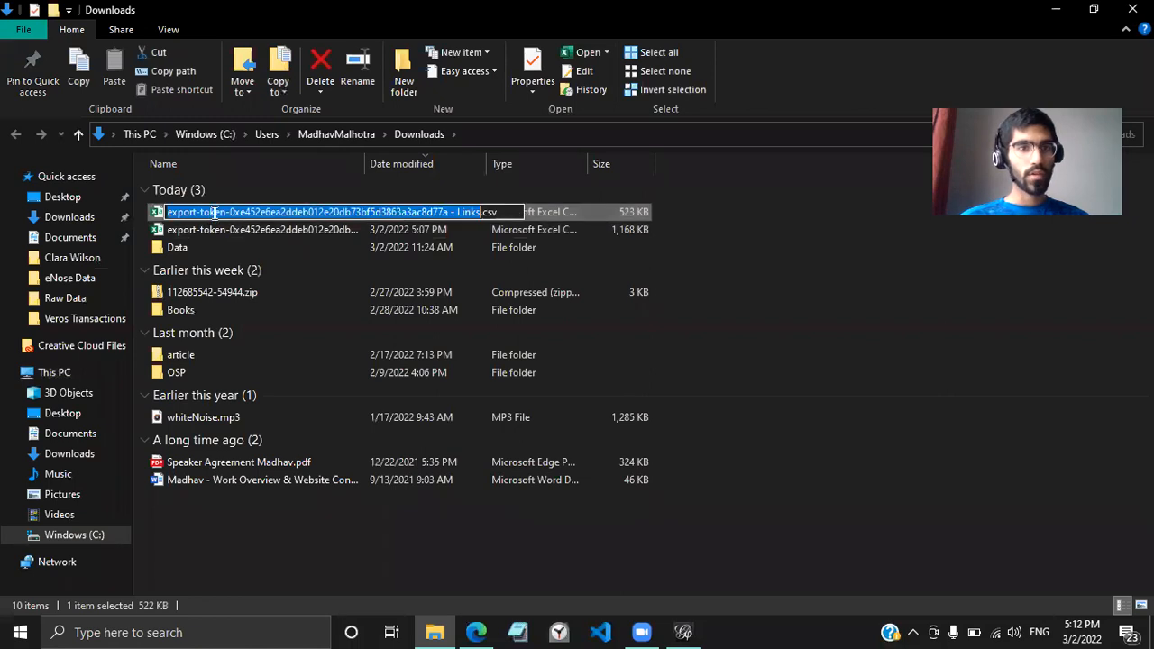
text(links)
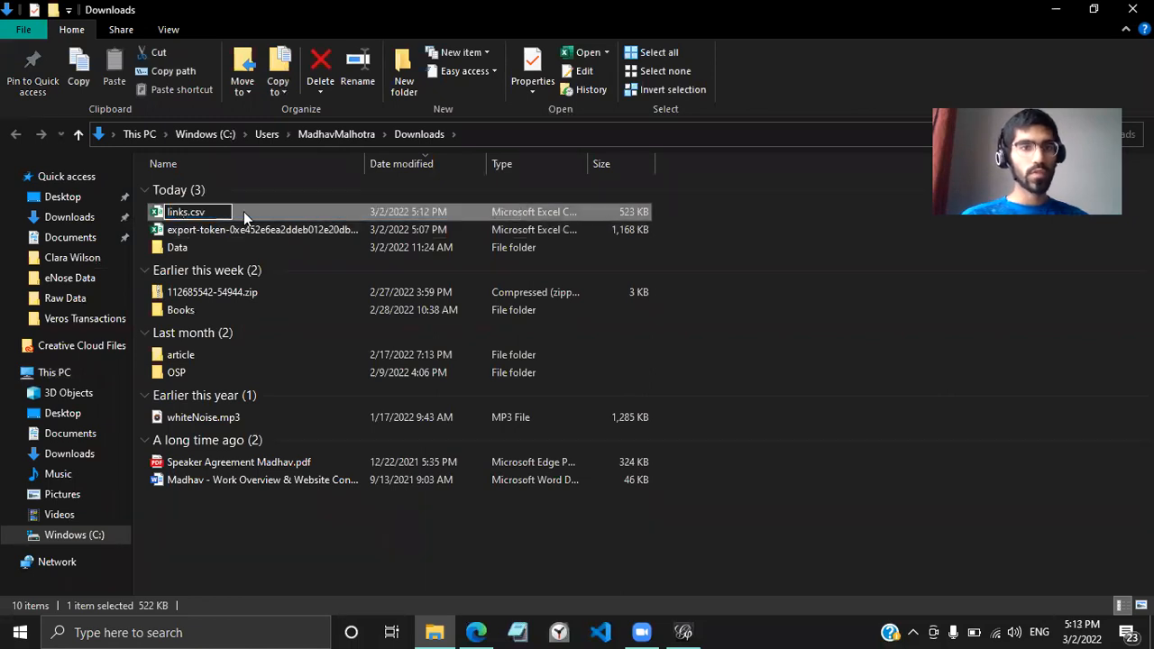
key(Return)
click(1058, 10)
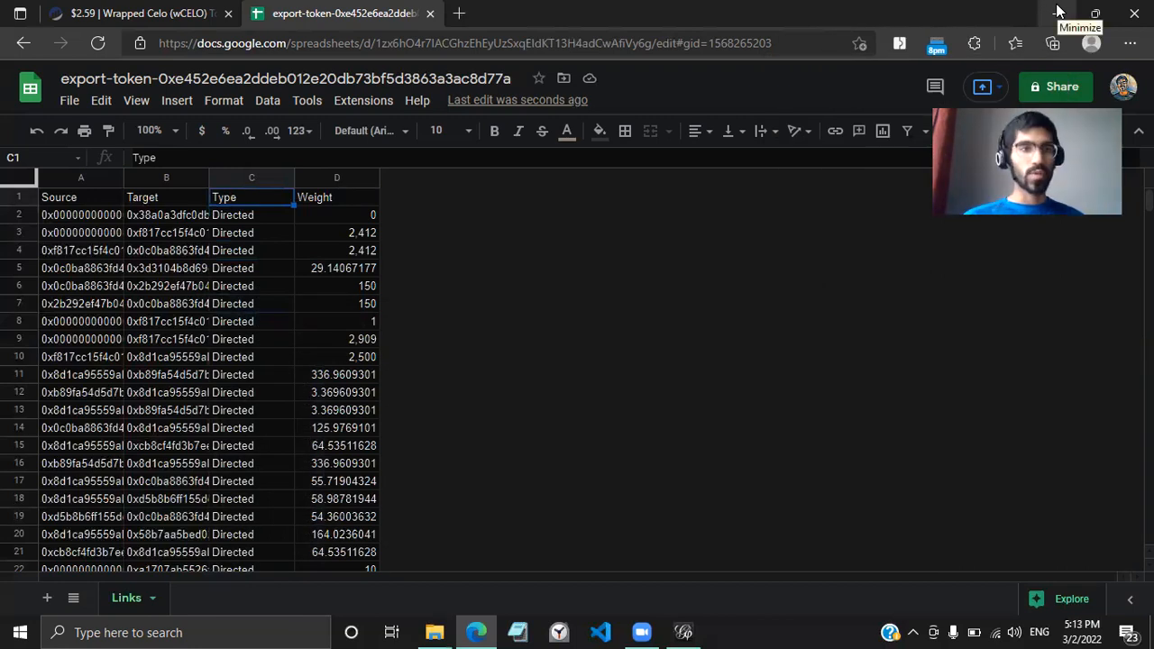
Step: Add a new sheet to the spreadsheet and name it Nodes
click(47, 599)
double_click(203, 598)
text(Nodes)
key(Return)
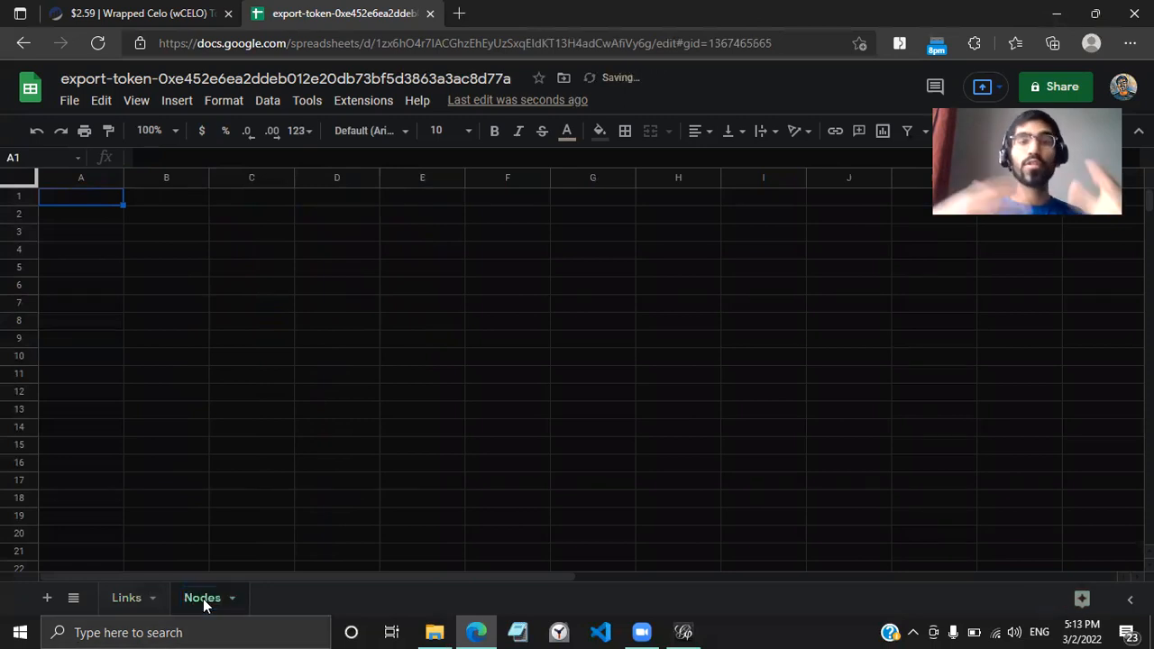
Step: Enter the column headers Id and Name in the first row of the Nodes sheet
click(85, 220)
click(77, 198)
text(ID)
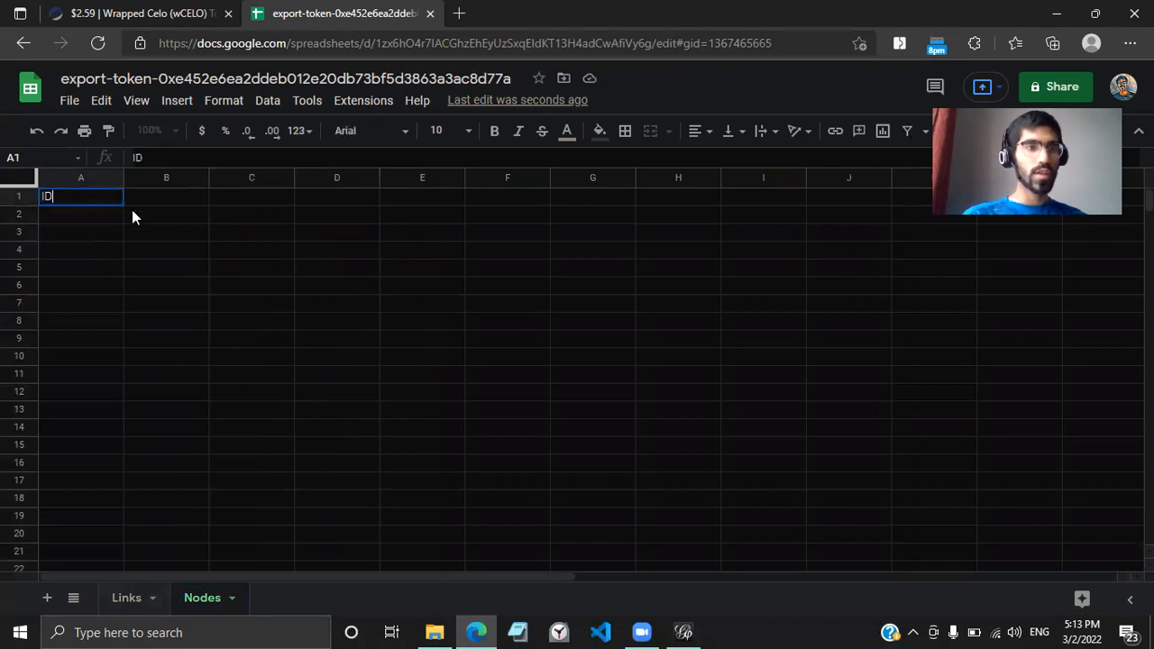
key(Tab)
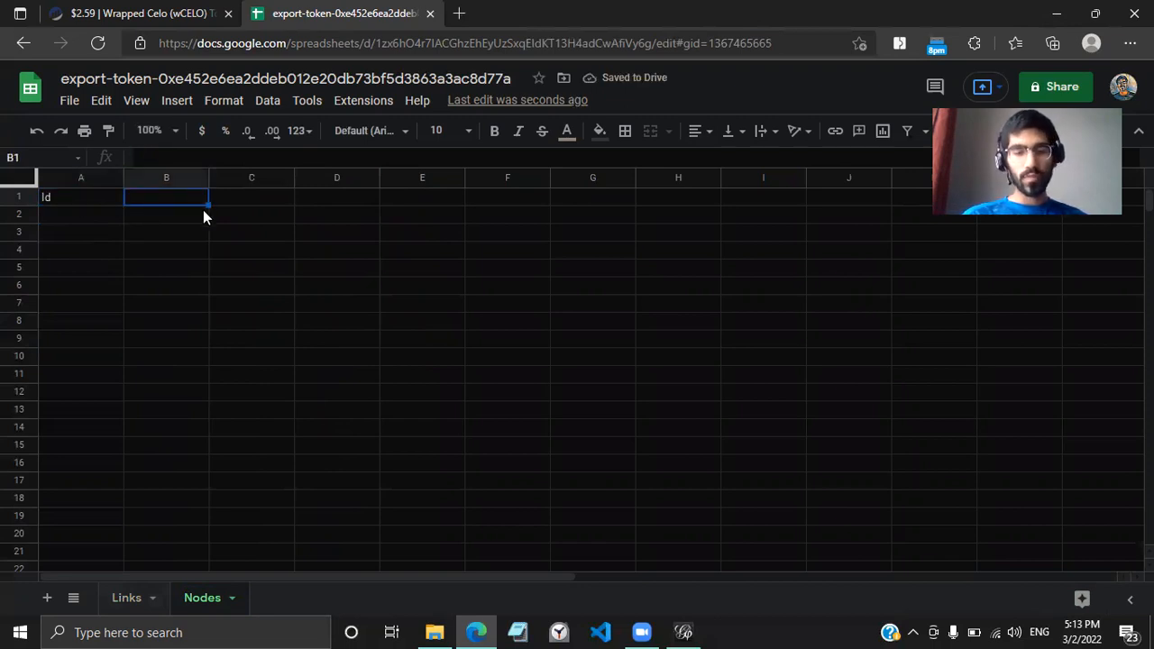
text(Name)
key(Return)
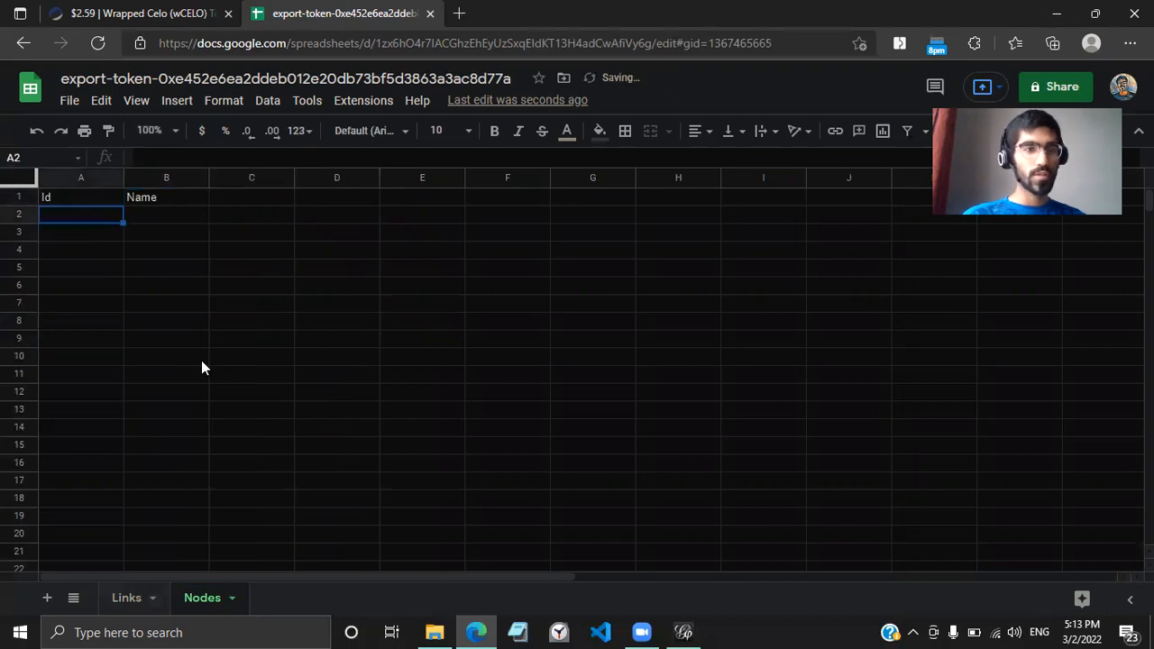
Step: Copy all Source addresses (A2:A5001) from the Links sheet into the Id column of the Nodes sheet, starting at A2
click(144, 600)
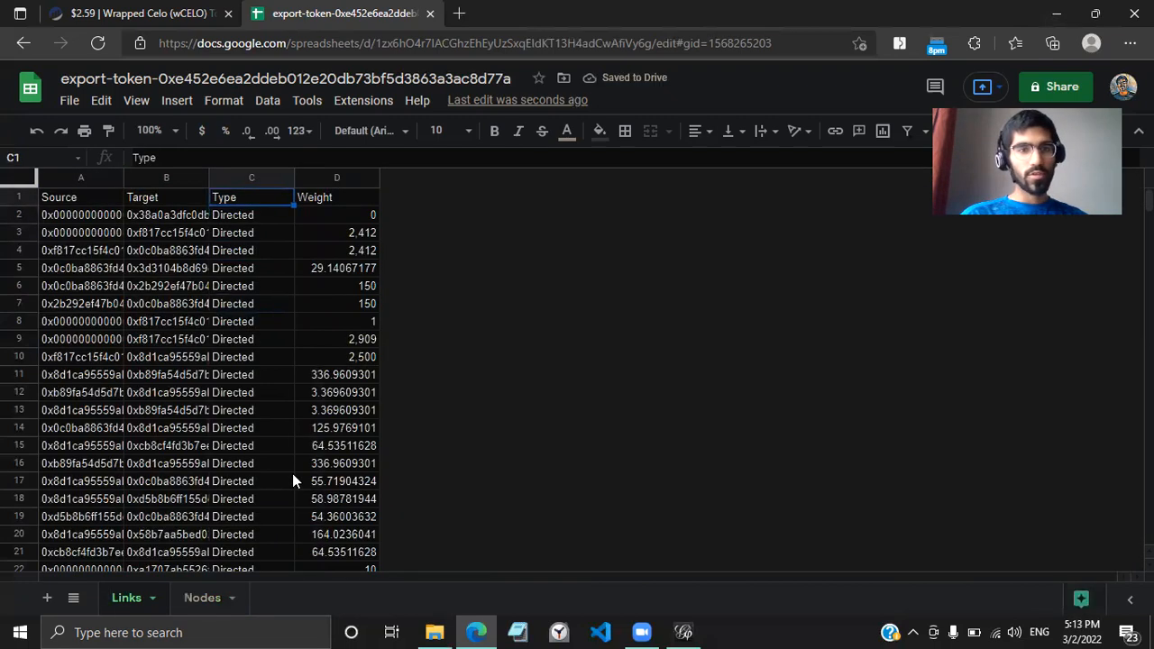
key(Left)
key(Down)
key(Left)
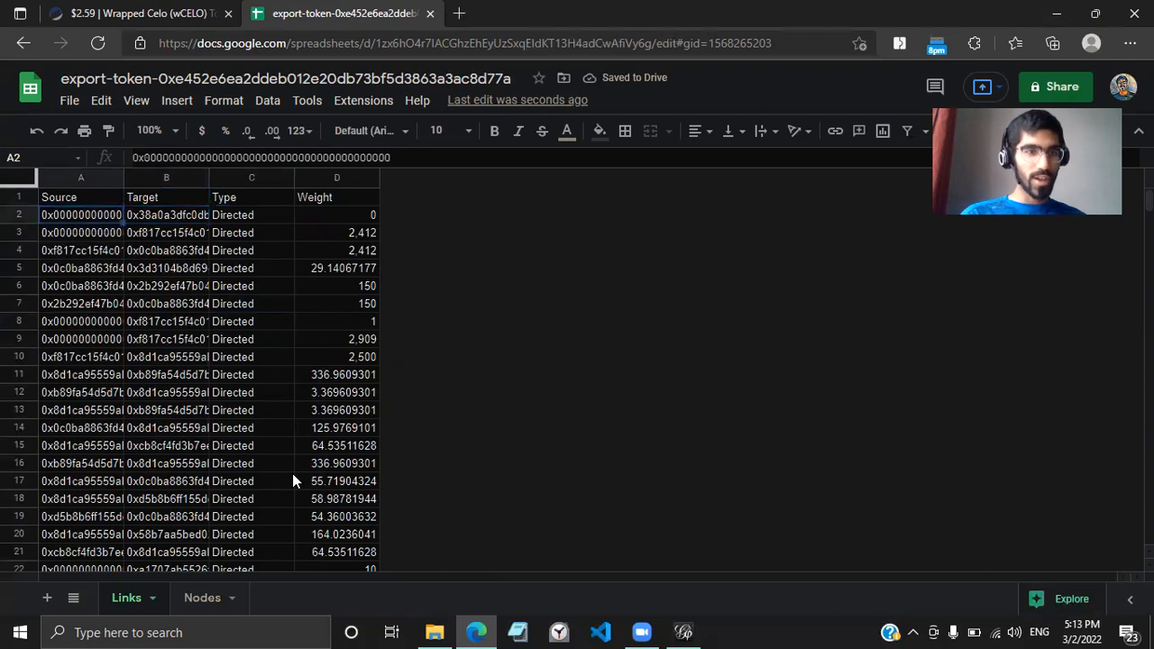
key(ctrl+shift+Down)
key(ctrl+Home)
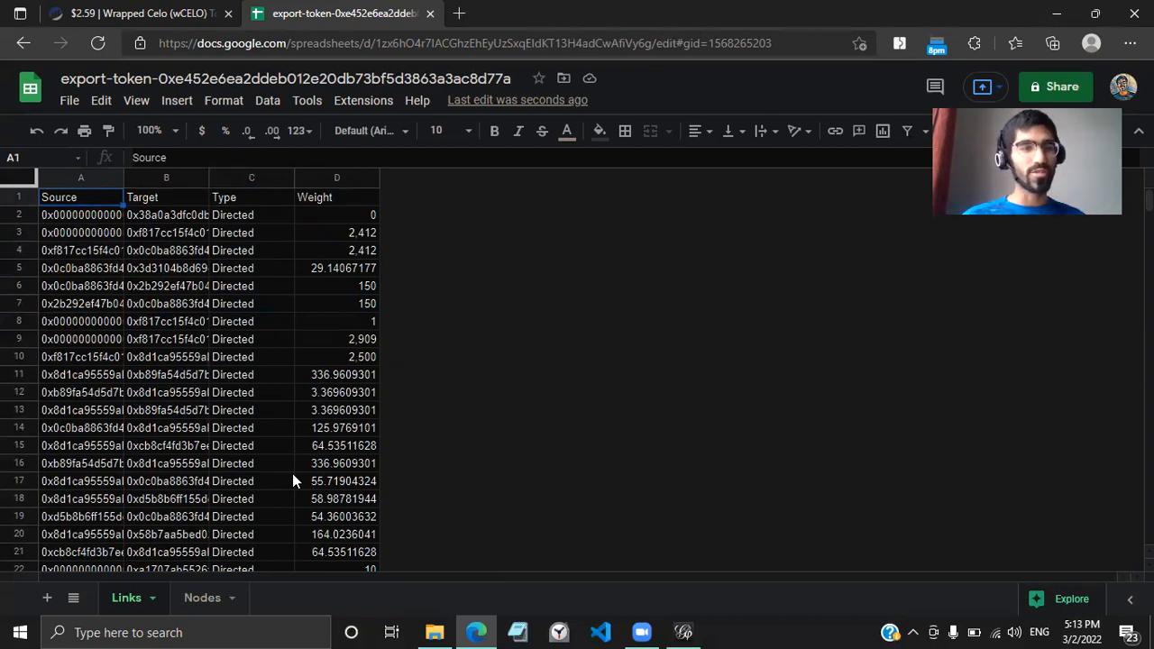
key(Down)
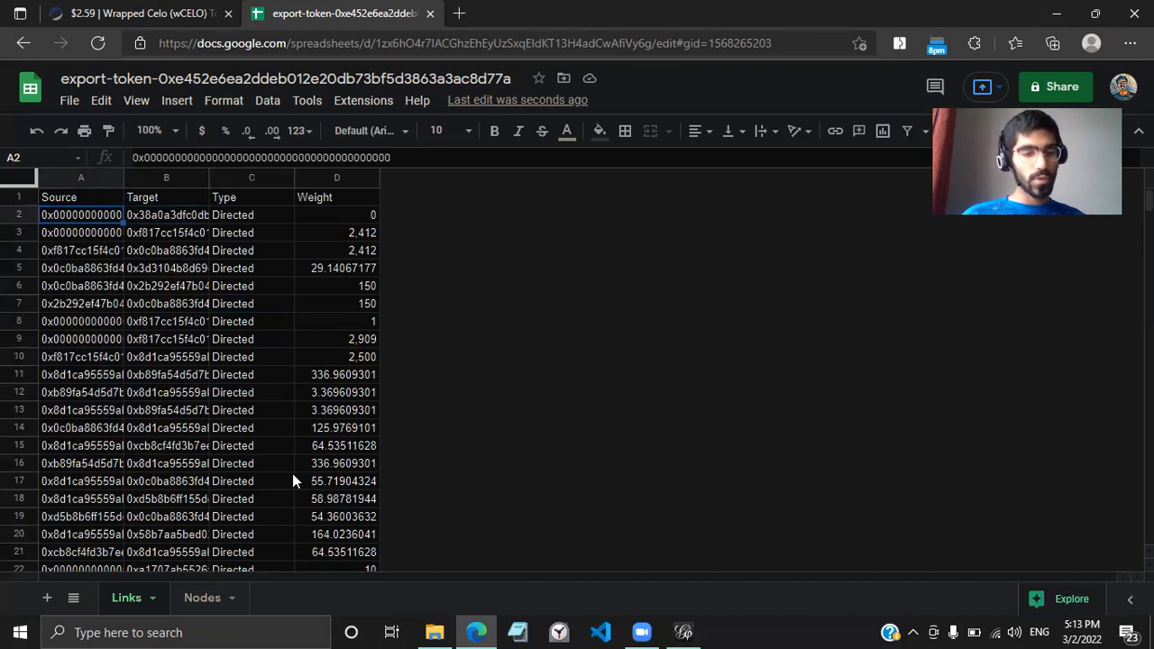
key(ctrl+shift+Down)
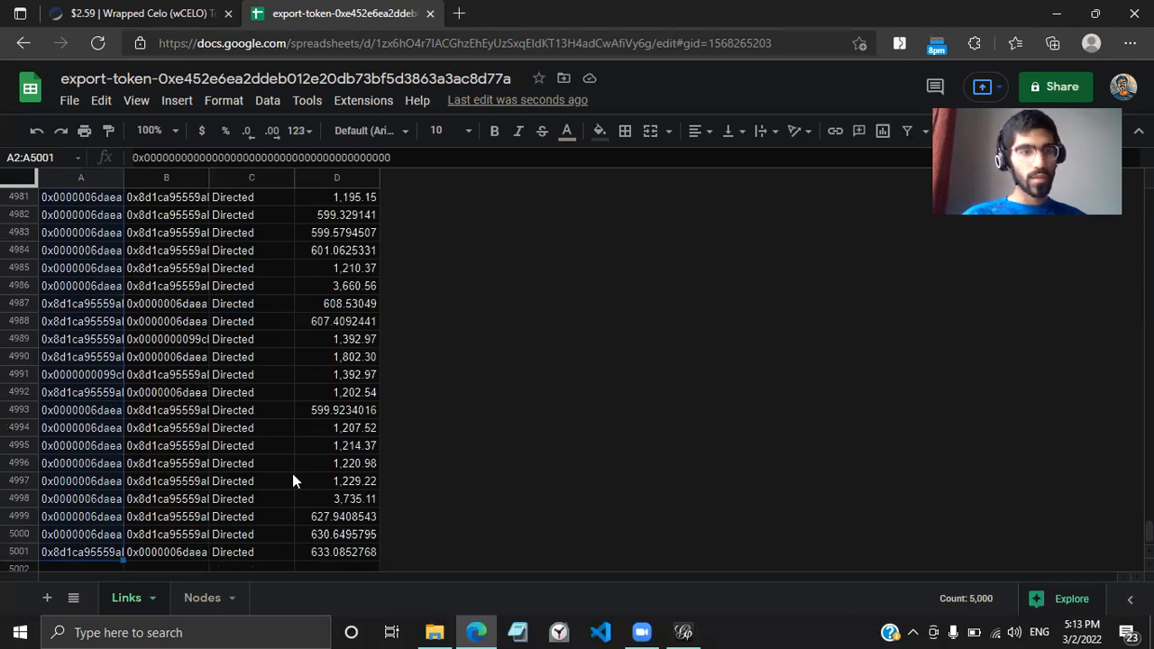
key(ctrl+c)
click(199, 608)
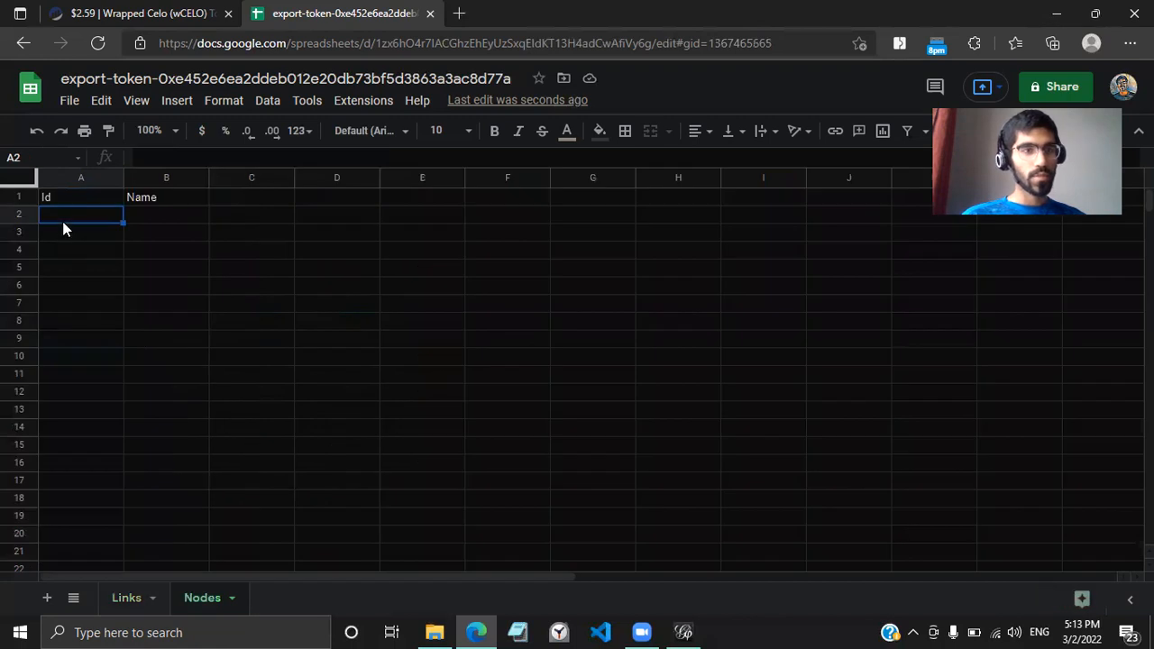
key(ctrl+v)
Step: Add 1000 more rows at the bottom of the Nodes sheet and return to the last filled Id cell
click(77, 268)
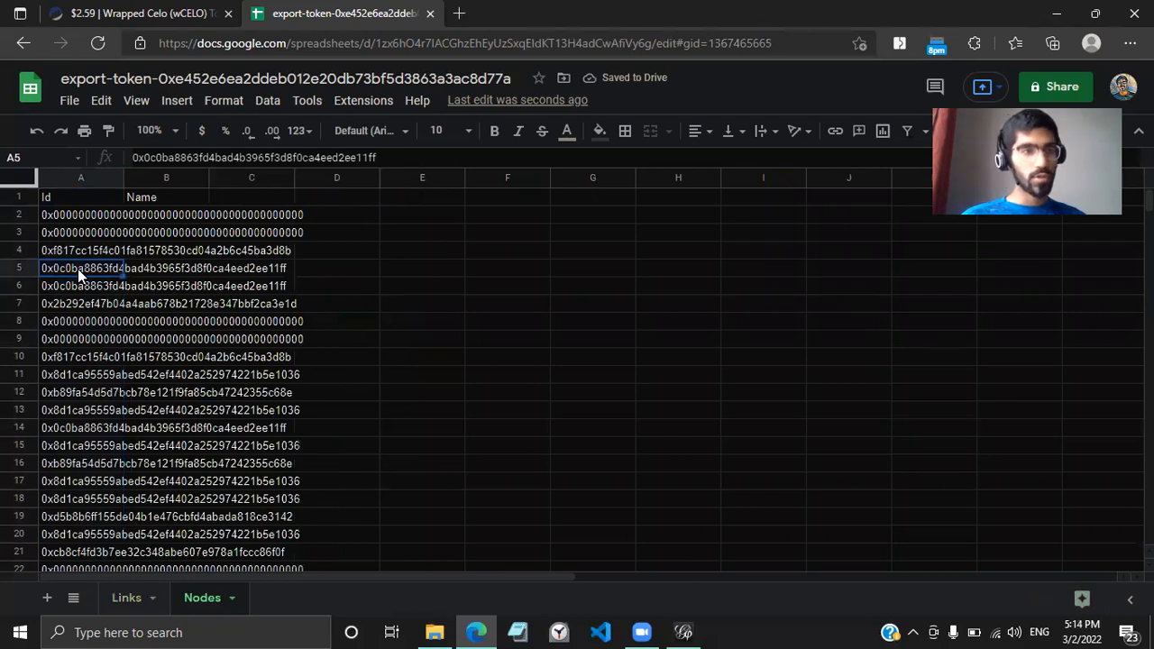
key(ctrl+Down)
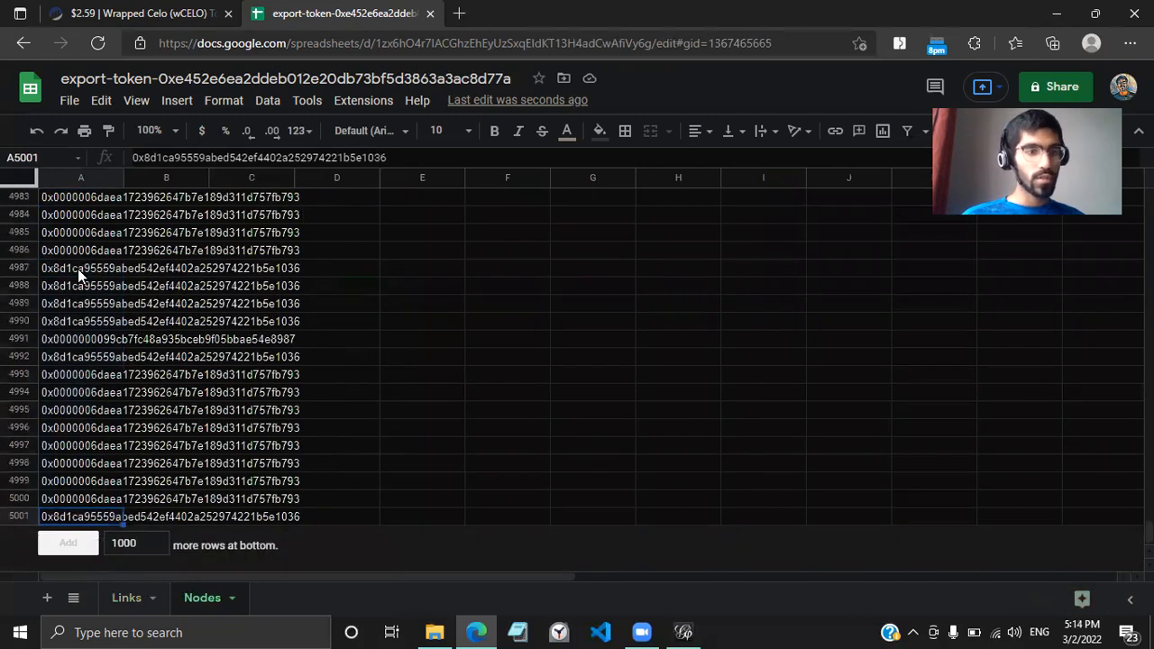
click(141, 544)
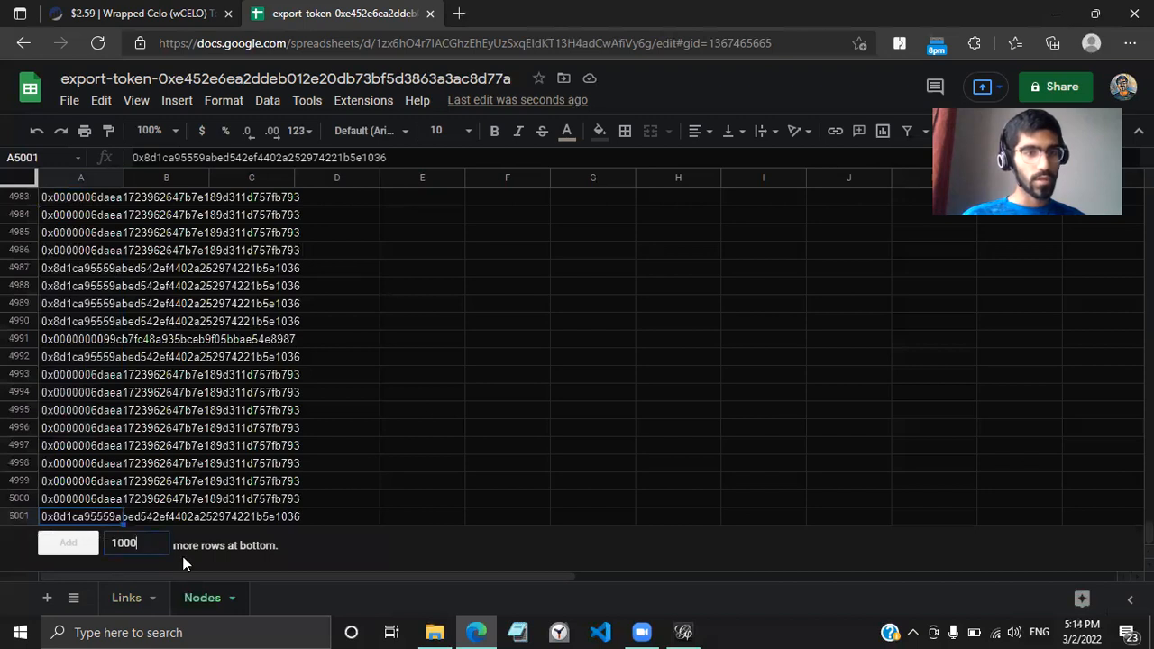
click(79, 542)
click(105, 470)
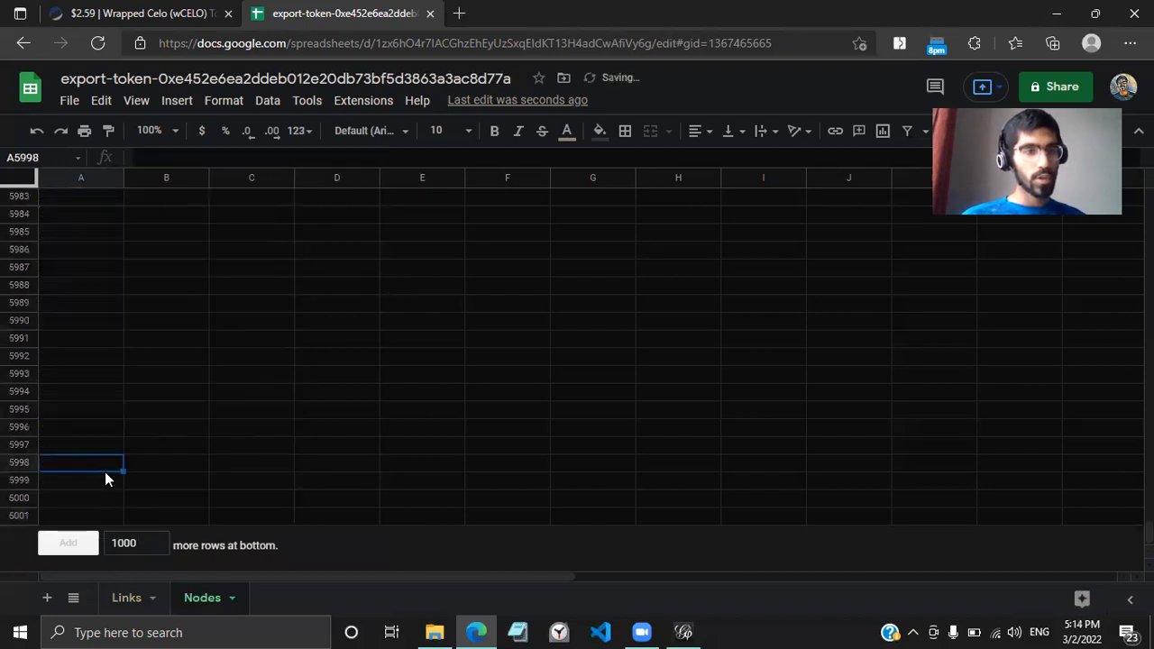
key(ctrl+Up)
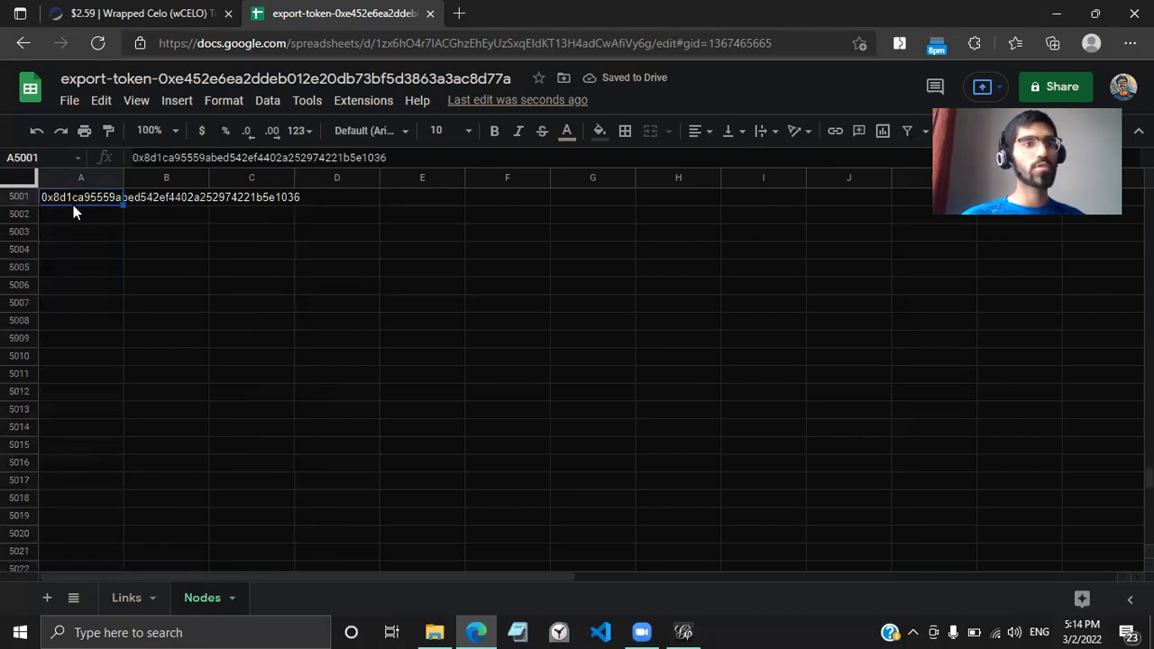
scroll(133, 252, up, 3)
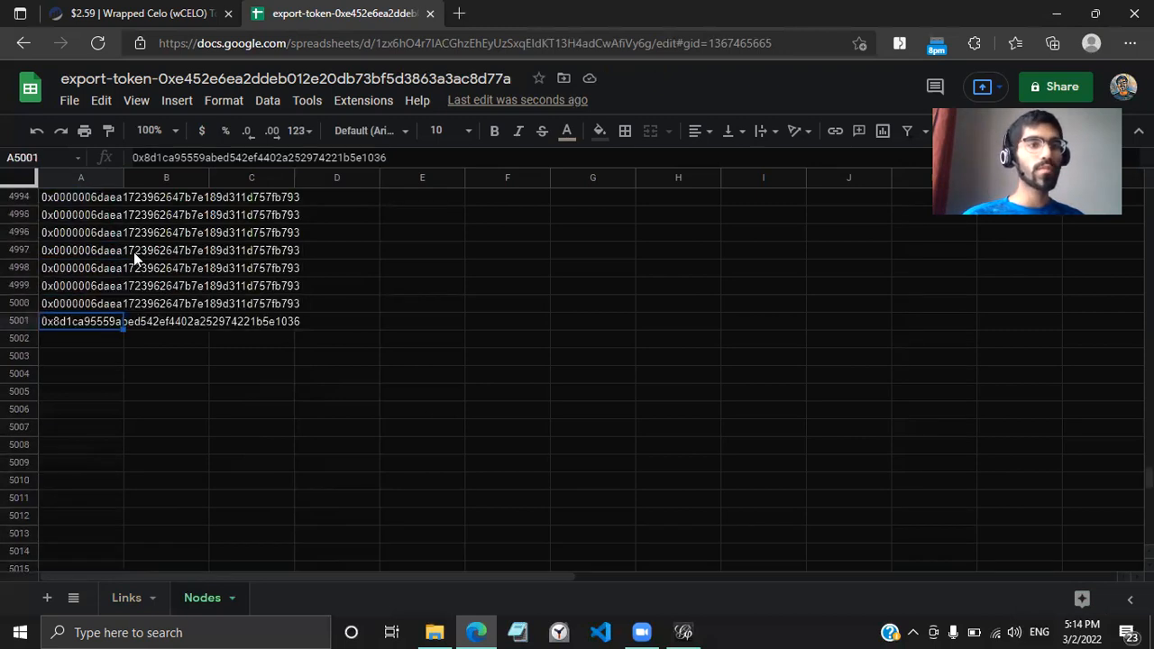
Step: Copy all Target addresses (B2:B5001) from the Links sheet into the Id column of the Nodes sheet, starting at A5002
click(126, 598)
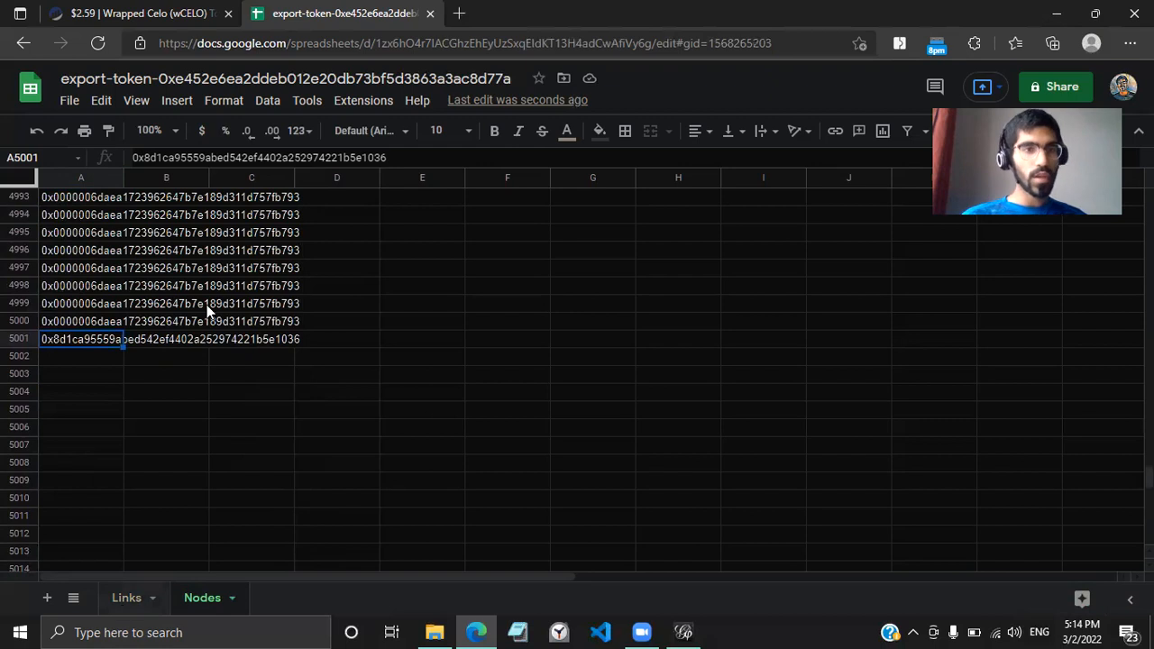
key(Right)
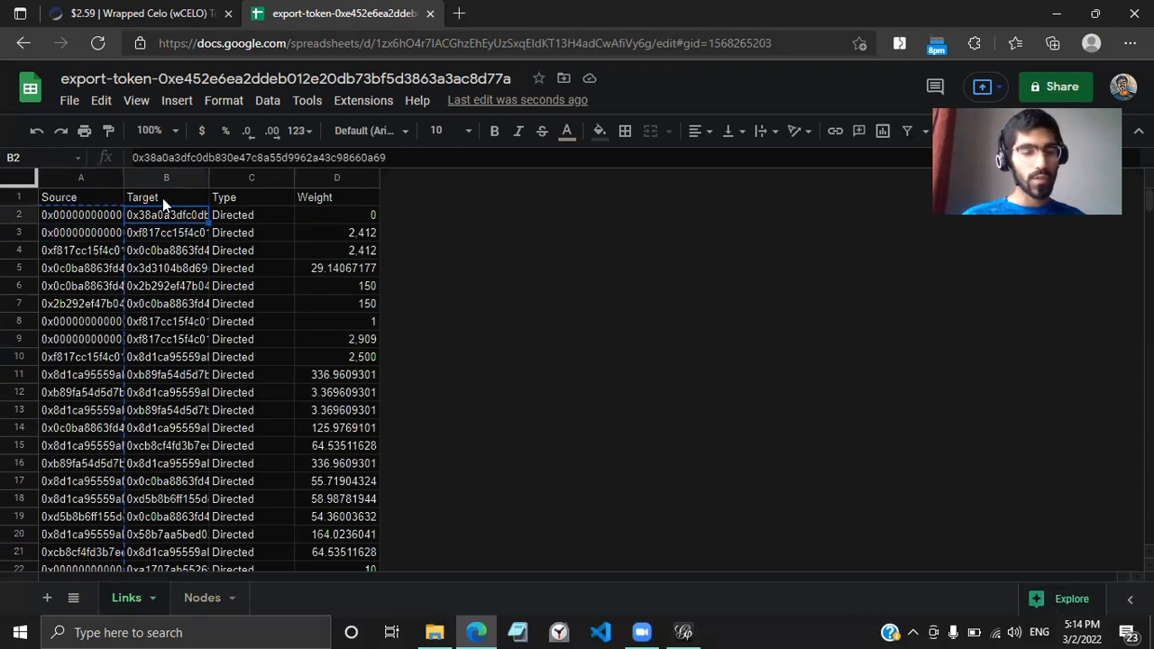
key(ctrl+shift+Down)
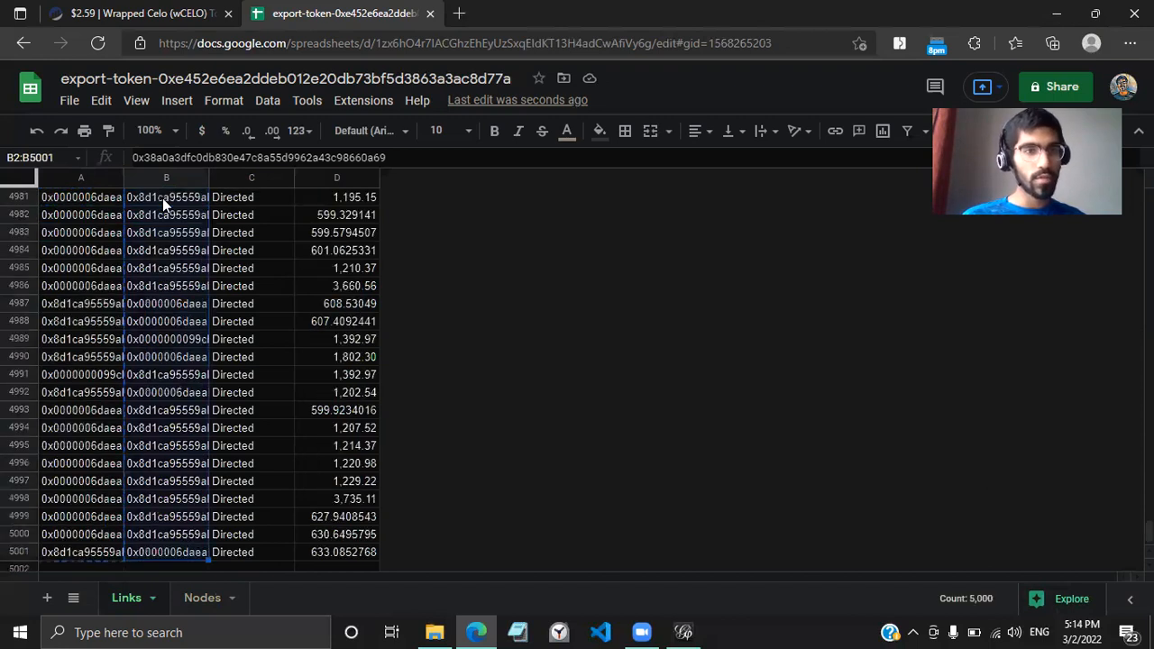
key(ctrl+c)
click(204, 598)
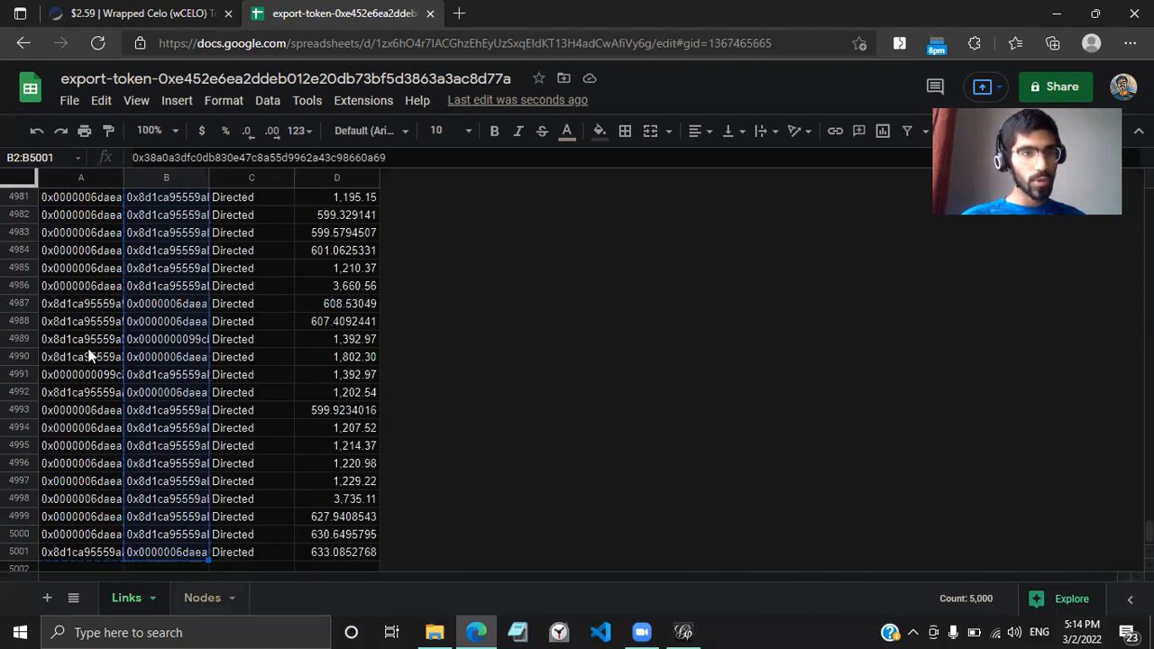
click(66, 362)
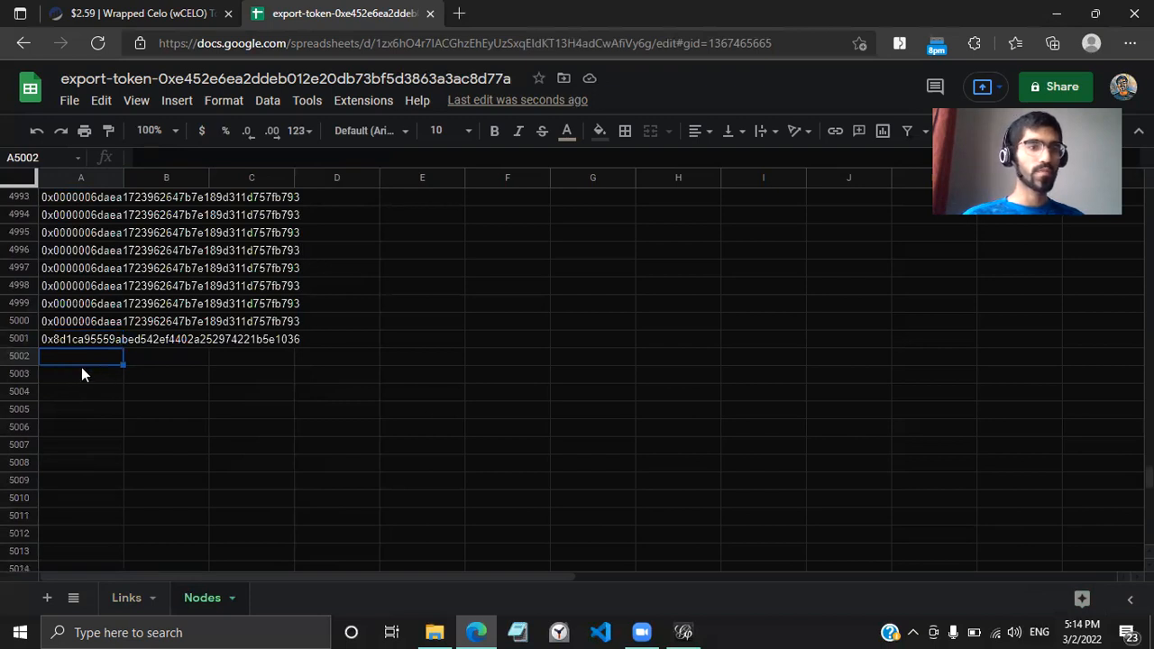
key(ctrl+v)
Step: Examine the combined Id column in the Nodes sheet from end to start for repeated addresses
click(64, 346)
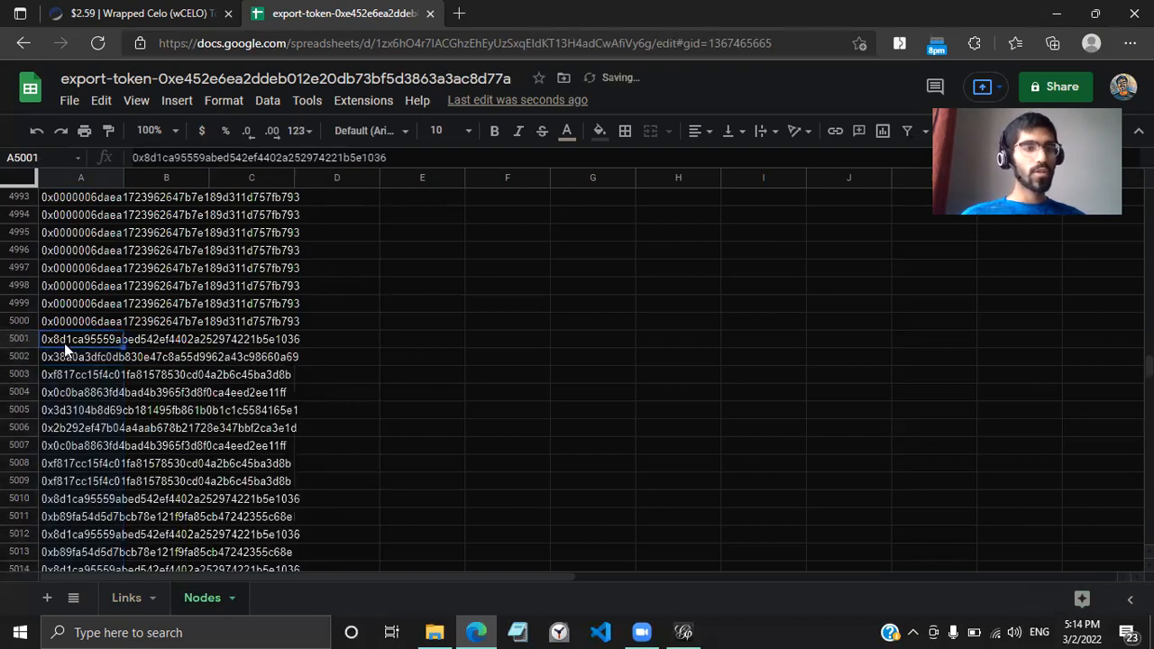
key(ctrl+Down)
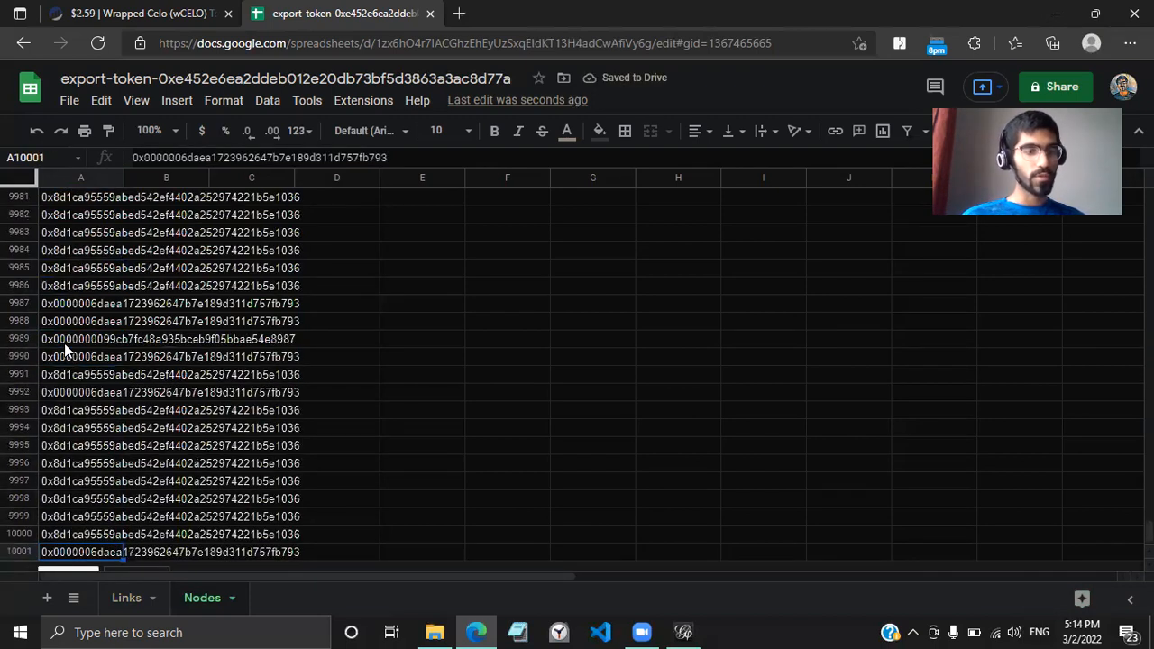
key(ctrl+Up)
key(Down)
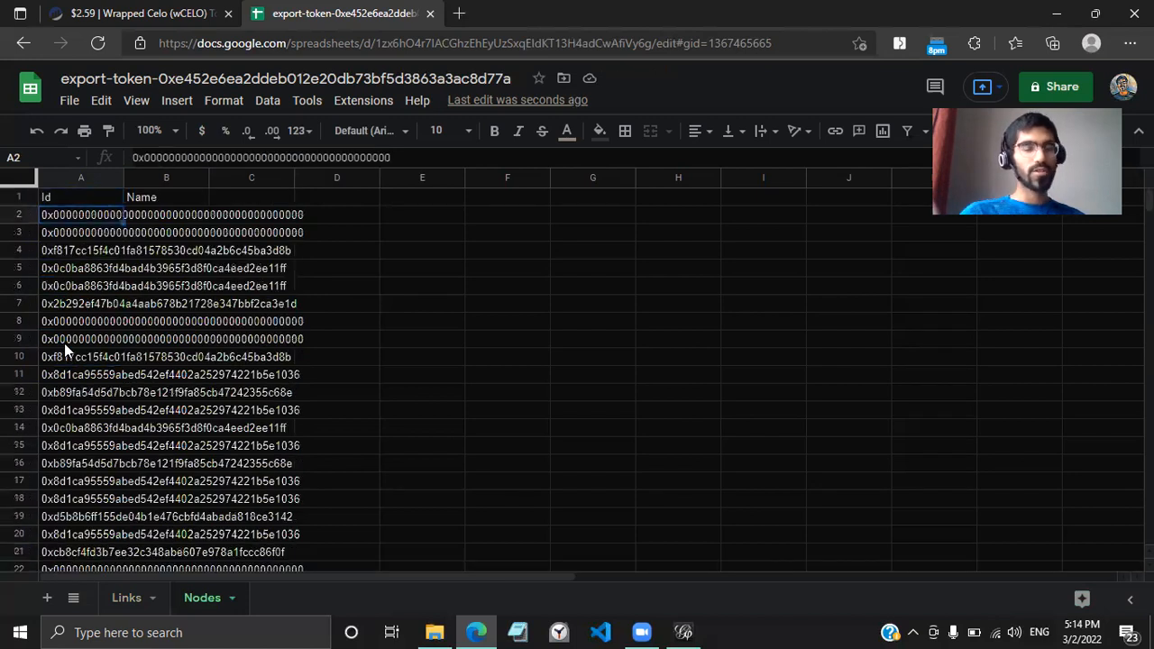
key(Down)
key(Up)
key(Down)
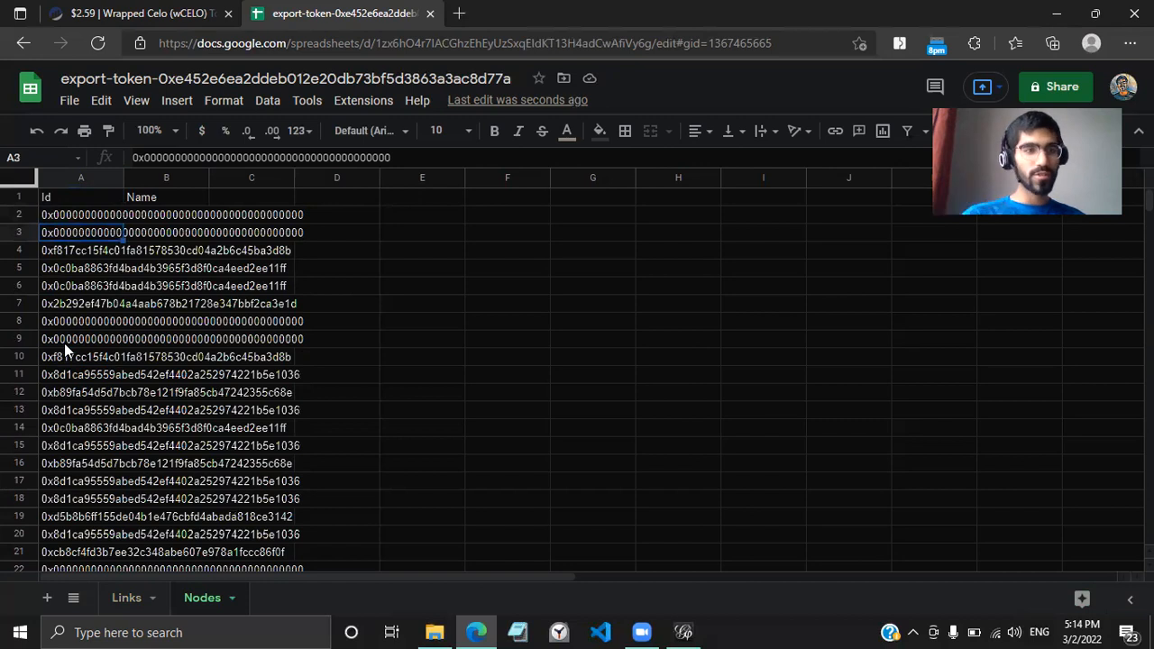
key(Up)
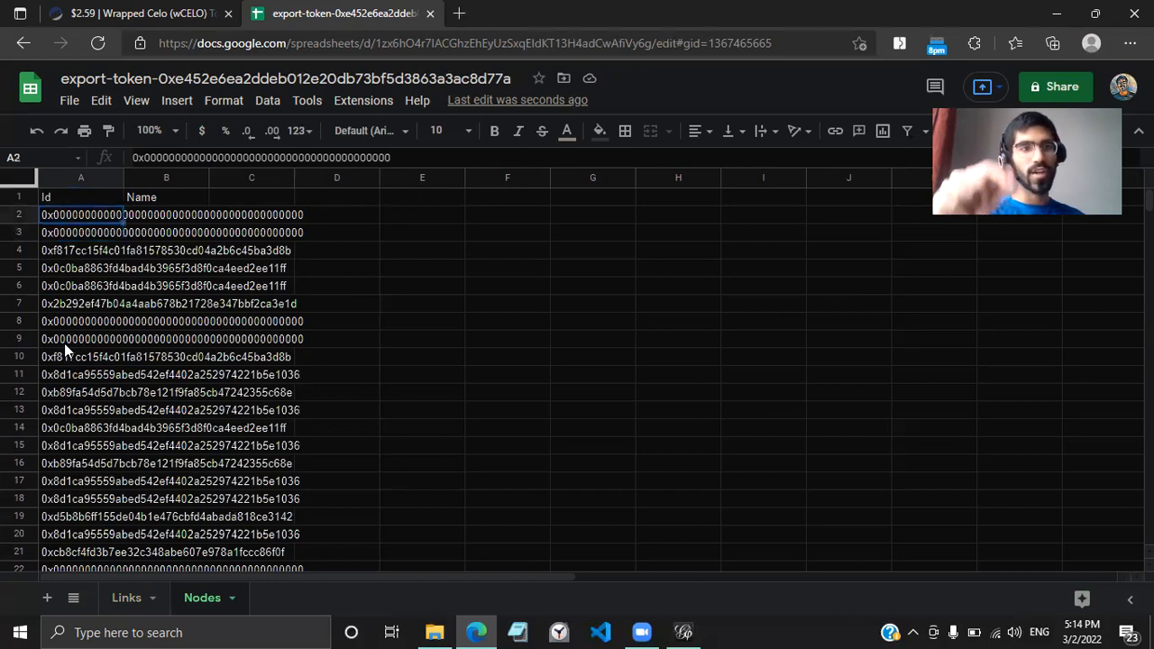
key(Down)
key(Down)
key(Down)
key(Down)
key(Down)
key(Down)
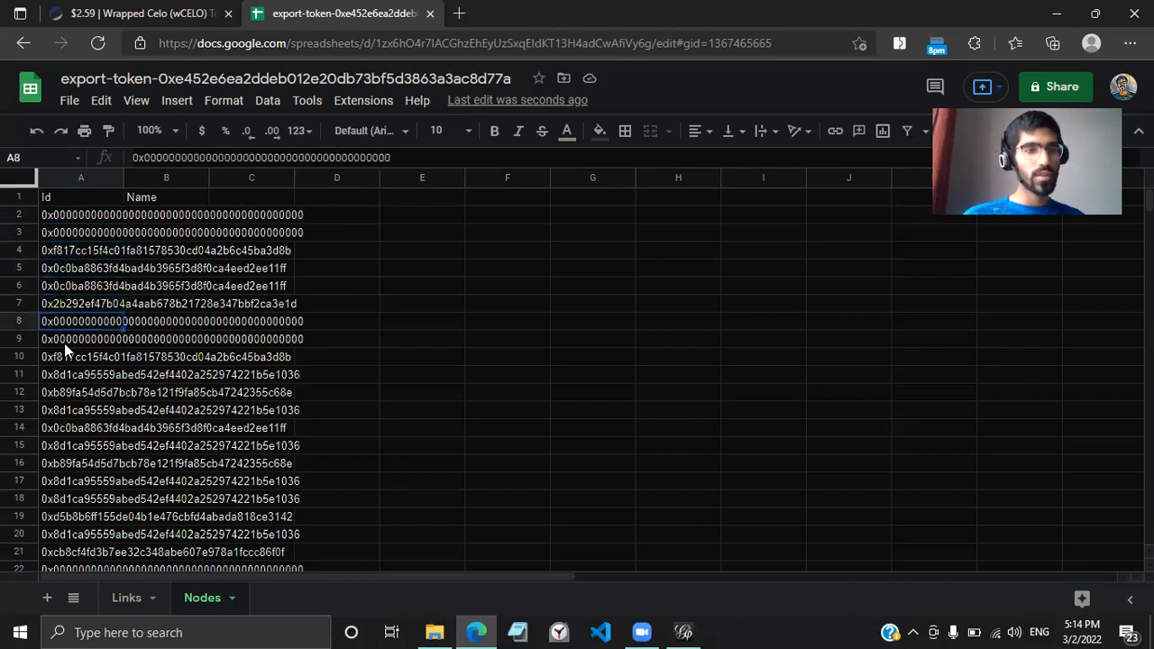
Step: Remove duplicate addresses from the Id column range A2:A10001 in the Nodes sheet, analyzing column A
click(67, 218)
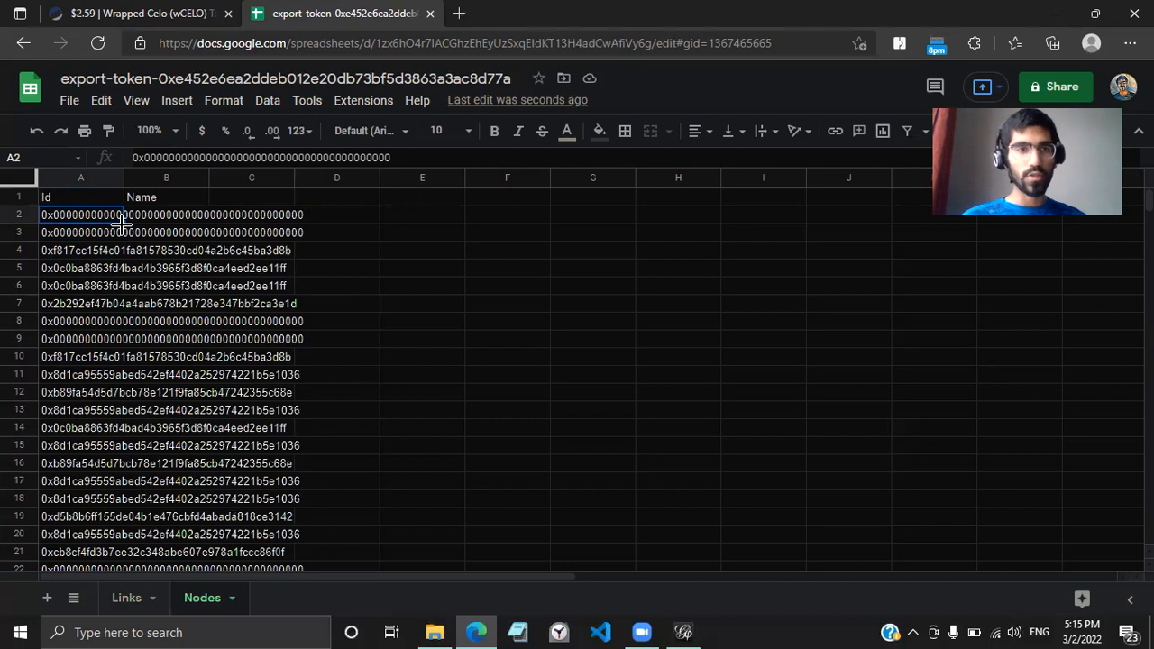
key(ctrl+shift+Down)
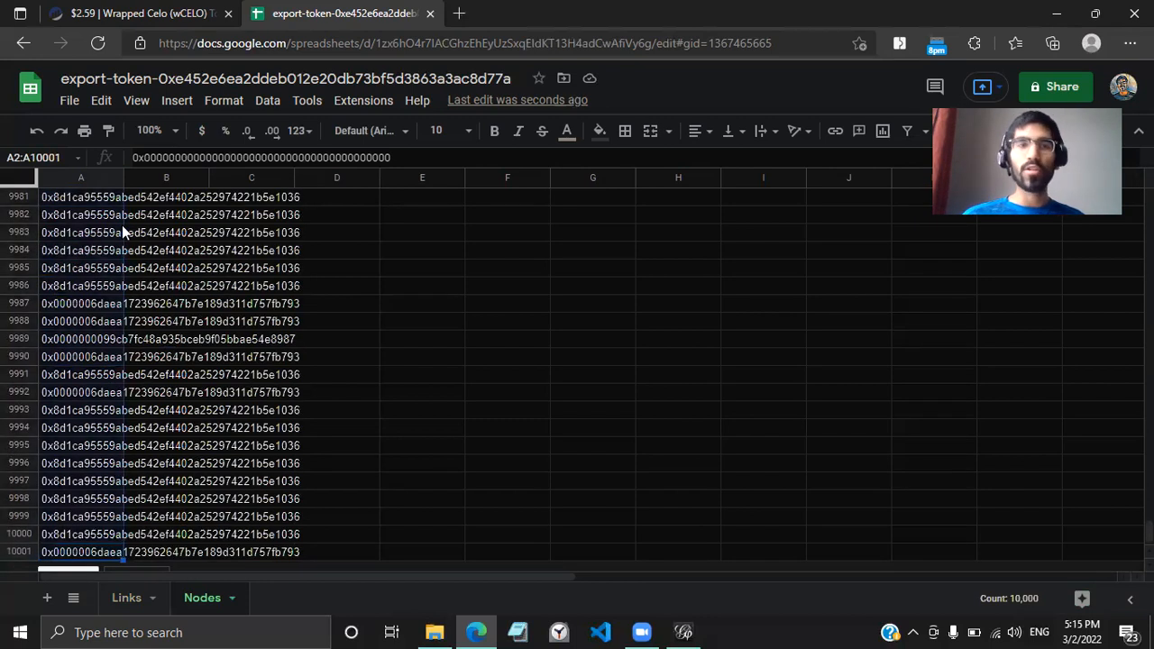
click(268, 104)
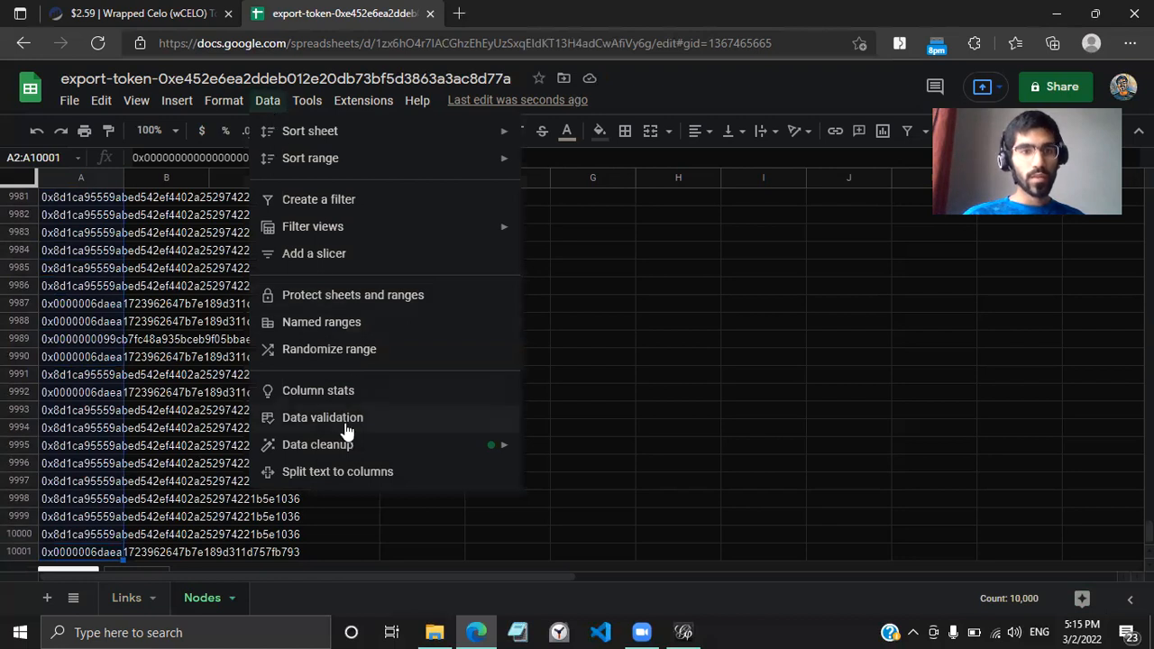
mouse_move(501, 448)
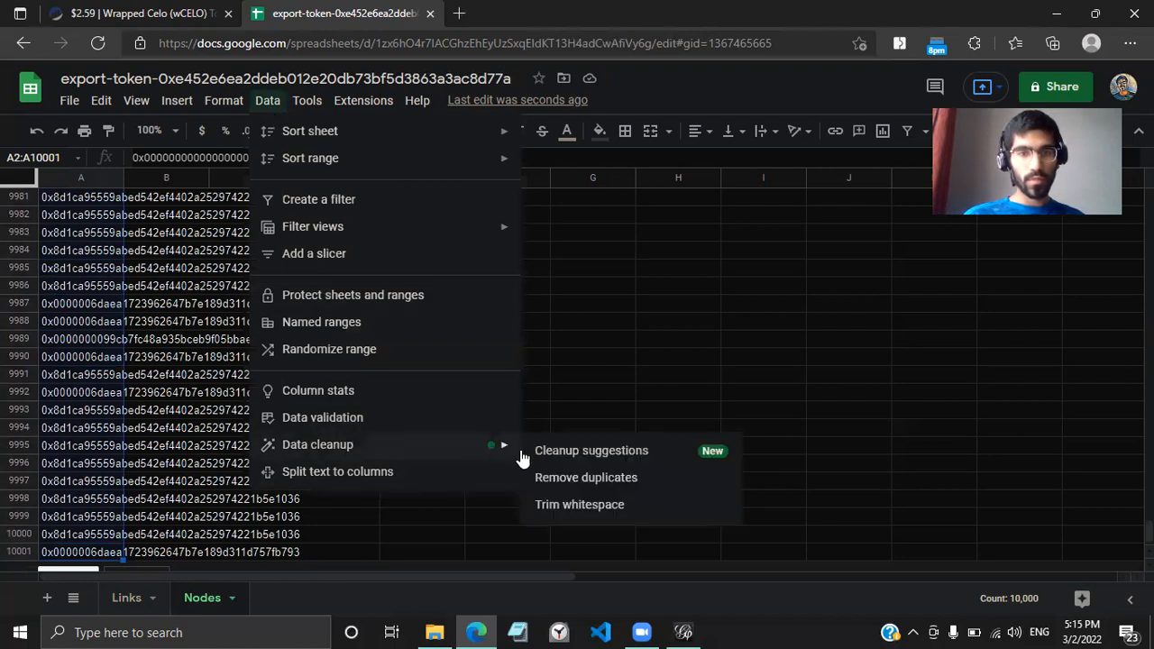
click(573, 478)
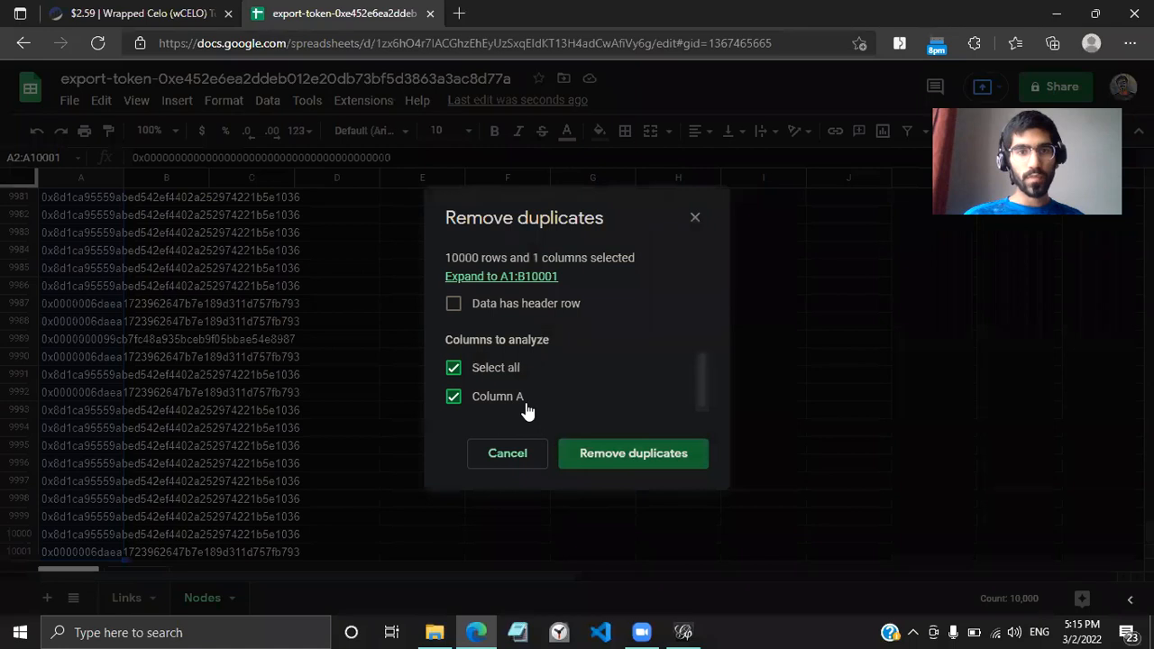
click(630, 455)
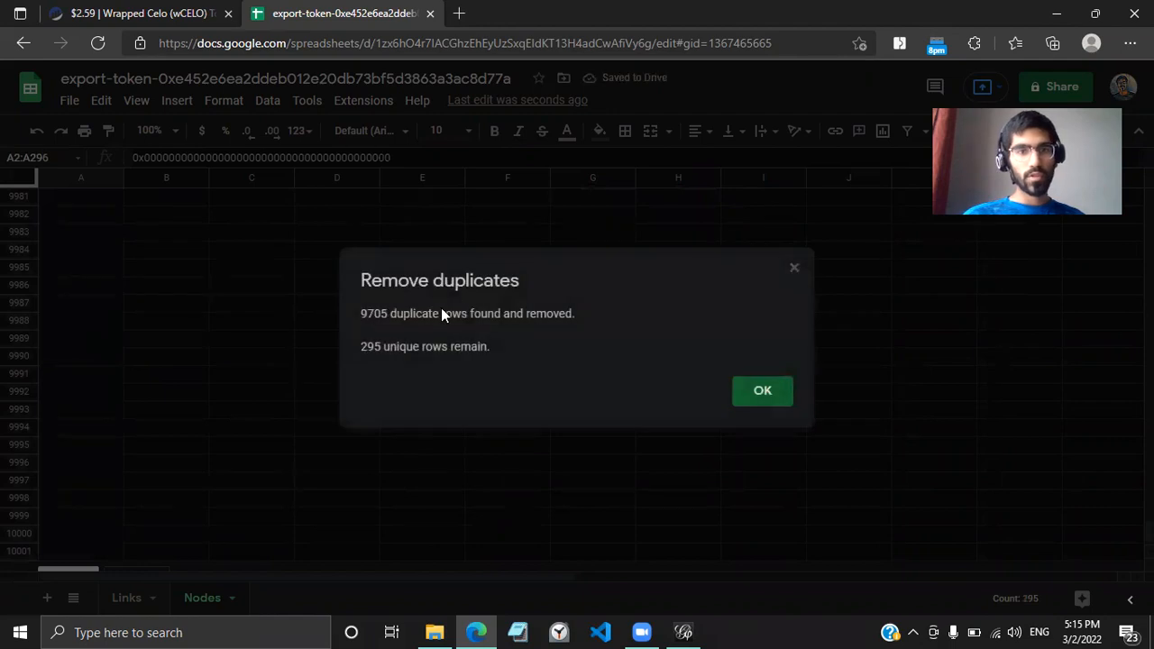
double_click(363, 314)
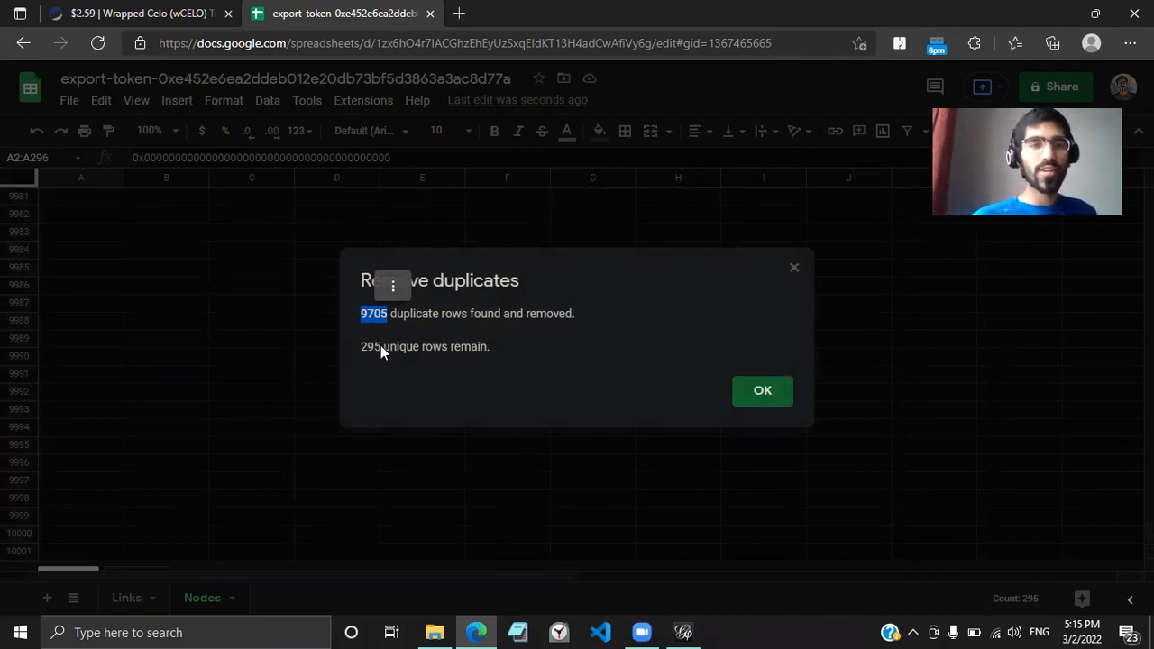
click(757, 396)
Step: Copy the unique Id addresses (A2:A296) into the Name column of the Nodes sheet, starting at B2
click(71, 303)
key(ctrl+Up)
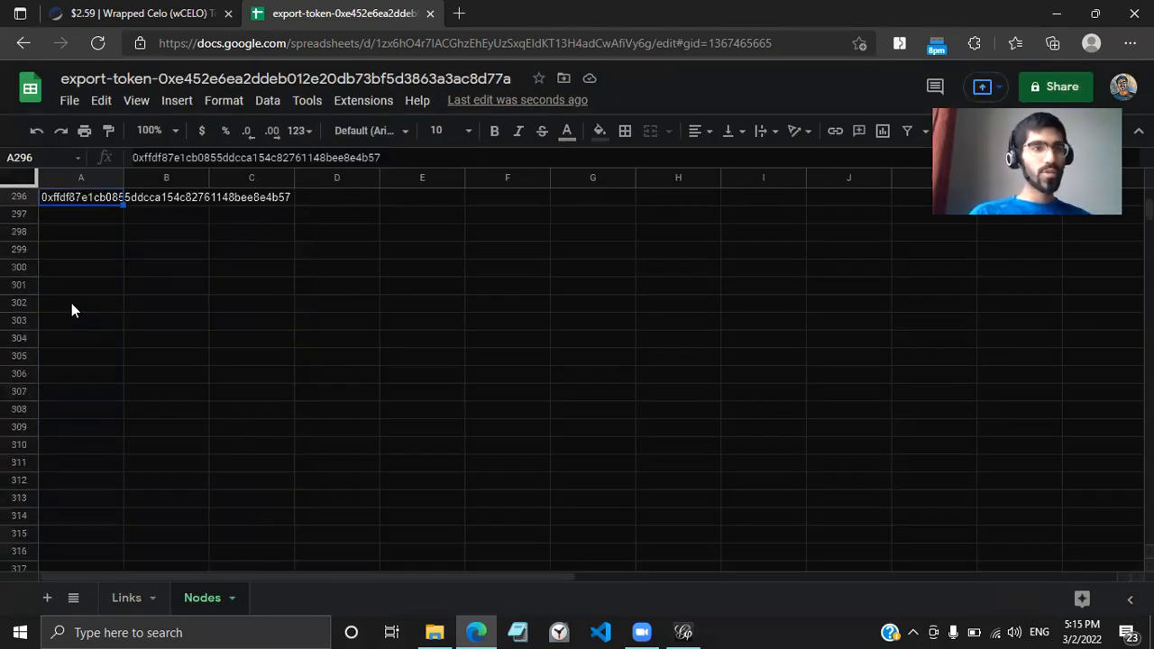
key(ctrl+Up)
key(Down)
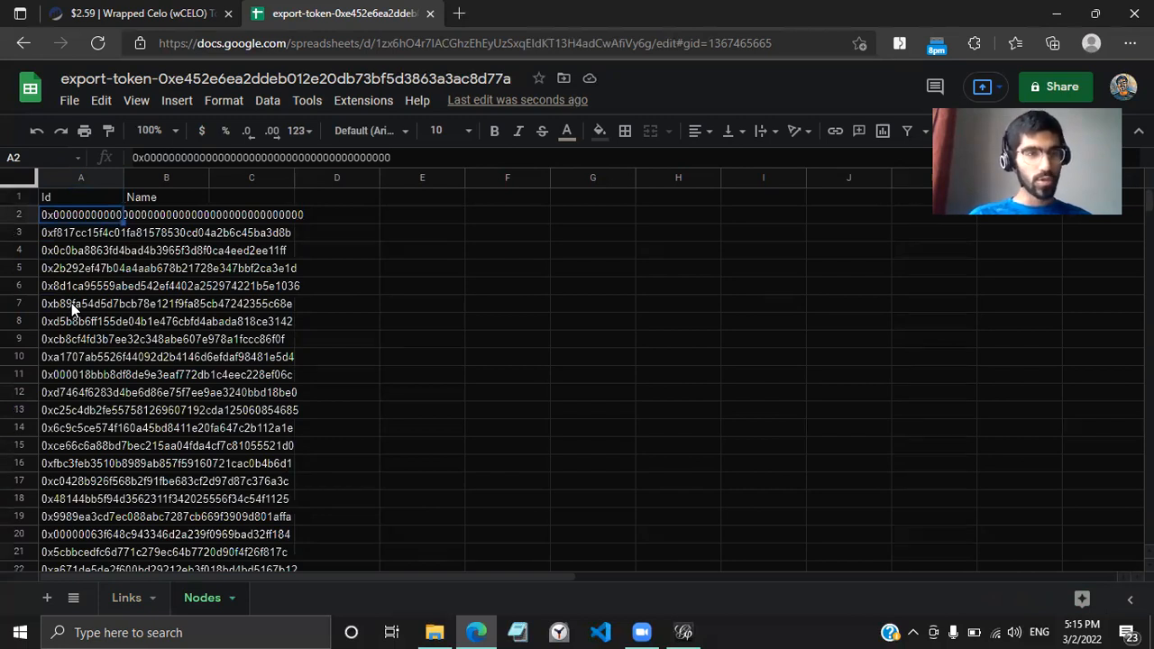
key(ctrl+shift+Down)
key(ctrl+c)
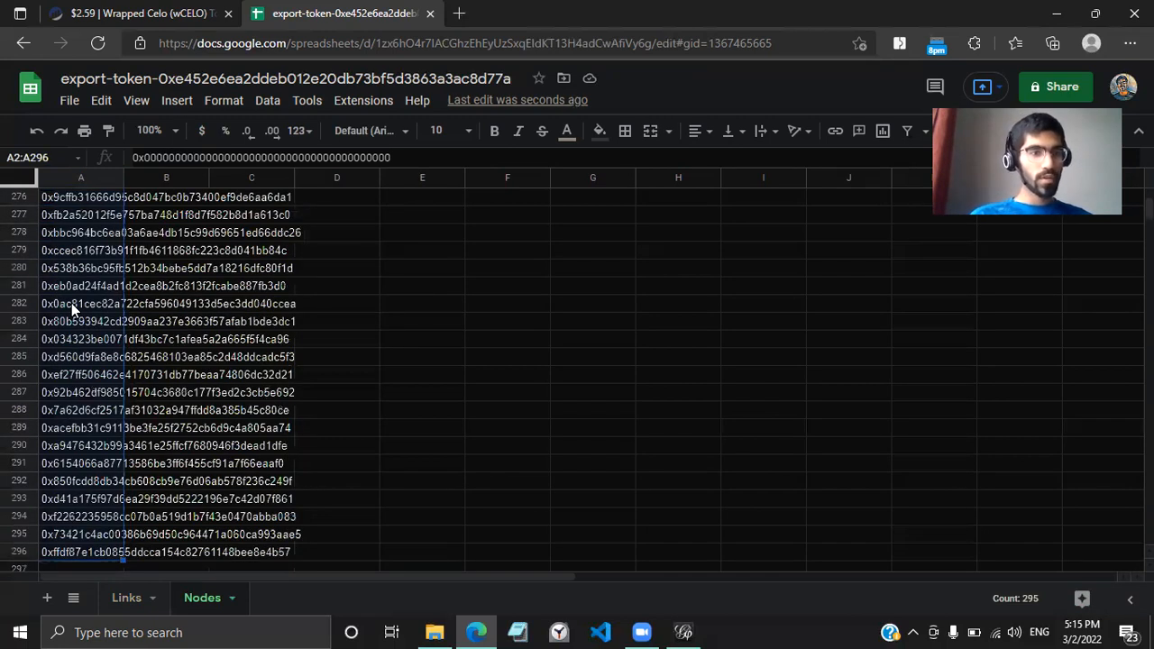
key(Right)
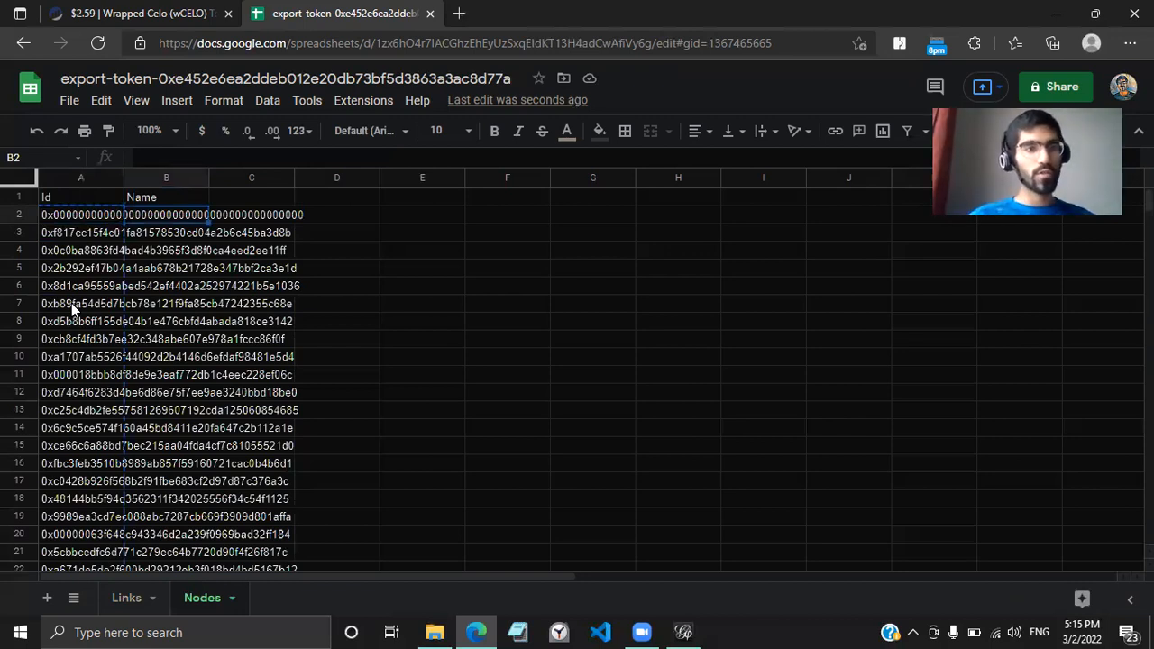
key(ctrl+v)
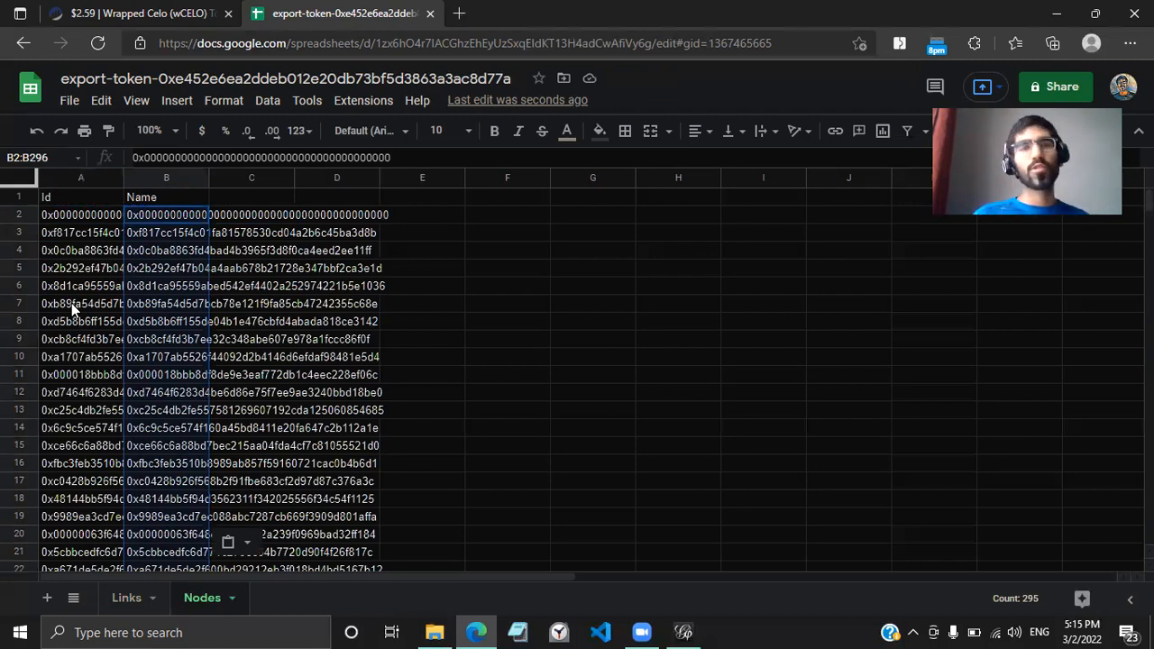
Step: Replace the first Name entry in B2 with a sample person's name, and undo the replacement
key(Up)
key(Down)
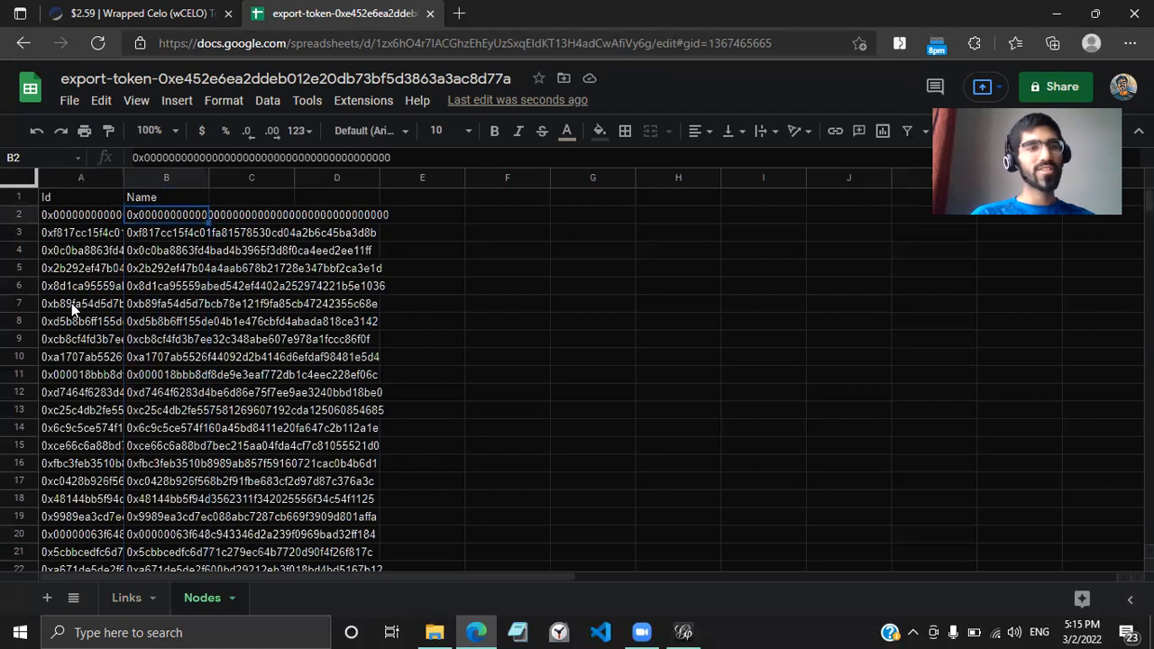
text(Bob Smith)
key(Return)
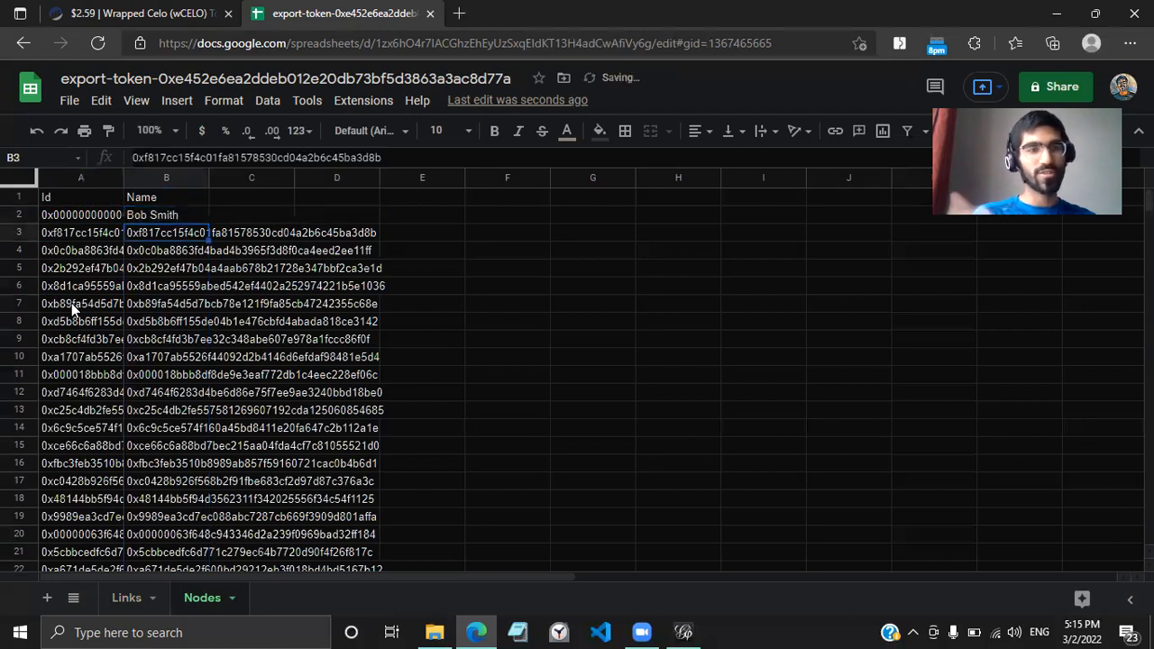
key(ctrl+z)
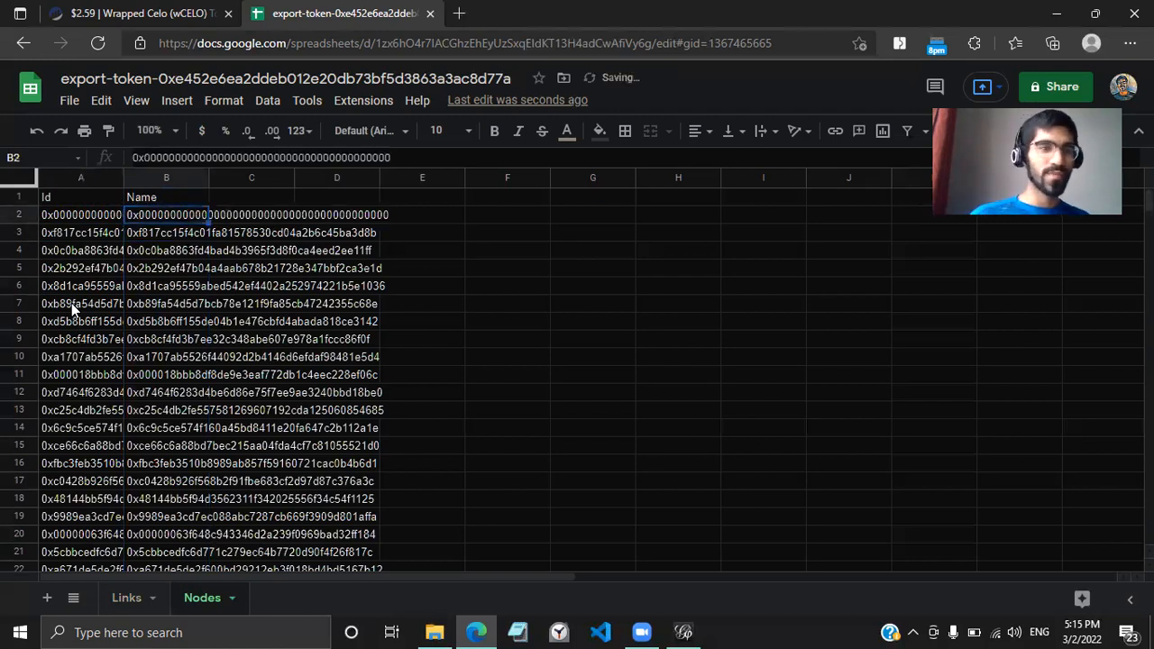
key(Left)
key(Right)
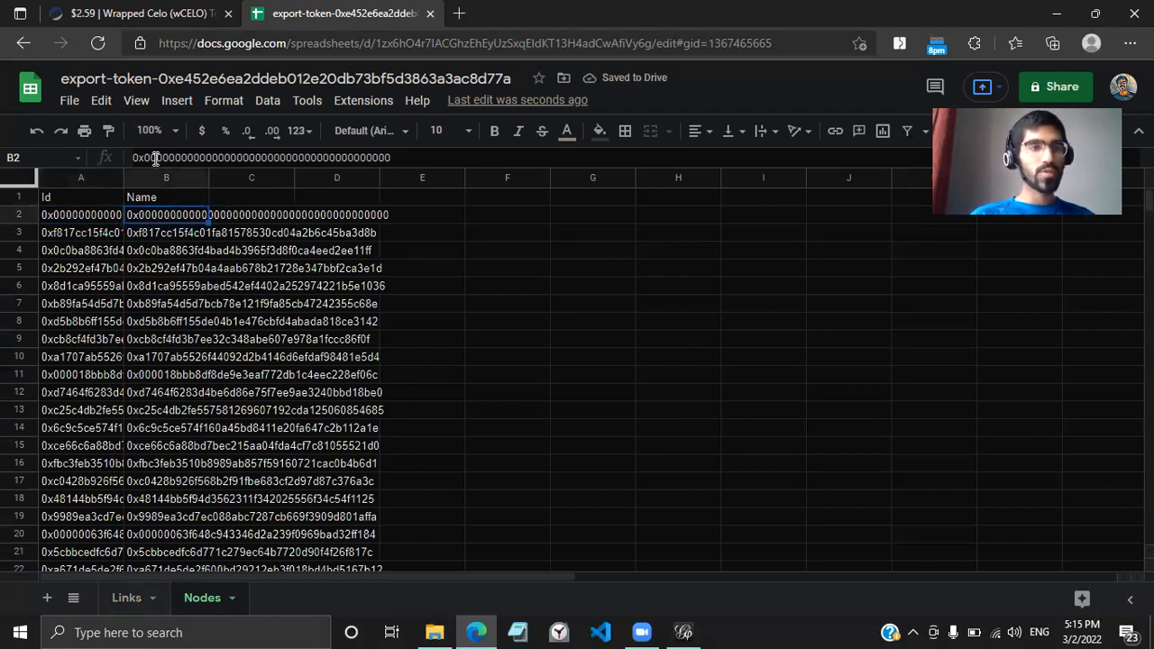
Step: Download the spreadsheet as a Microsoft Excel (.xlsx) file
click(69, 100)
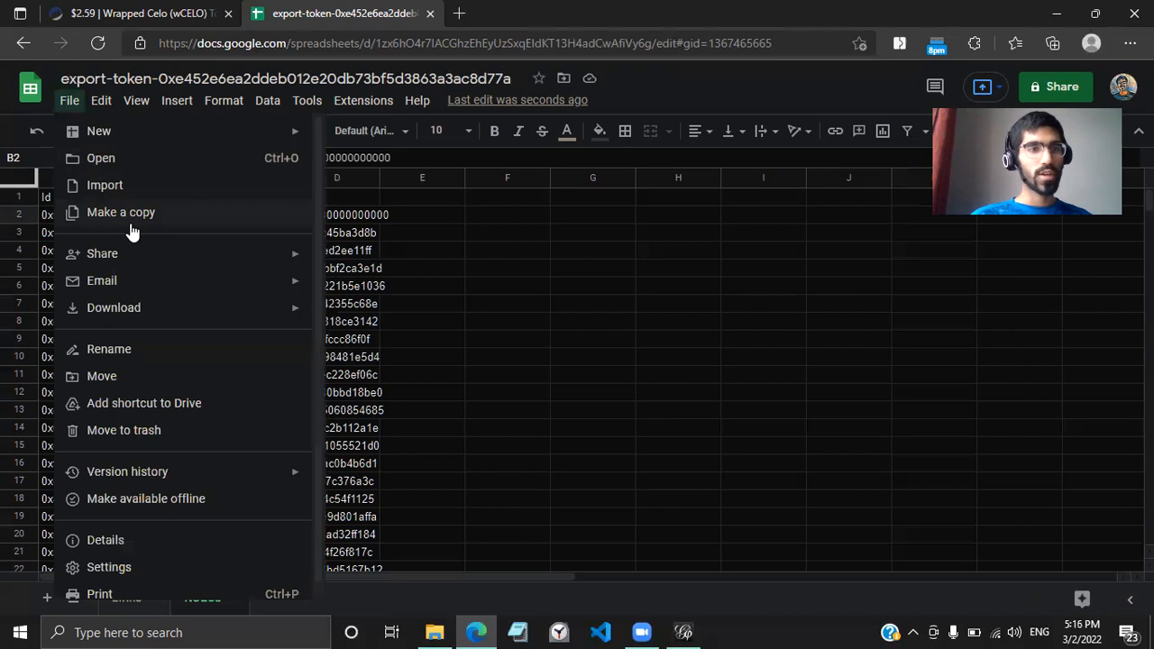
mouse_move(284, 307)
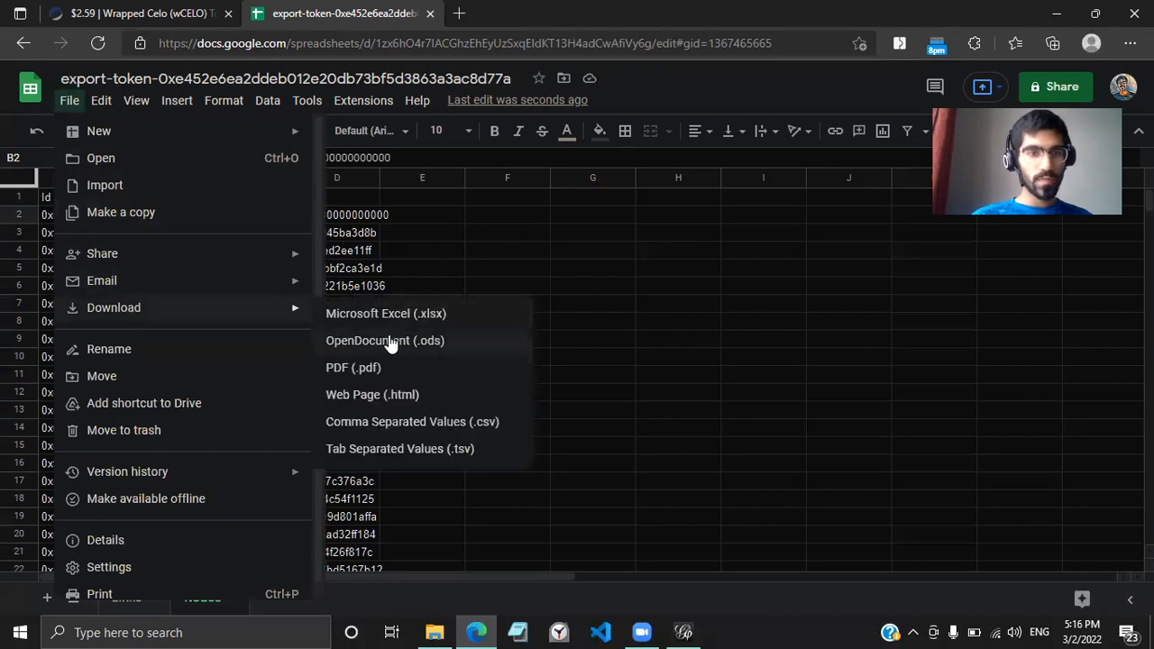
click(392, 313)
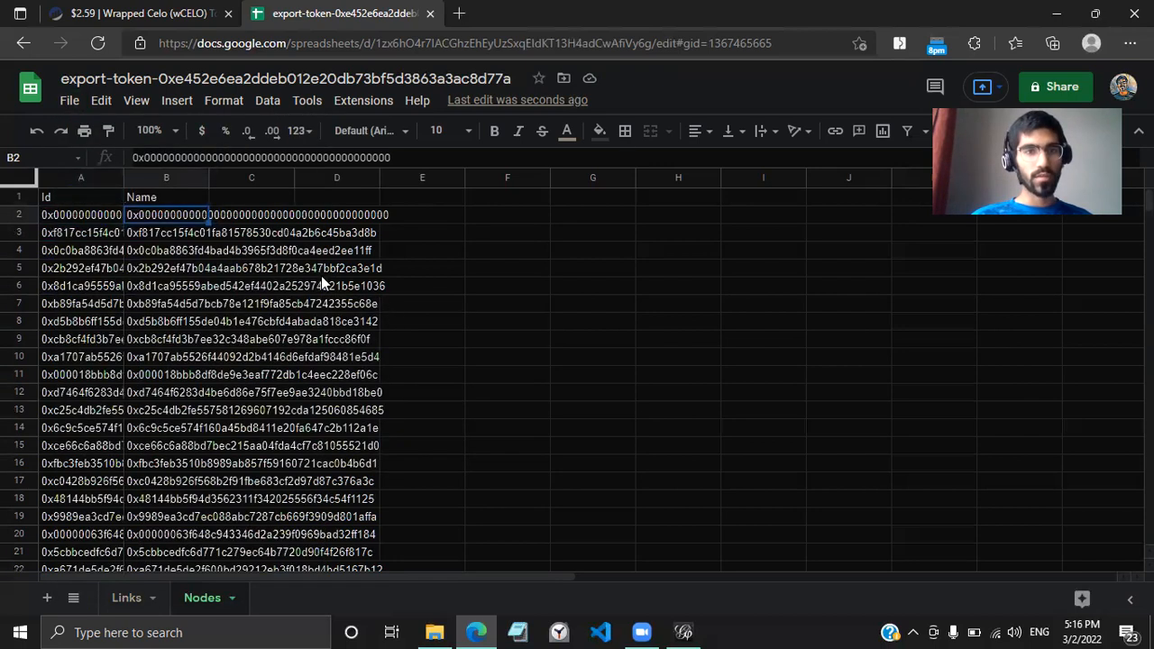
Step: Download the Nodes sheet as a Comma Separated Values (.csv) file
click(67, 104)
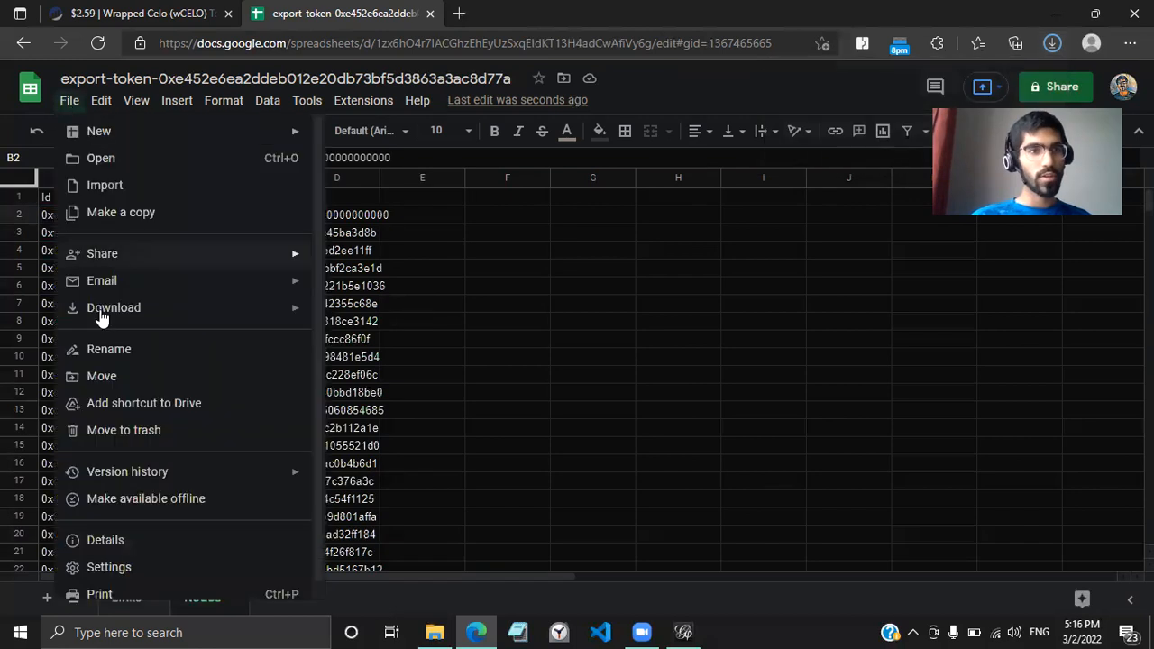
mouse_move(127, 309)
click(400, 422)
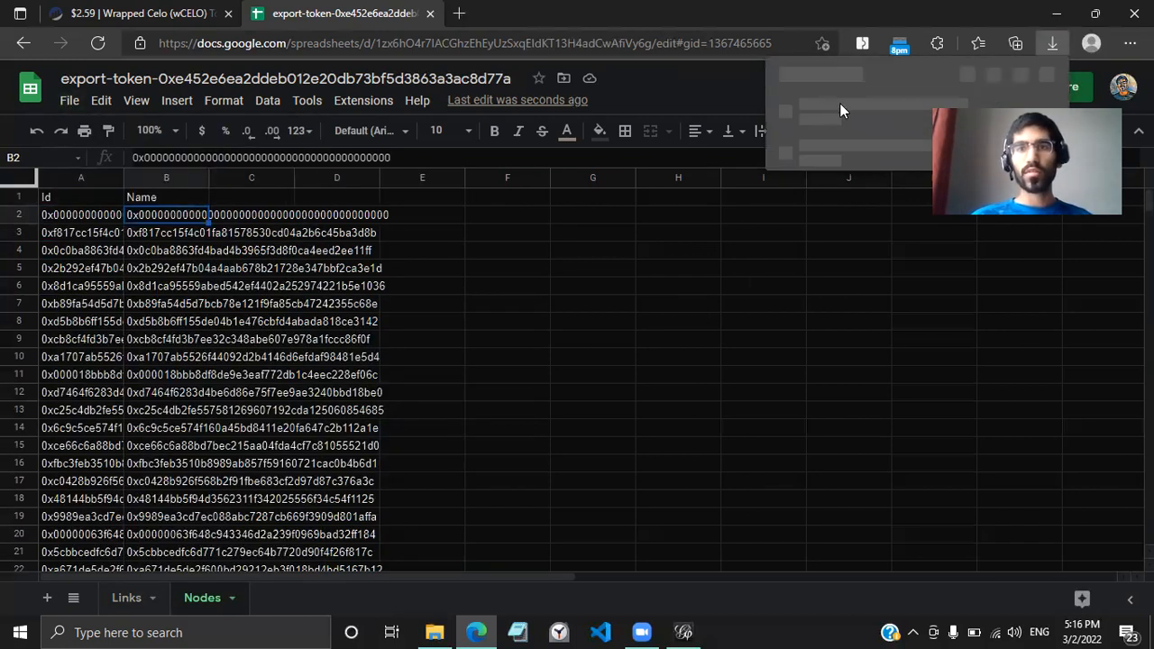
Step: Delete the downloaded .xlsx export from the Downloads folder and open the exported Nodes CSV in Excel
click(996, 107)
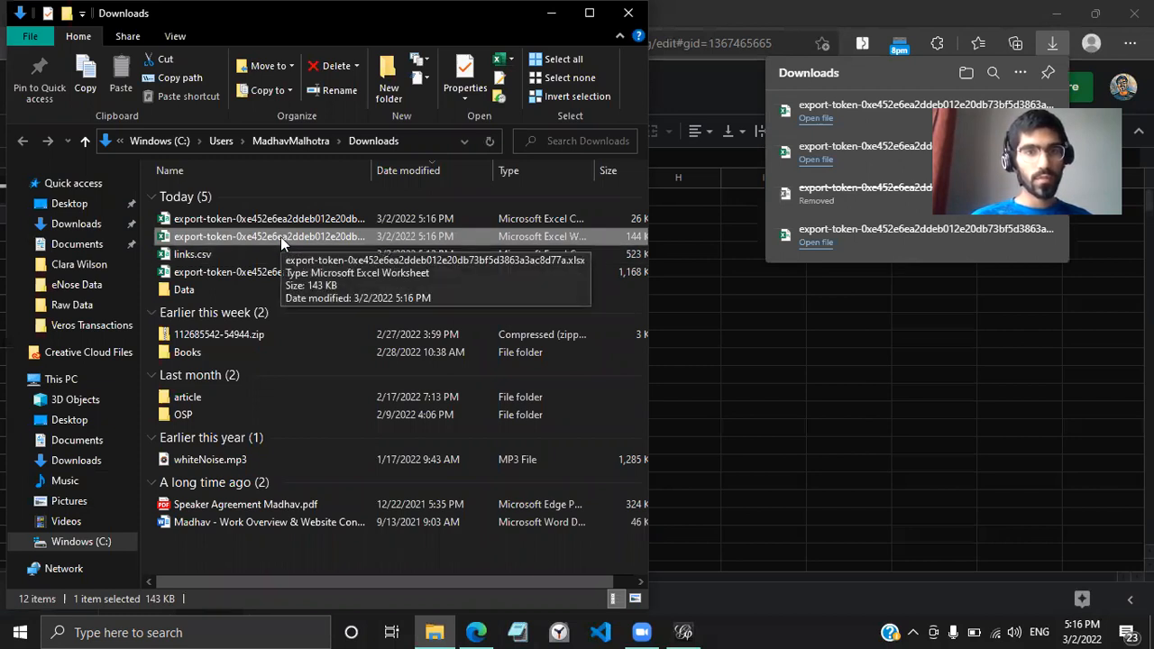
key(Delete)
click(240, 224)
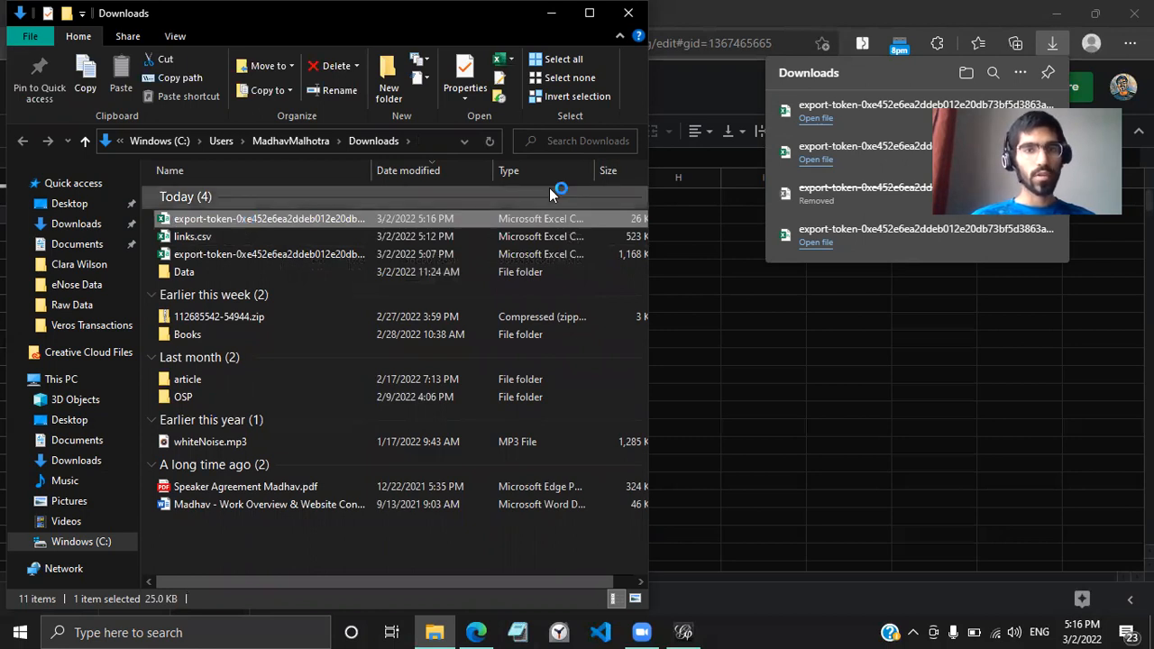
double_click(265, 223)
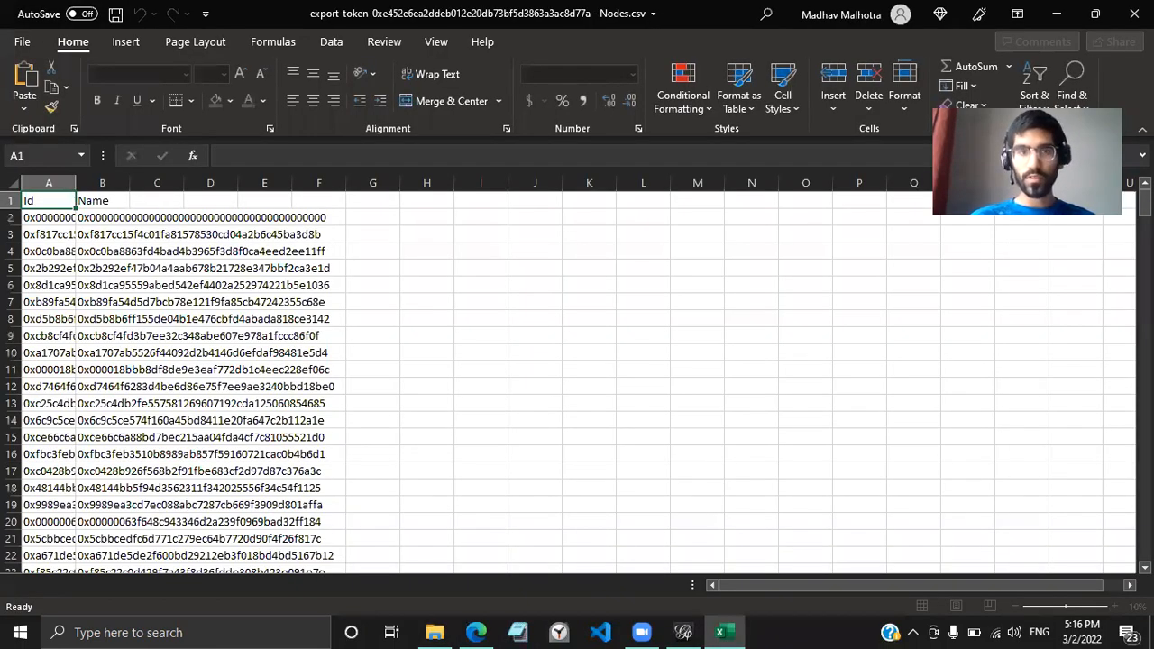
Step: Close the opened Nodes CSV and rename the exported file in the Downloads folder to nodes.csv
click(1134, 14)
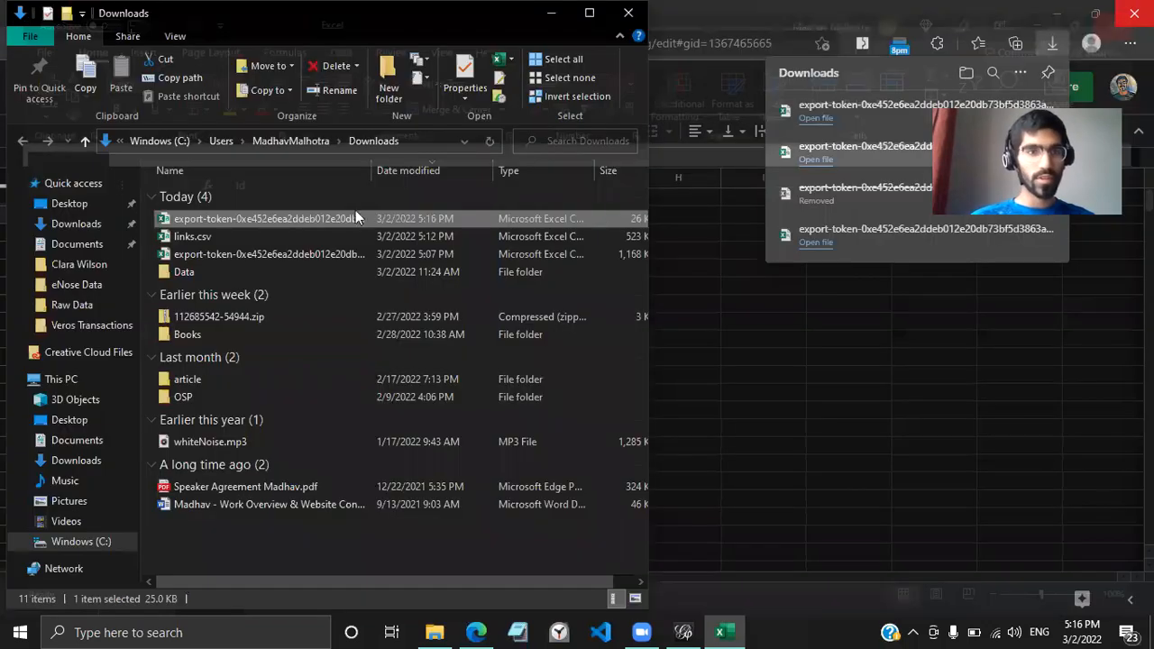
click(291, 218)
text(nodes)
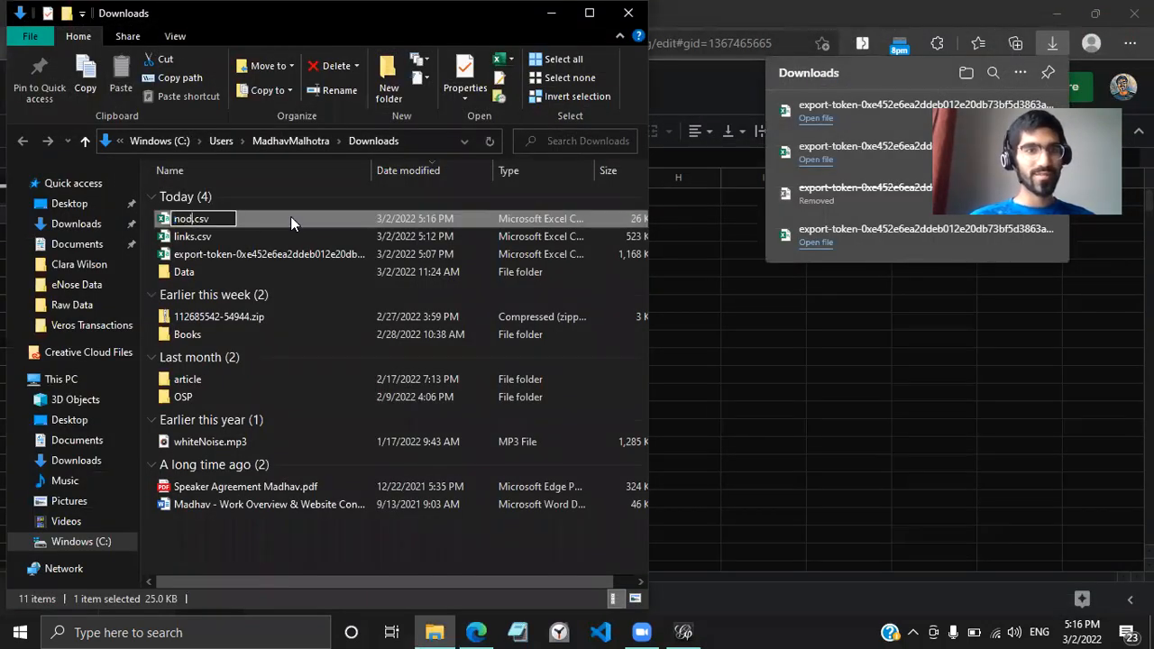
key(Return)
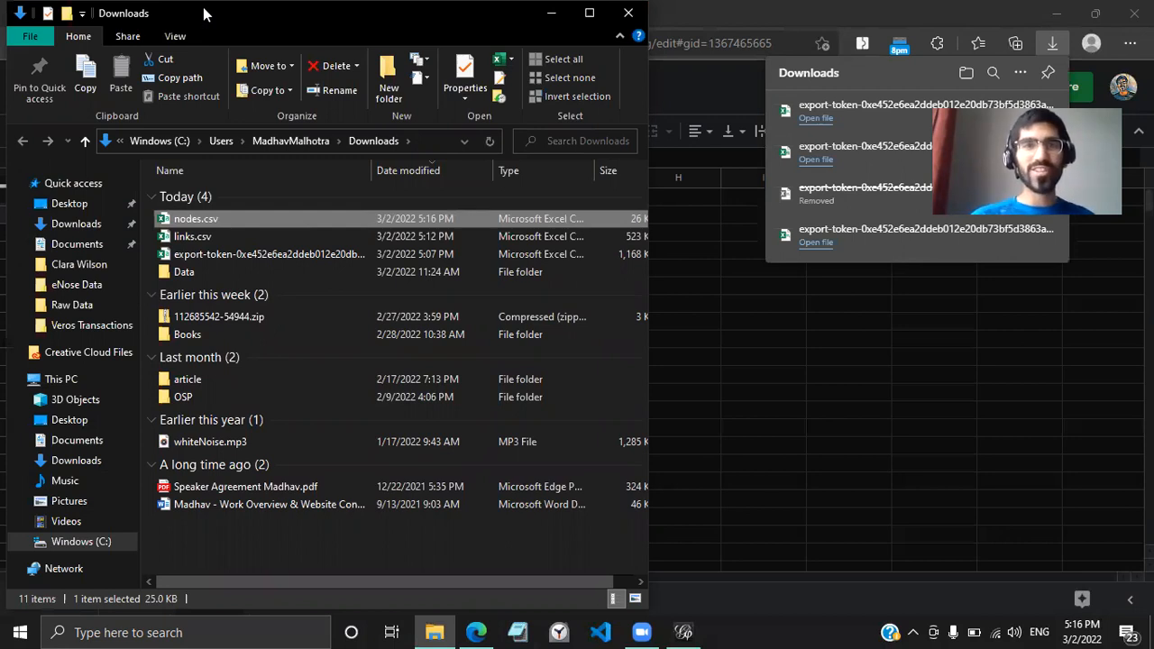
Step: Return to the browser, review the Links sheet from its header row, and close the Google Sheets spreadsheet
key(alt+Tab)
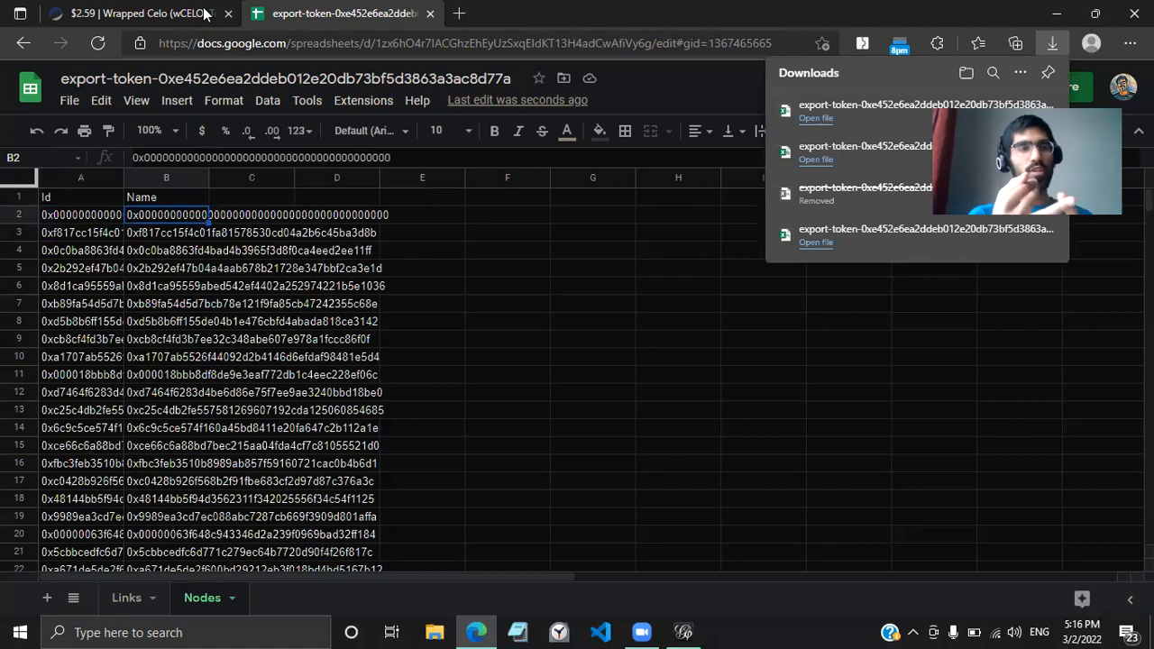
click(150, 10)
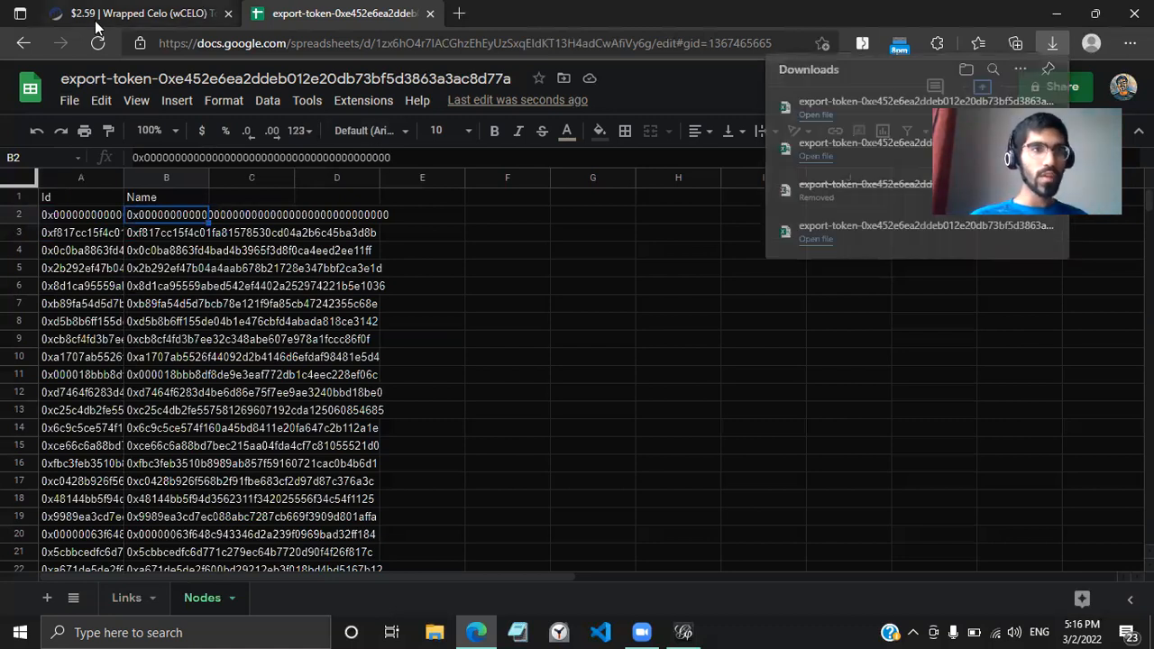
click(307, 13)
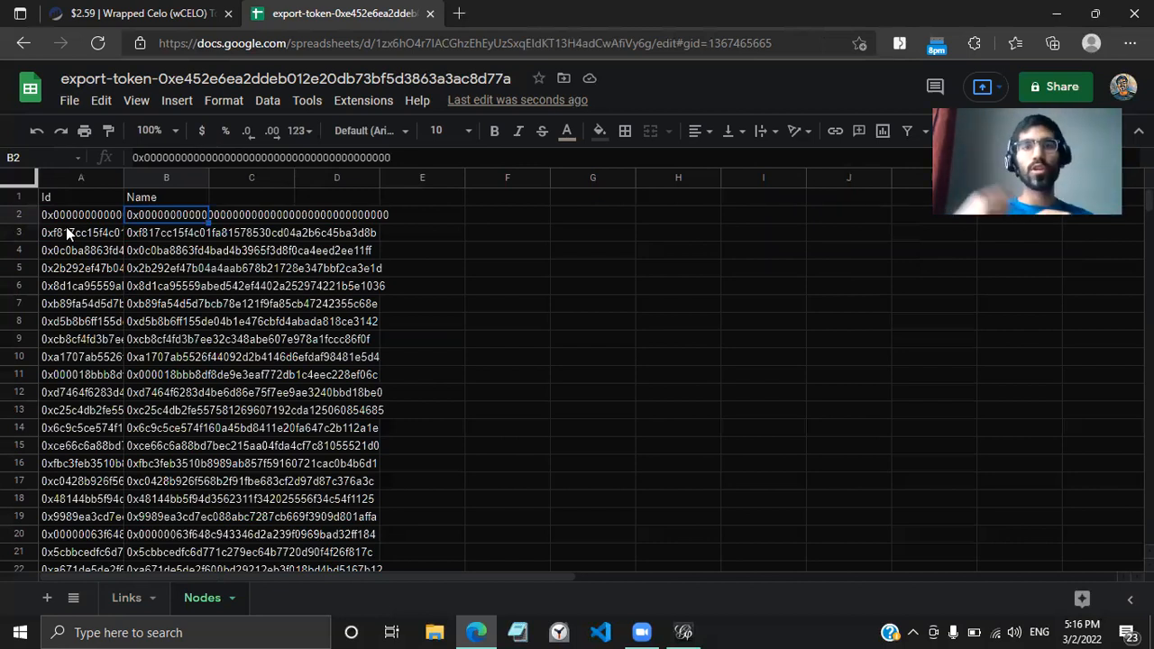
click(143, 602)
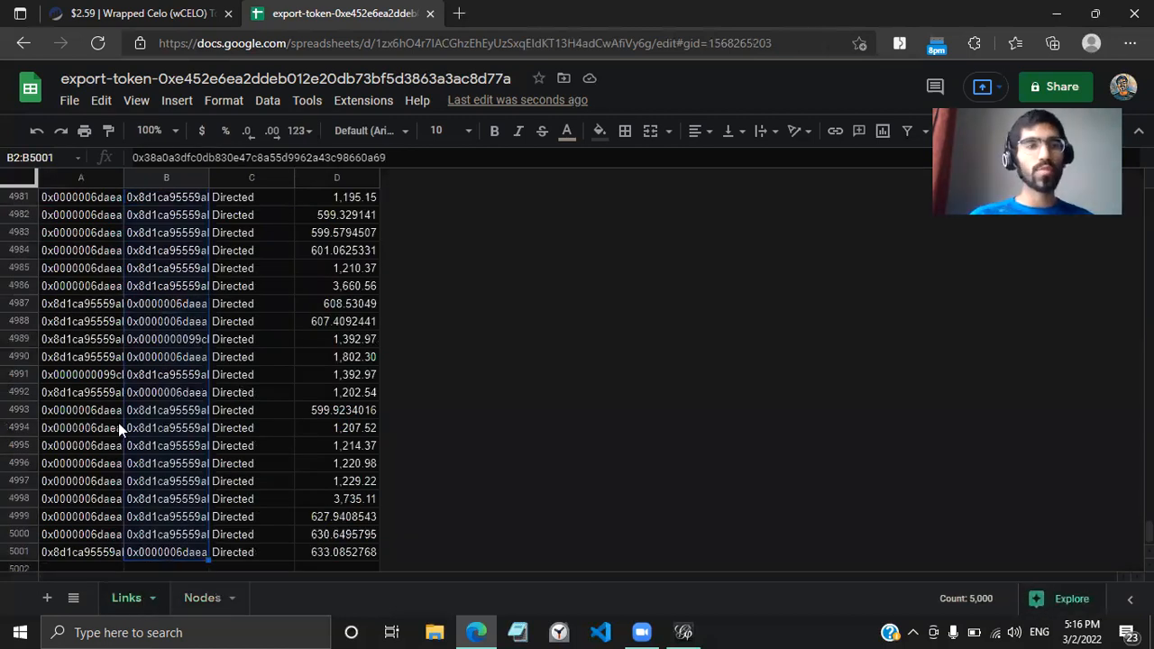
click(119, 422)
key(ctrl+Home)
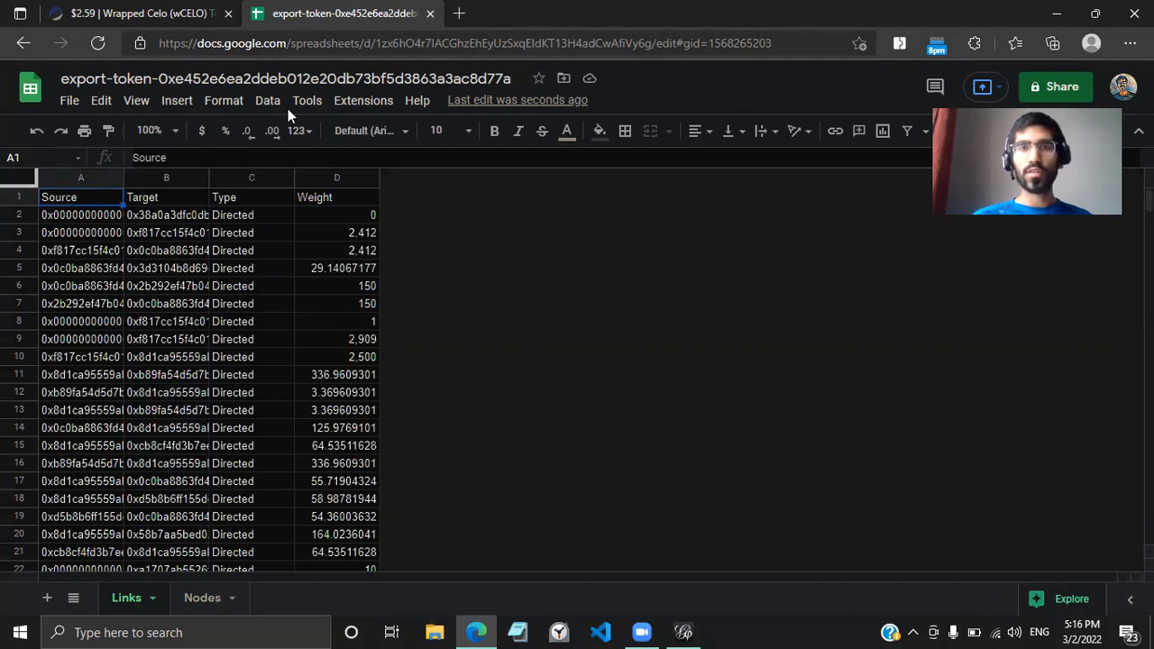
key(ctrl+w)
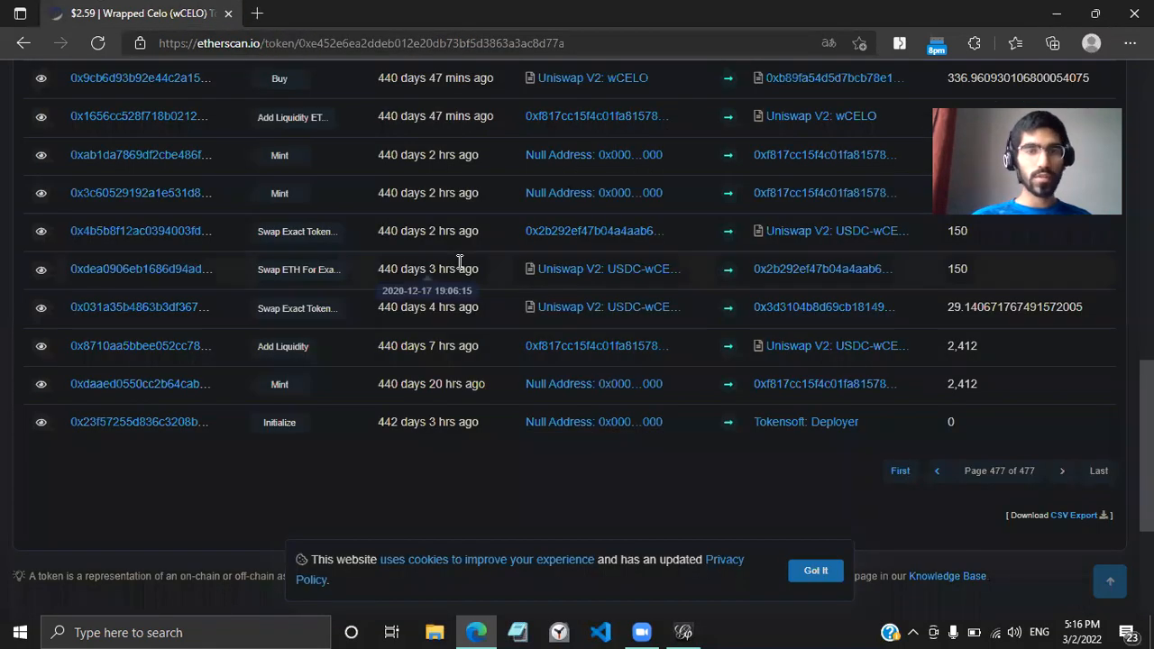
Step: Switch to Gephi, maximize its window, and create a new project from the welcome dialog
click(684, 632)
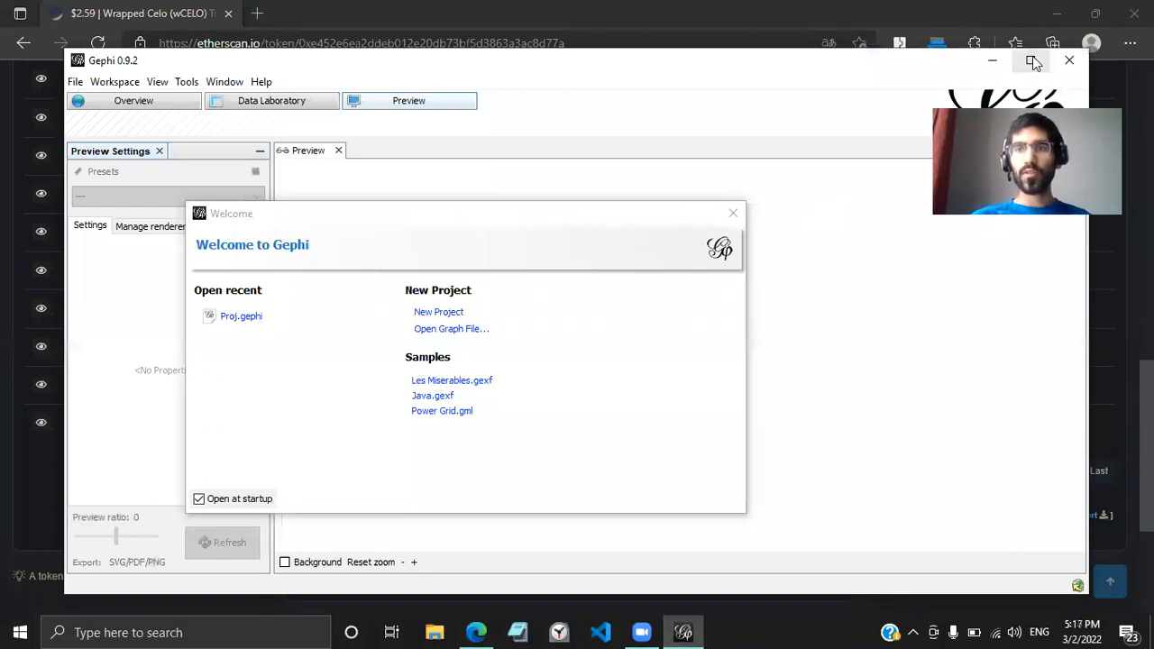
click(1033, 62)
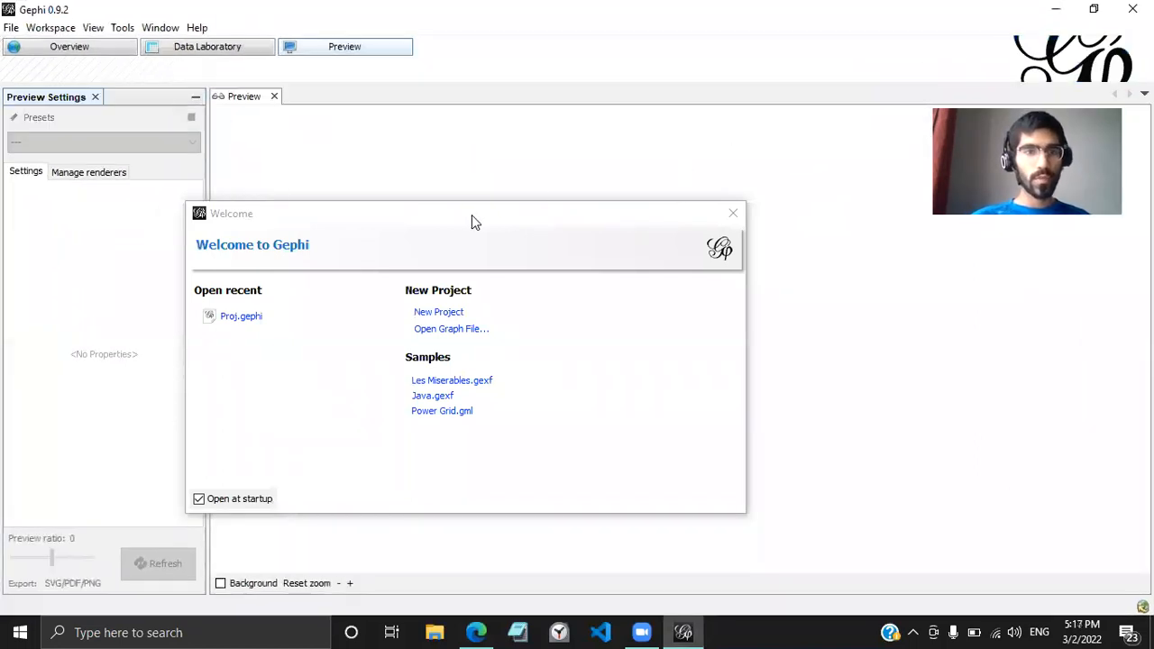
drag(472, 215, 541, 193)
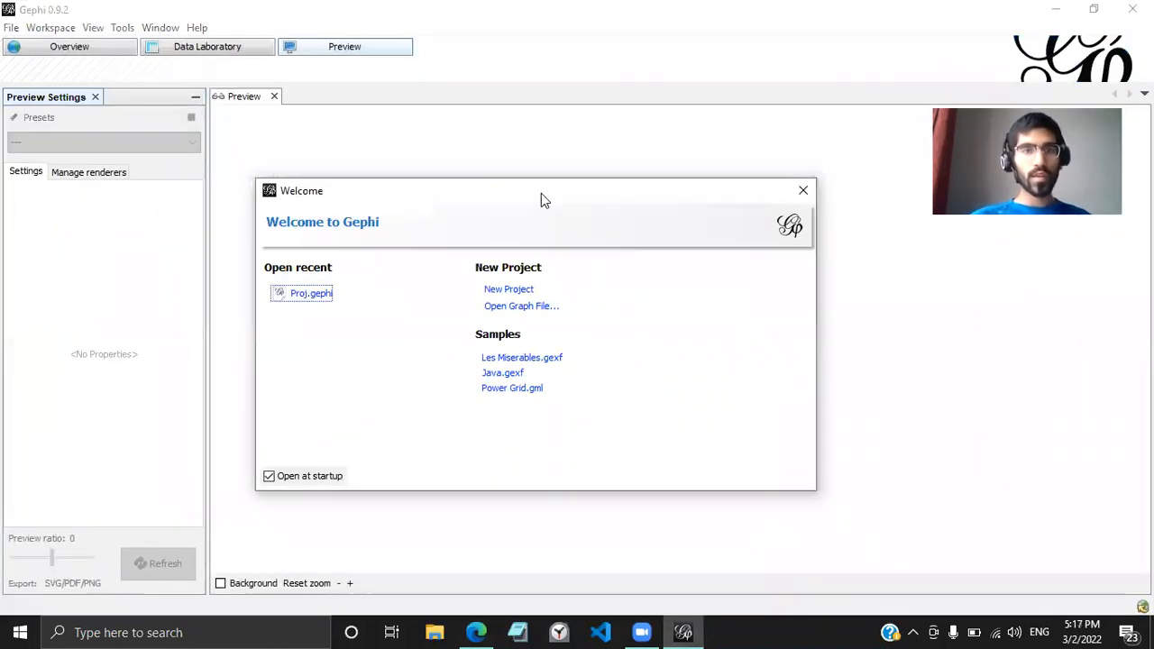
click(510, 291)
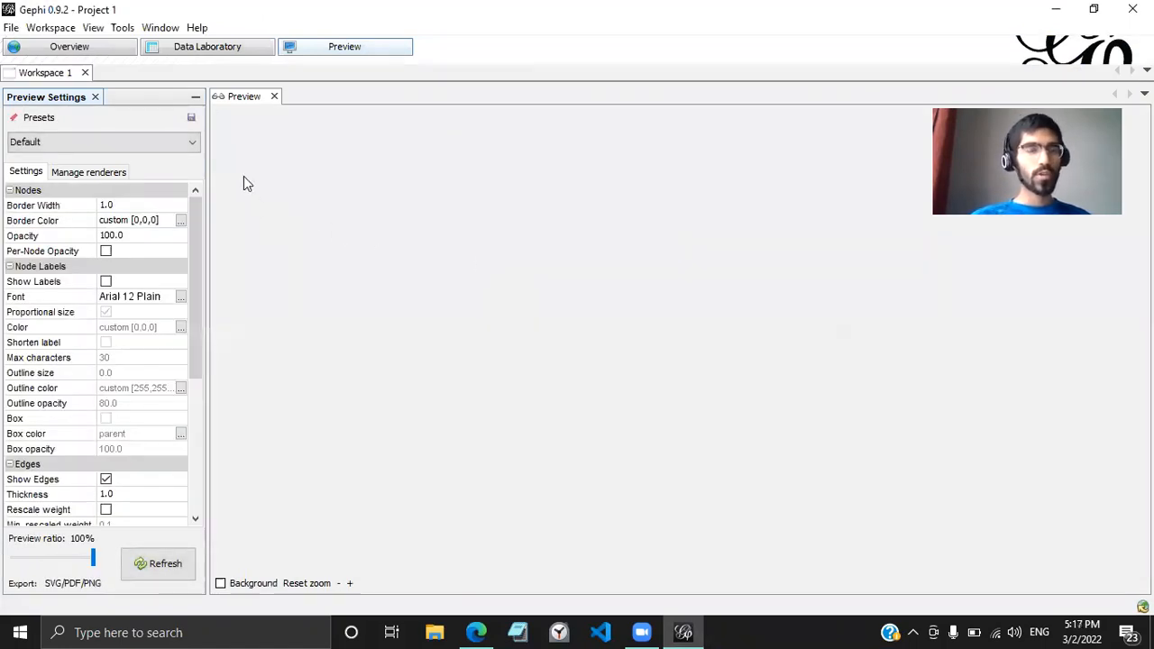
Step: Start a spreadsheet import and open nodes.csv from the Downloads folder
click(14, 30)
mouse_move(91, 176)
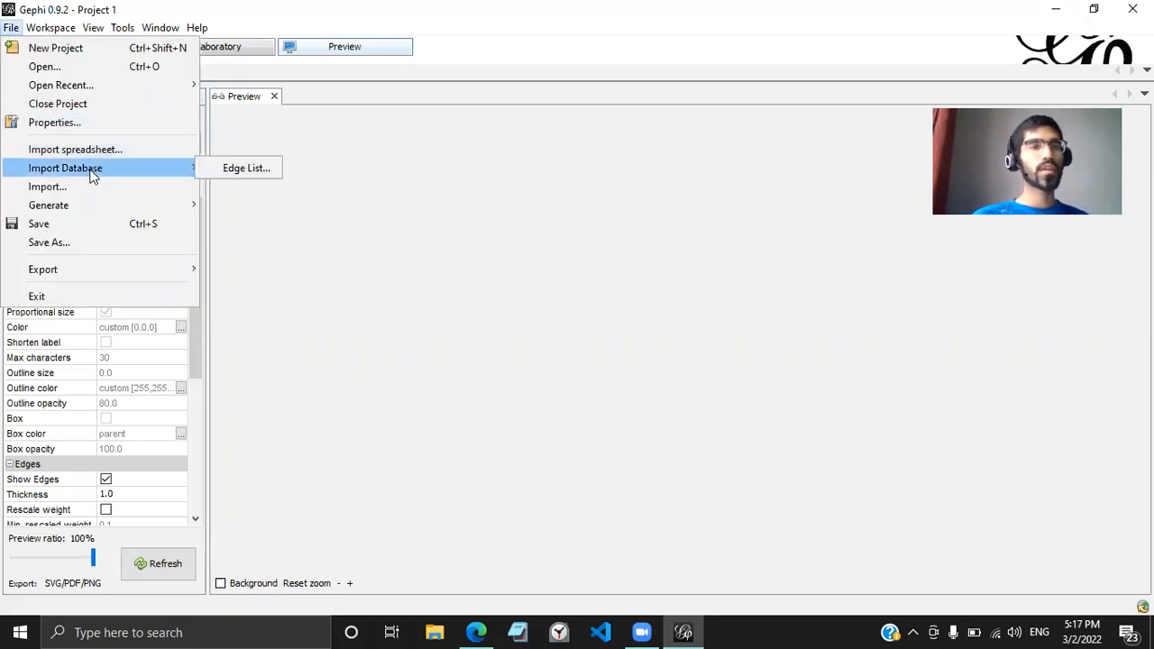
click(122, 149)
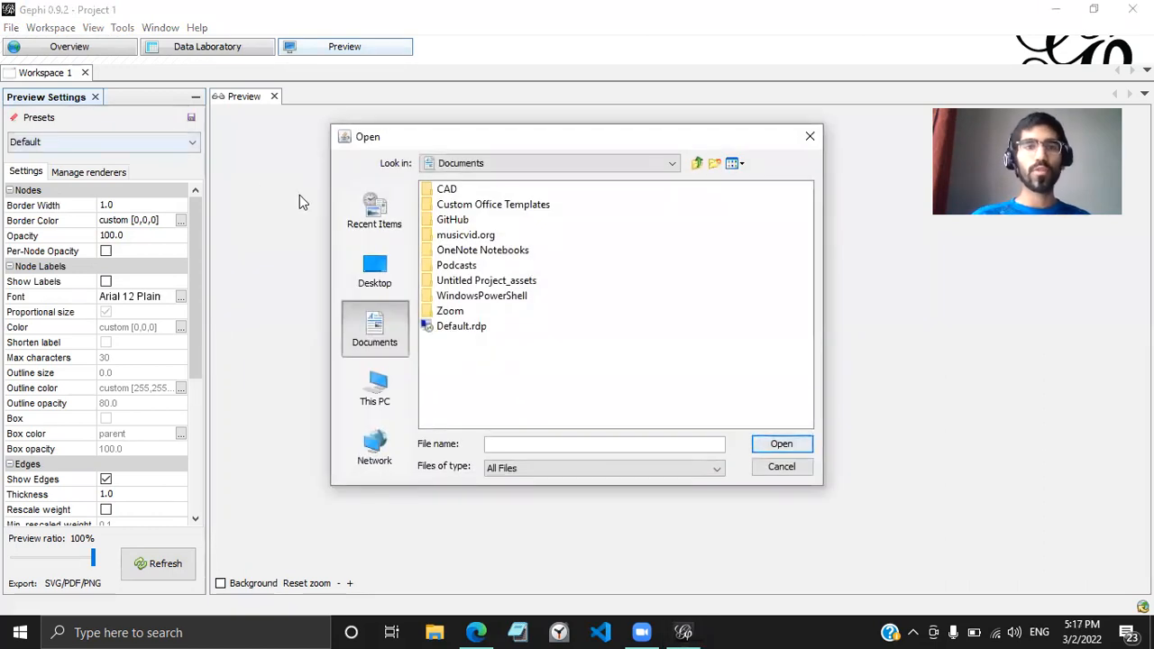
click(376, 290)
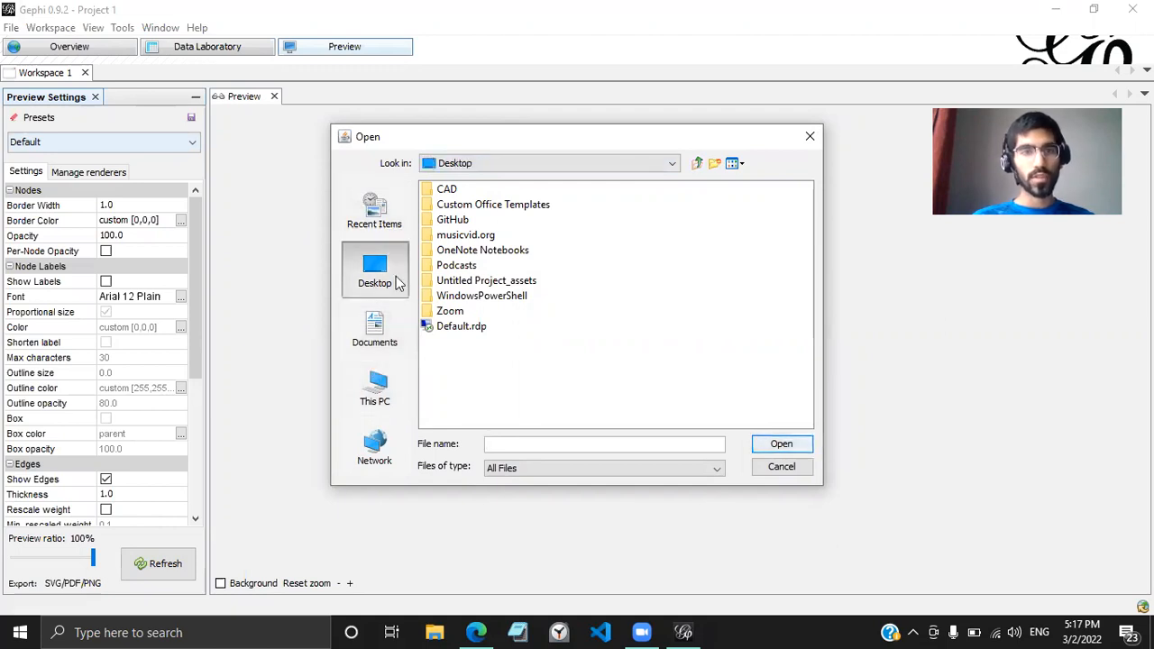
click(376, 379)
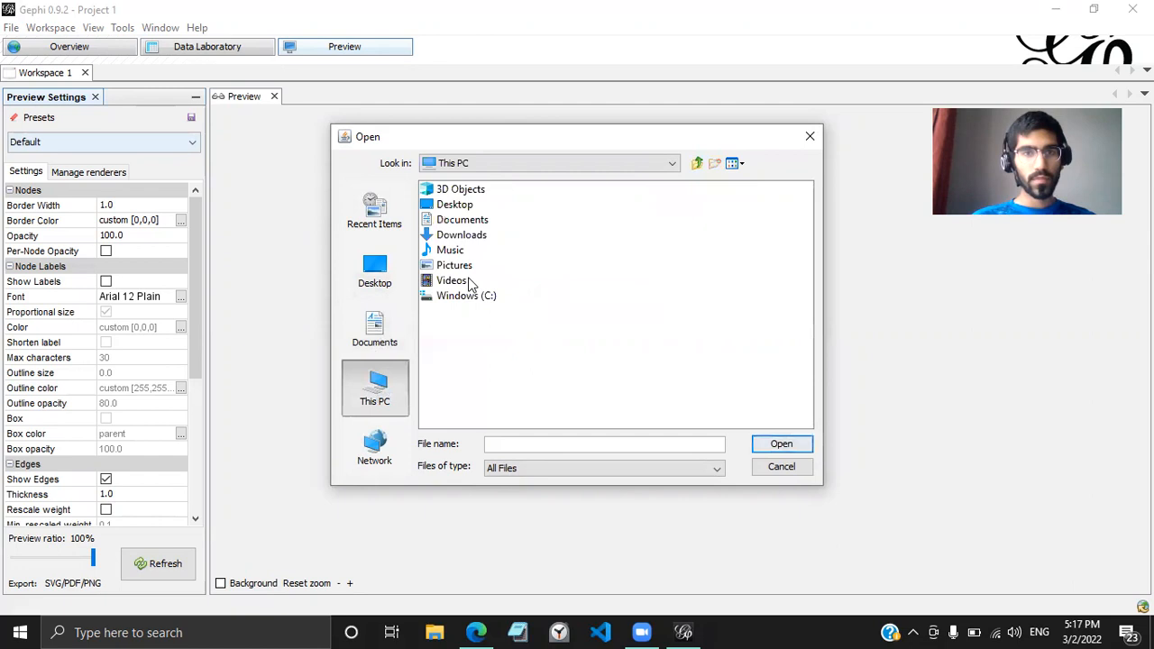
click(466, 239)
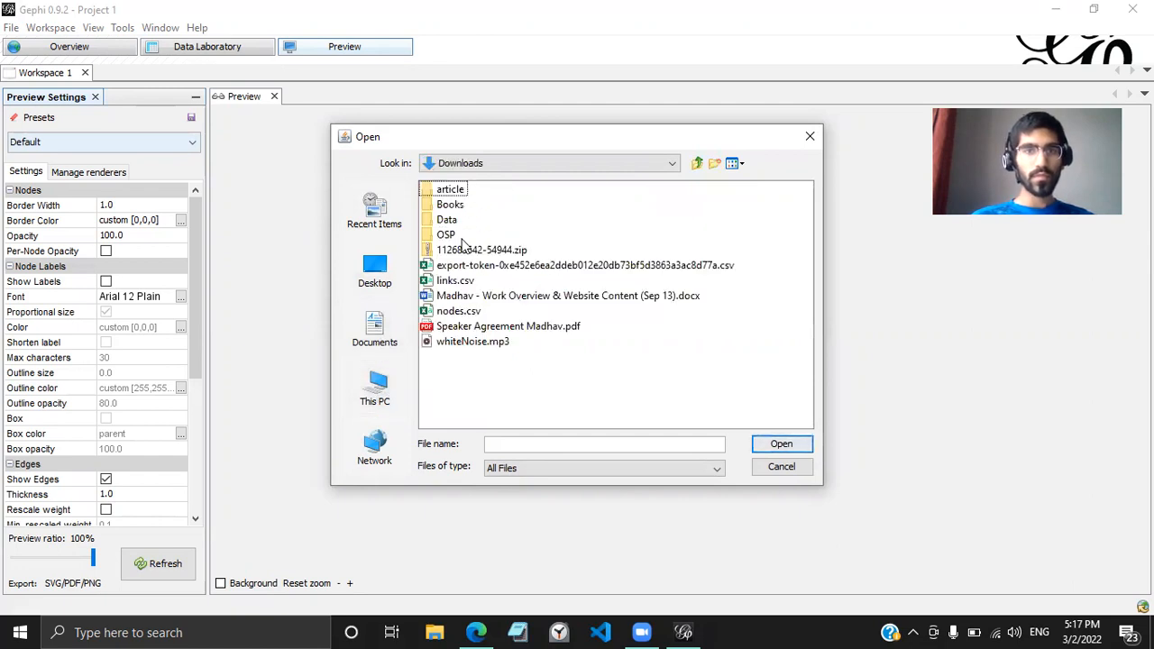
click(460, 311)
click(780, 444)
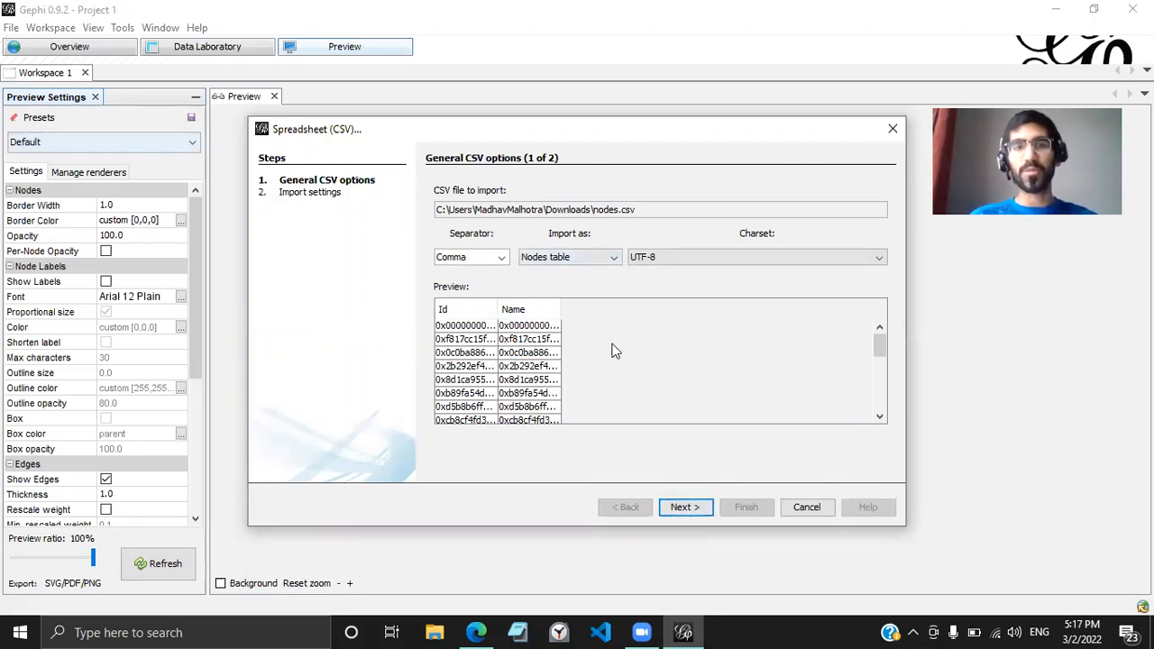
Step: Import nodes.csv as a nodes table with the Id and Name columns, appending it to the existing workspace
click(684, 507)
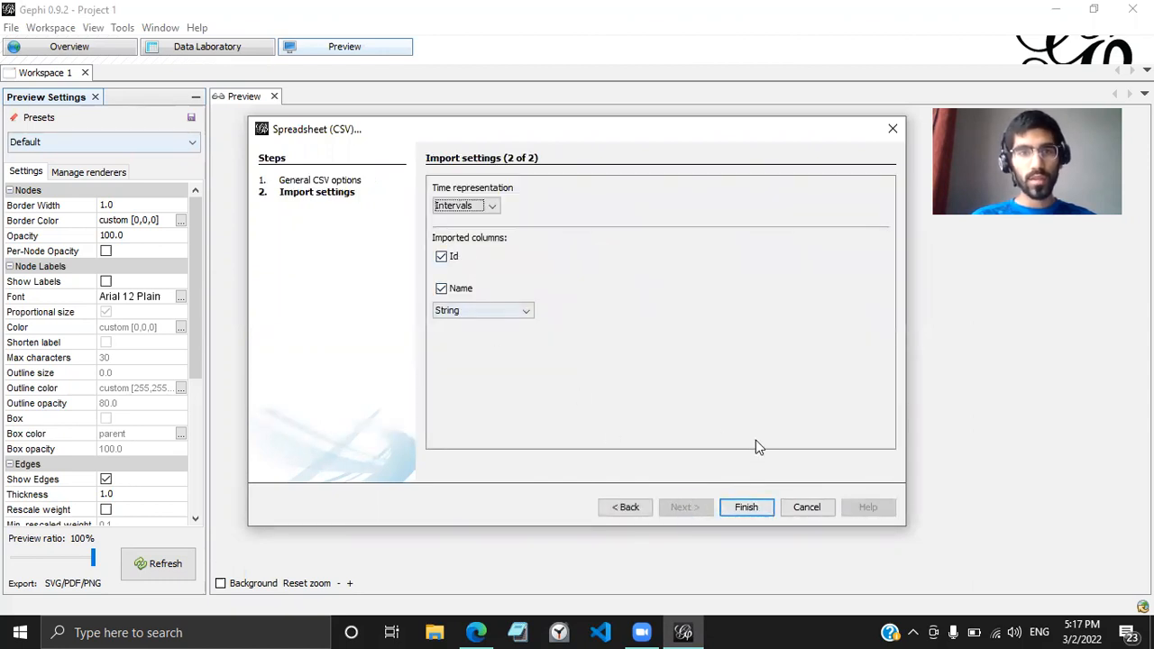
click(745, 508)
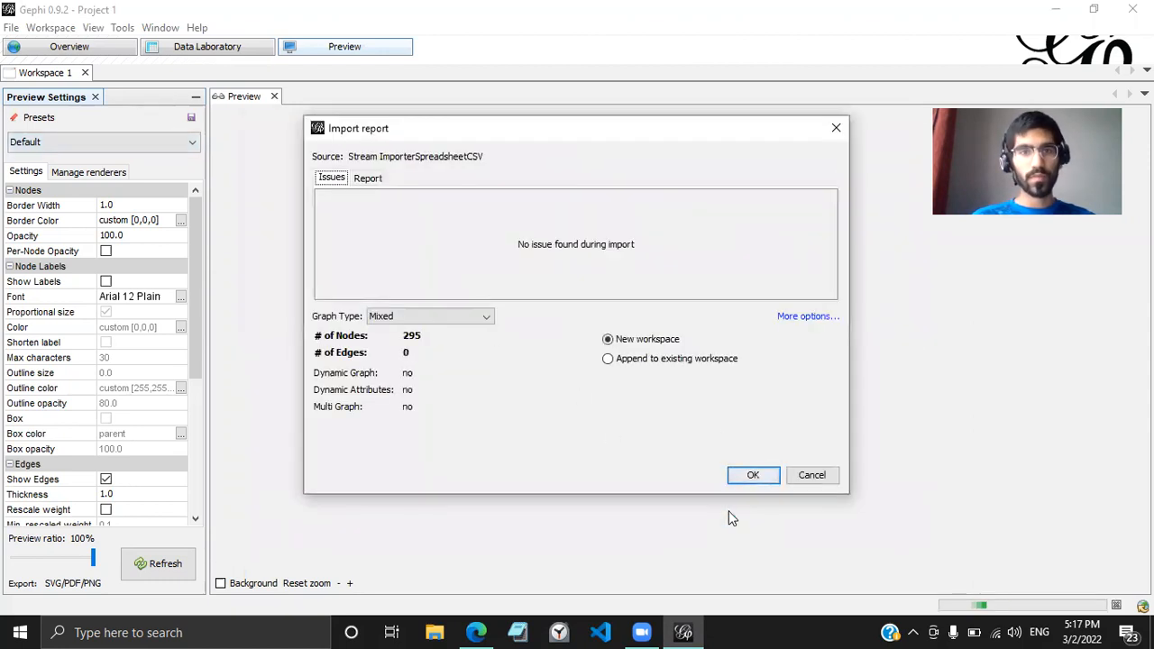
click(608, 359)
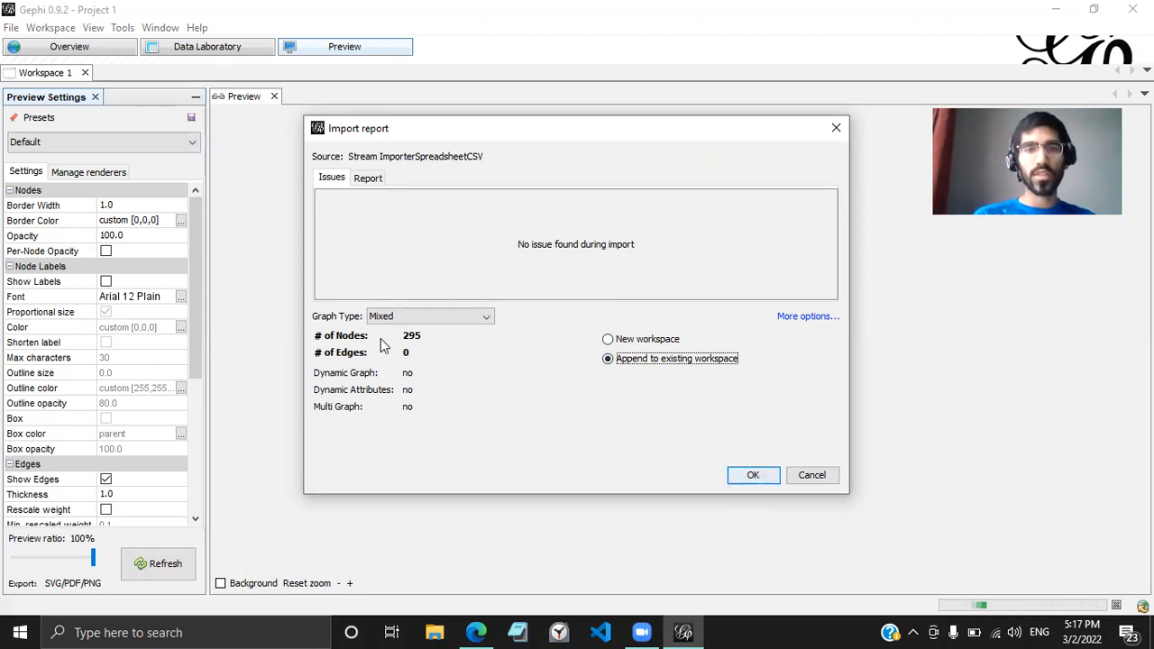
click(742, 475)
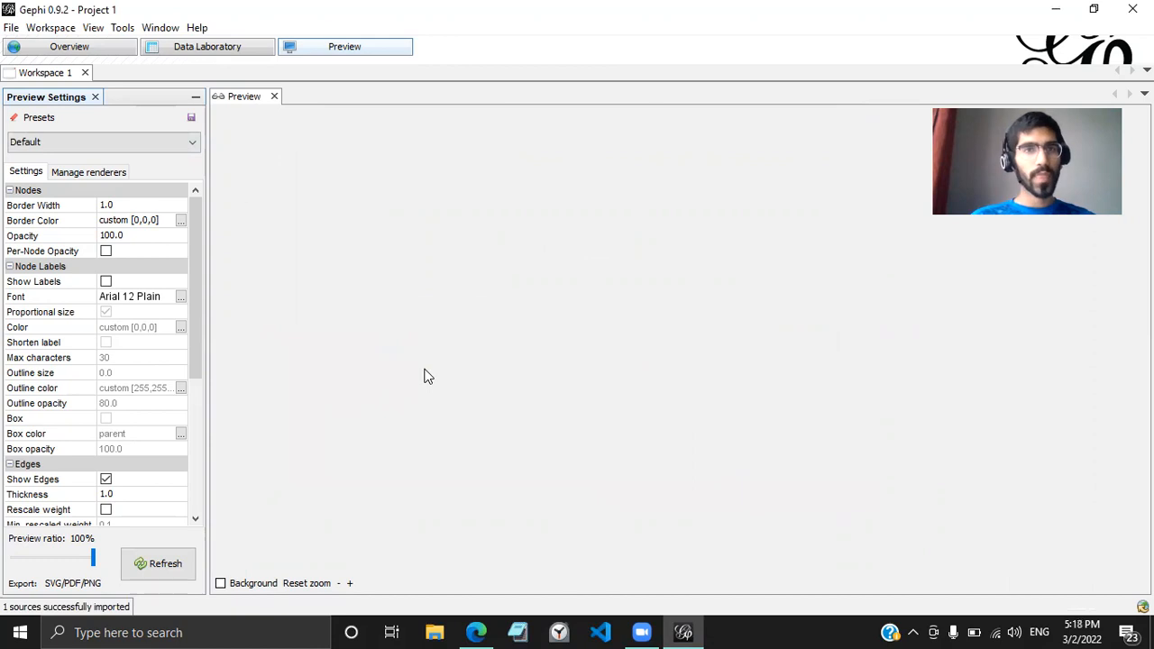
Step: Import links.csv from Downloads as a comma-separated edges table, append it to the existing workspace, and dismiss the import issues report
click(12, 28)
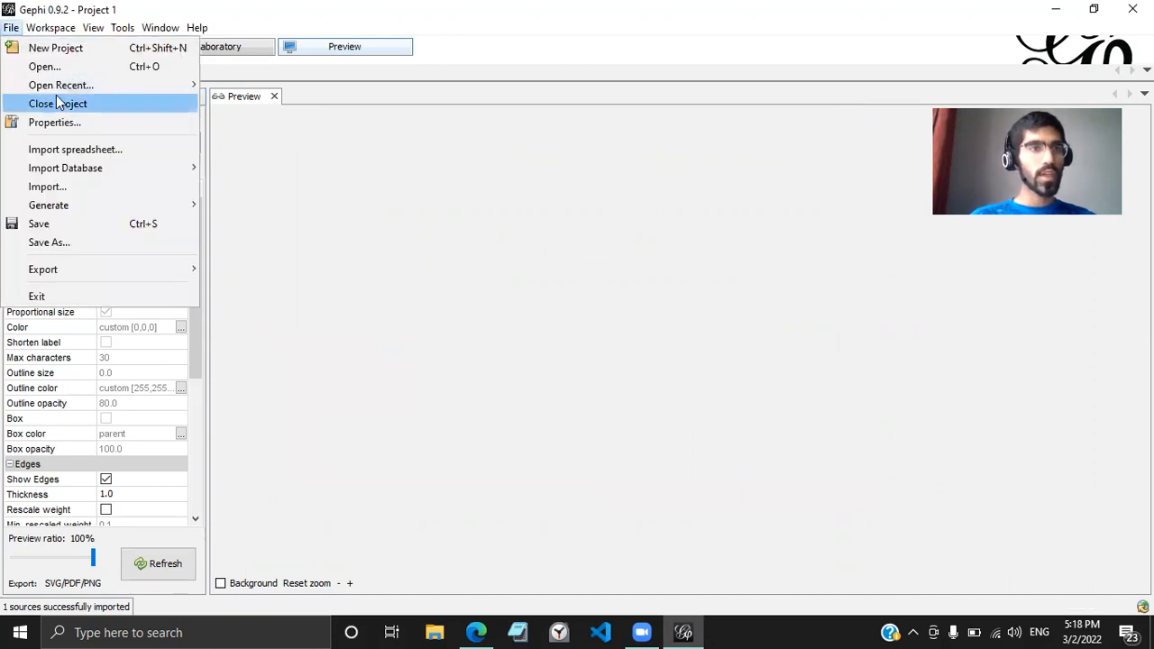
click(95, 151)
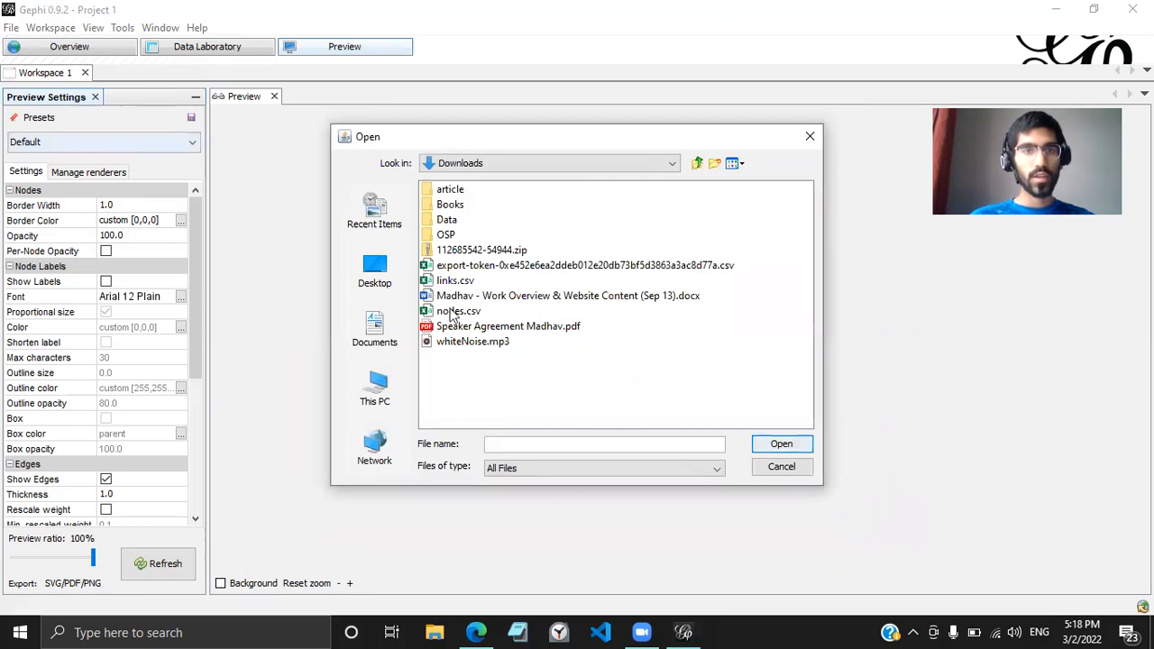
click(450, 281)
click(797, 444)
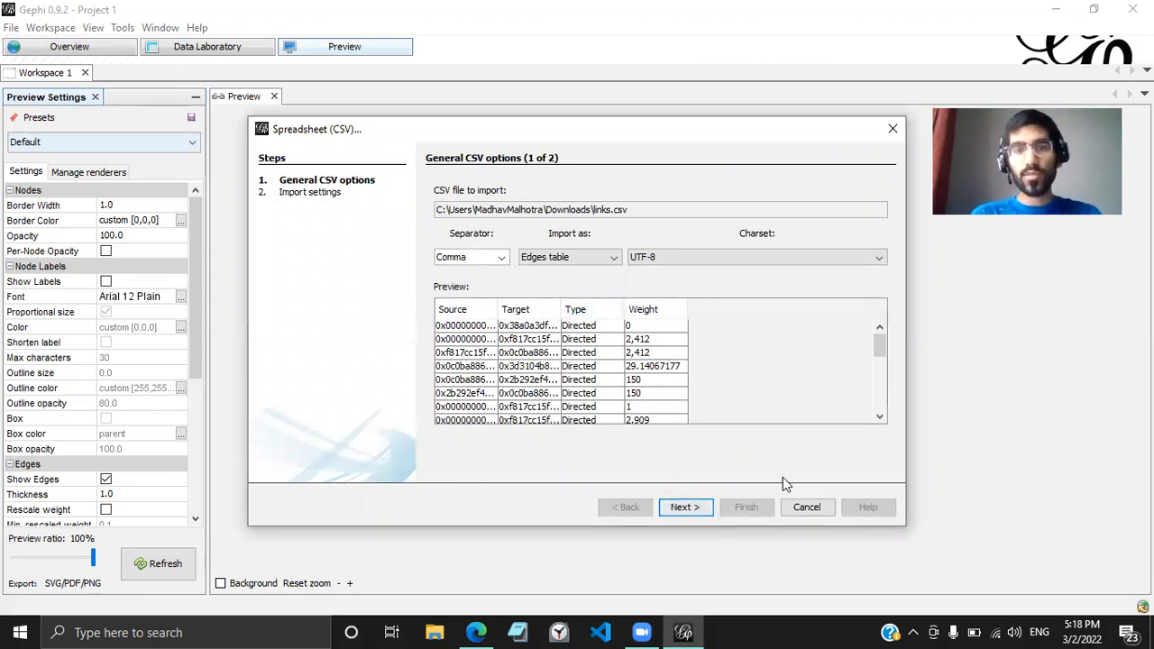
click(696, 512)
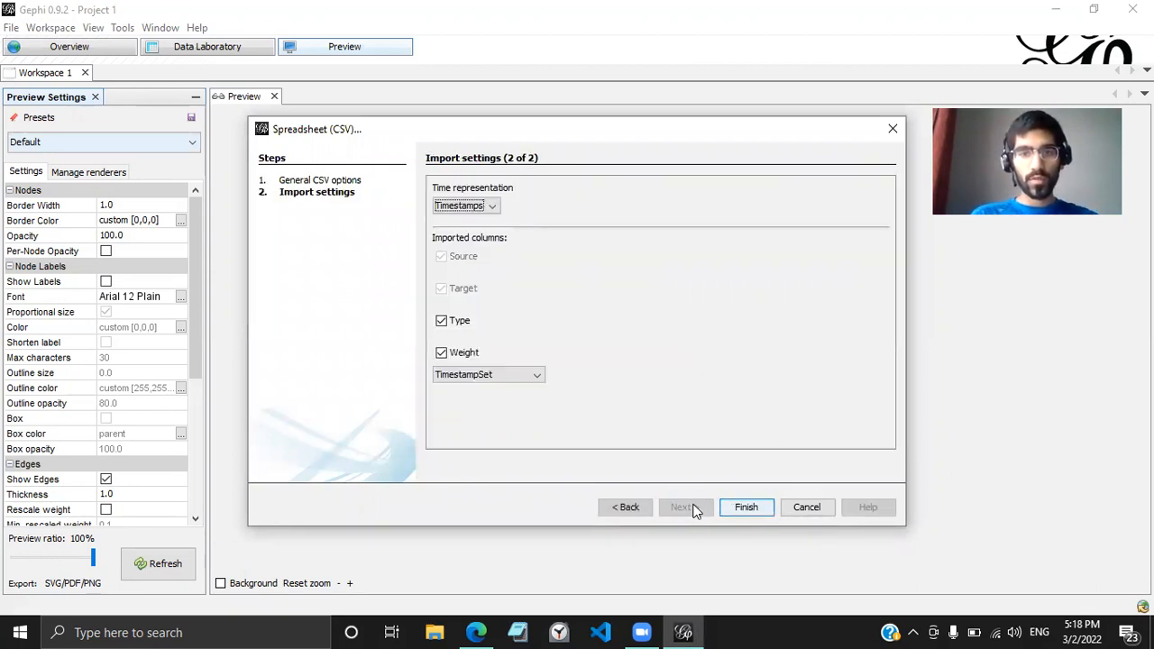
click(747, 507)
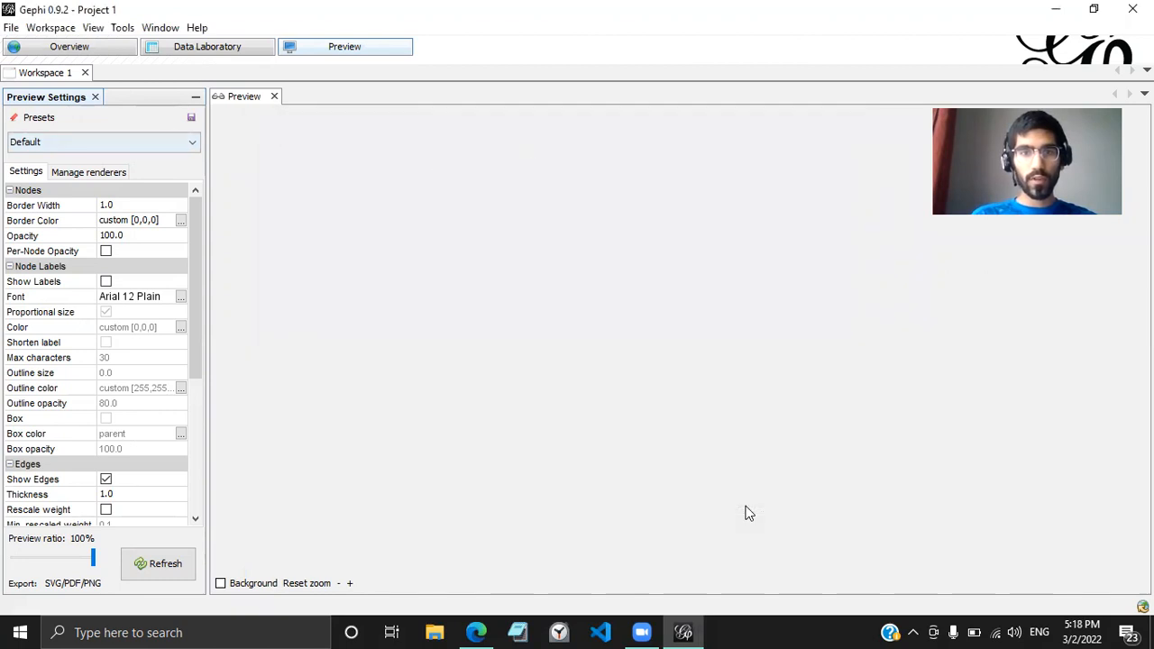
click(610, 359)
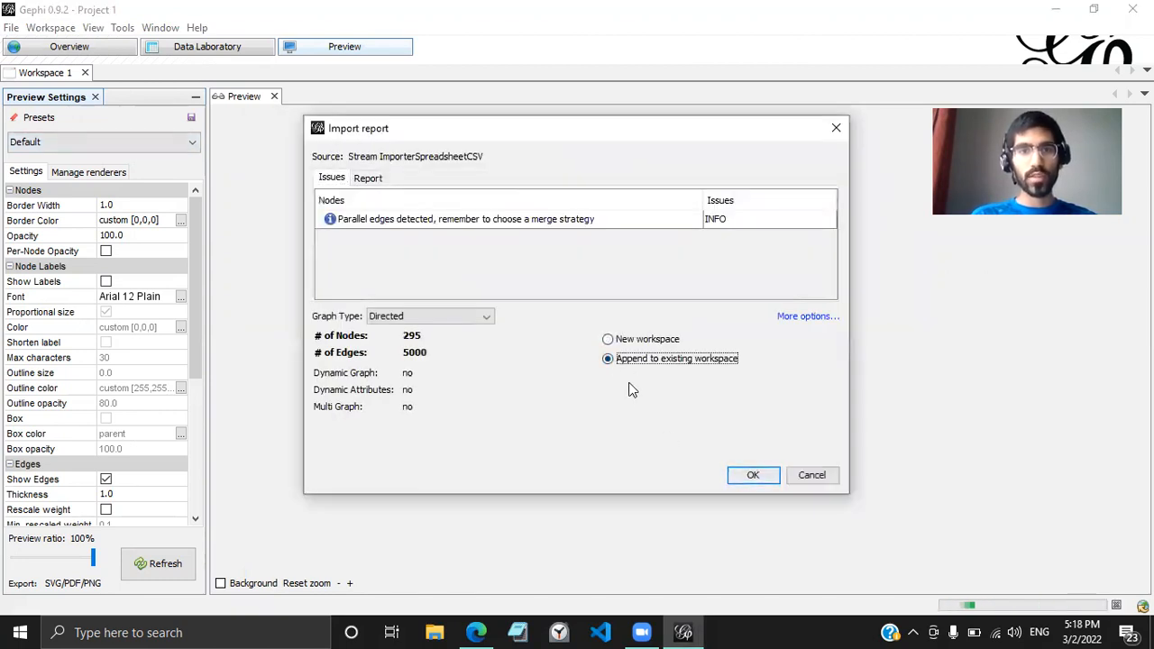
click(749, 476)
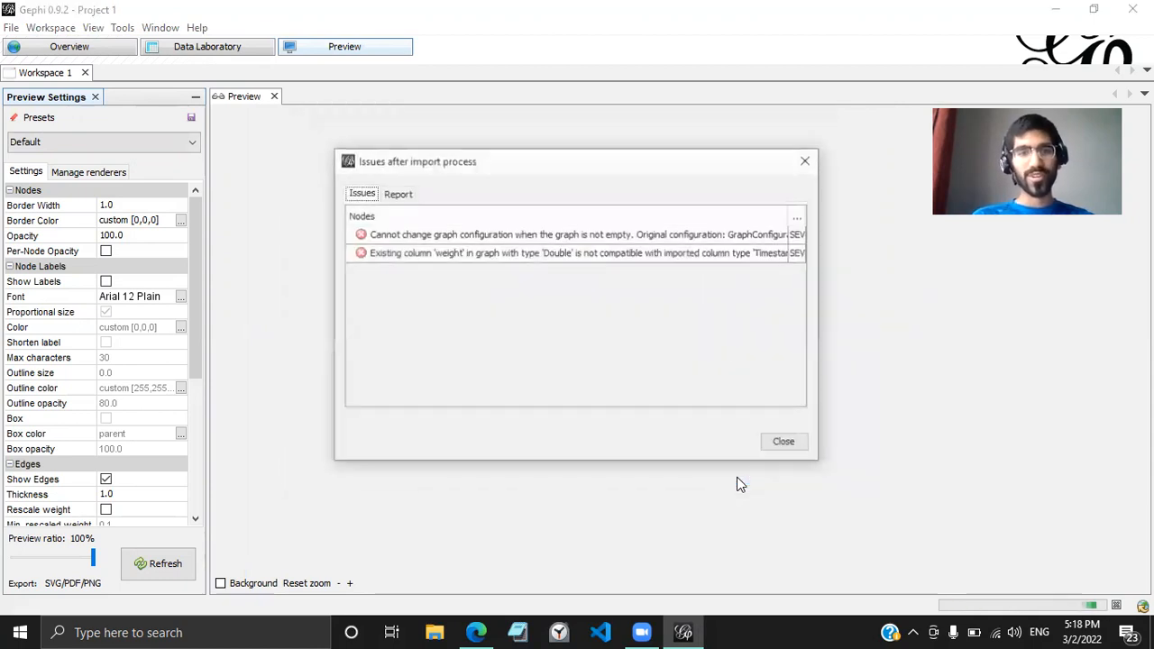
click(786, 444)
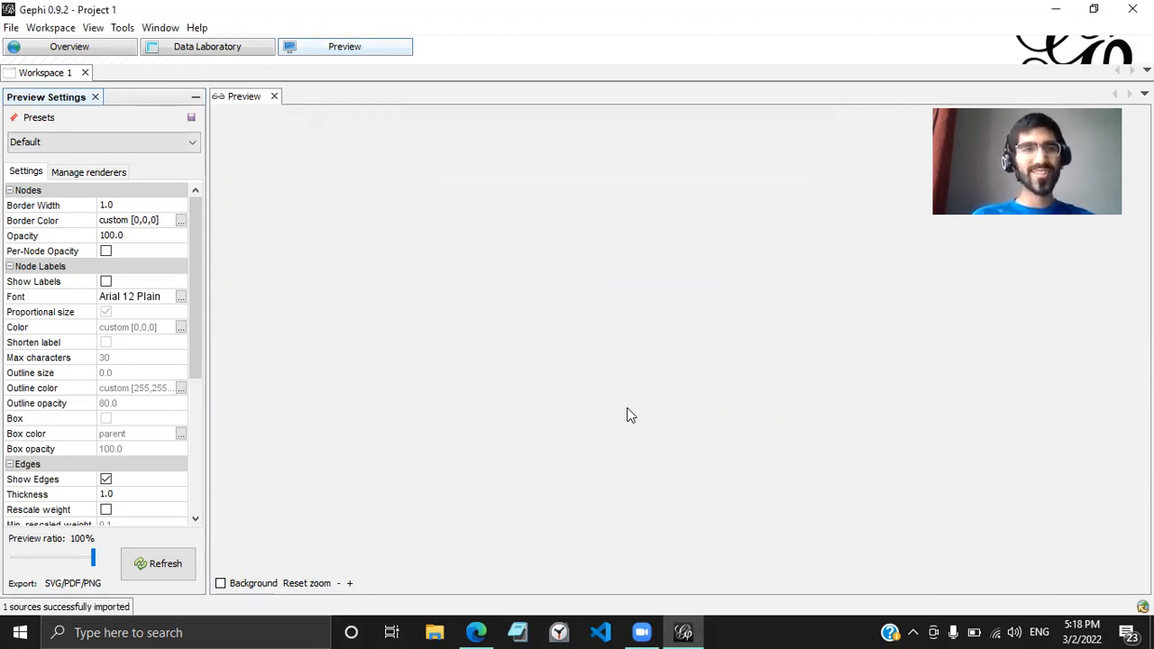
Step: Refresh the preview to render the network graph and inspect its nodes and edges
click(170, 569)
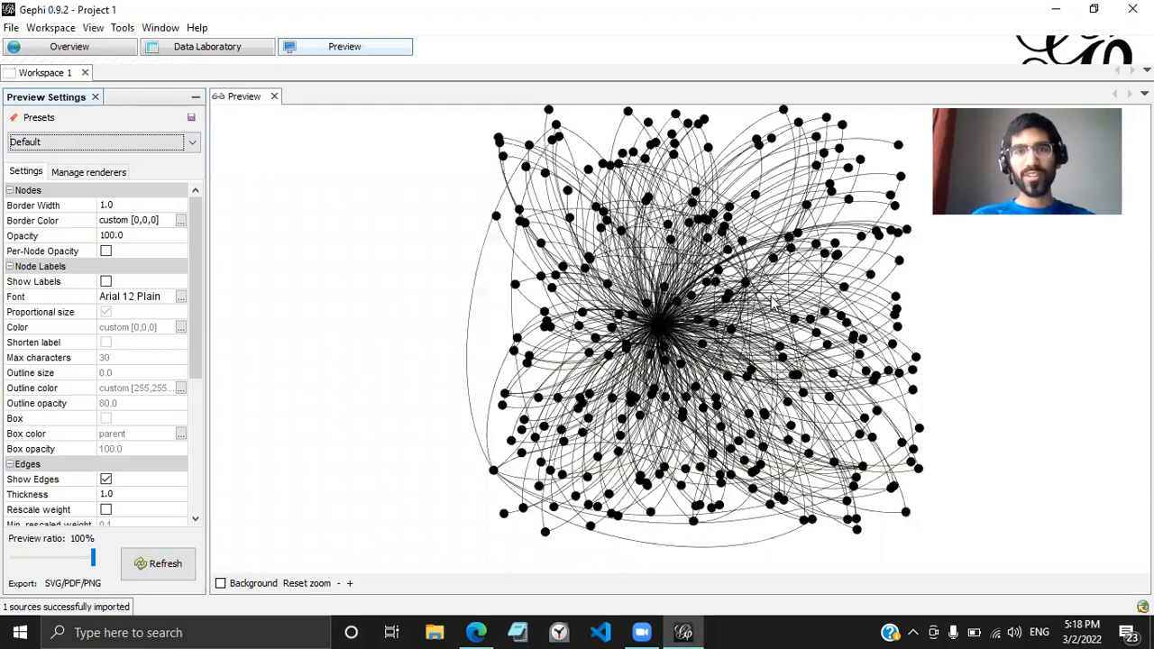
scroll(771, 301, down, 5)
scroll(703, 325, up, 10)
scroll(706, 344, down, 5)
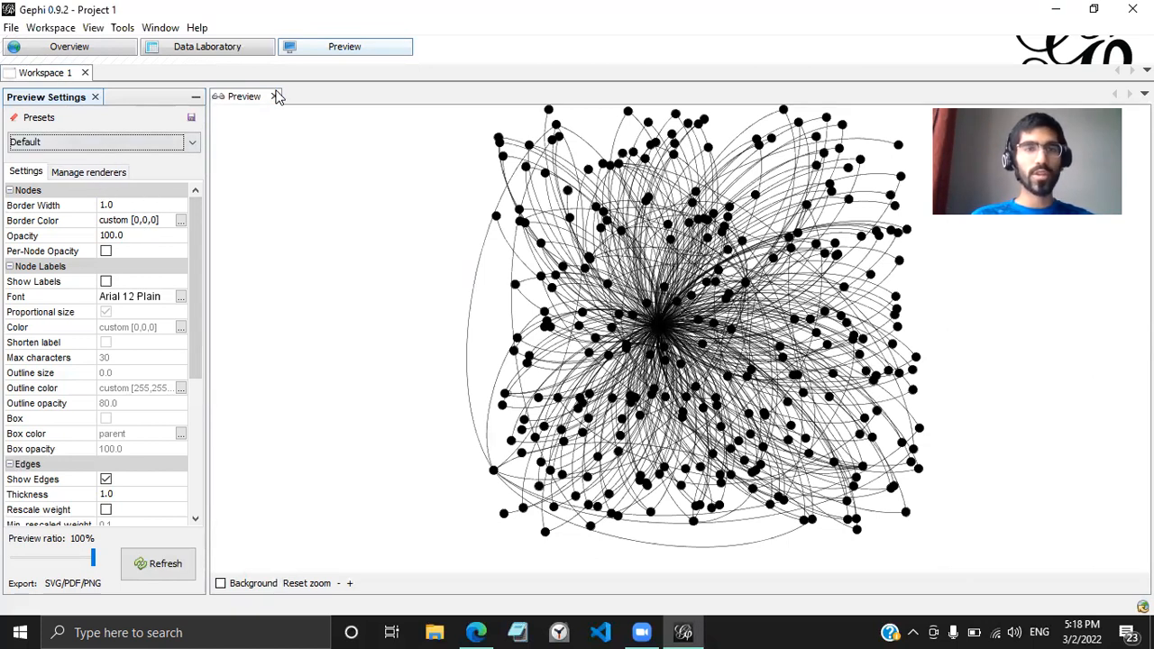
Step: In the Overview, run the Force Atlas layout on the network graph with its default settings and stop it once the nodes spread out
click(90, 52)
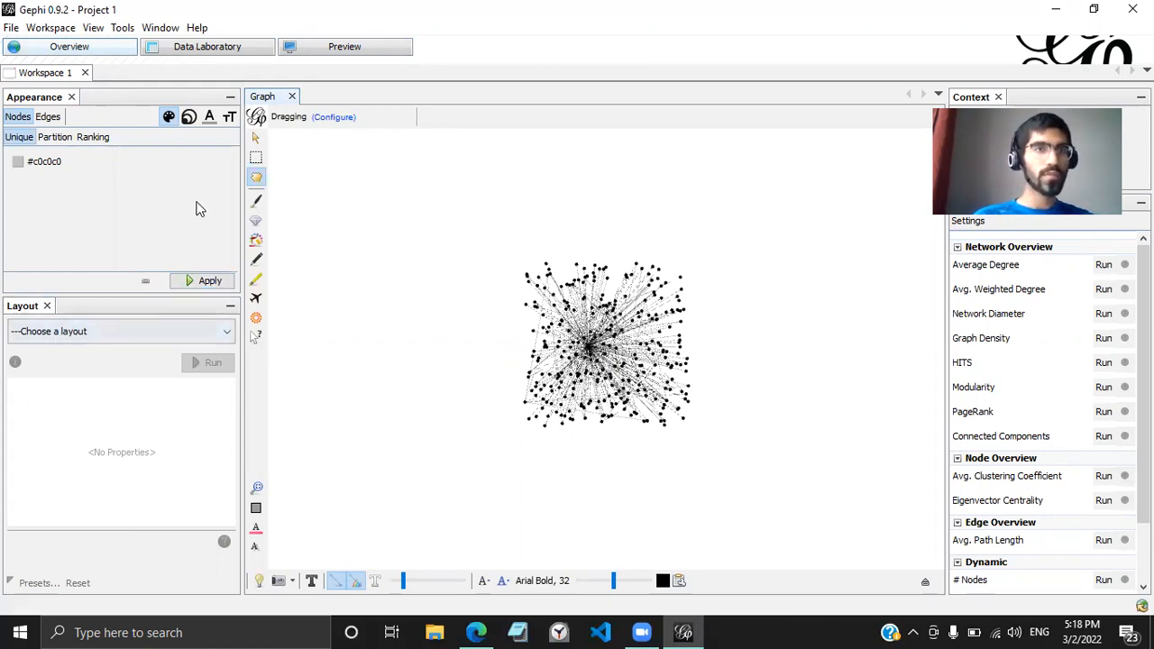
click(159, 29)
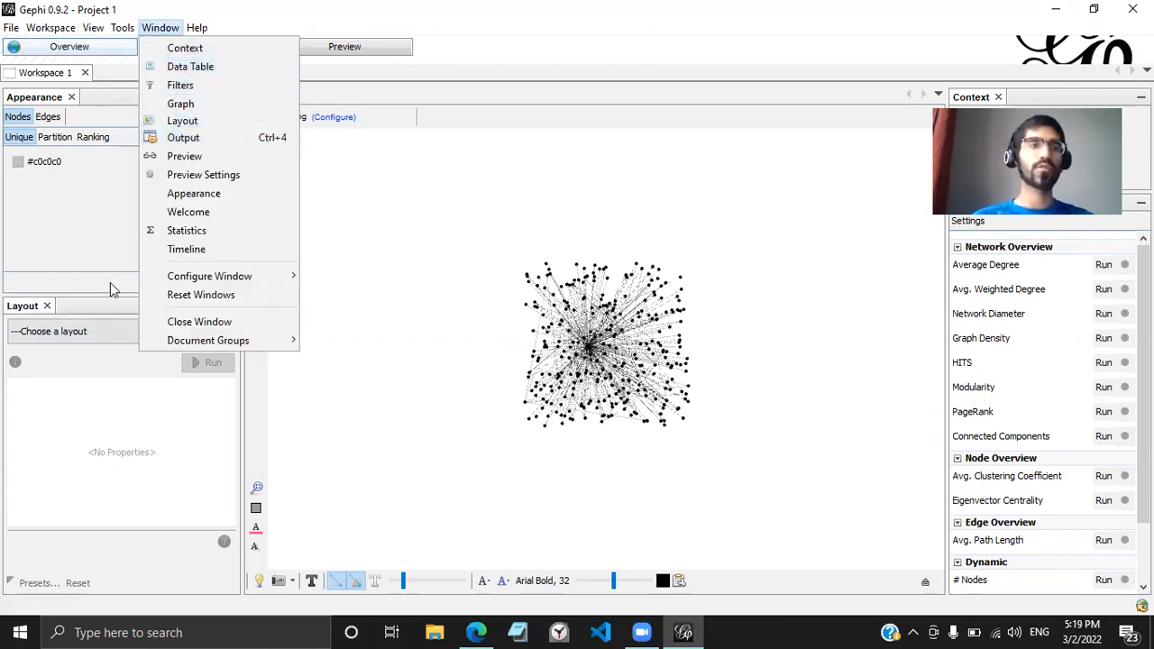
click(63, 310)
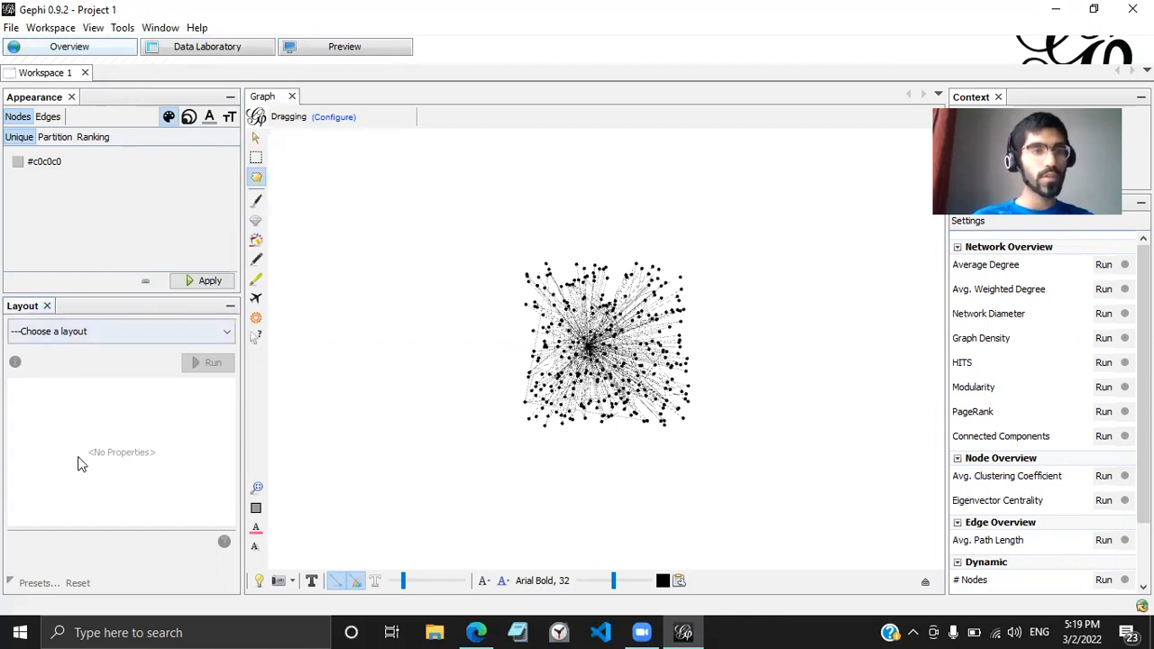
click(80, 333)
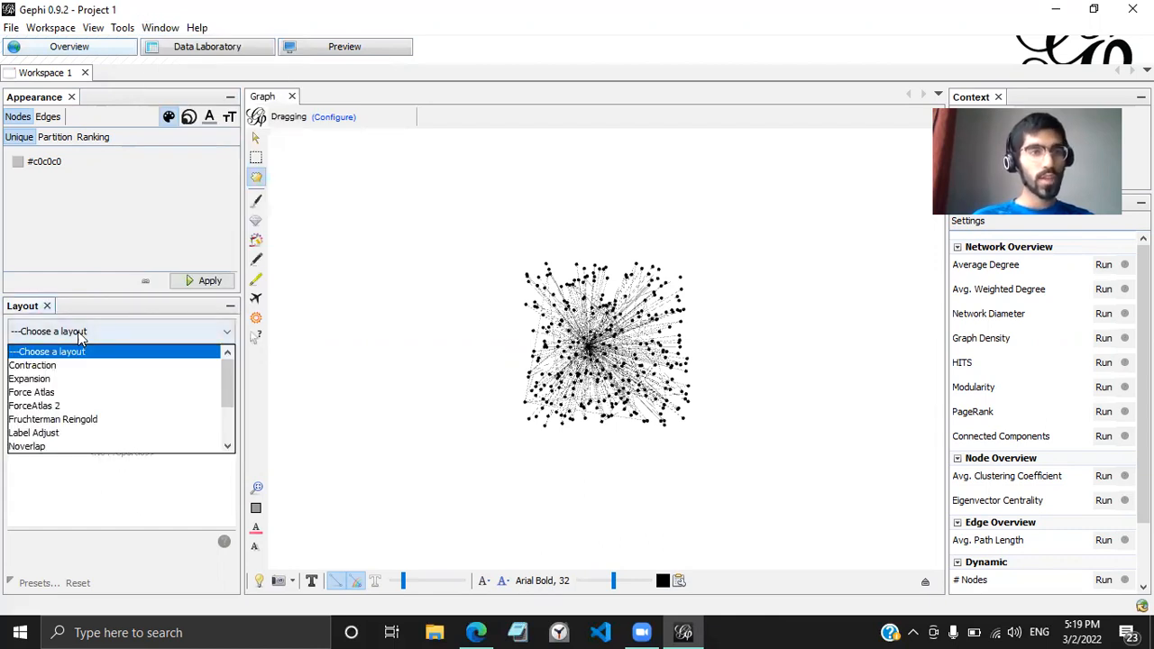
click(47, 394)
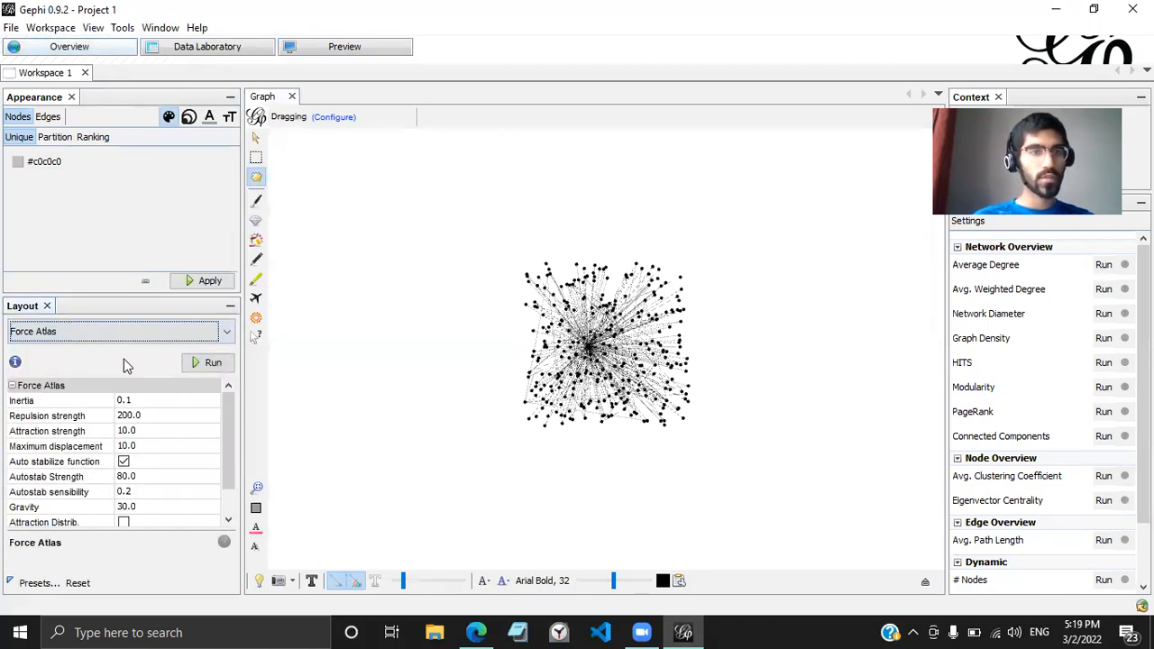
click(189, 367)
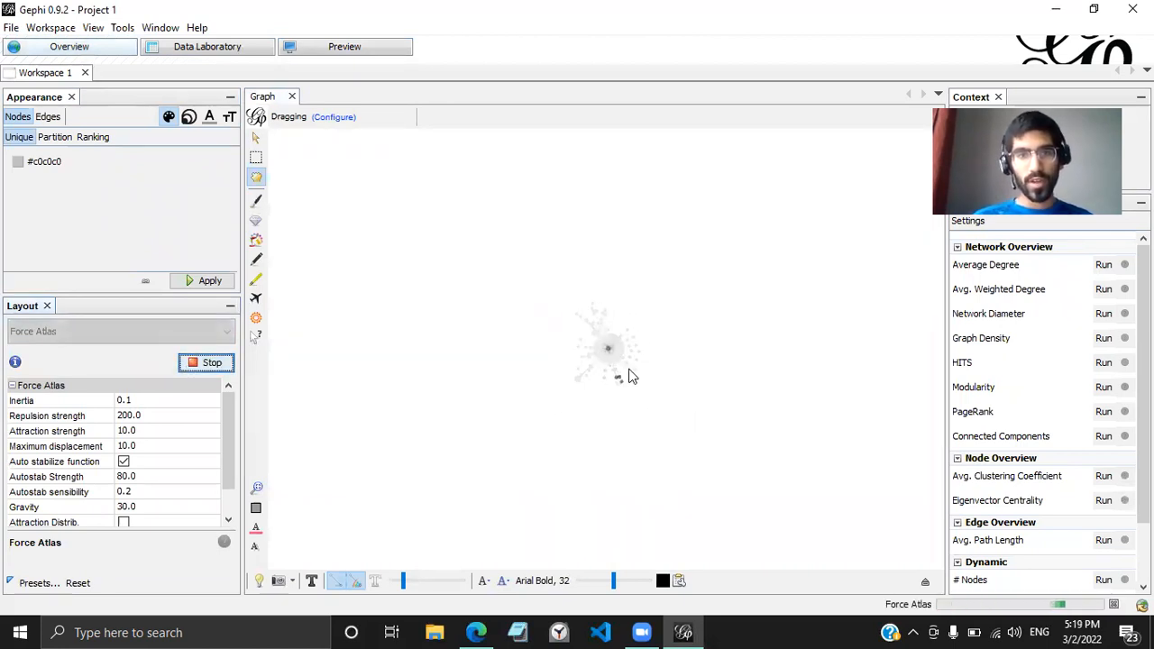
scroll(672, 416, up, 5)
drag(610, 369, 636, 422)
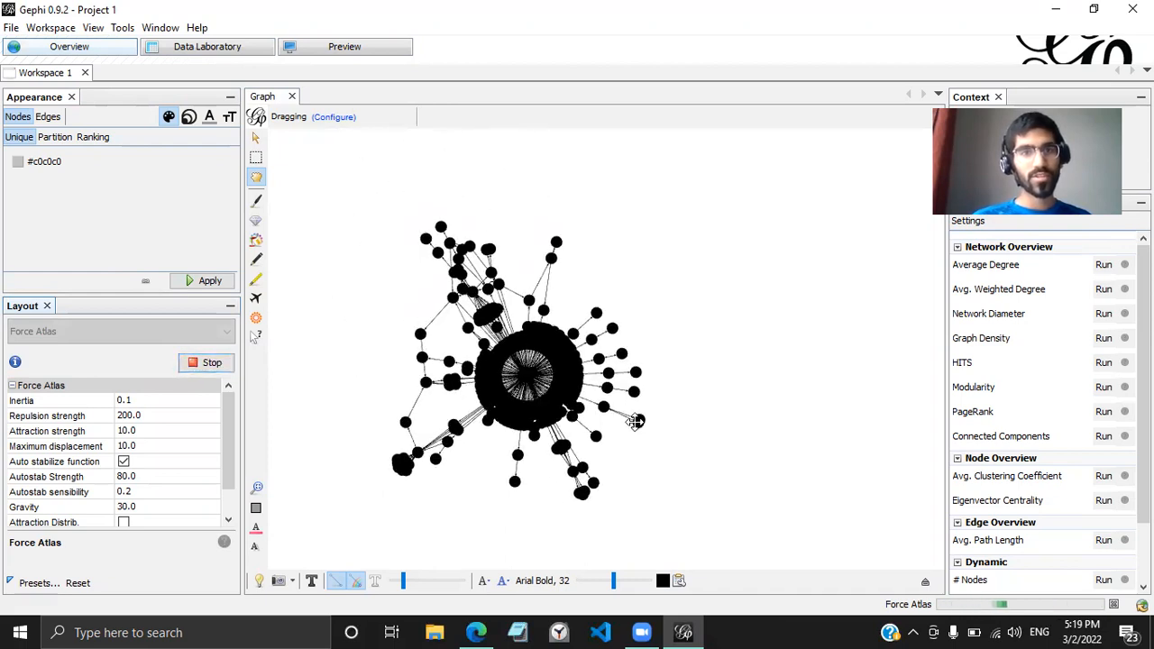
click(198, 365)
Step: Set the Force Atlas repulsion strength to 1000, run the layout again, and stop it
scroll(533, 392, up, 6)
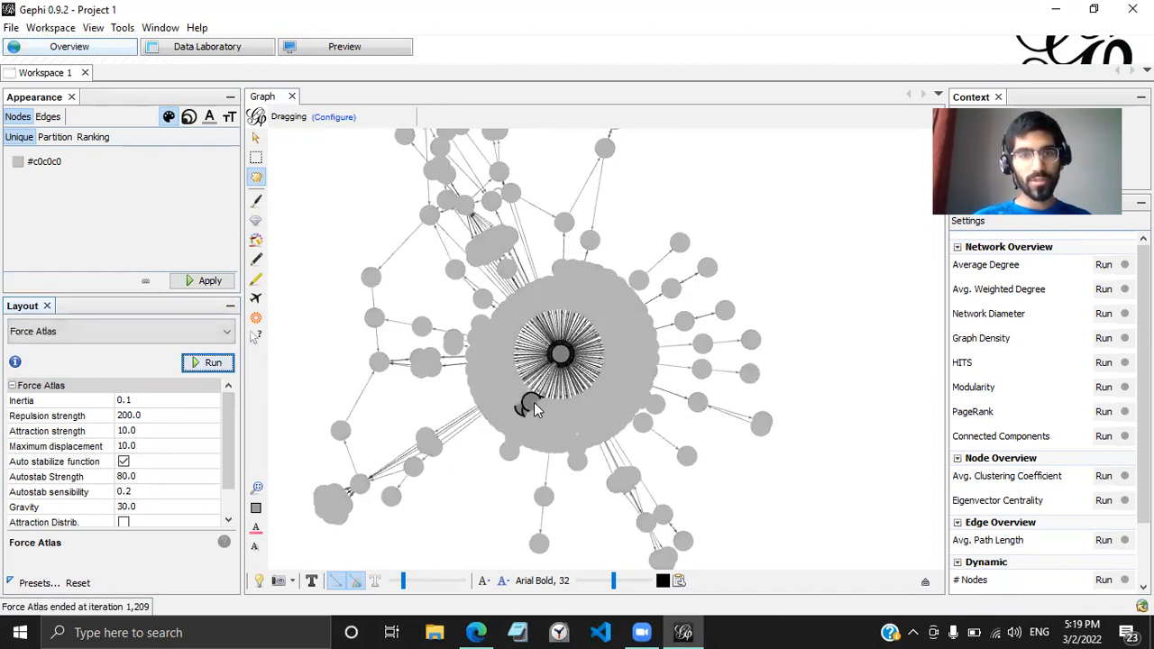
scroll(532, 444, down, 8)
scroll(528, 490, up, 4)
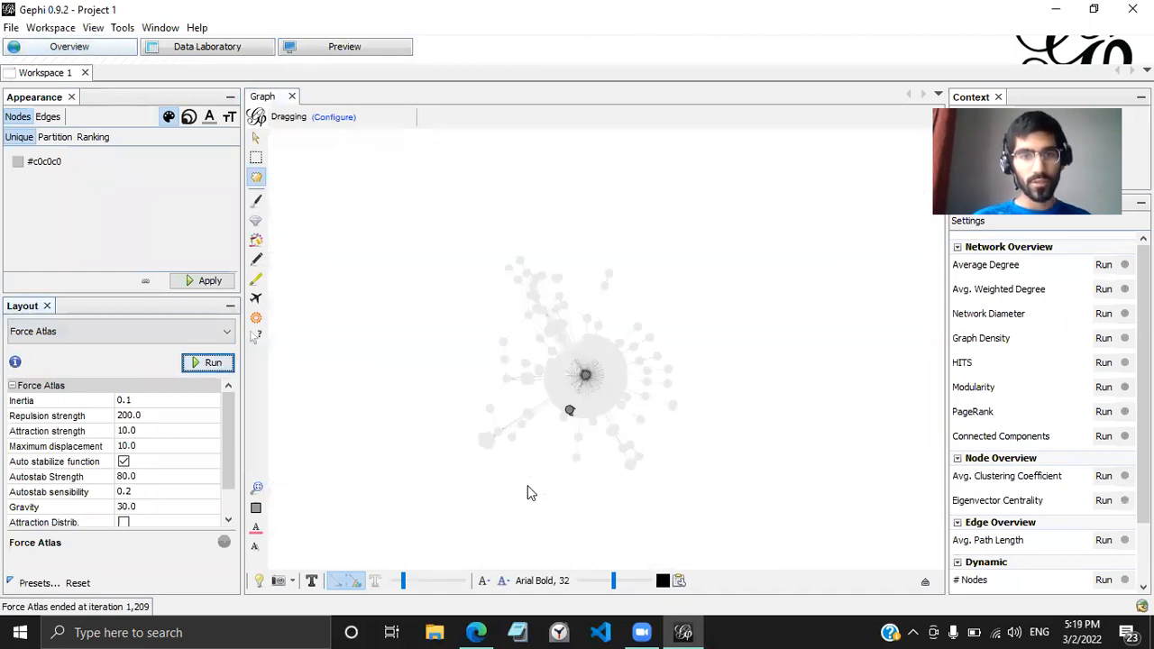
scroll(604, 459, up, 2)
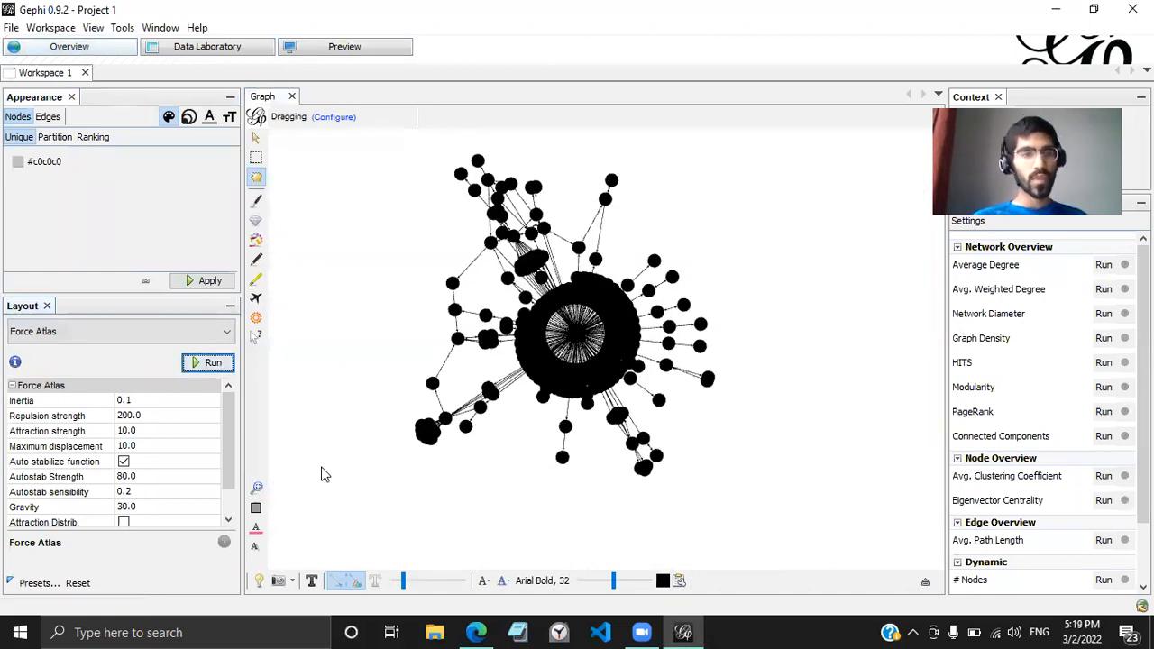
click(125, 416)
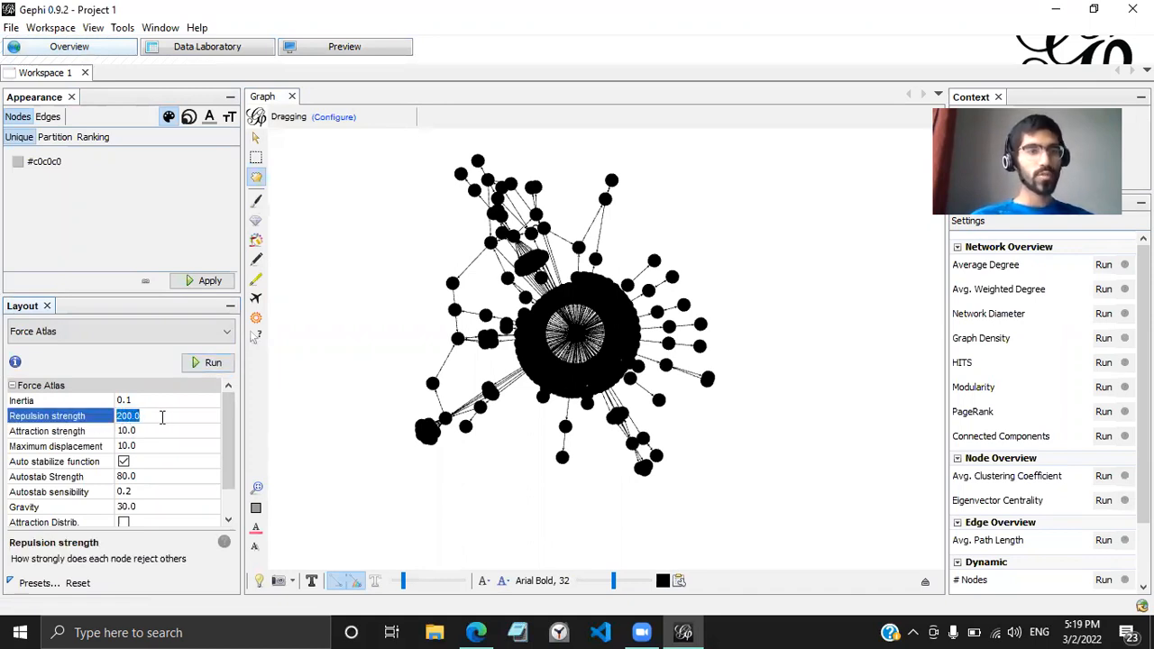
key(Return)
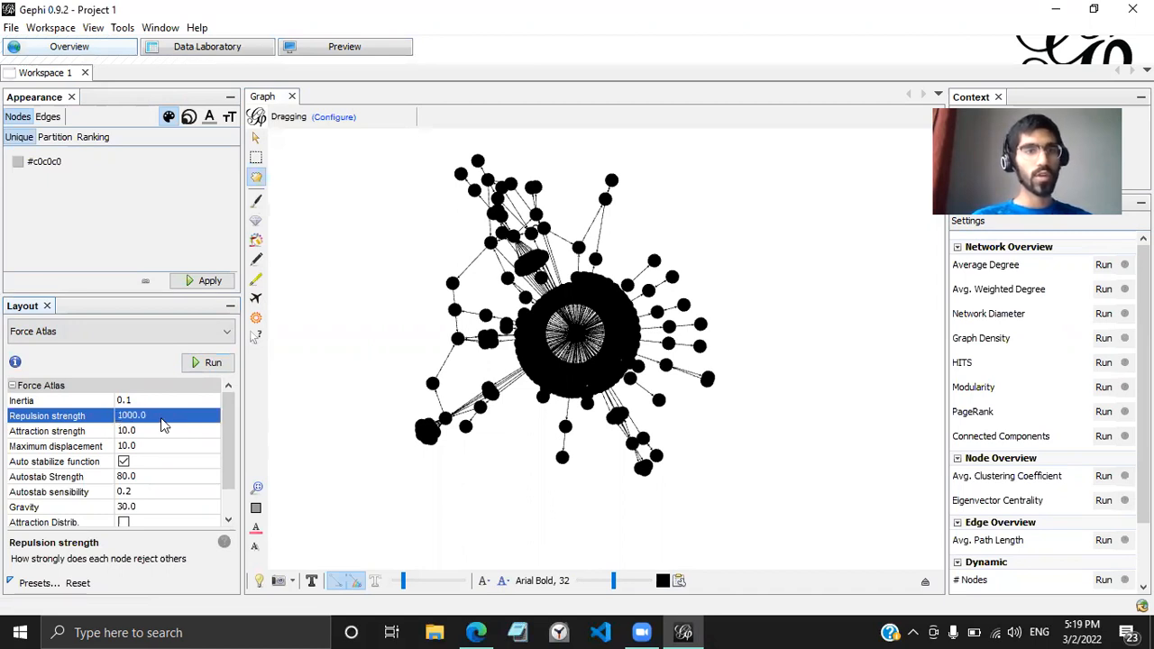
click(204, 362)
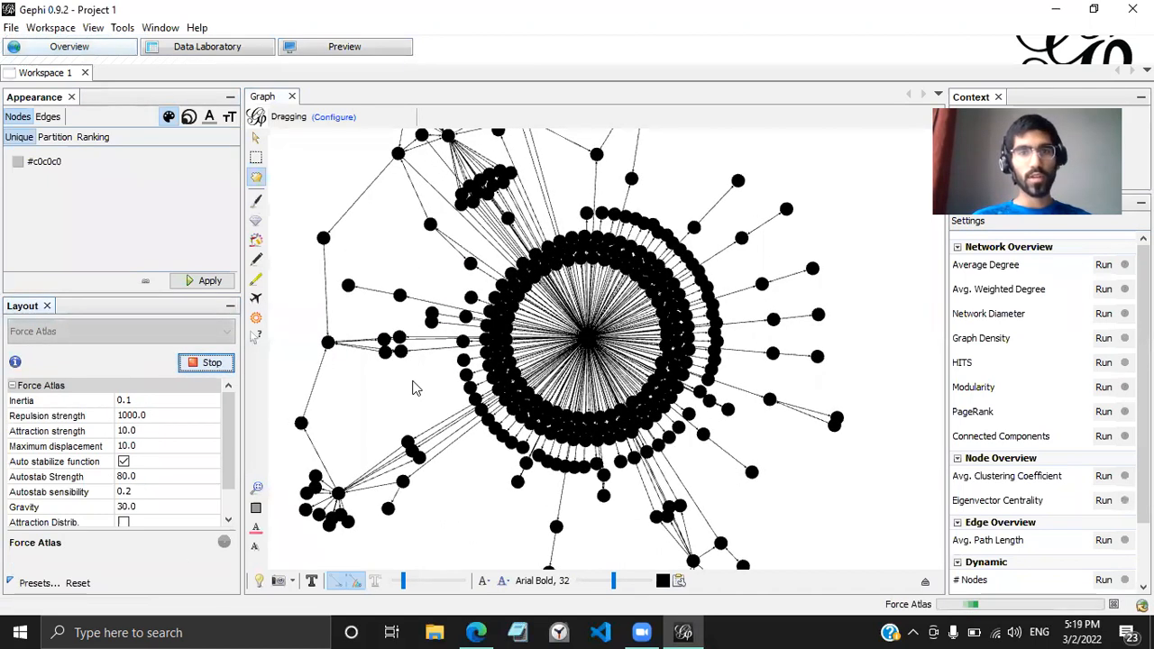
scroll(407, 397, down, 3)
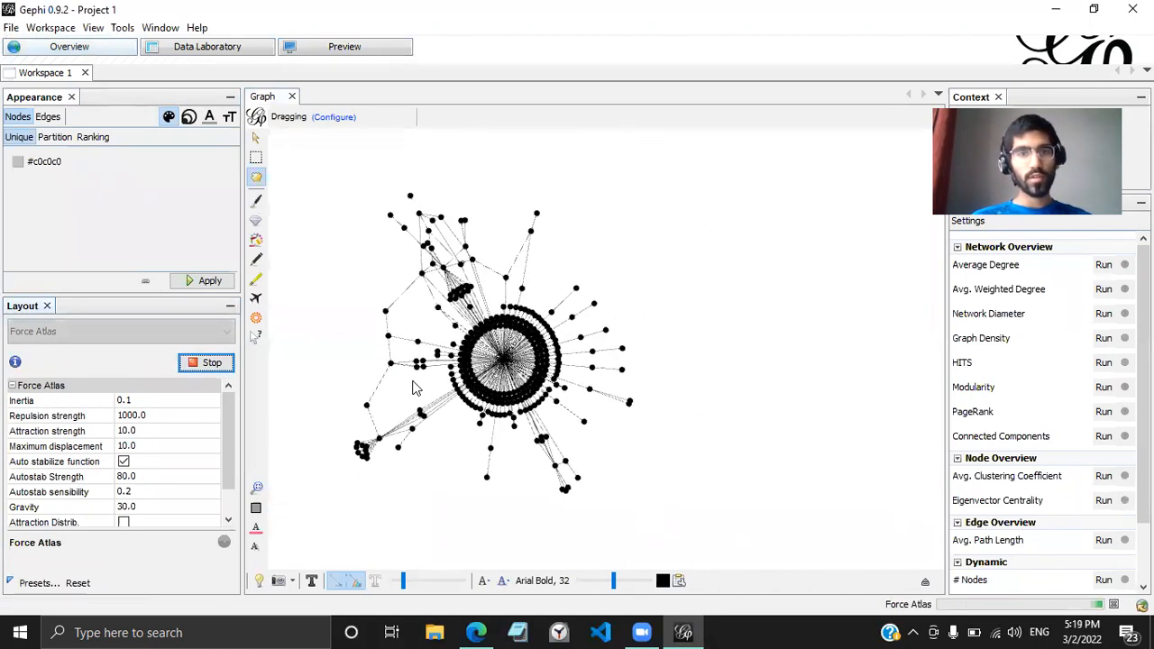
click(200, 364)
Step: Set the Force Atlas repulsion strength to 5000, run the layout until the node rings separate, and stop it
click(141, 415)
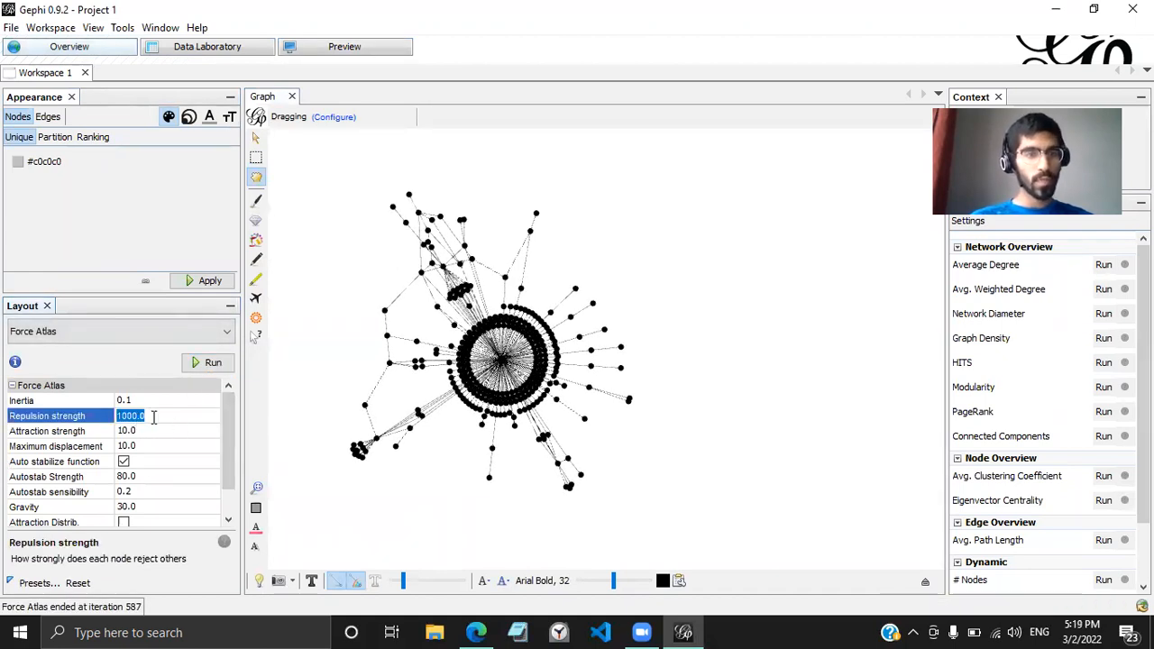
text(5000)
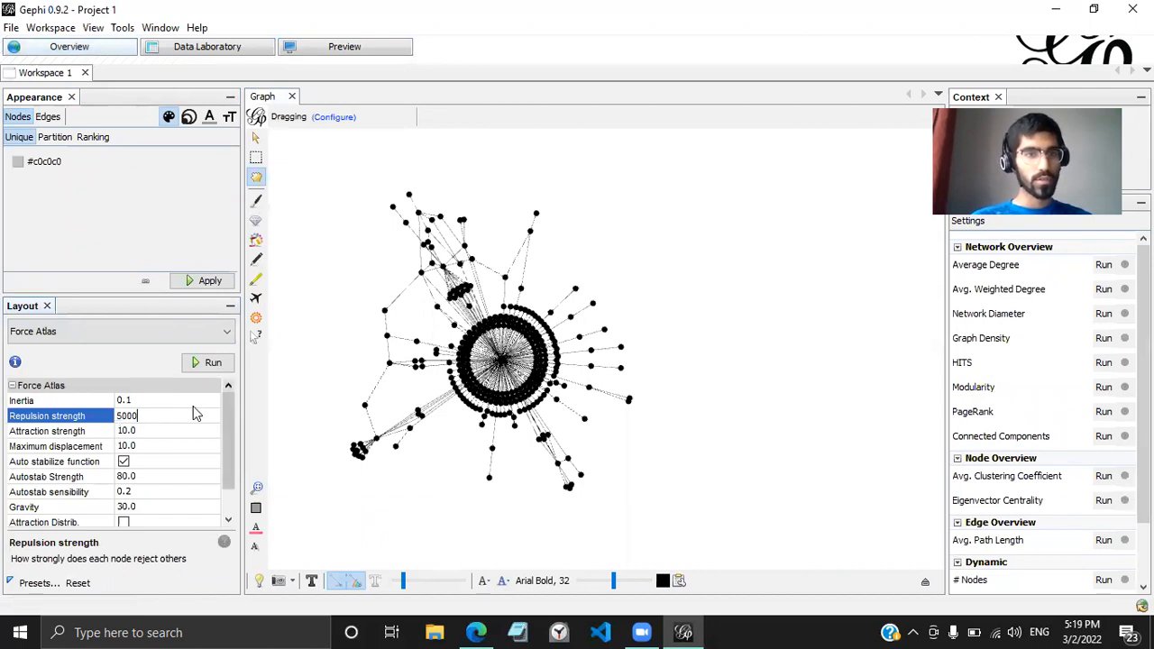
click(208, 363)
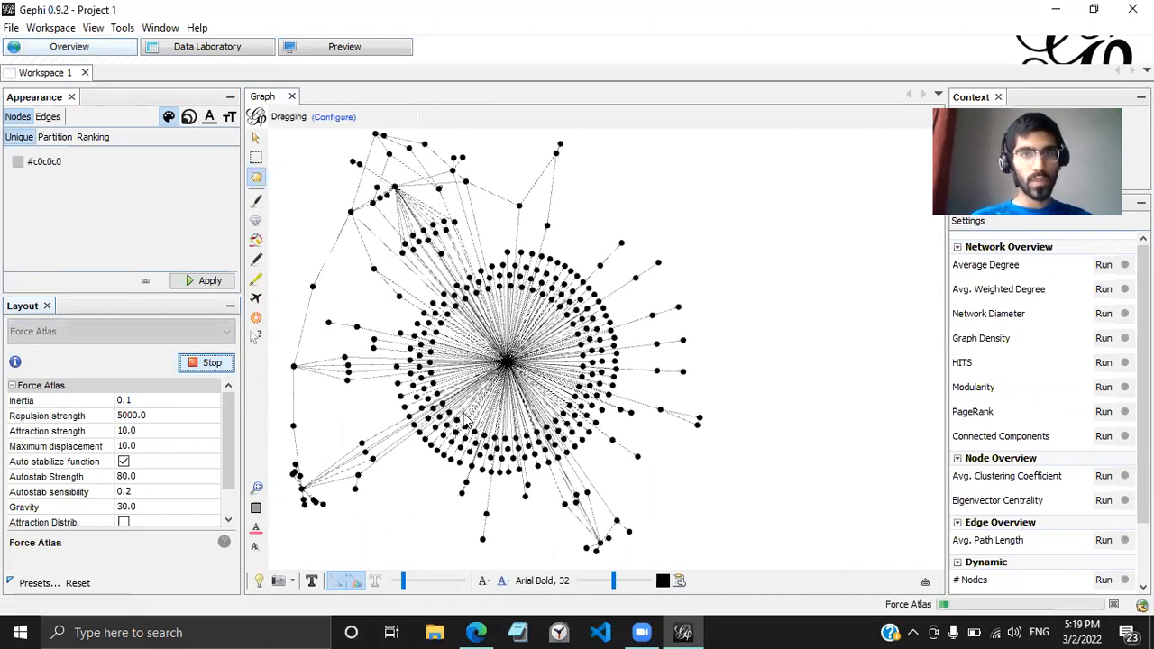
scroll(515, 496, down, 3)
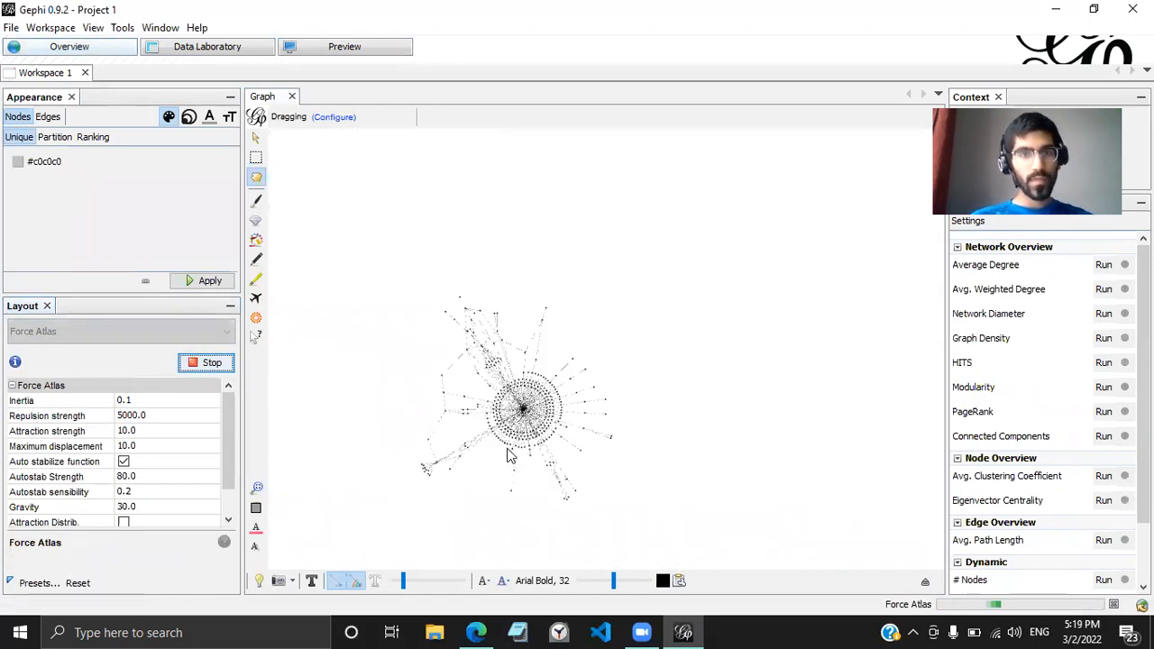
scroll(516, 495, up, 5)
scroll(523, 458, down, 5)
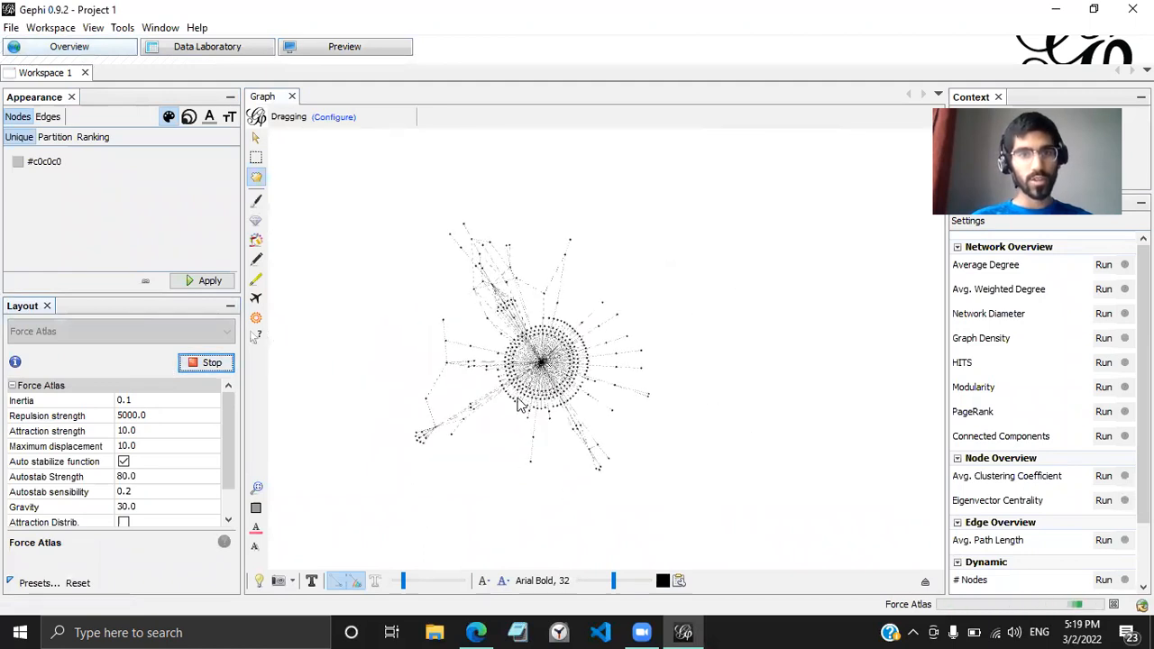
scroll(518, 406, up, 2)
click(203, 365)
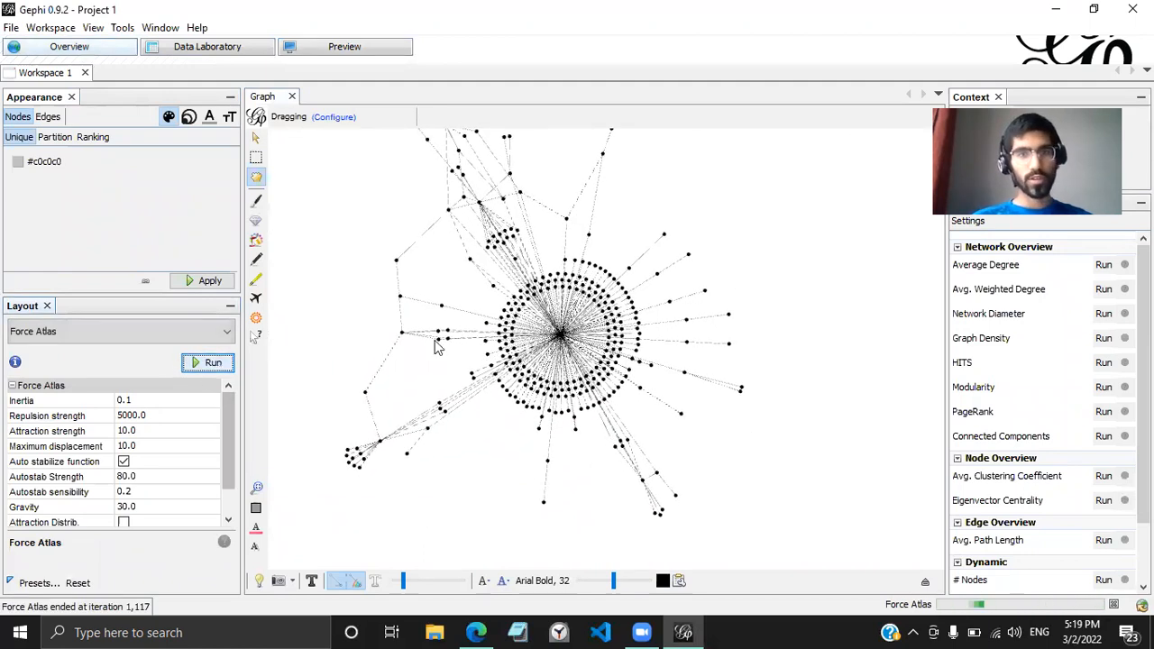
Step: Examine the central hub node of the network and the edges radiating from it
scroll(561, 336, up, 5)
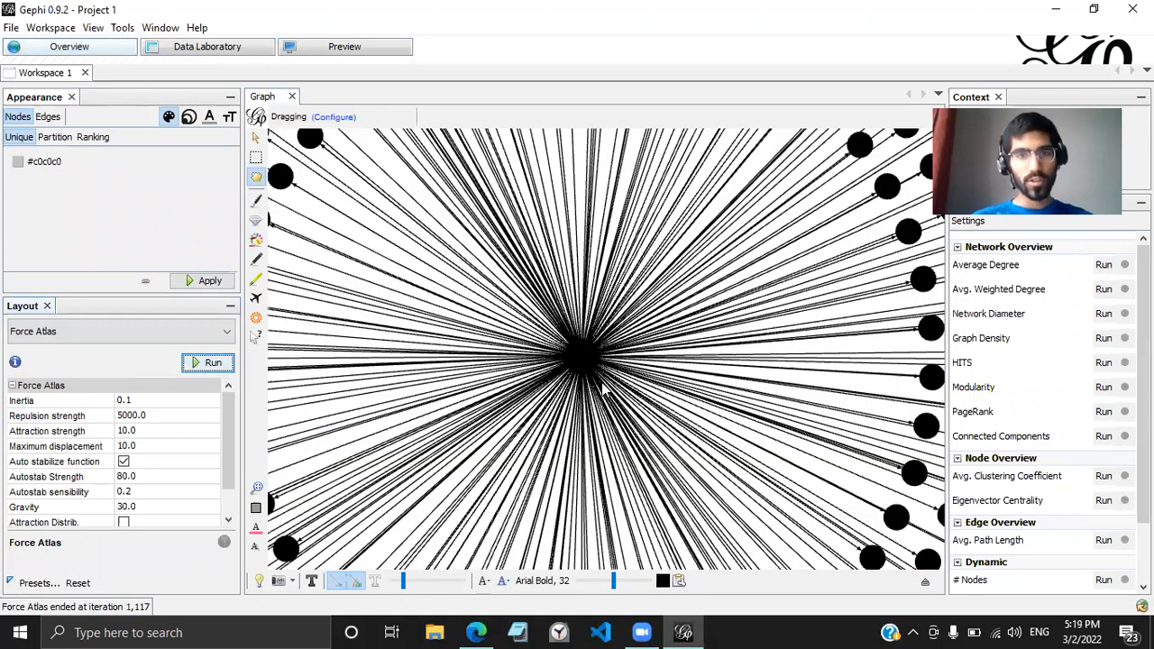
scroll(570, 343, up, 2)
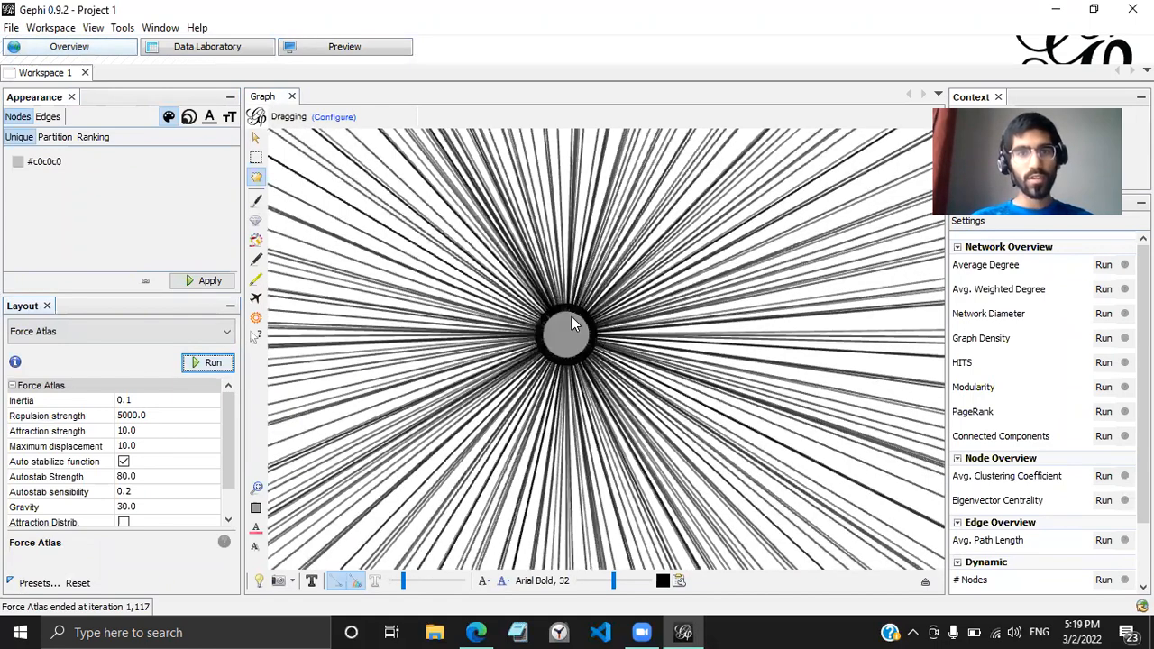
scroll(571, 325, up, 3)
scroll(570, 328, down, 4)
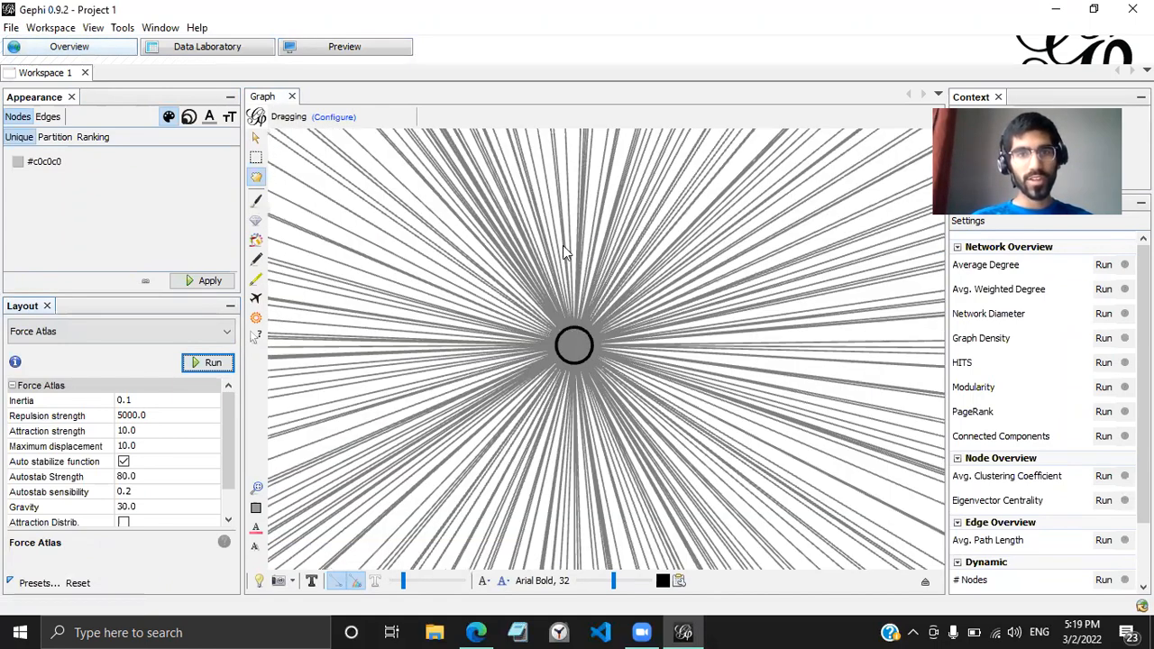
scroll(564, 253, down, 4)
scroll(541, 343, up, 1)
scroll(533, 397, down, 3)
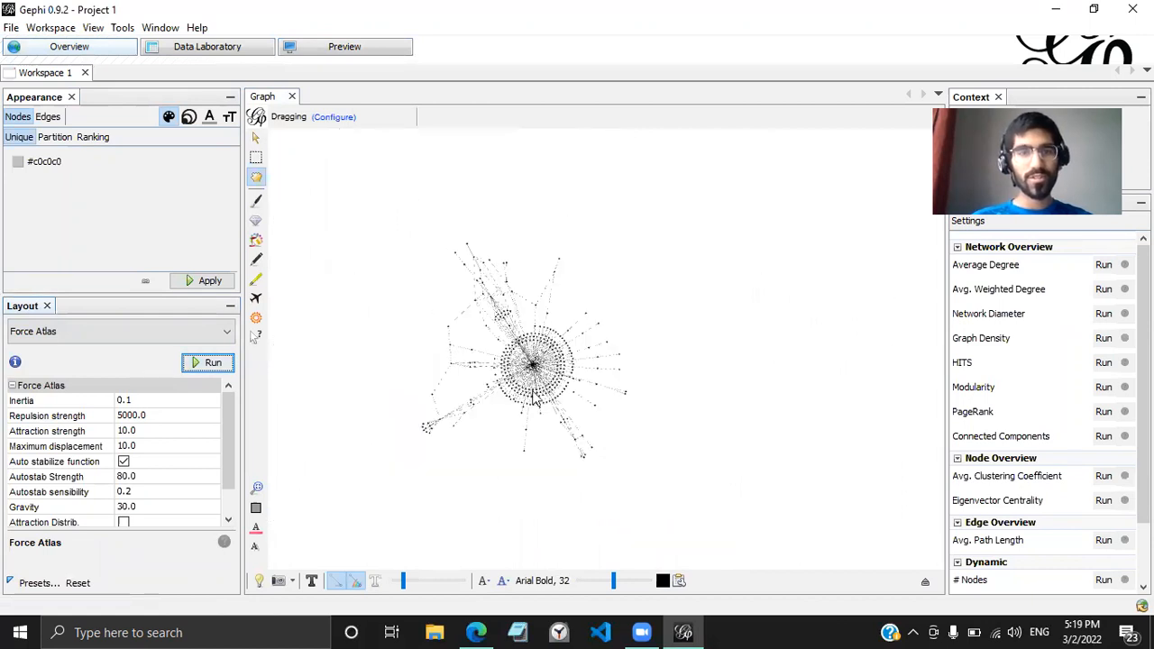
Step: Examine the rings of nodes around the hub and how the outlying nodes and branches connect to them
scroll(533, 397, up, 2)
scroll(588, 270, down, 5)
scroll(587, 273, up, 4)
scroll(628, 533, up, 5)
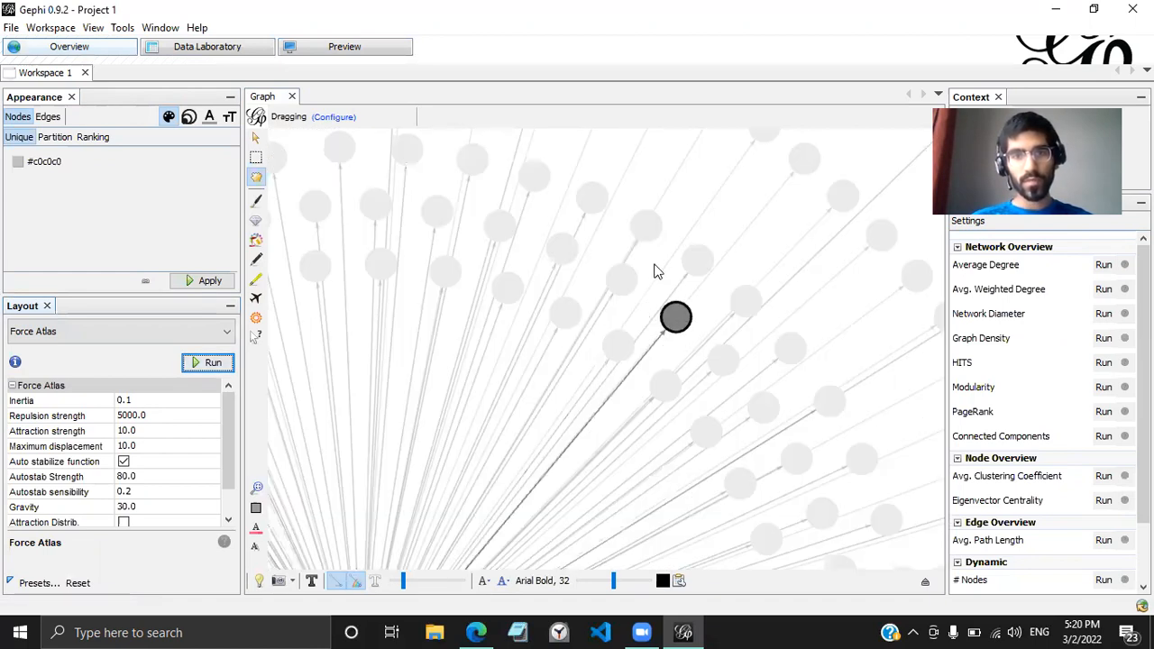
scroll(616, 424, down, 1)
scroll(616, 446, down, 2)
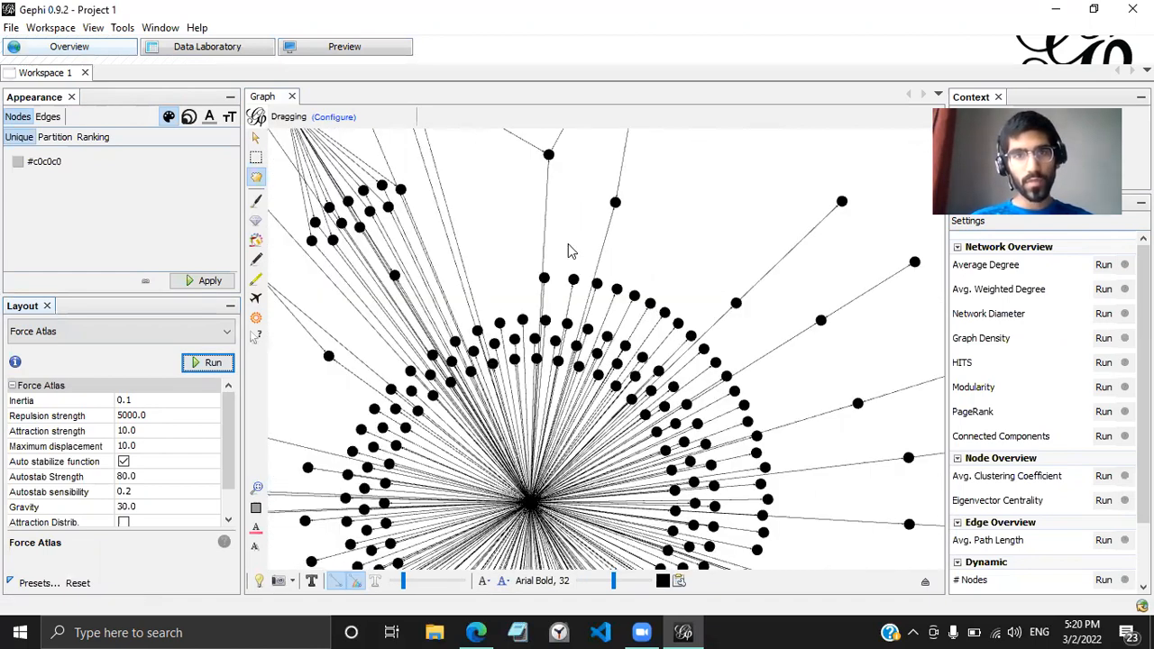
scroll(551, 160, down, 4)
drag(551, 160, 548, 342)
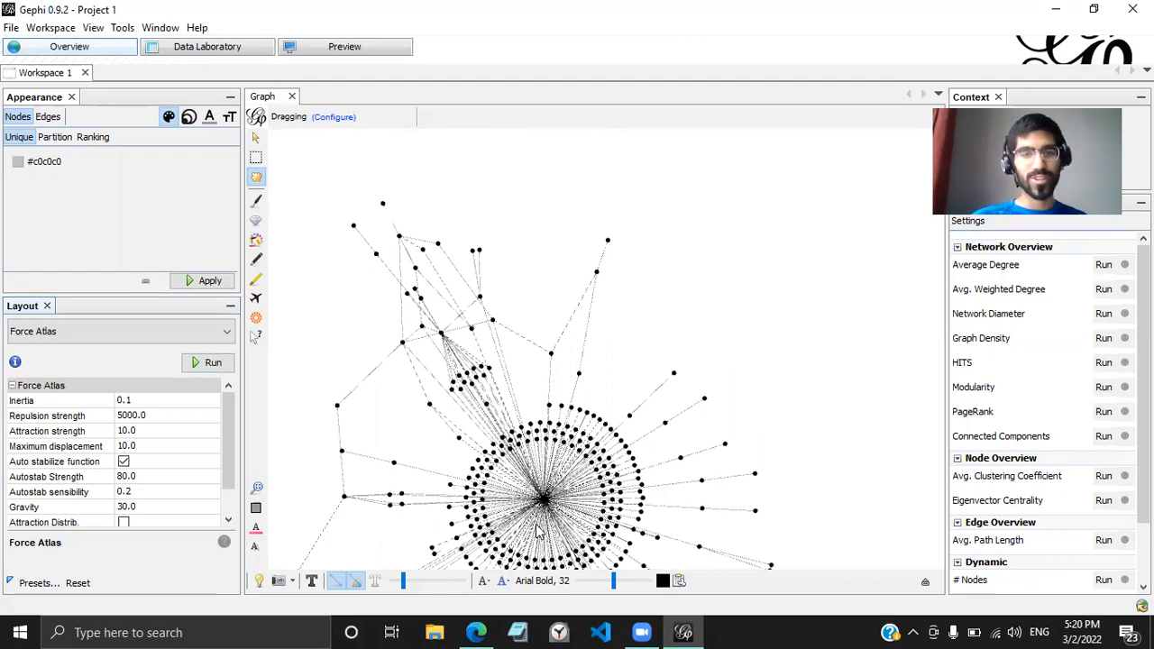
scroll(536, 503, up, 5)
scroll(559, 462, up, 5)
scroll(561, 351, down, 8)
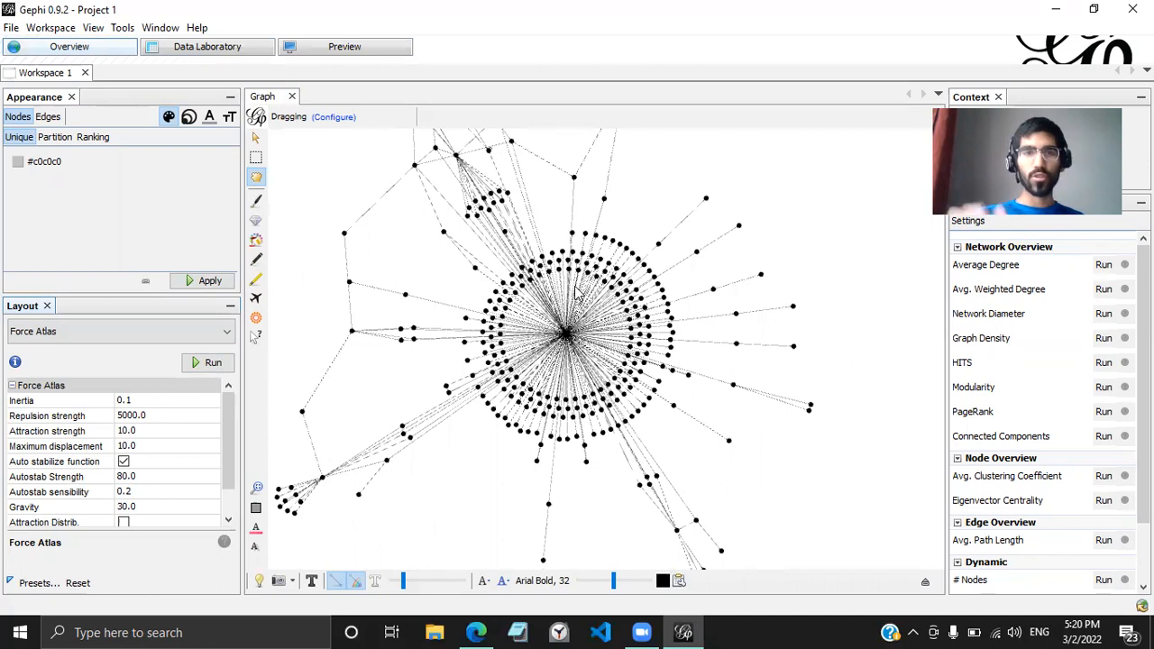
scroll(576, 290, up, 5)
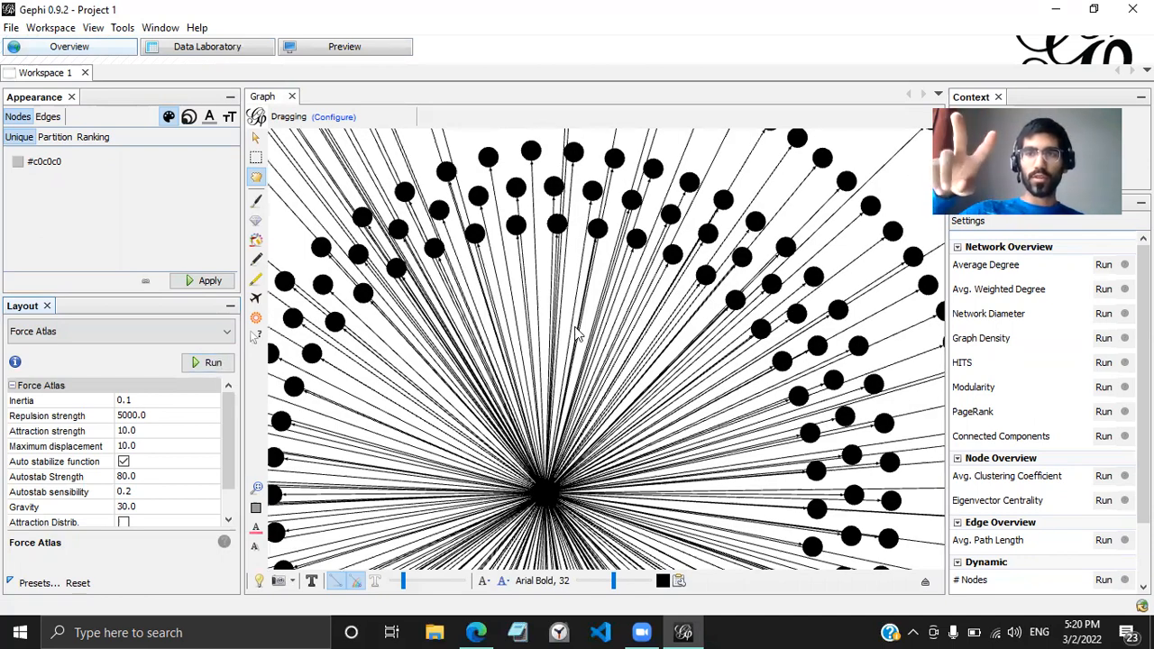
scroll(577, 333, down, 5)
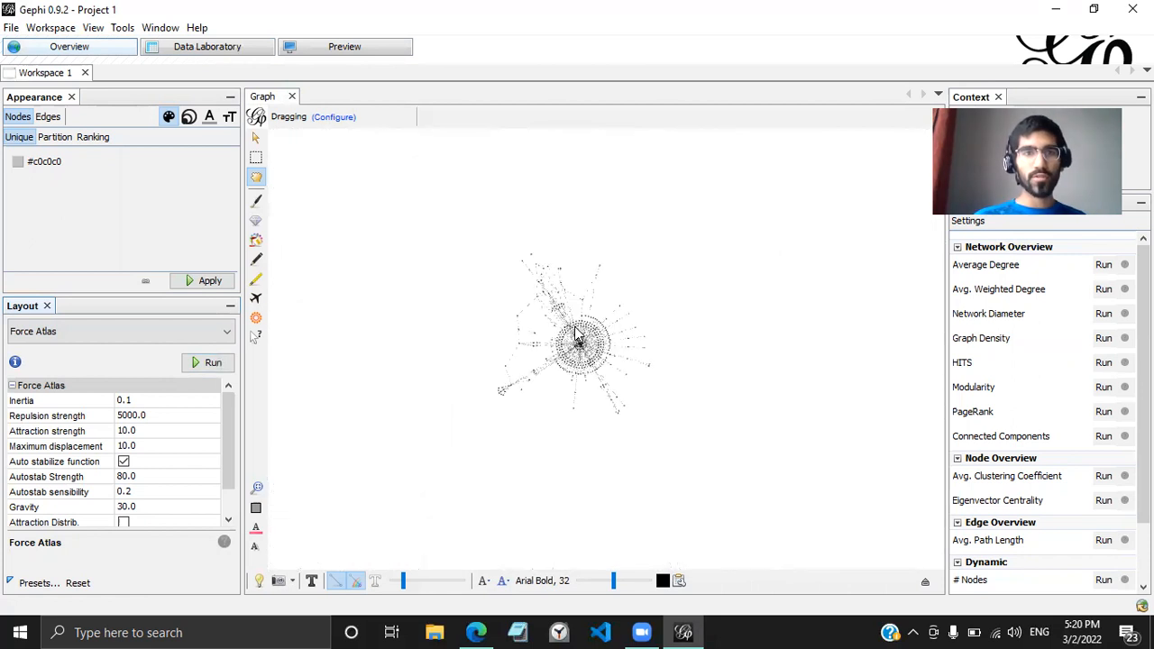
scroll(631, 433, up, 3)
scroll(642, 451, down, 1)
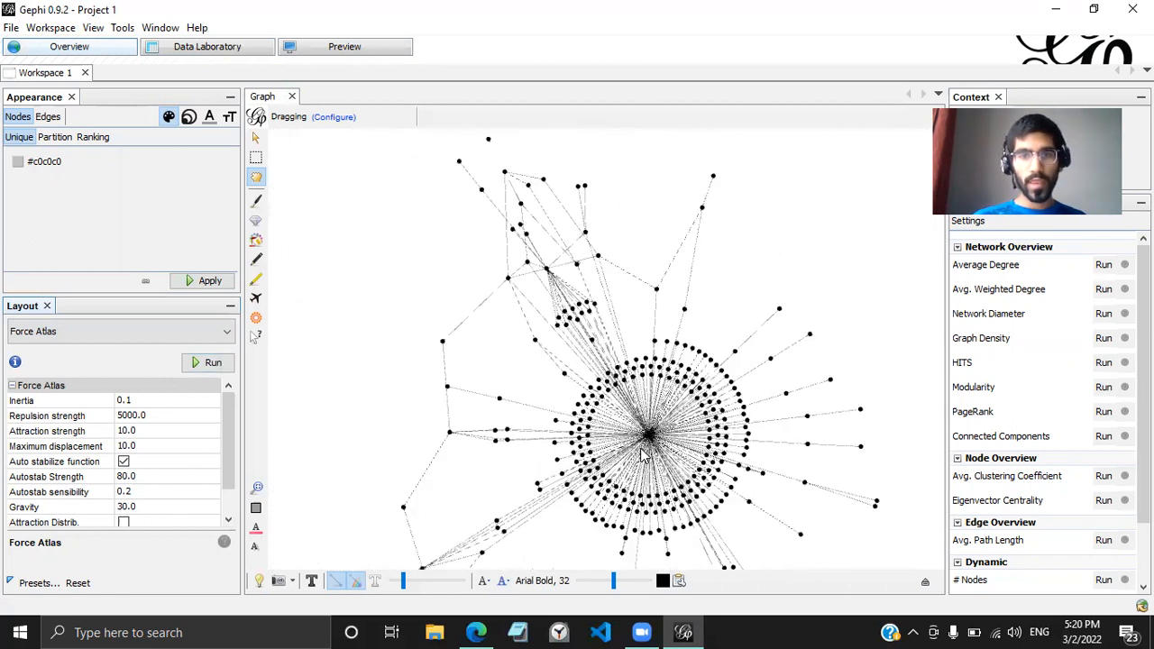
scroll(643, 455, up, 1)
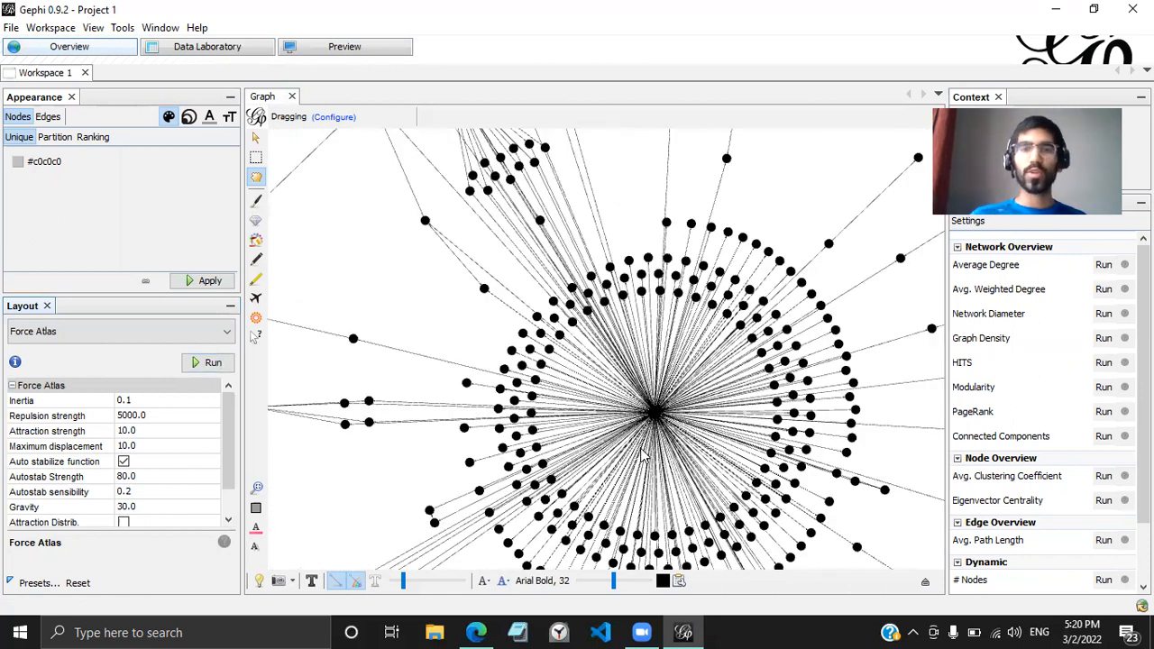
drag(640, 448, 602, 428)
scroll(623, 450, down, 3)
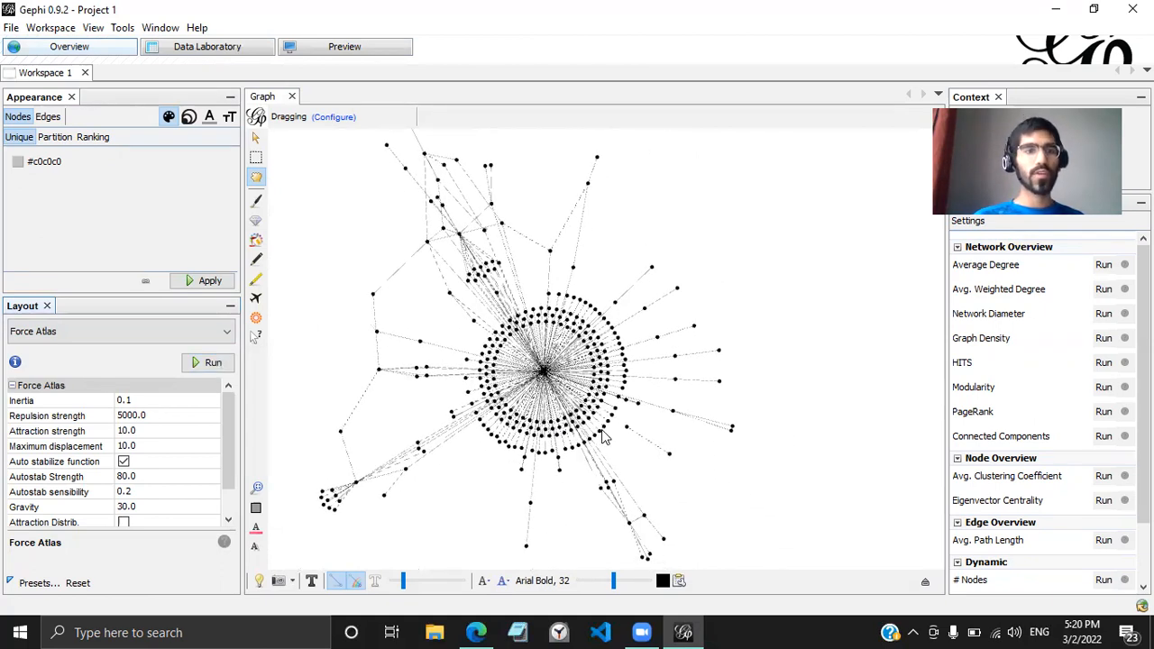
Step: Run the Force Atlas layout briefly once more with the current settings and stop it
click(207, 368)
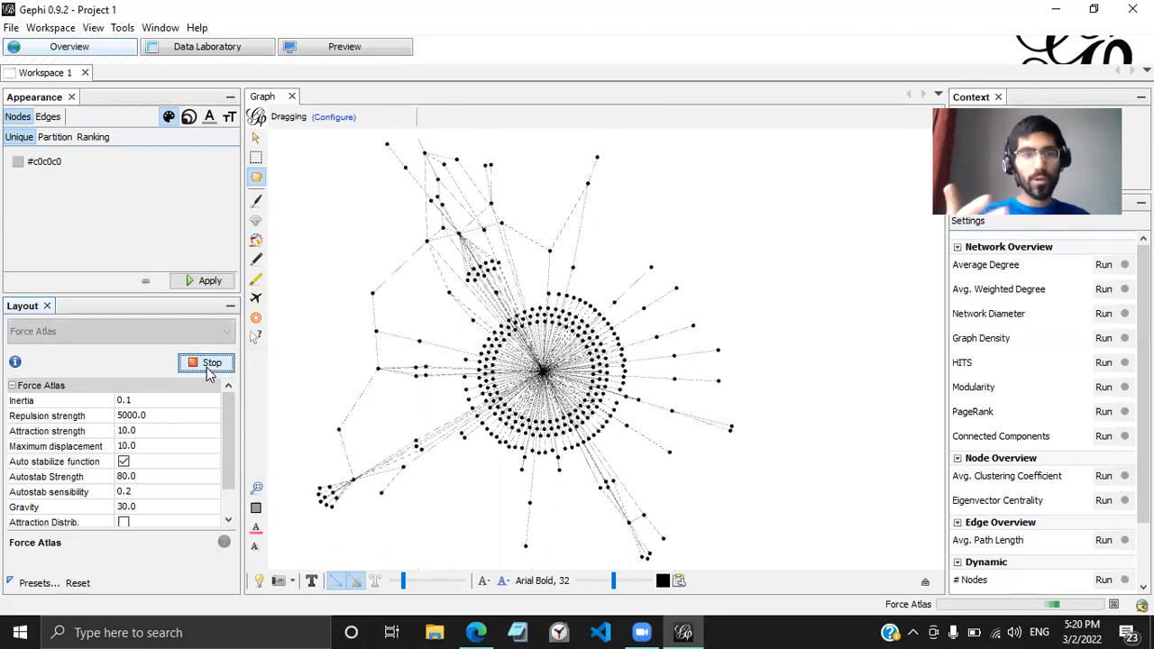
click(207, 368)
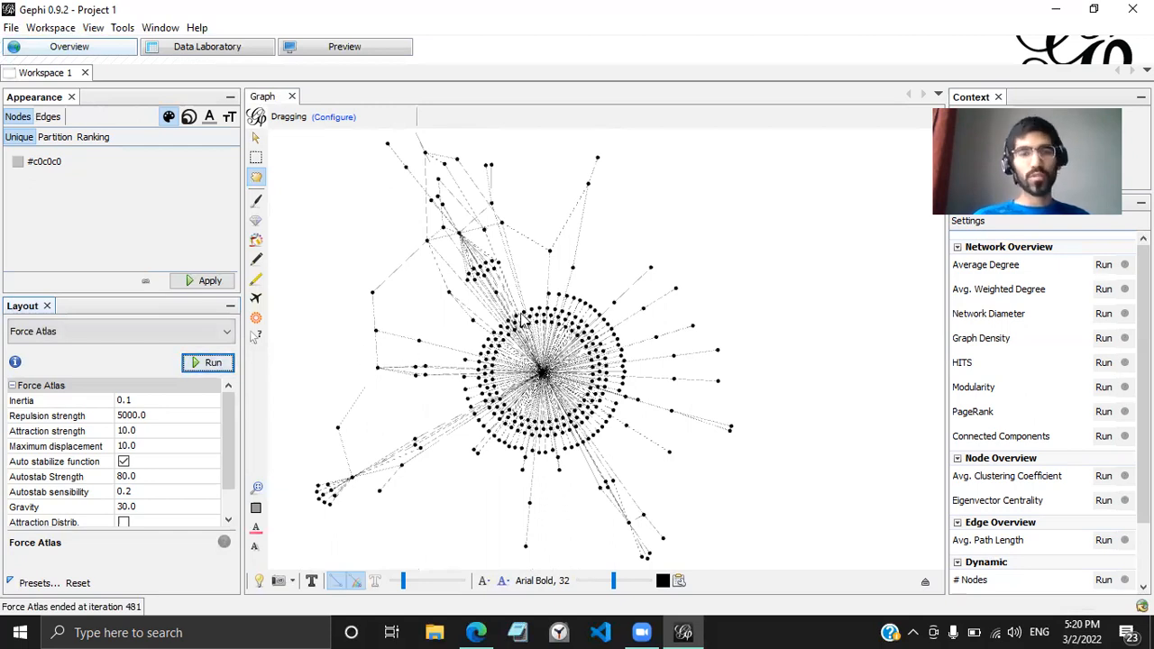
click(458, 377)
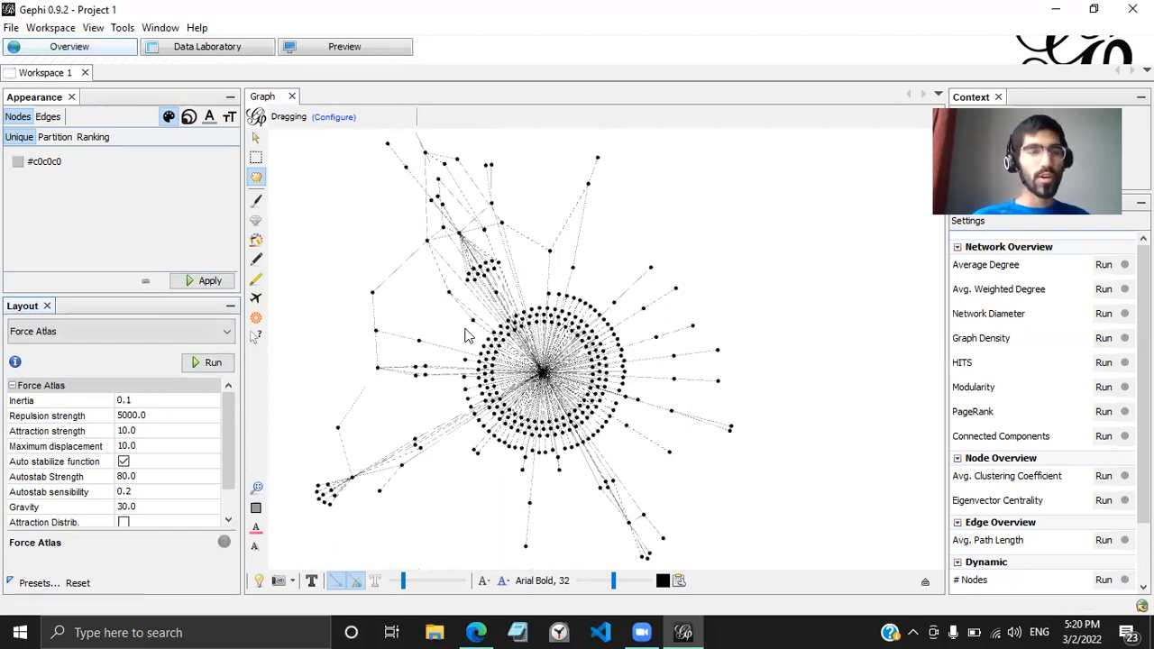
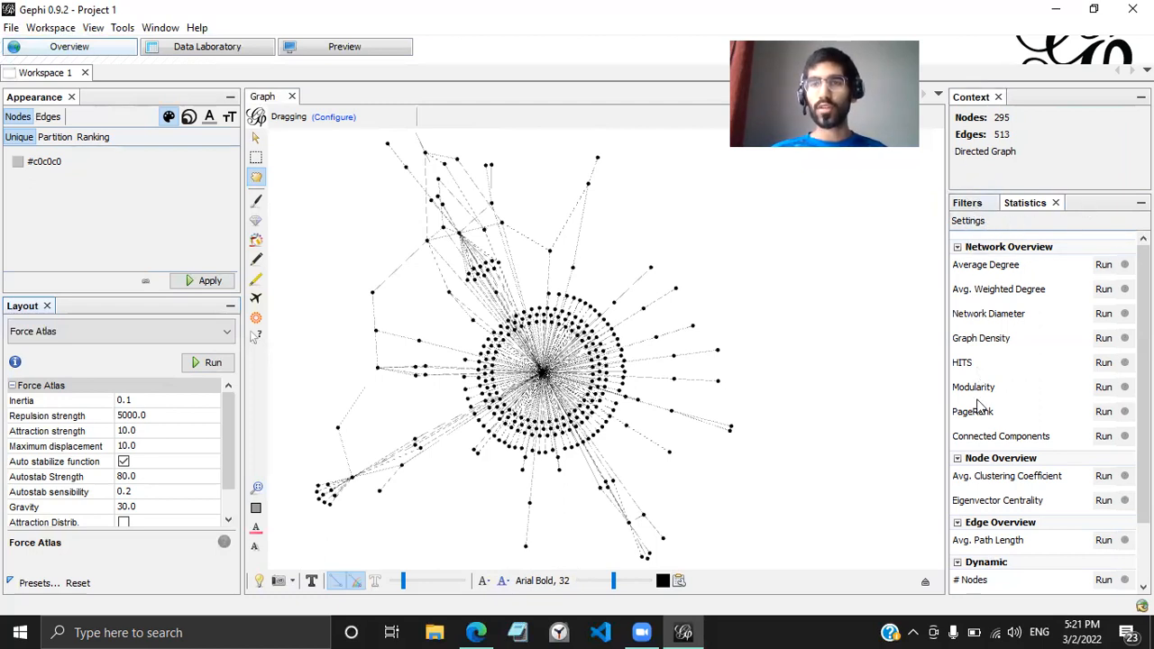
click(968, 203)
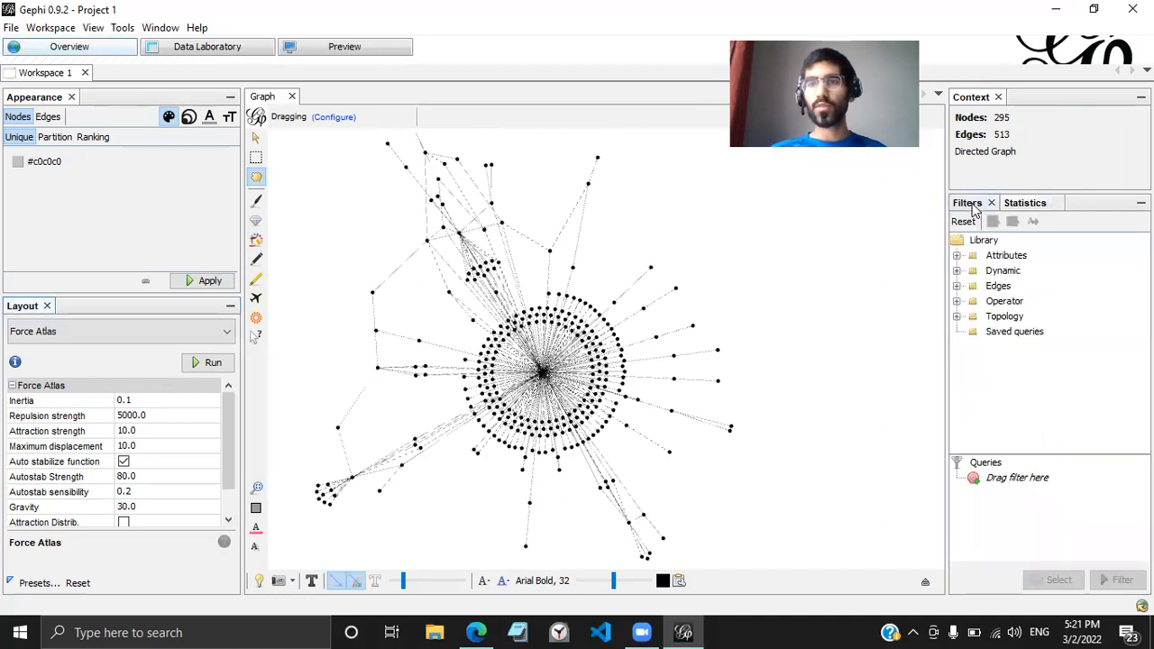
click(1025, 206)
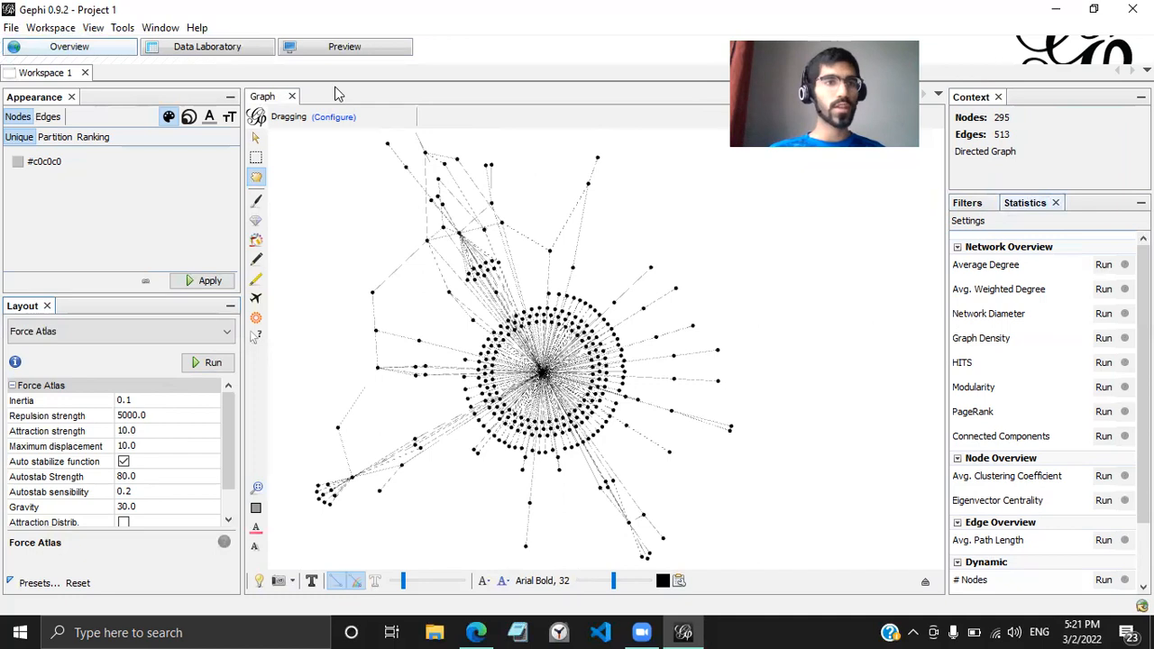
click(160, 28)
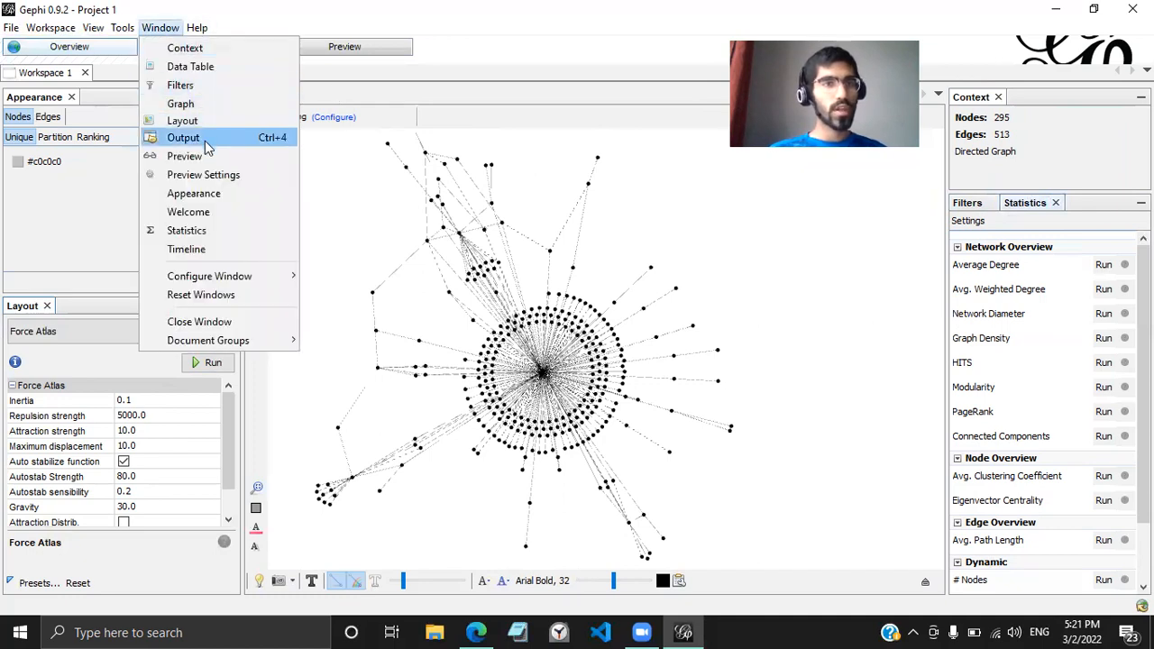
click(908, 299)
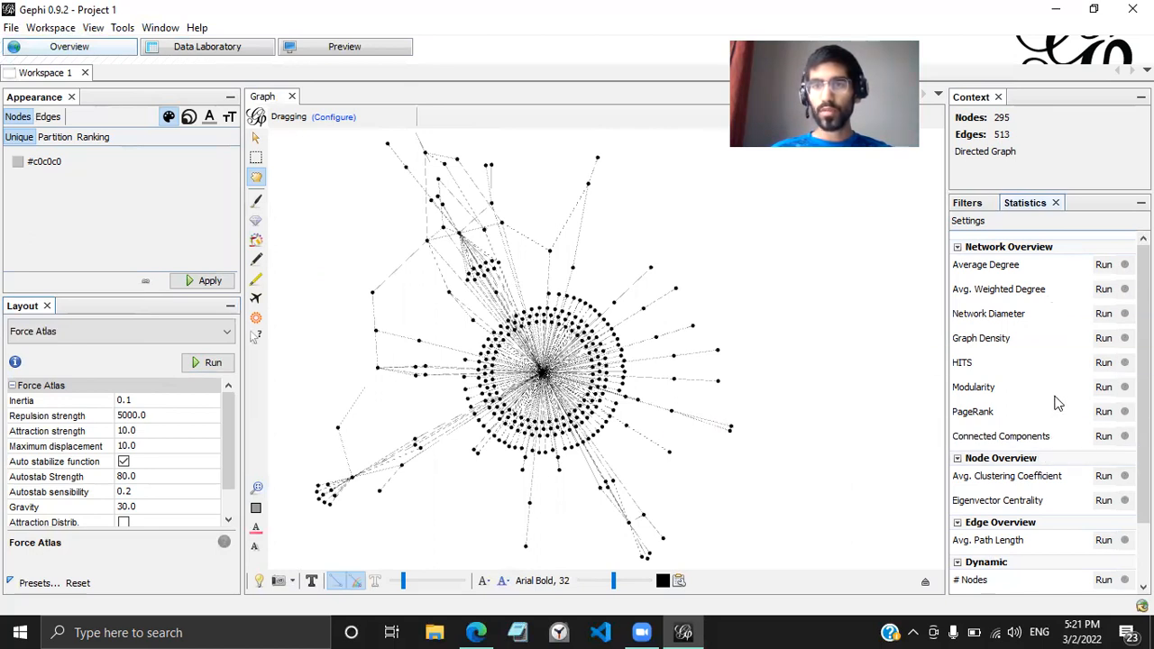
Step: Run the Modularity statistic with Randomize and Use weights on and resolution 1.0, then review and close its report
click(1105, 388)
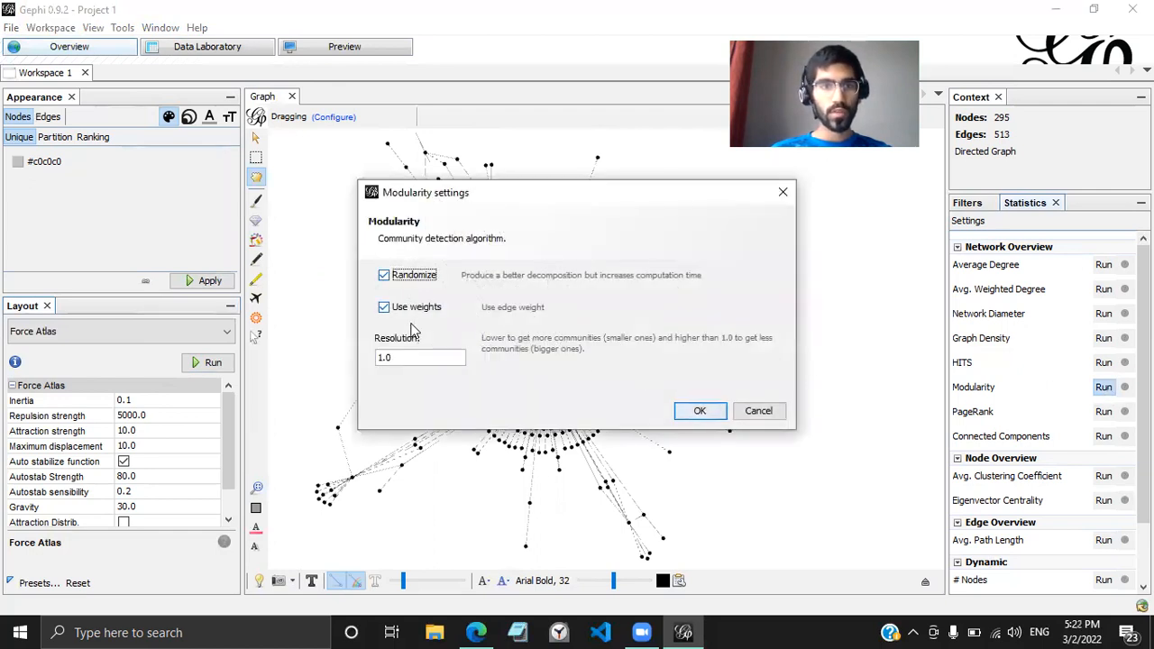
click(698, 412)
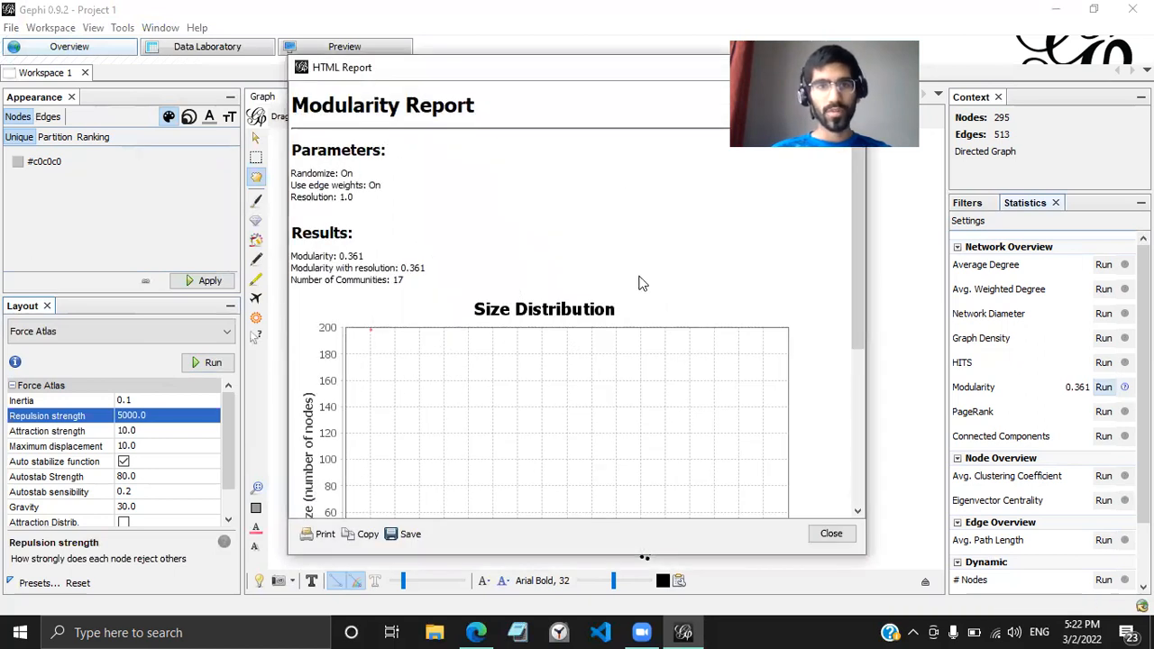
scroll(642, 287, down, 5)
scroll(642, 283, up, 5)
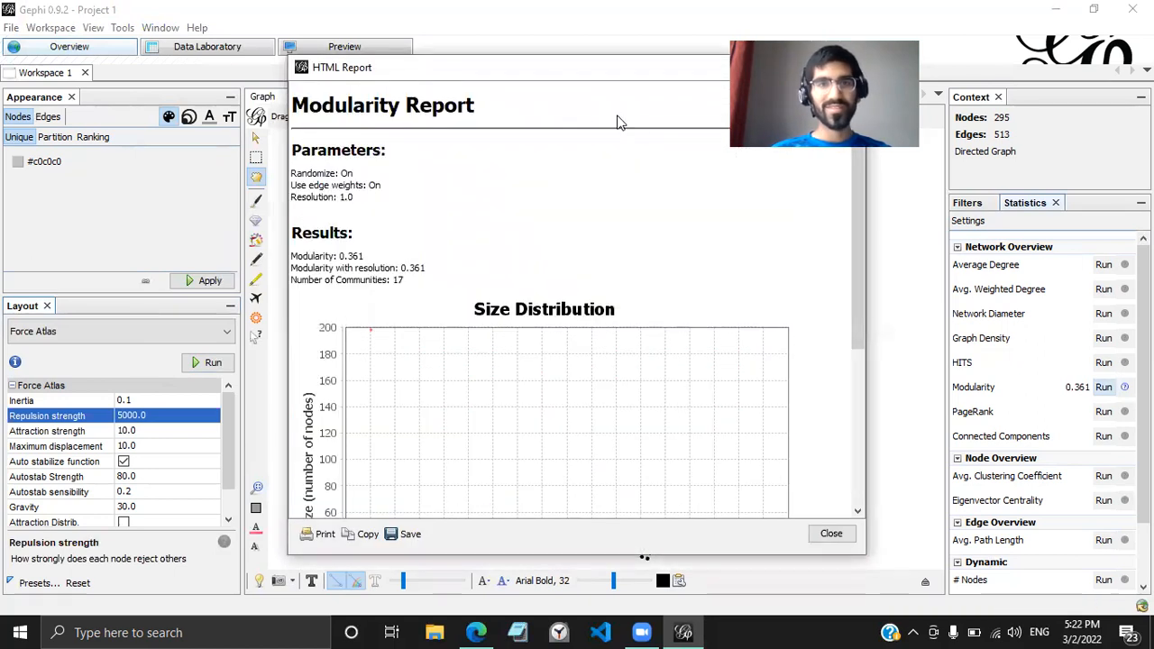
drag(551, 70, 442, 67)
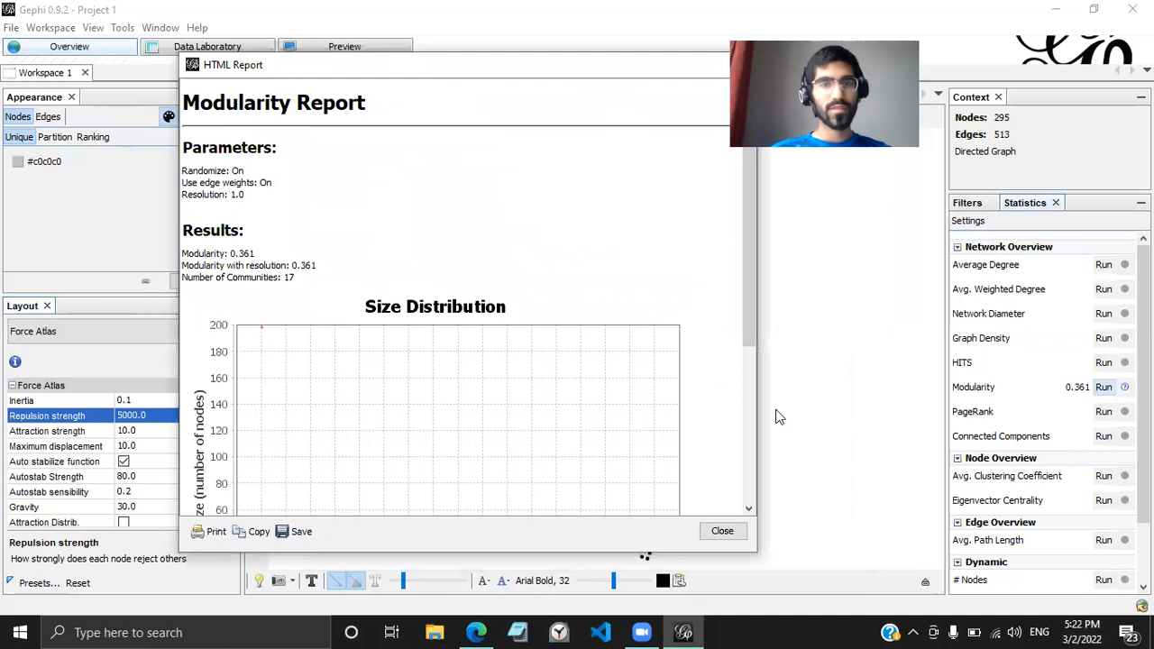
click(724, 531)
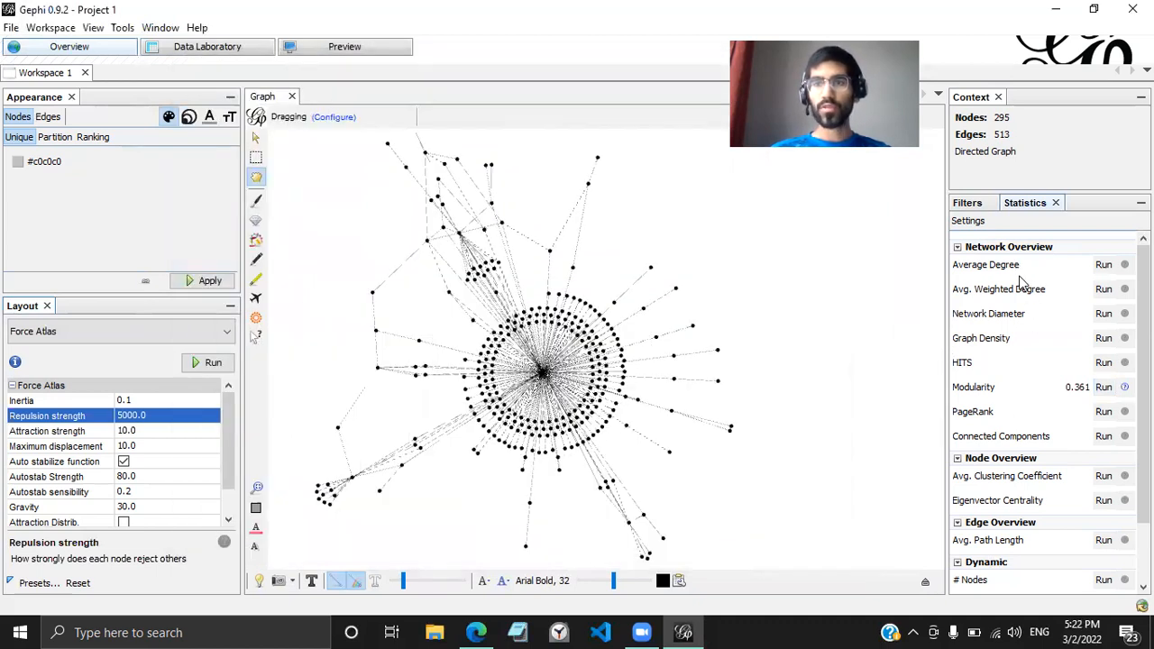
Step: Compute the Average Degree and the directed Eigenvector Centrality with 100 iterations, closing each report
click(1115, 269)
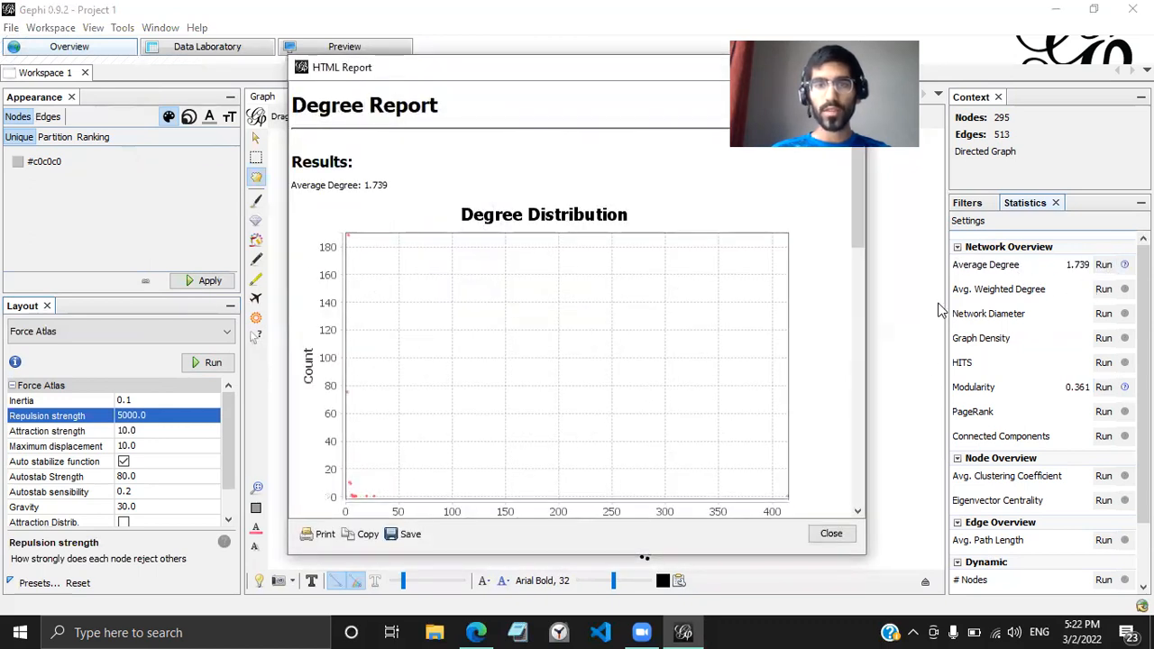
click(833, 535)
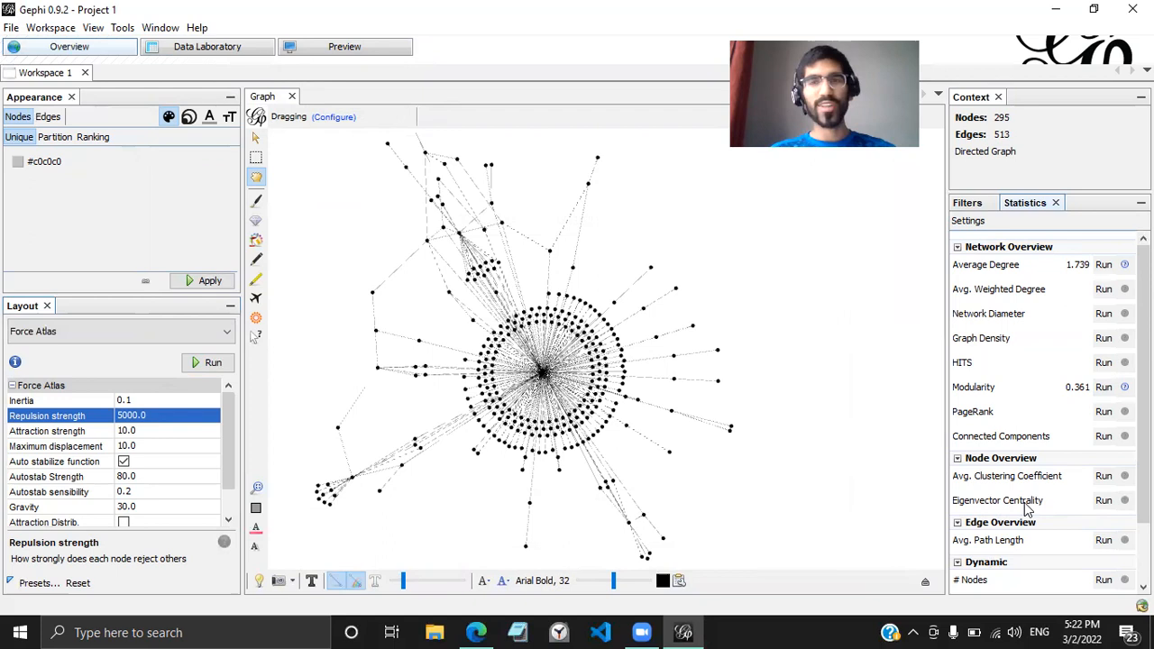
click(1103, 501)
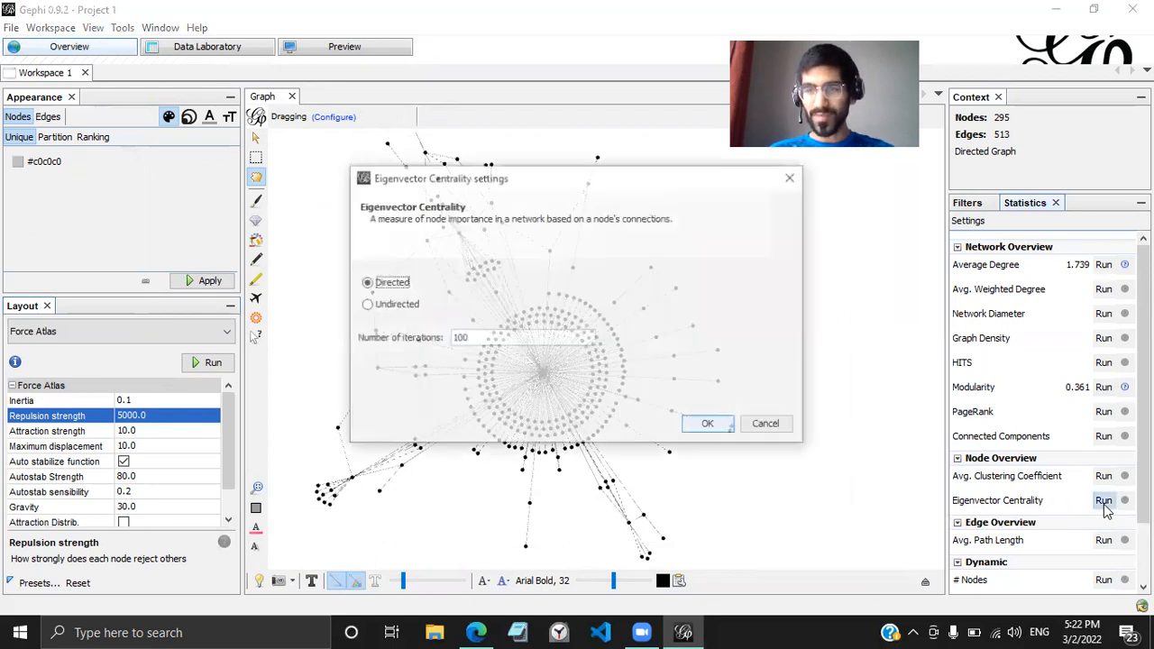
click(712, 426)
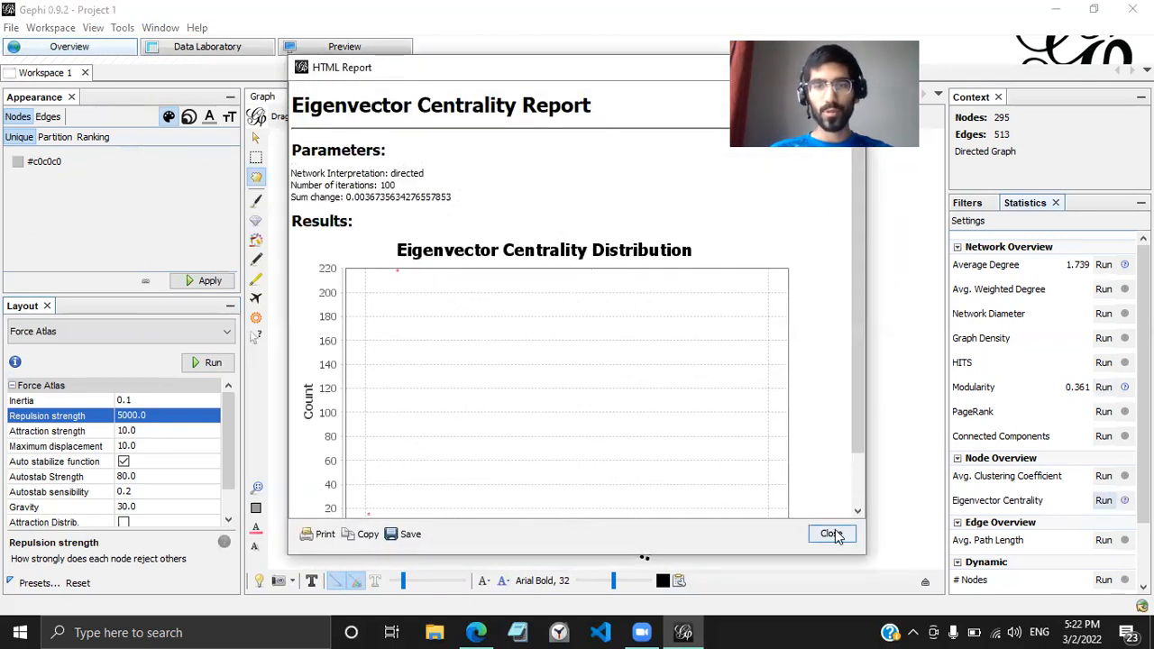
click(830, 533)
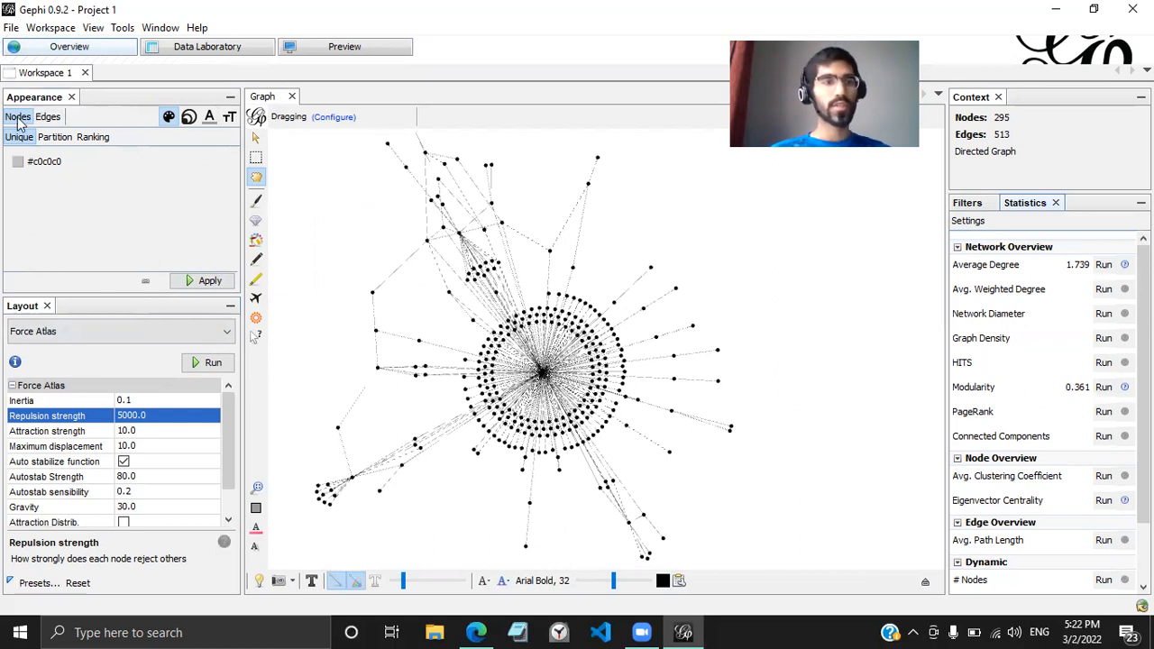
Step: Color the nodes by partition on the Modularity Class attribute and apply it to the graph
click(159, 27)
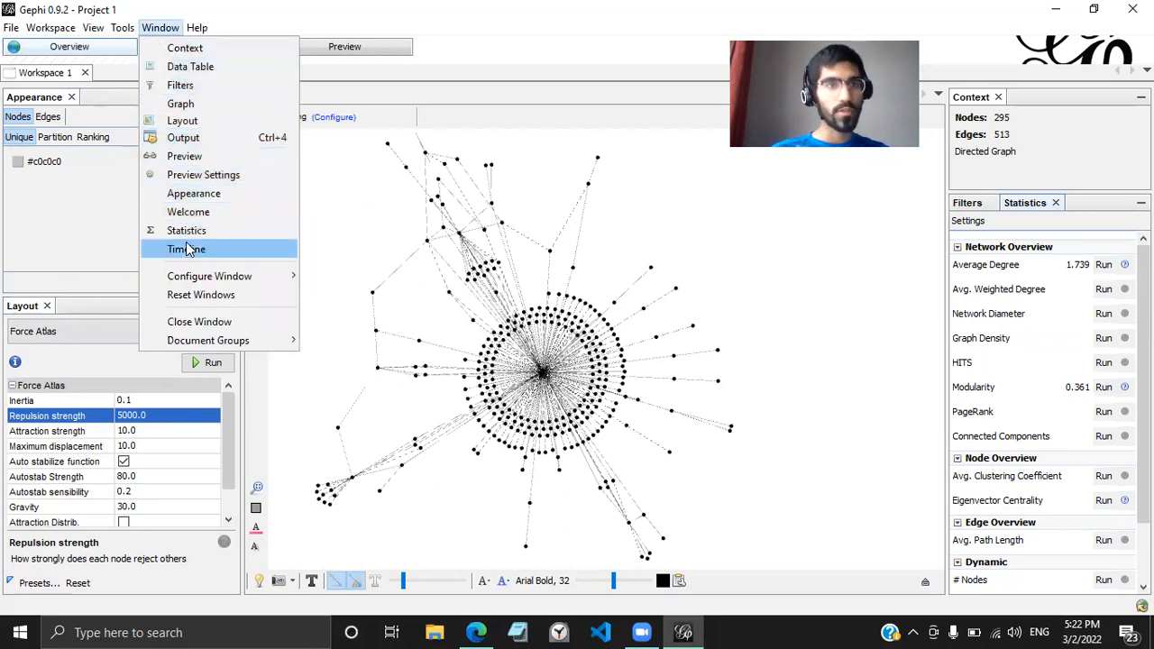
click(85, 221)
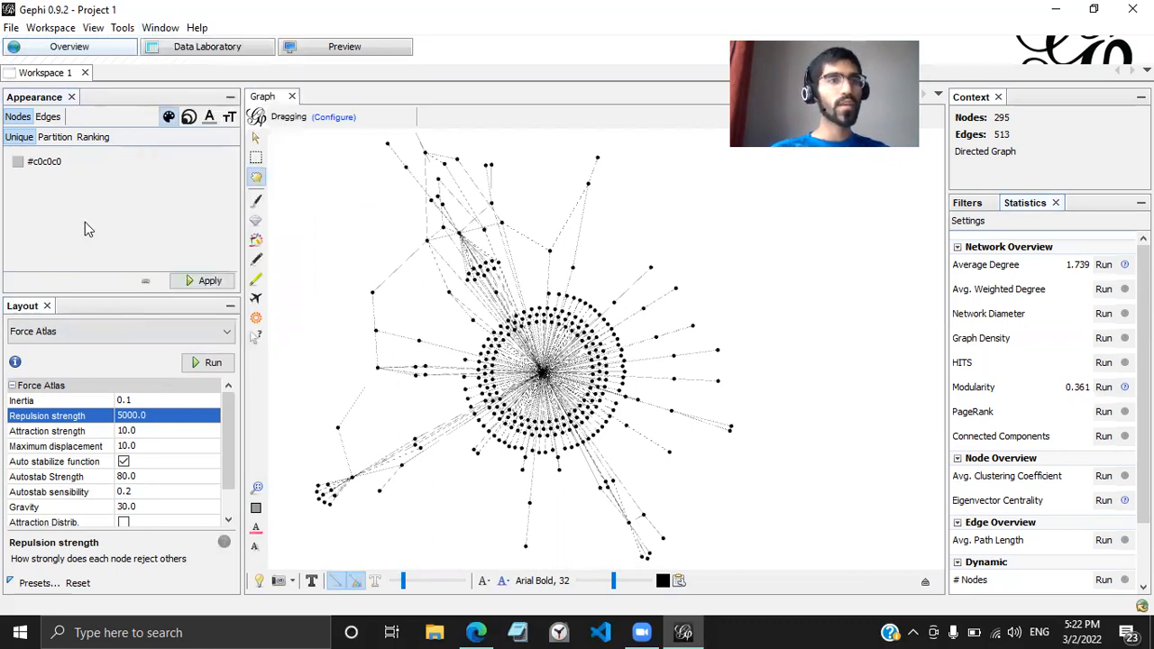
click(54, 137)
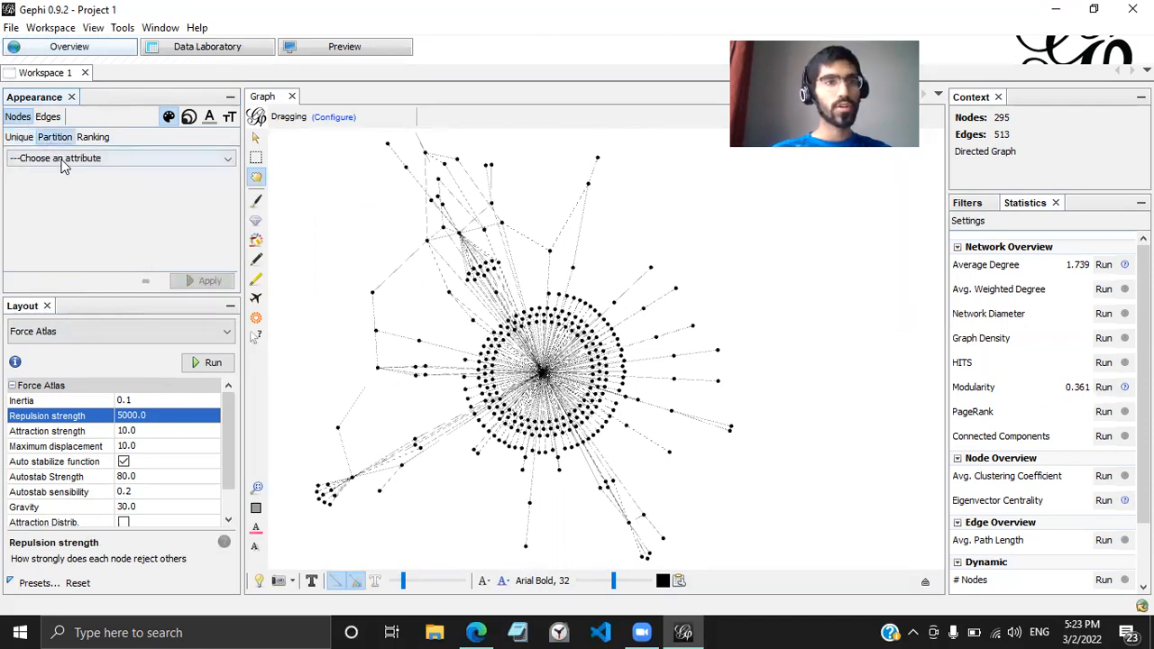
click(63, 162)
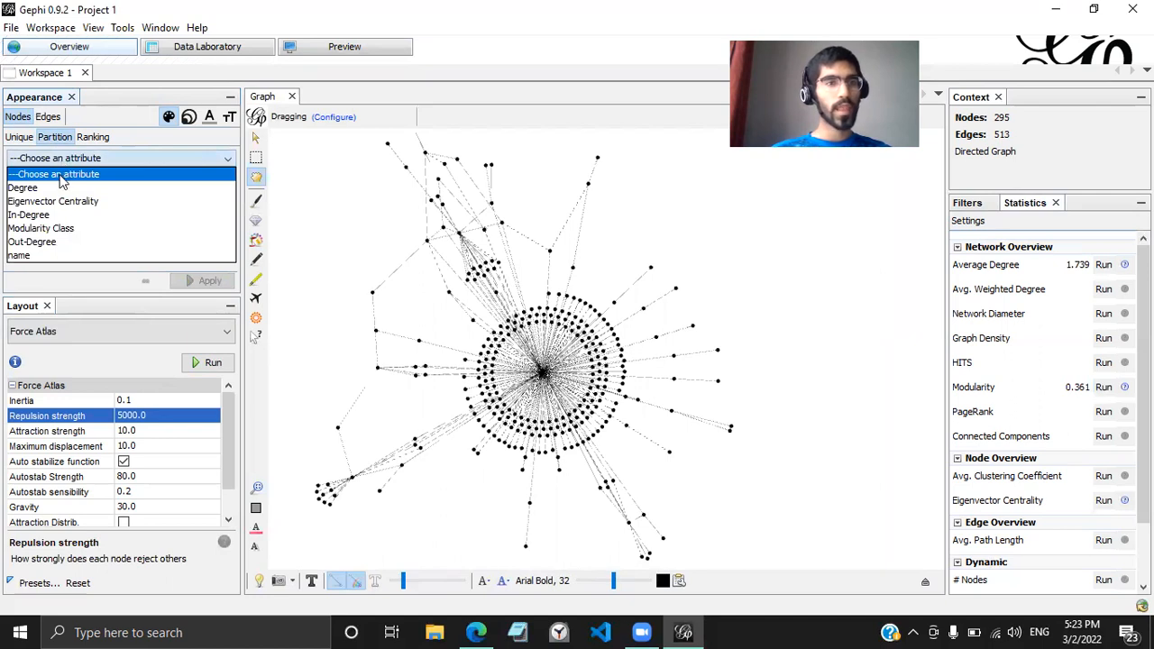
click(46, 232)
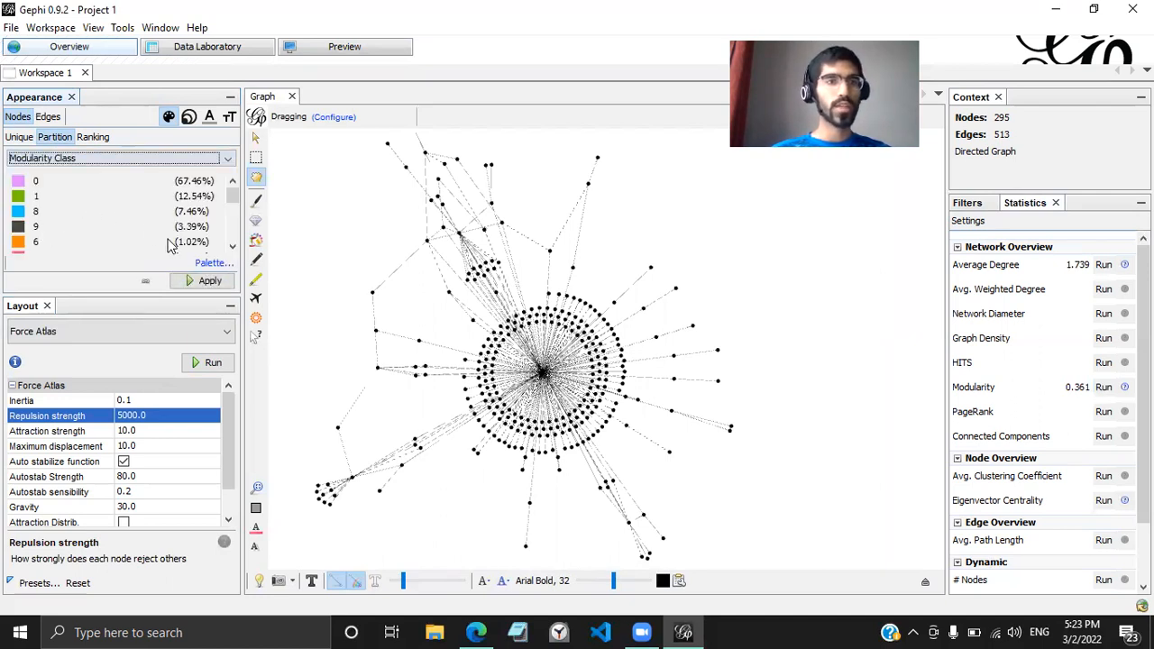
click(205, 280)
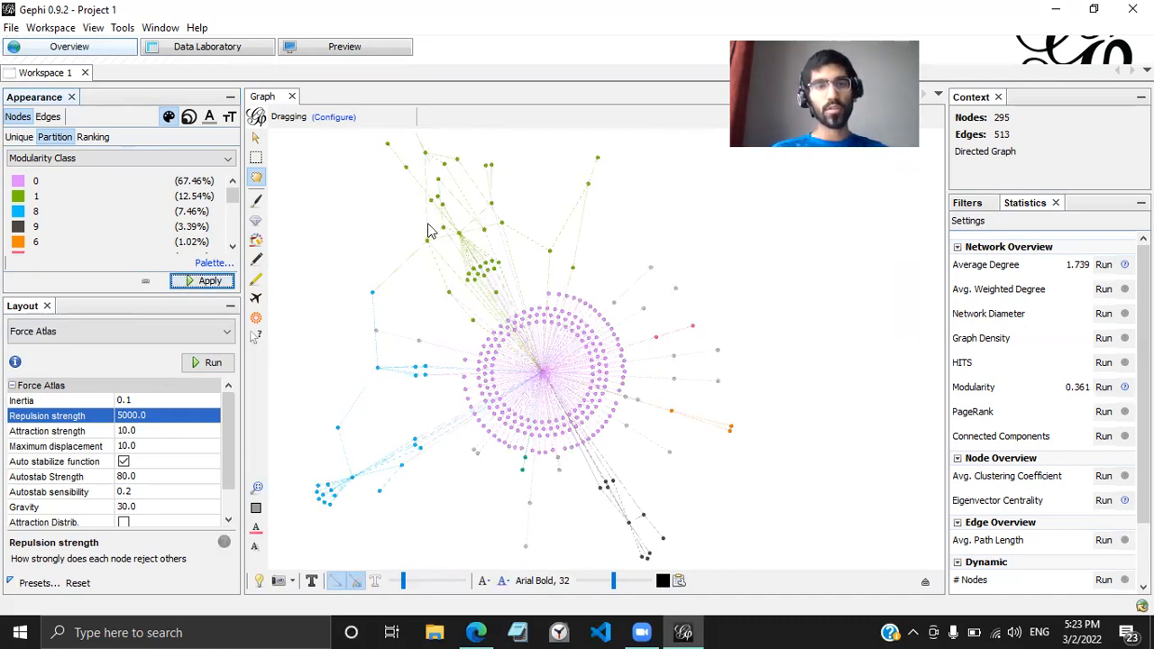
Step: Examine the colored communities around the central hub and along the outer branches of the network
scroll(430, 227, up, 2)
scroll(567, 334, up, 2)
scroll(430, 196, up, 2)
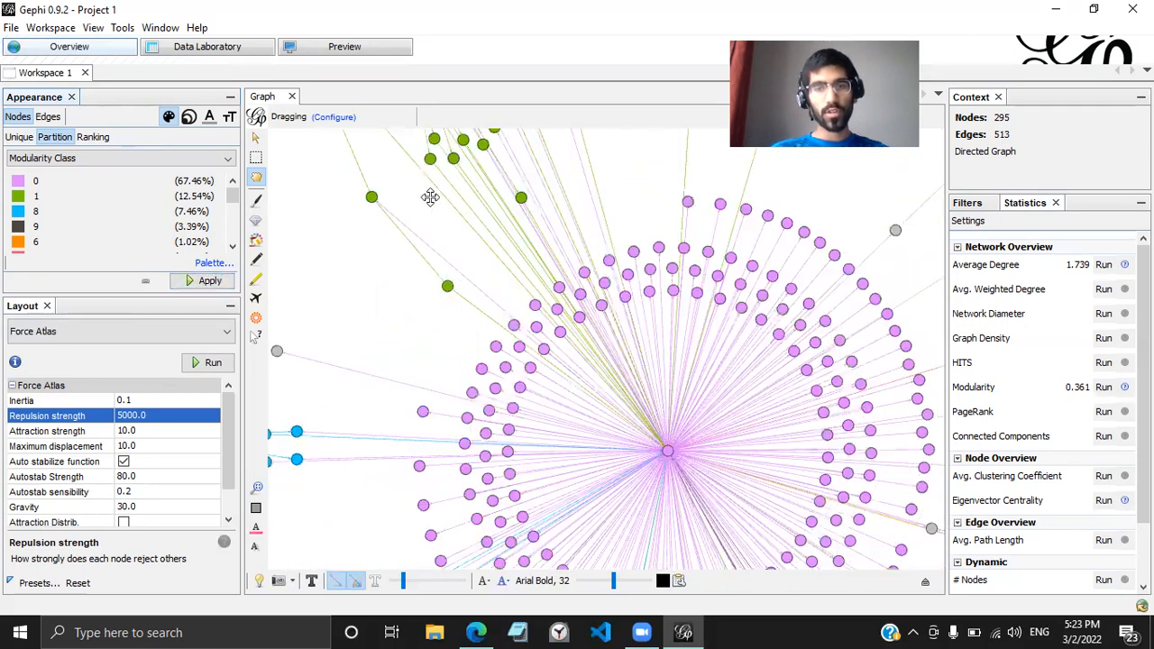
drag(566, 333, 526, 249)
drag(507, 373, 679, 283)
drag(591, 467, 412, 401)
scroll(562, 412, down, 3)
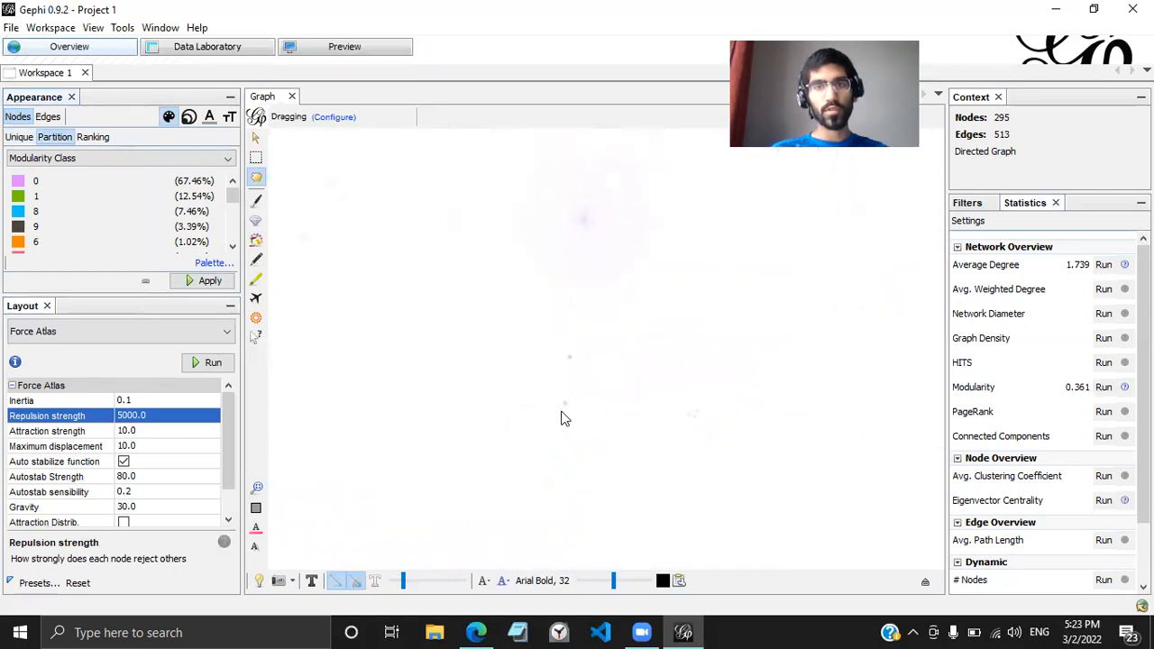
drag(690, 317, 707, 360)
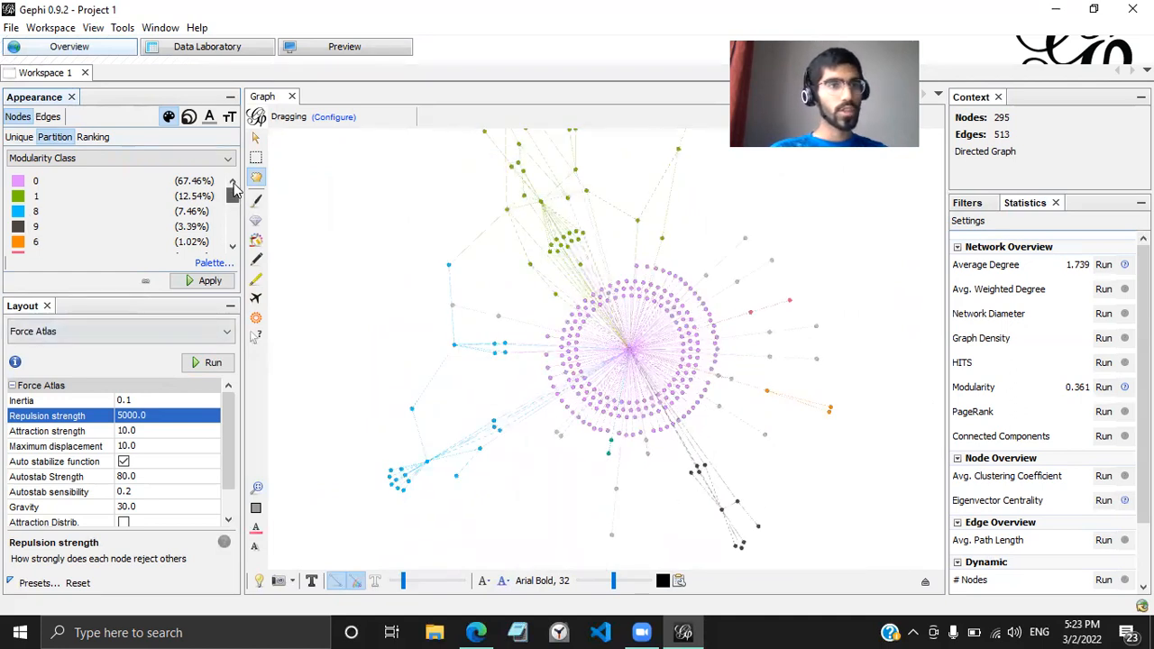
Step: Change the color of modularity class 9 to a pinkish red, reapply the partition coloring, and check that community's branch in the graph
scroll(233, 201, down, 3)
scroll(232, 200, up, 3)
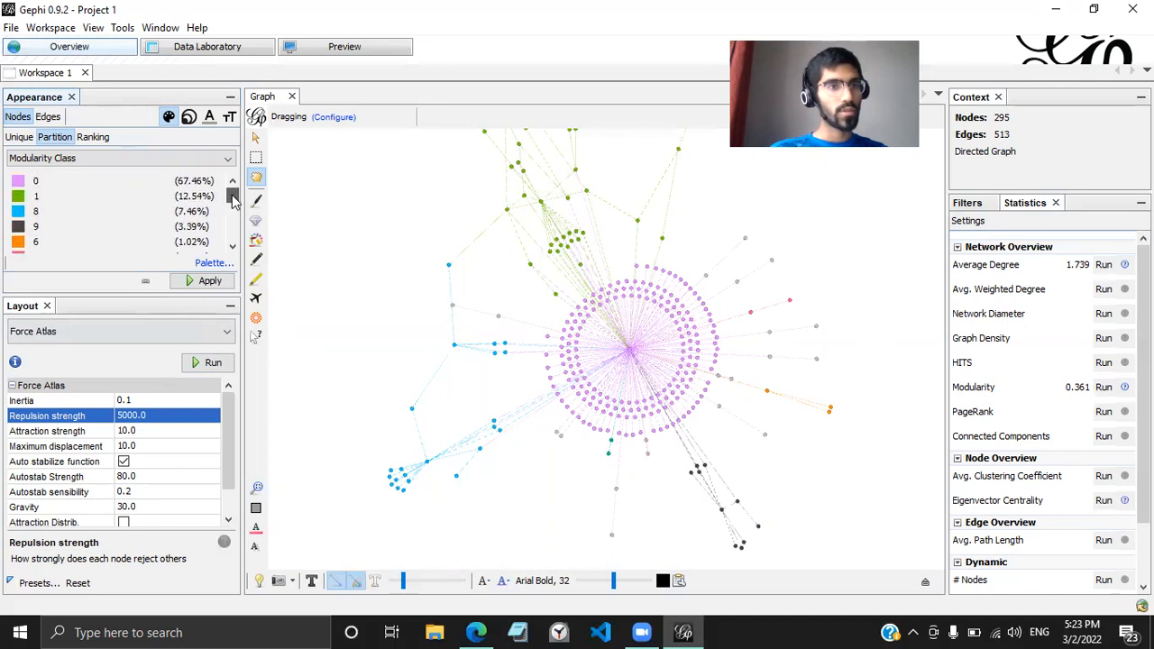
click(18, 227)
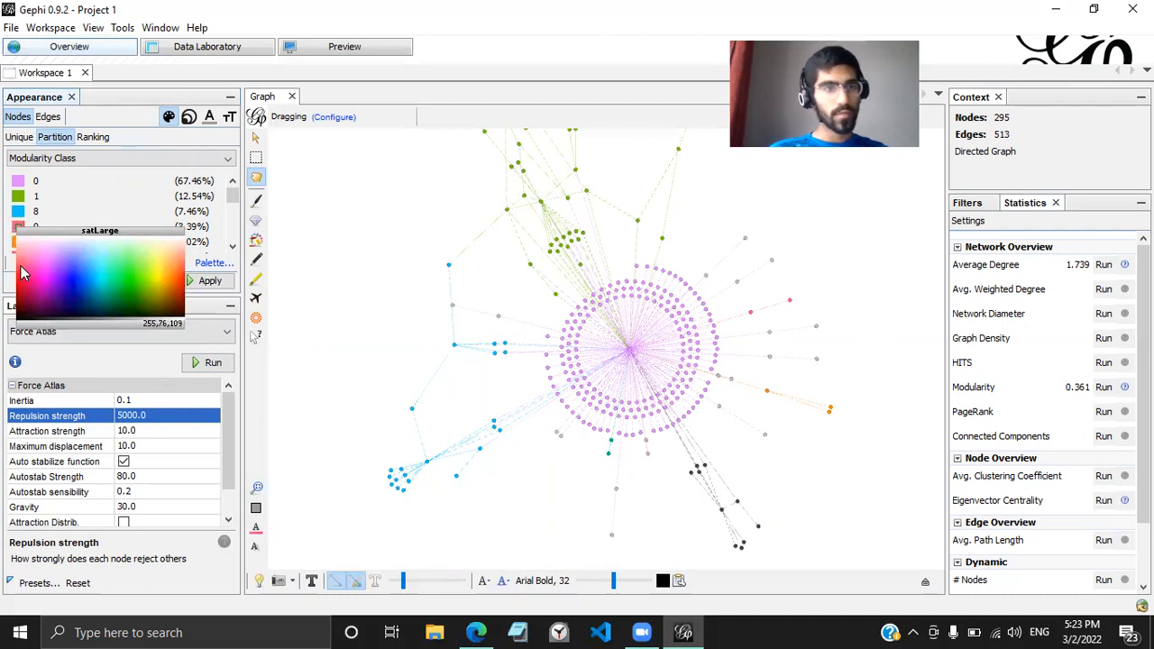
click(209, 282)
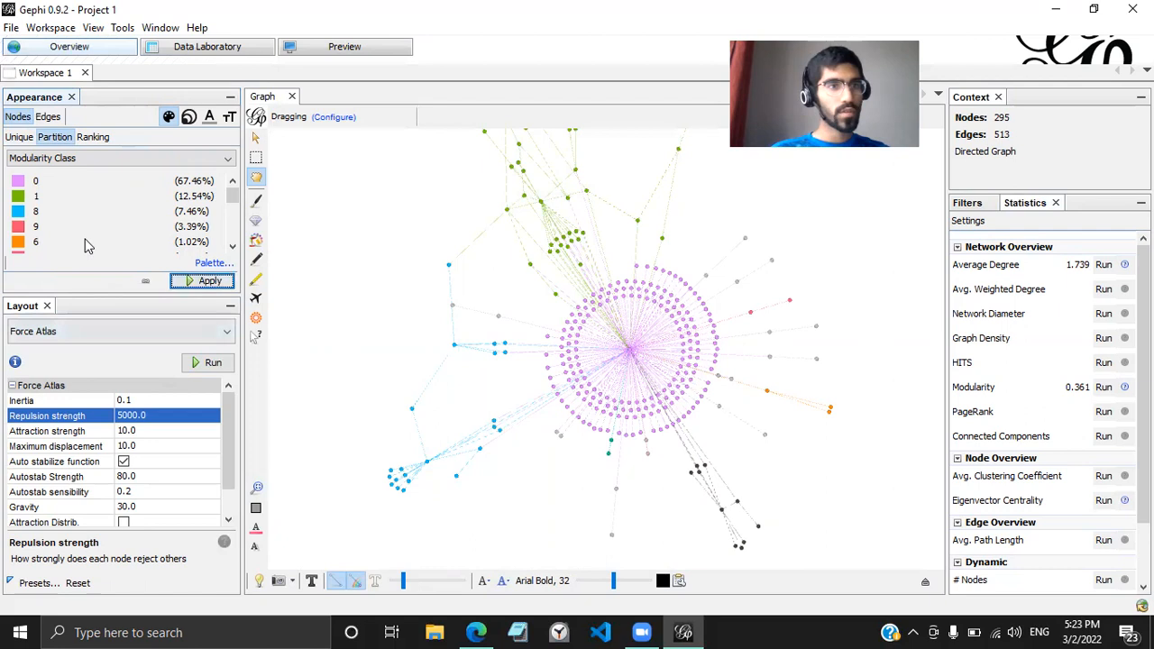
scroll(232, 211, down, 4)
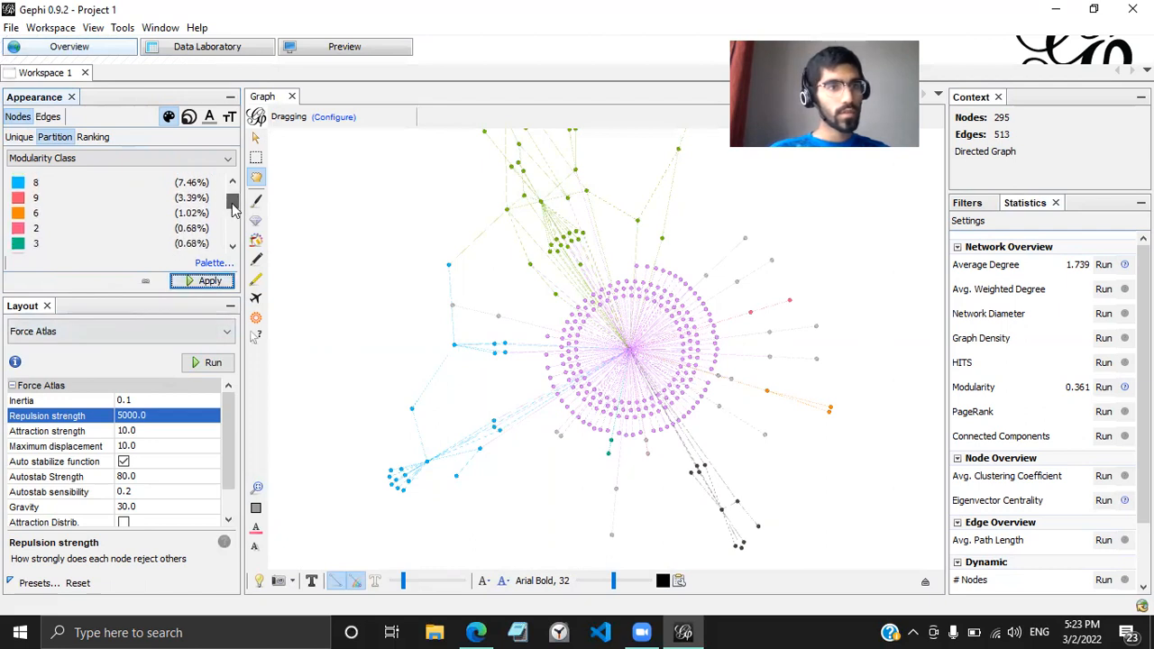
mouse_move(233, 211)
mouse_down()
mouse_move(233, 237)
mouse_move(225, 199)
mouse_up()
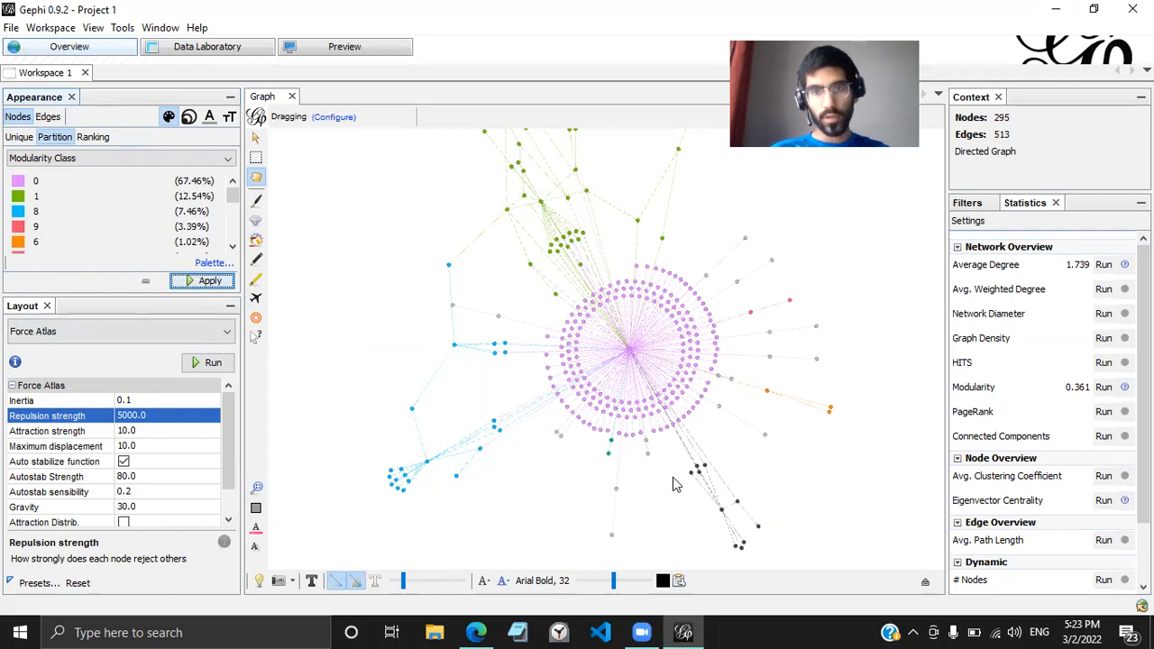
scroll(680, 480, up, 4)
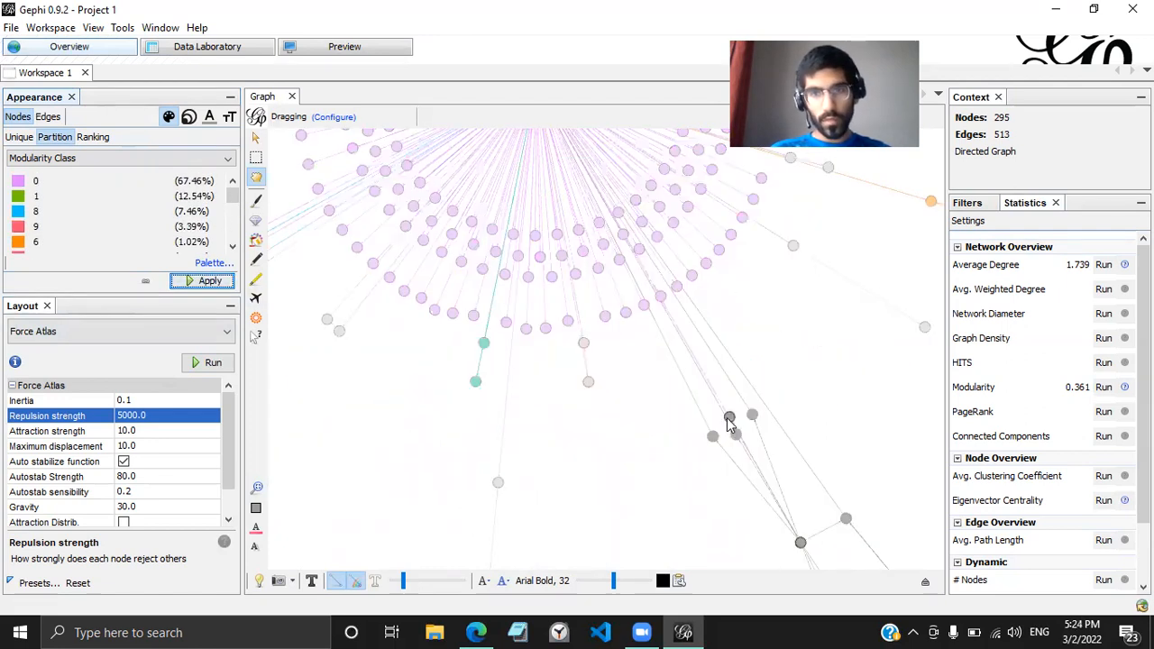
scroll(562, 486, down, 5)
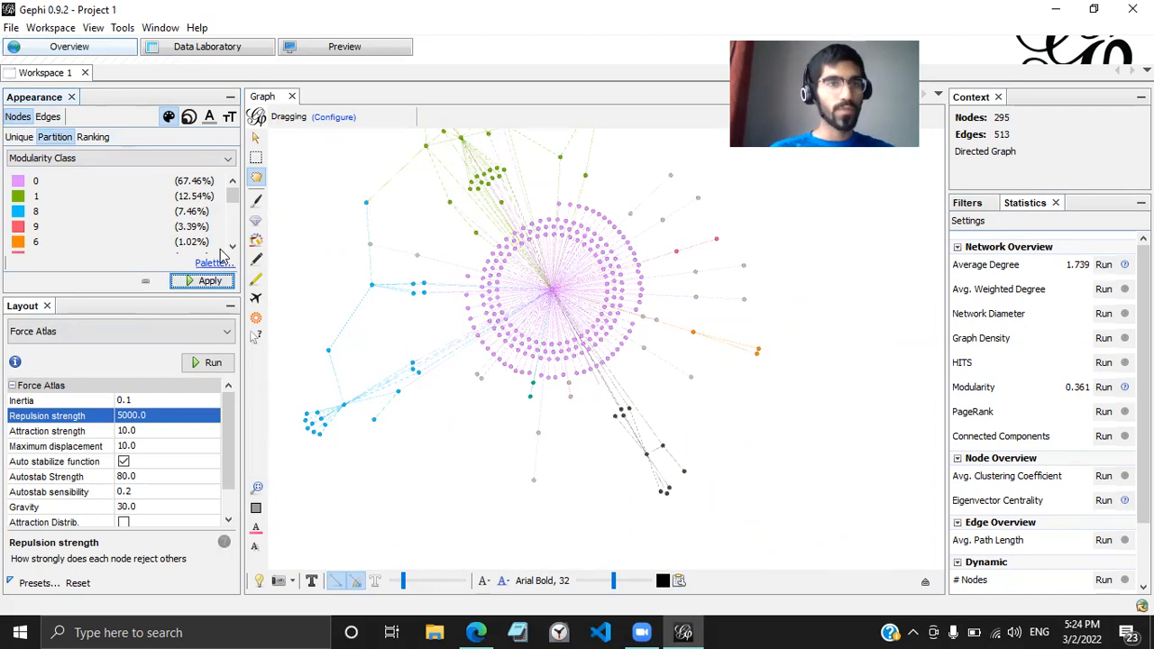
Step: Size the nodes by ranking on Eigenvector Centrality, with minimum size 8 and maximum size 50, and apply it to the graph
click(189, 119)
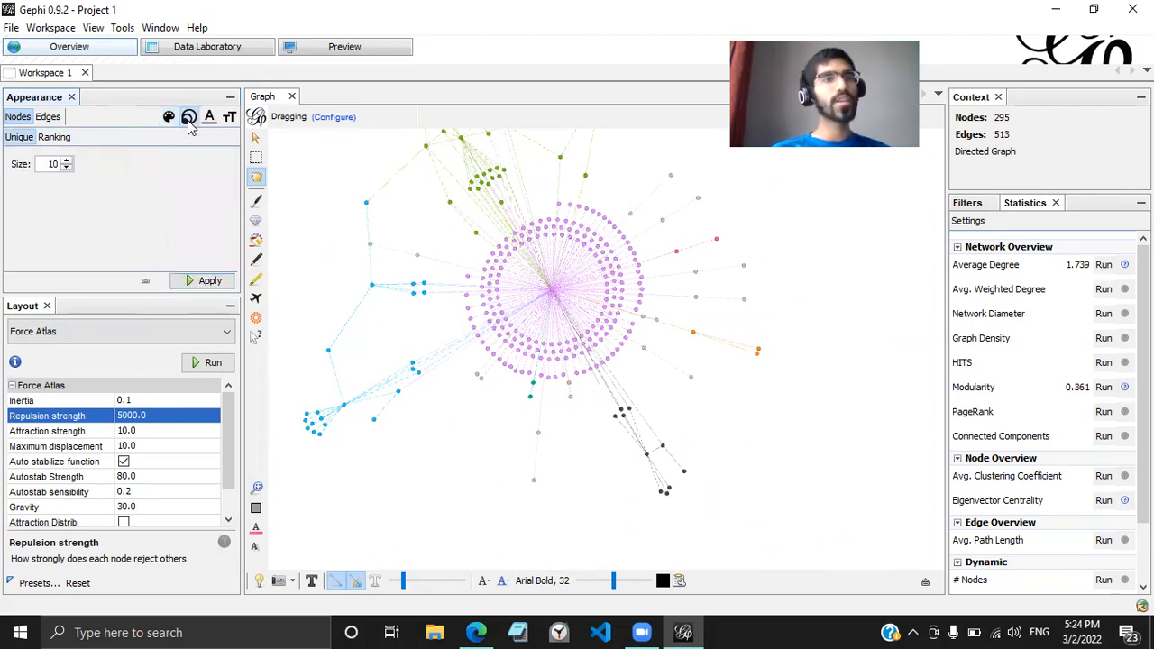
click(57, 138)
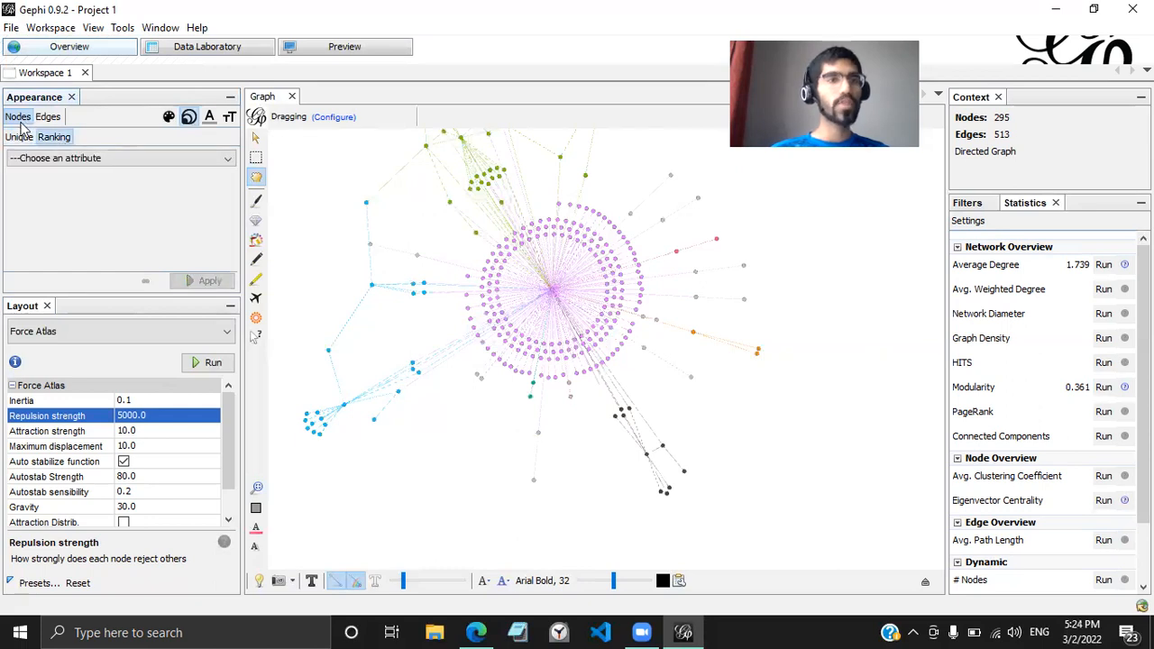
click(79, 167)
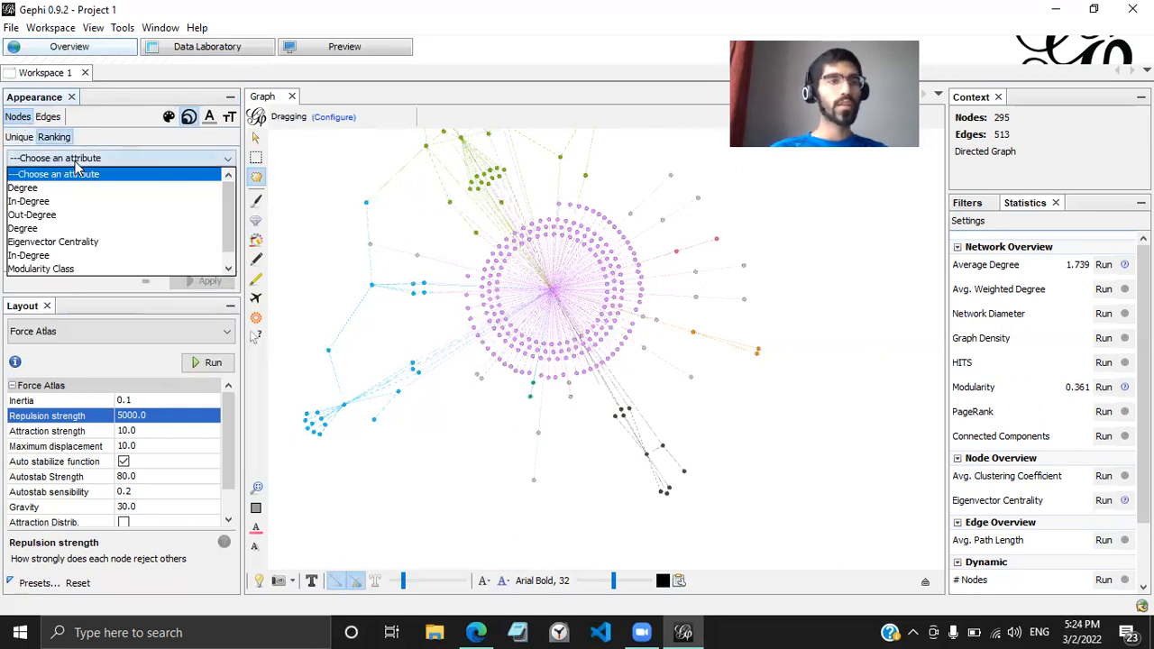
click(75, 243)
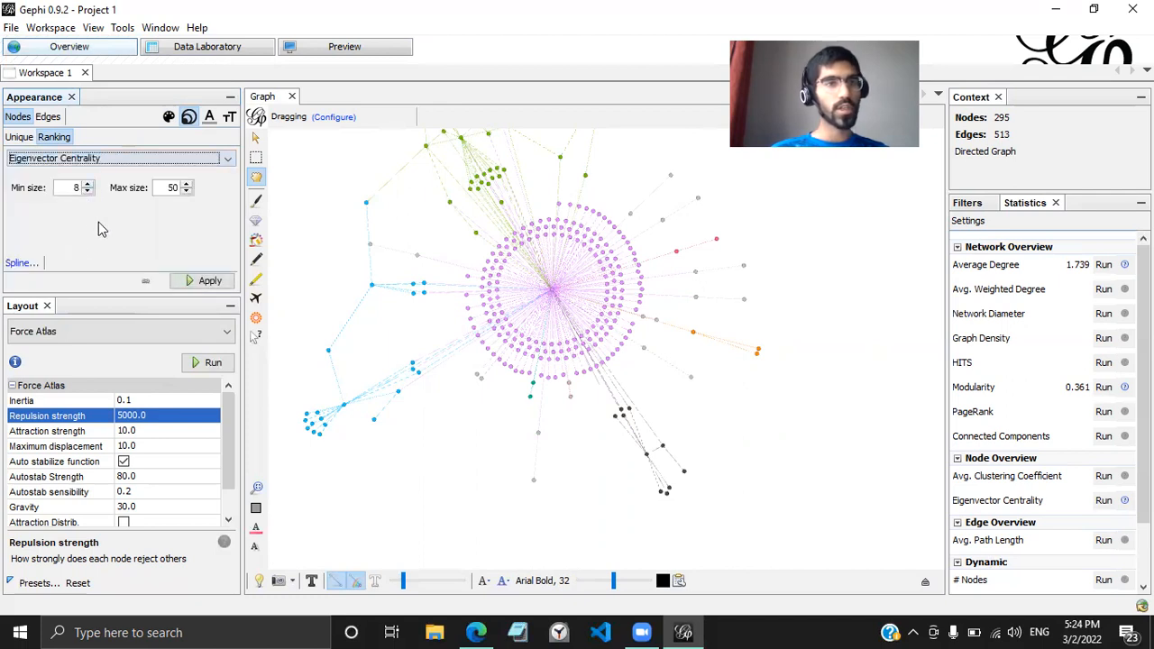
click(77, 187)
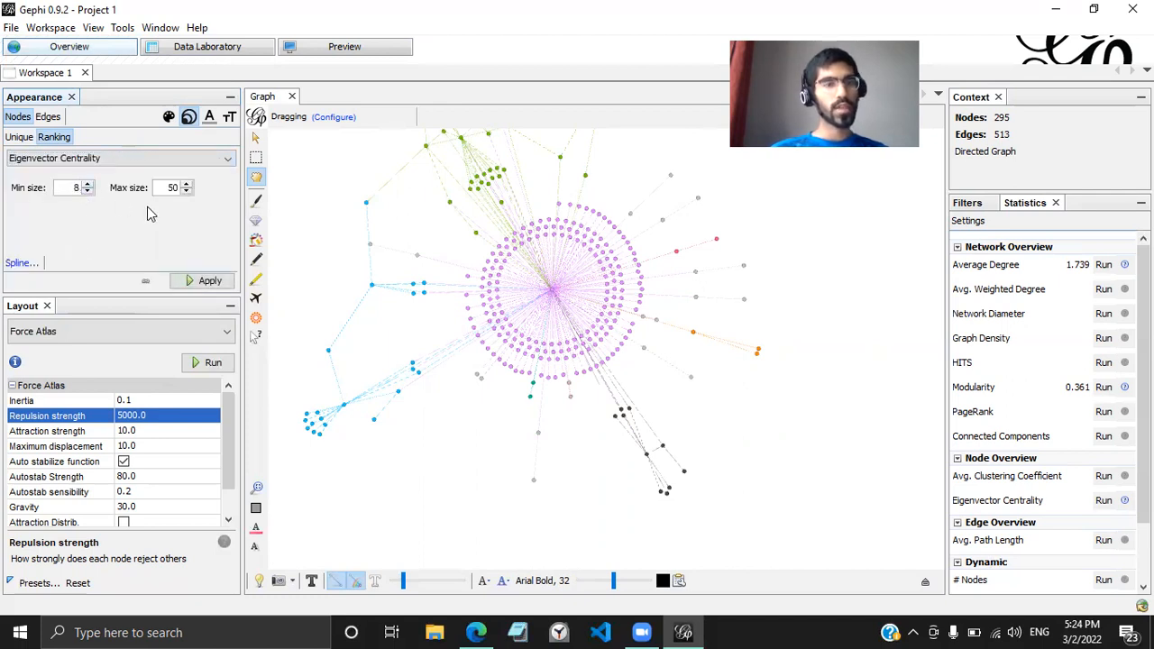
click(180, 190)
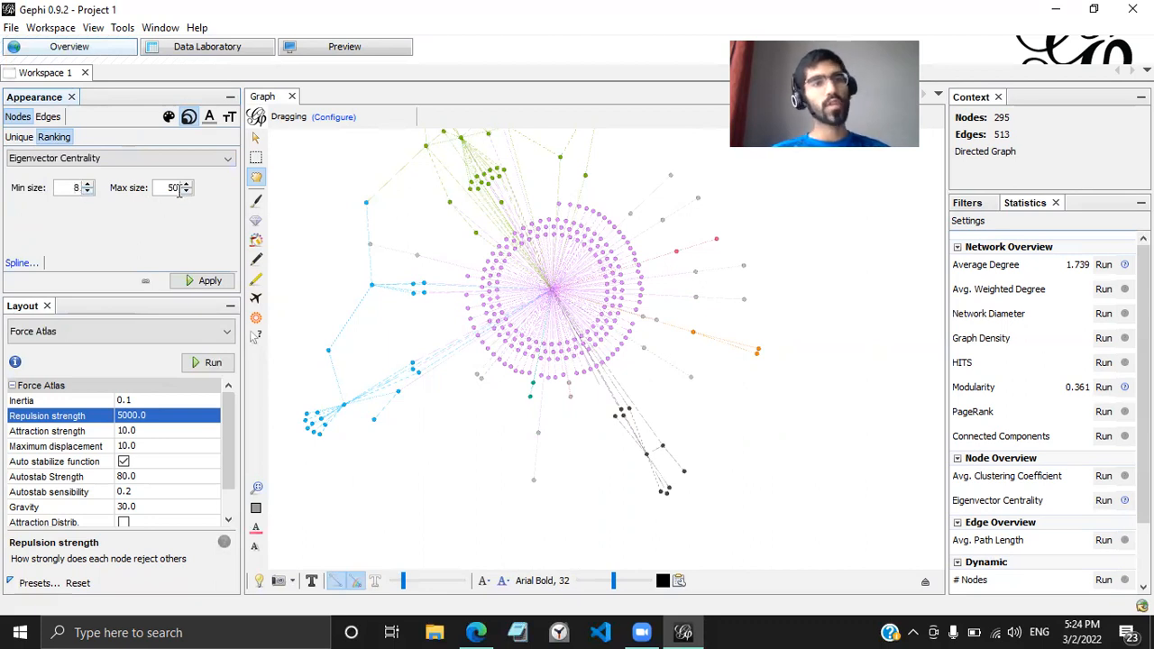
click(210, 281)
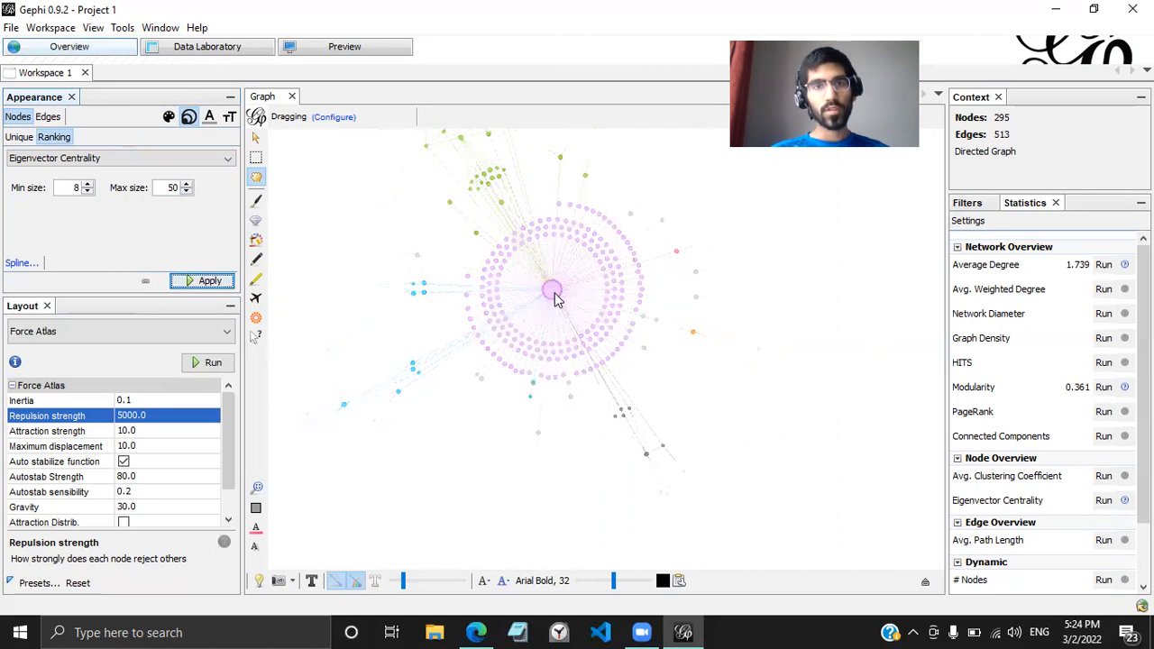
Step: Examine the resized nodes at the central hub, in the rings around it and along the outer community branches
scroll(626, 309, up, 3)
scroll(564, 335, down, 4)
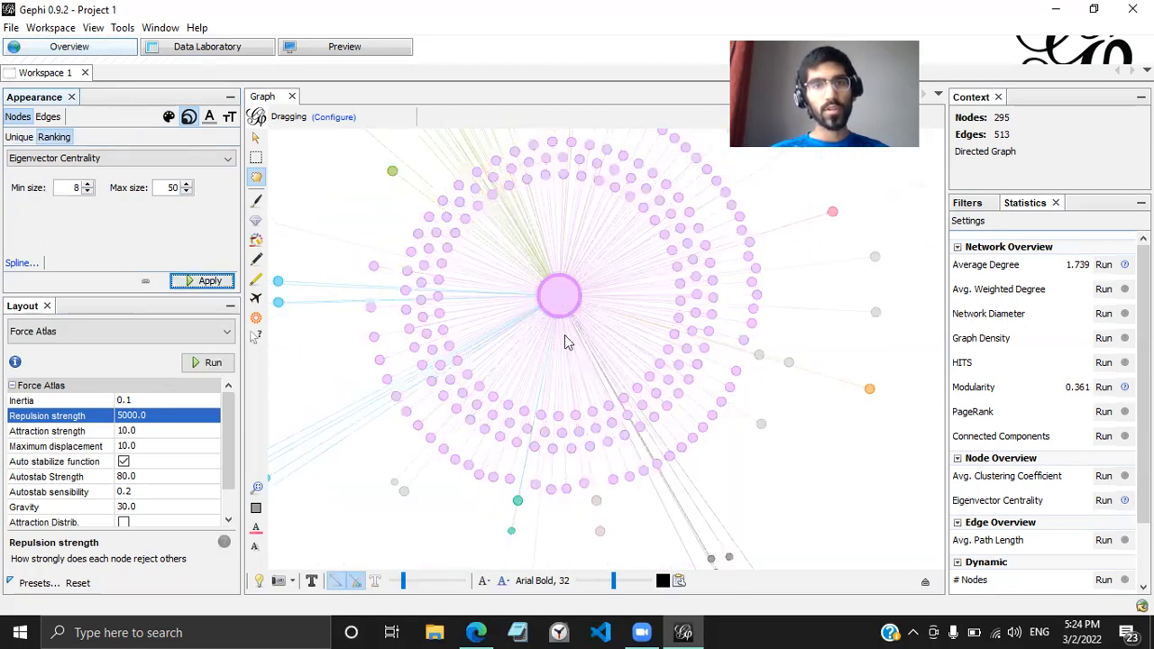
scroll(585, 364, down, 3)
scroll(585, 364, up, 3)
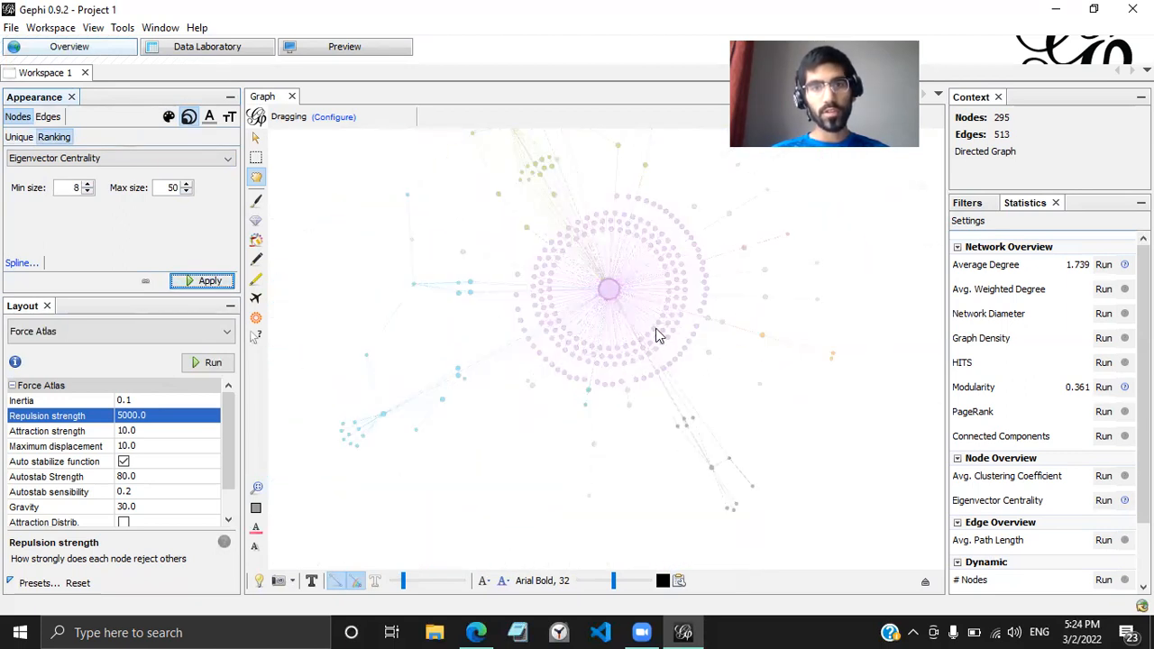
drag(625, 278, 606, 307)
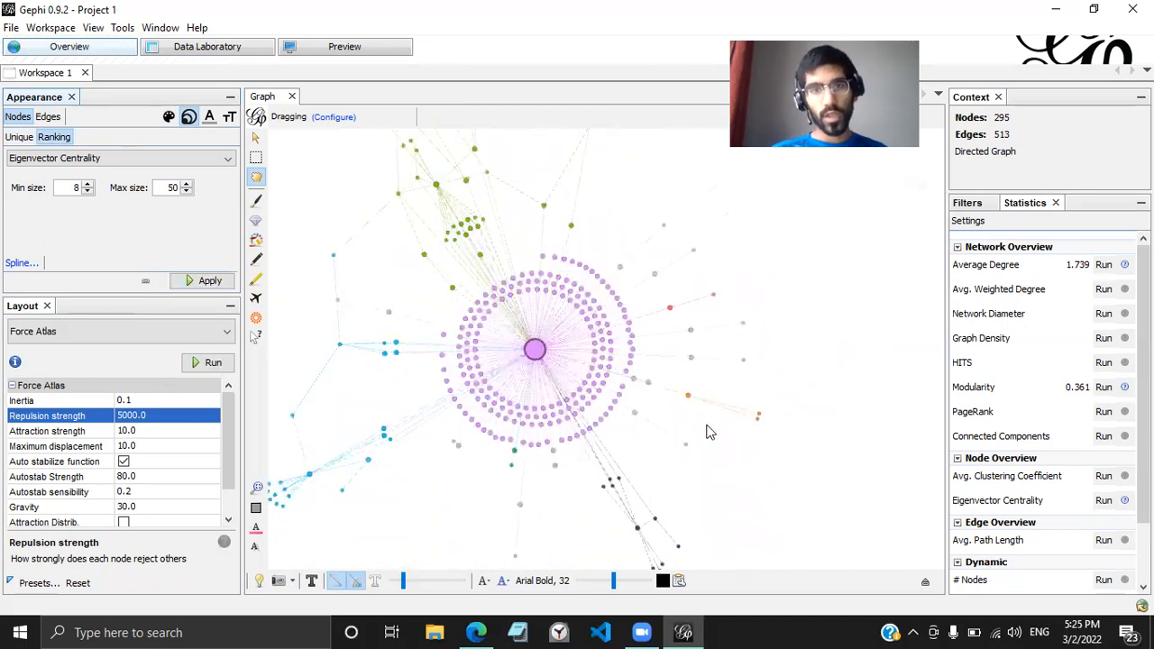
mouse_move(630, 438)
mouse_down()
mouse_move(658, 417)
mouse_move(644, 426)
mouse_up()
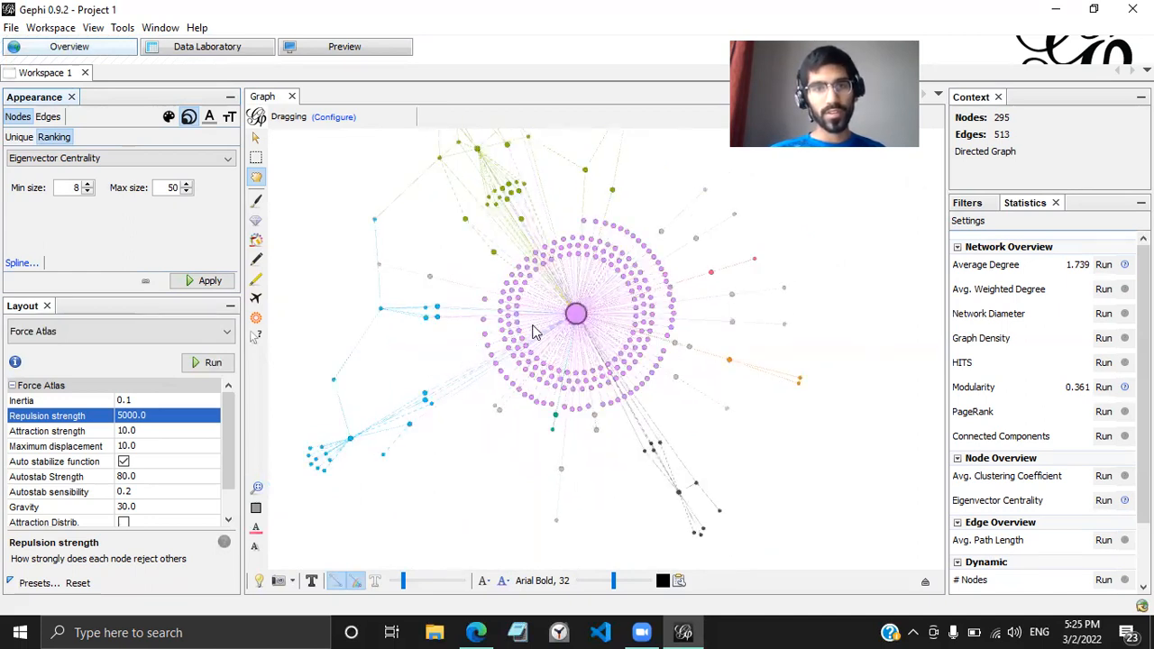
scroll(572, 332, up, 3)
scroll(596, 294, up, 2)
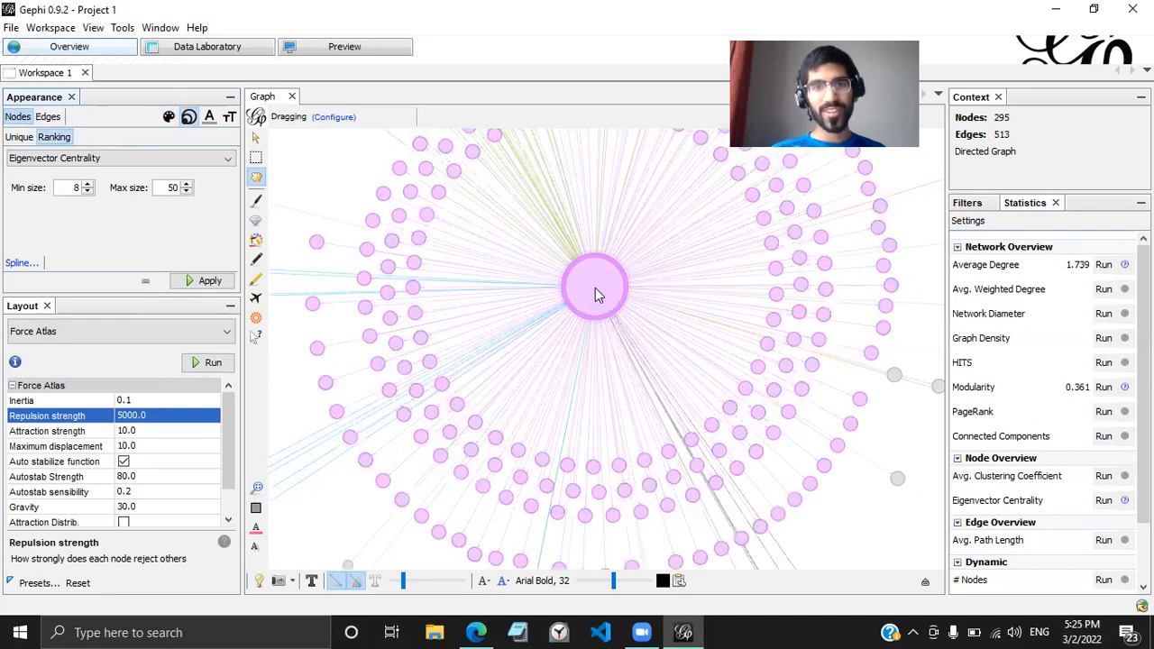
scroll(631, 323, down, 5)
mouse_move(633, 327)
mouse_down()
mouse_move(600, 355)
mouse_move(635, 394)
mouse_move(632, 331)
mouse_move(627, 341)
mouse_up()
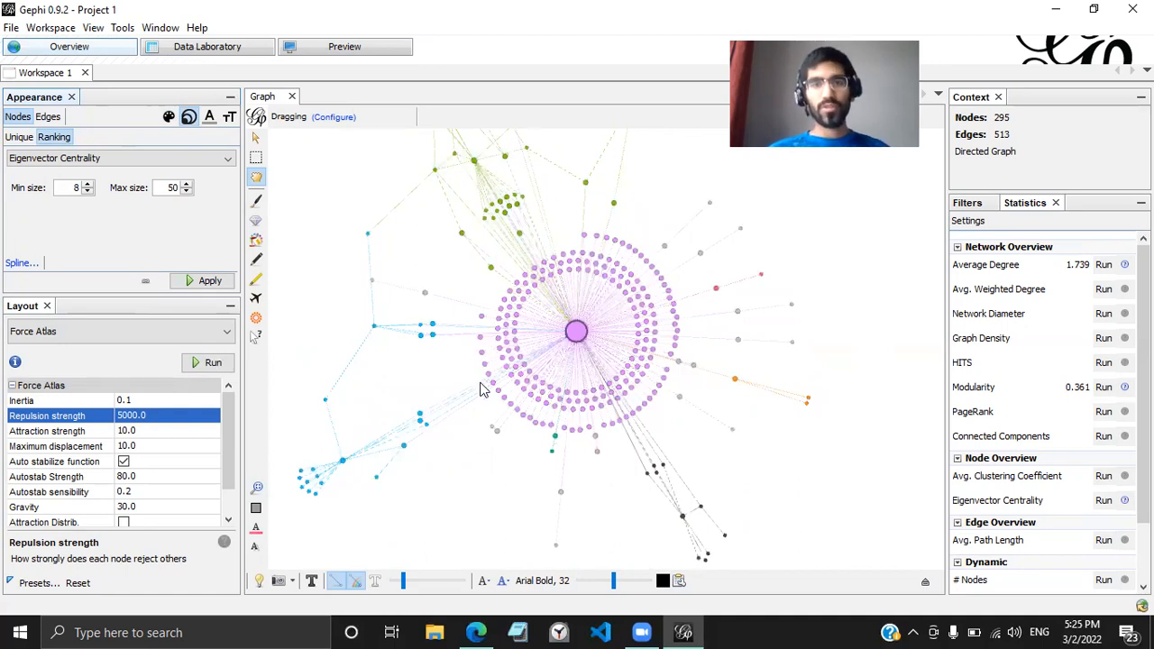
scroll(554, 335, down, 5)
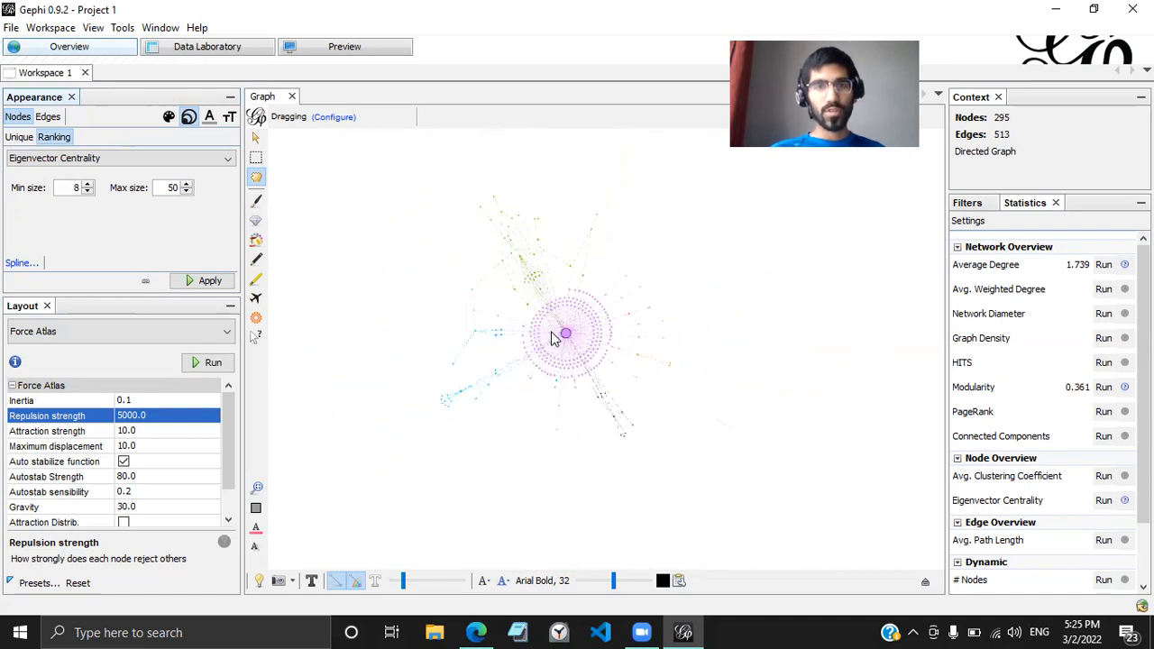
scroll(556, 332, up, 5)
drag(518, 272, 498, 289)
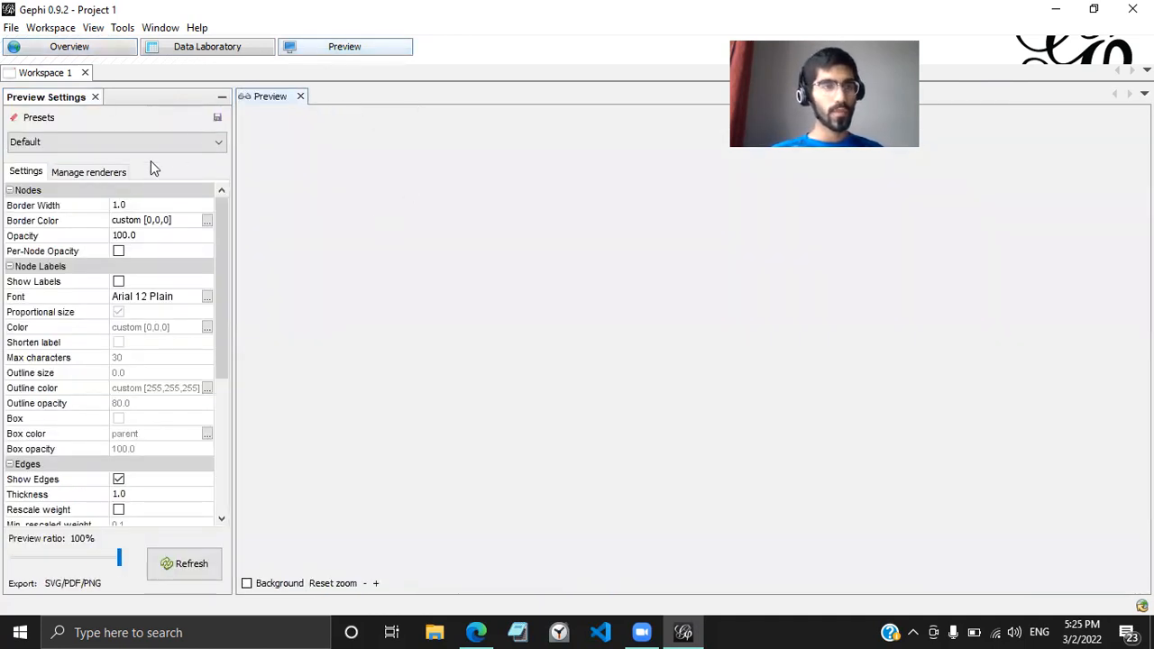
Step: Render the network in Preview, switch the preset to Black Background and refresh the rendering
click(191, 566)
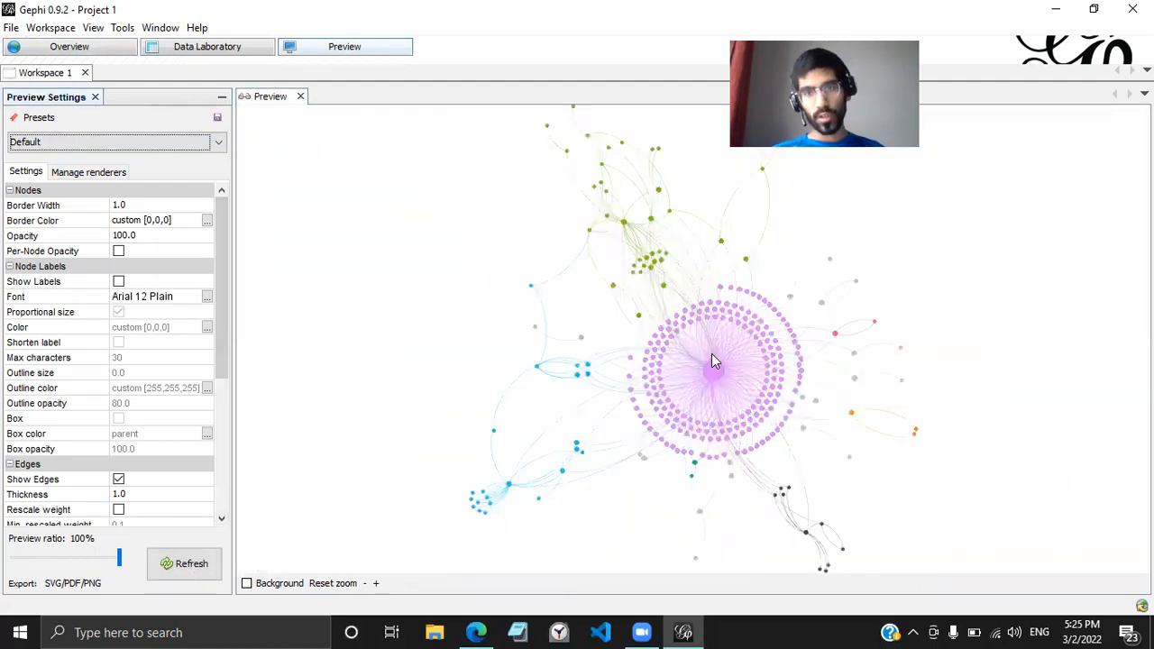
drag(818, 403, 804, 415)
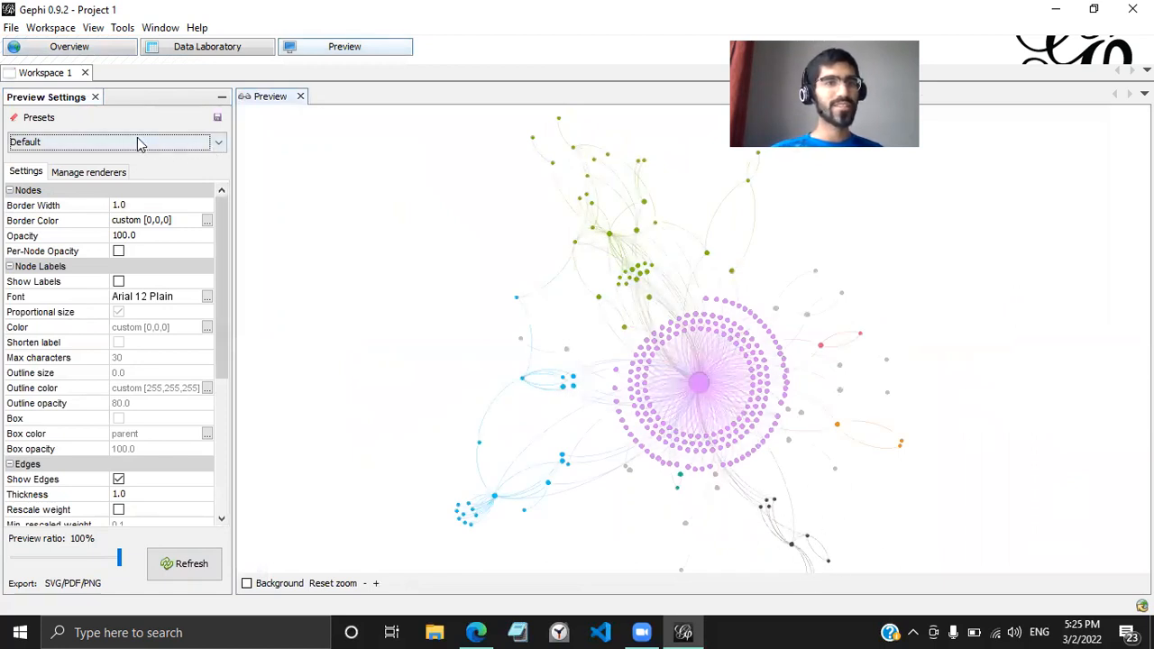
click(230, 145)
click(225, 144)
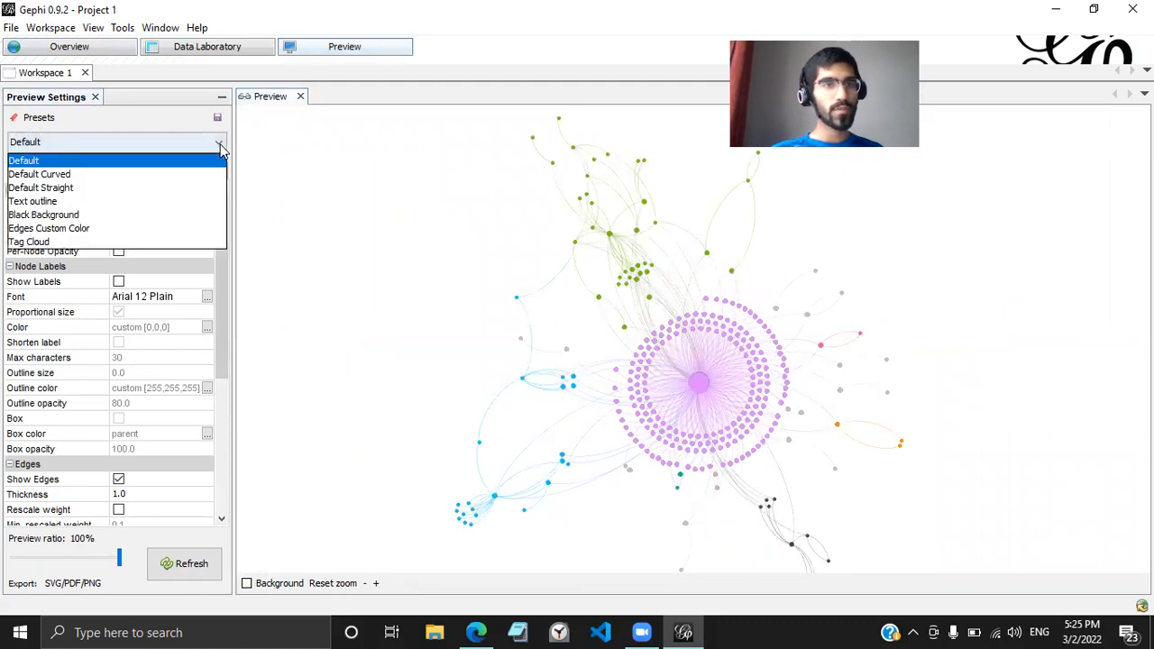
click(95, 222)
click(189, 564)
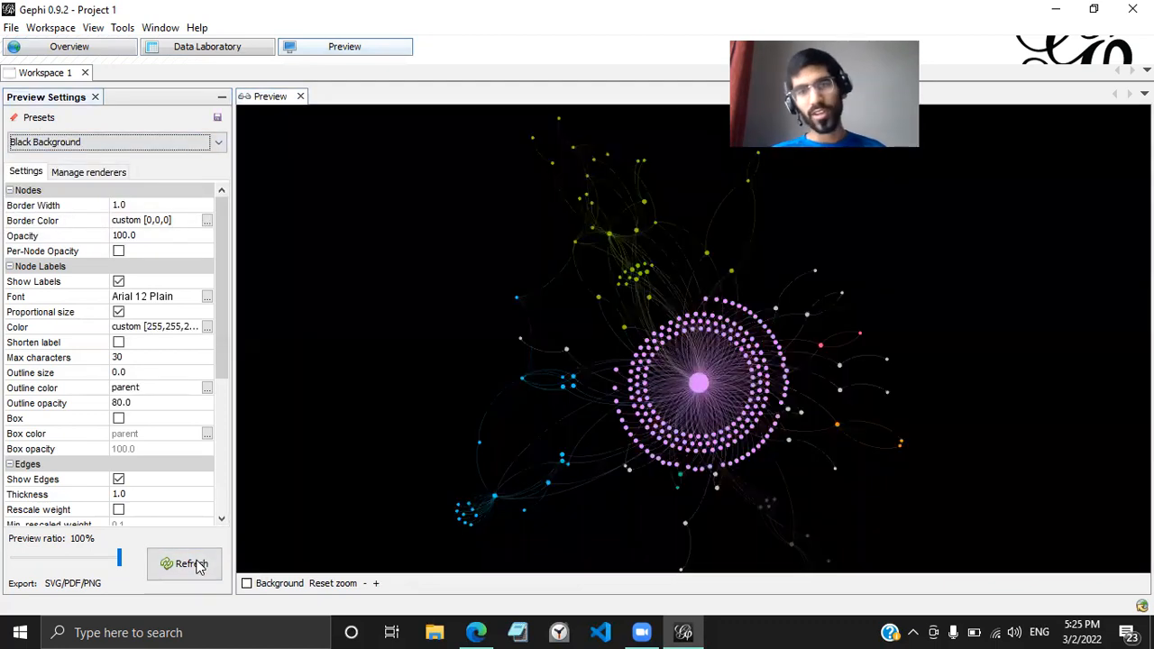
Step: Inspect the black-background preview, reset its zoom, and look through the available preview settings
drag(565, 399, 511, 378)
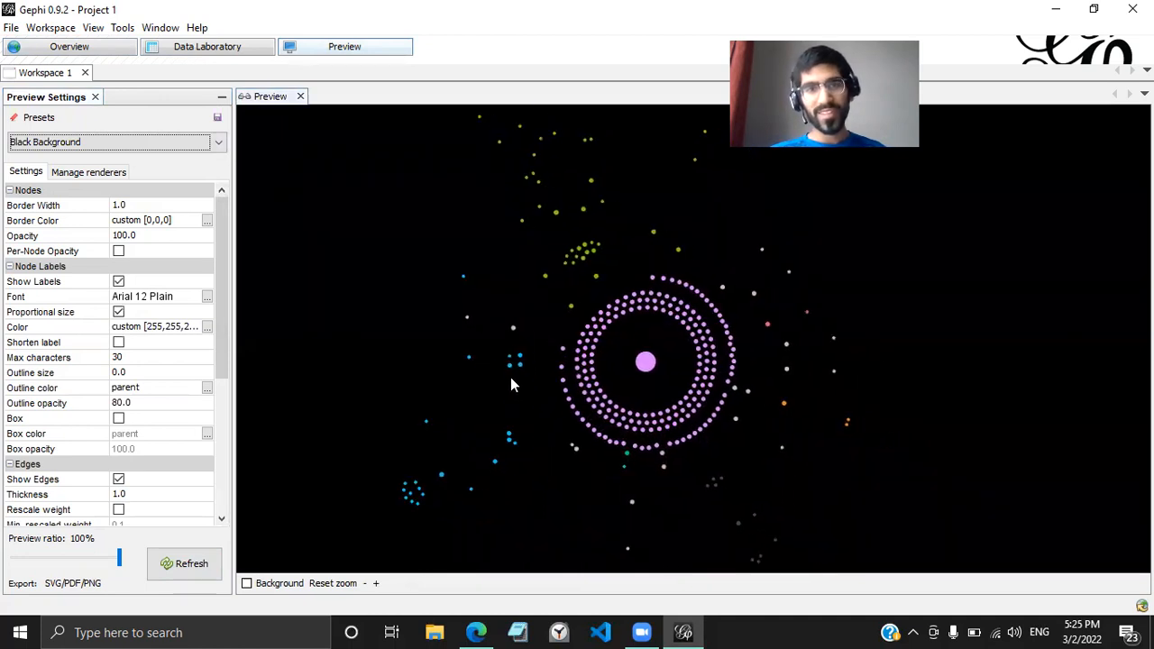
click(332, 584)
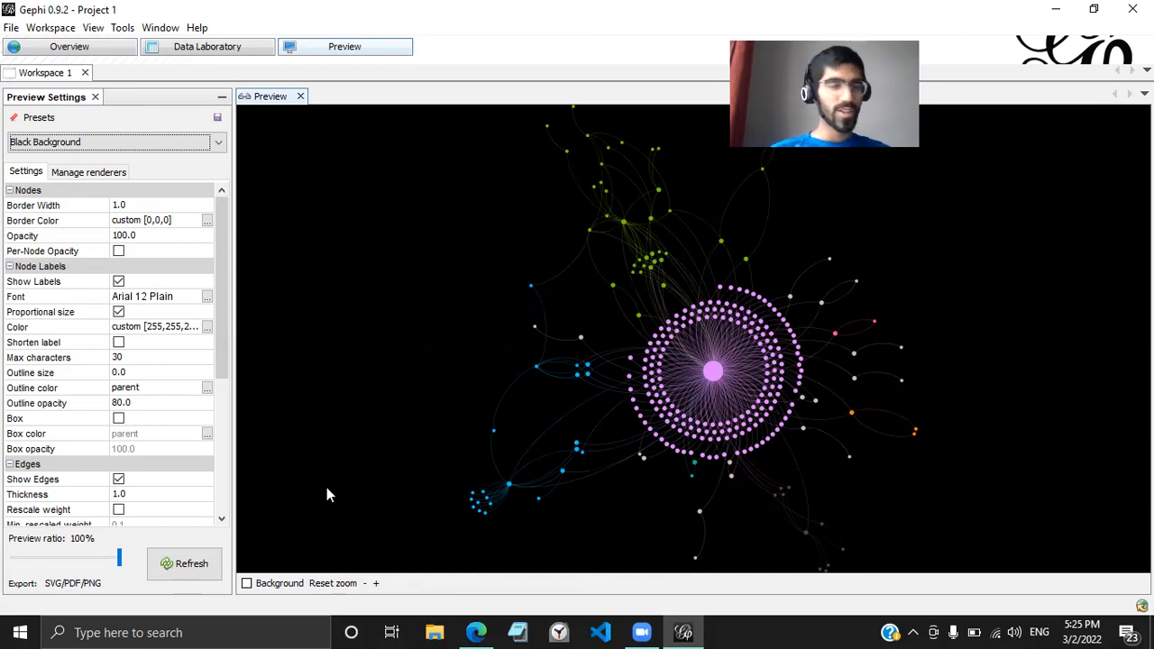
scroll(128, 354, down, 5)
scroll(128, 354, up, 5)
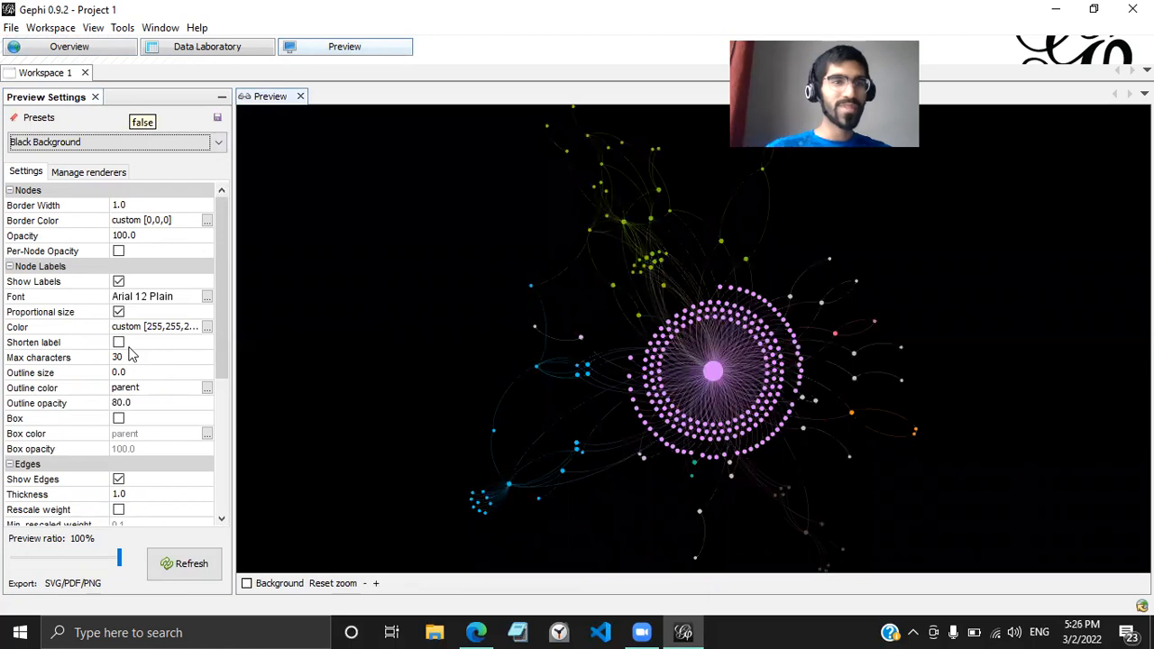
Step: Export the preview as a PNG file named Temp into the Downloads folder
click(61, 586)
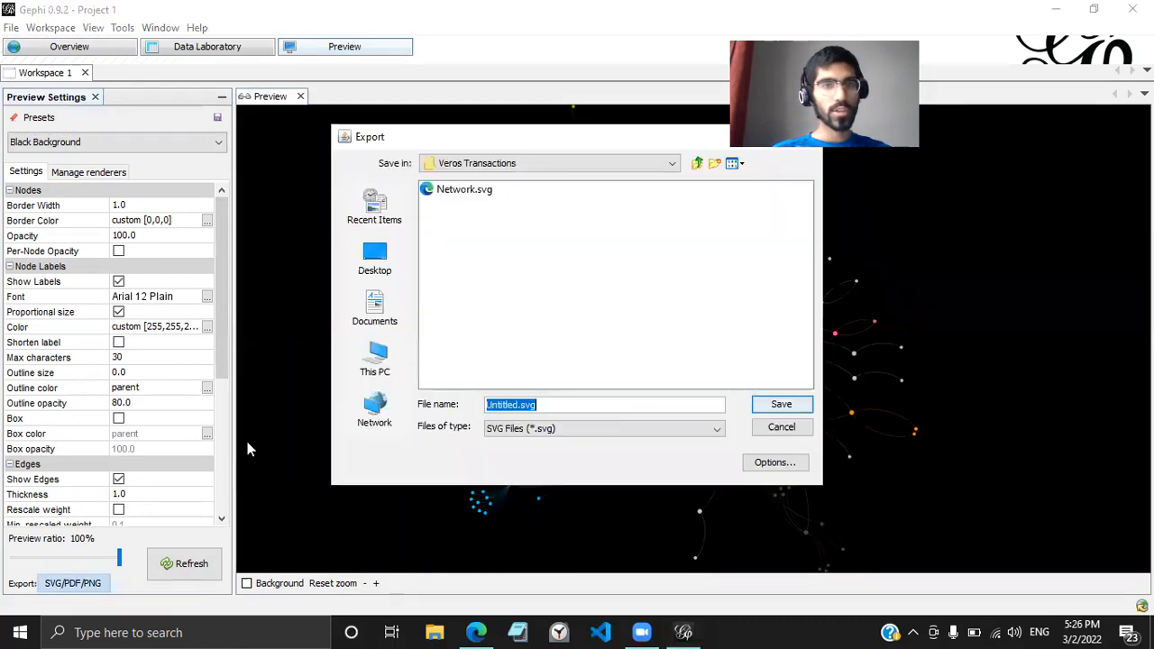
click(532, 429)
click(527, 459)
click(502, 405)
triple_click(503, 405)
text(Temp)
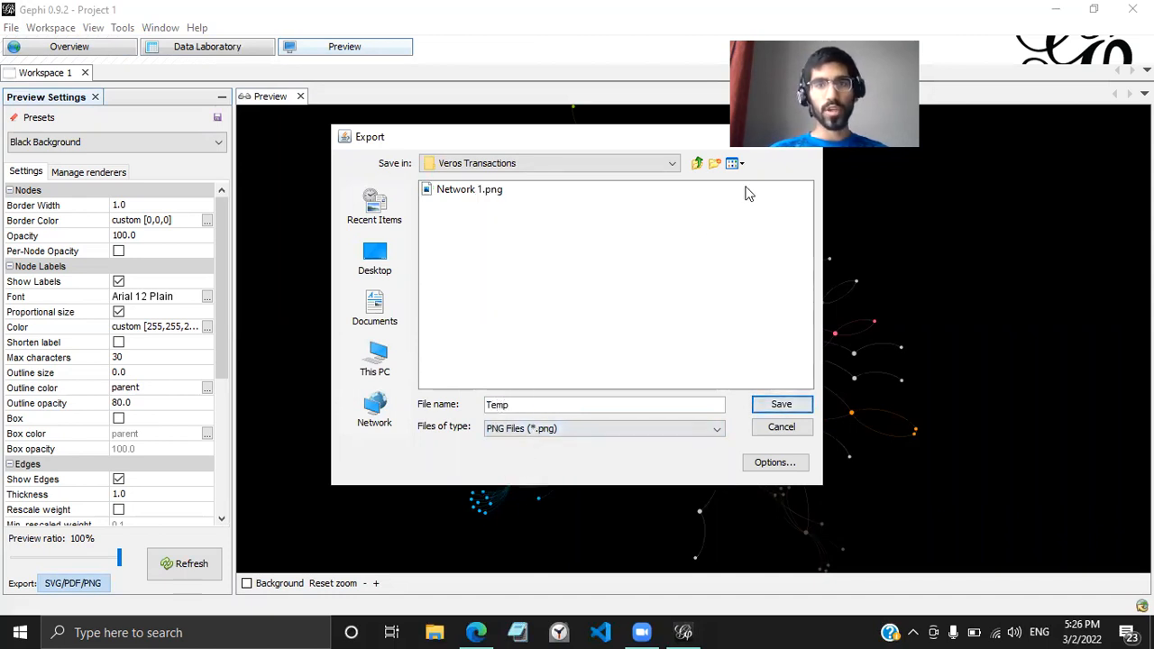
click(698, 163)
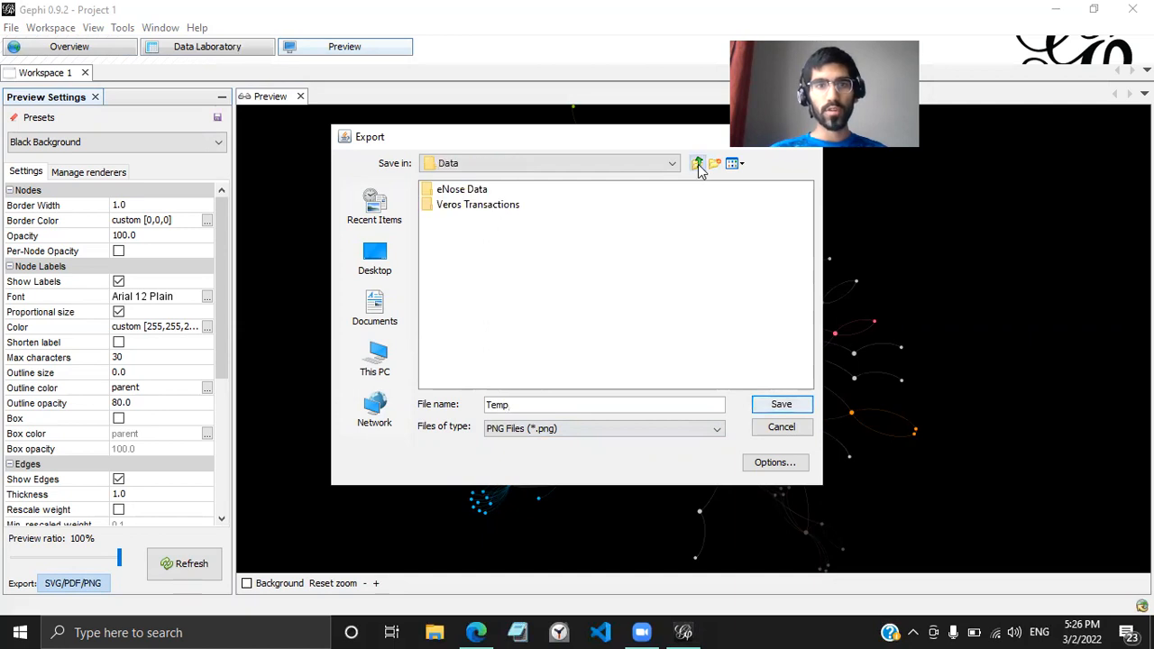
click(697, 163)
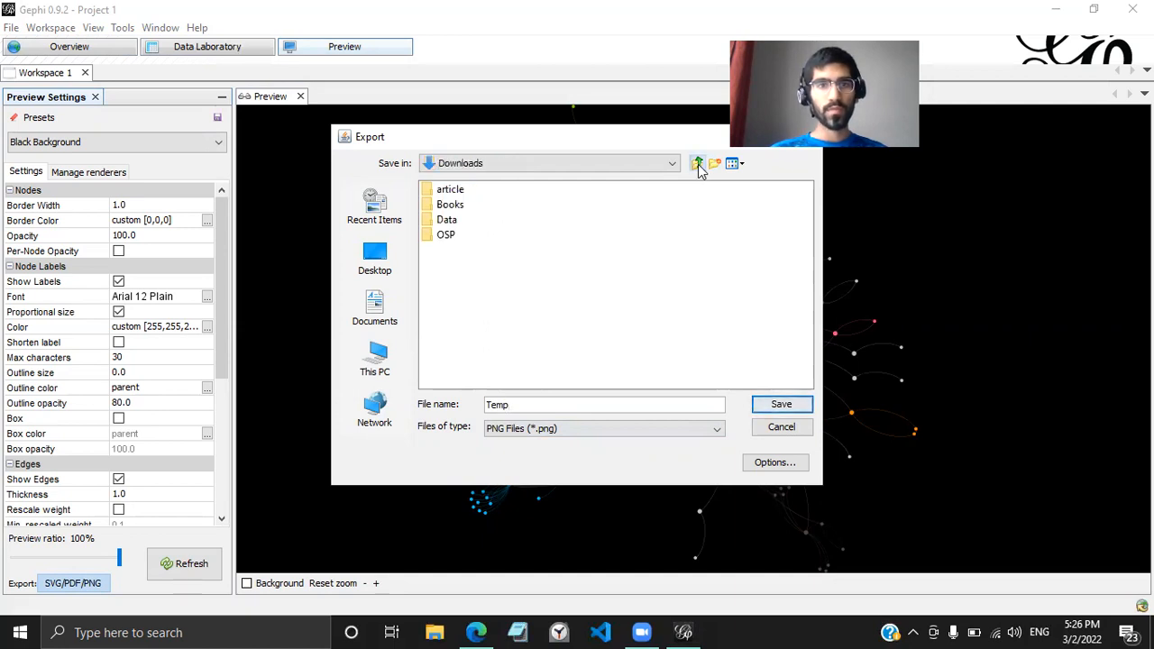
click(772, 405)
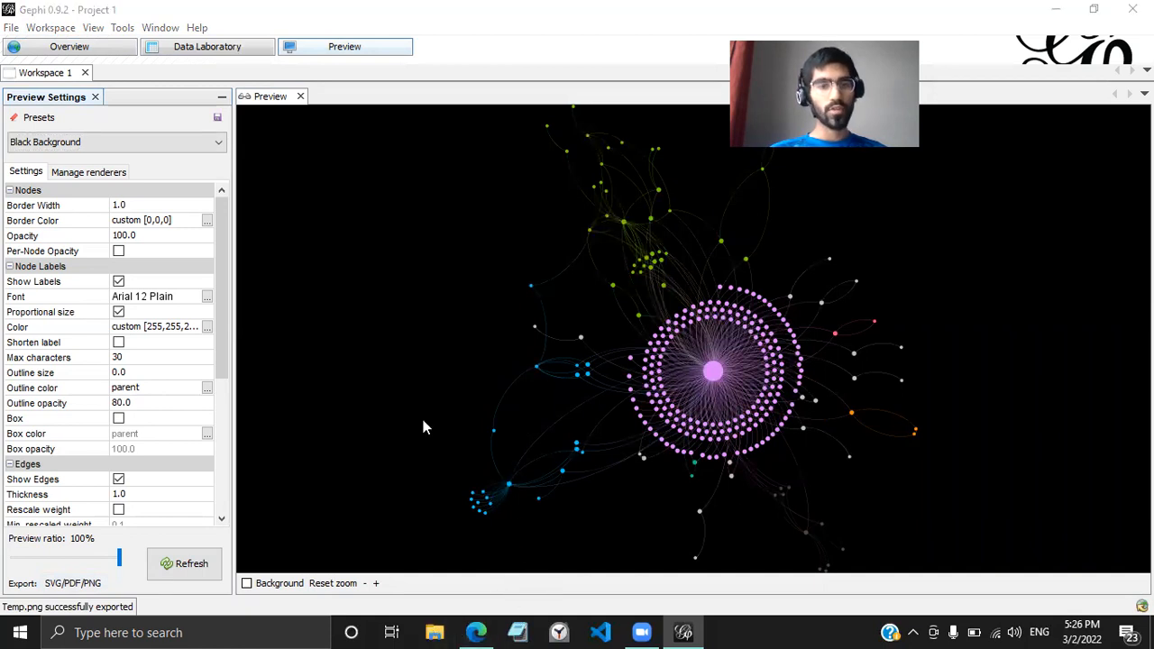
Step: Switch to File Explorer, open Temp.png from the Downloads folder and view the exported network image in Photos
key(super+e)
click(90, 225)
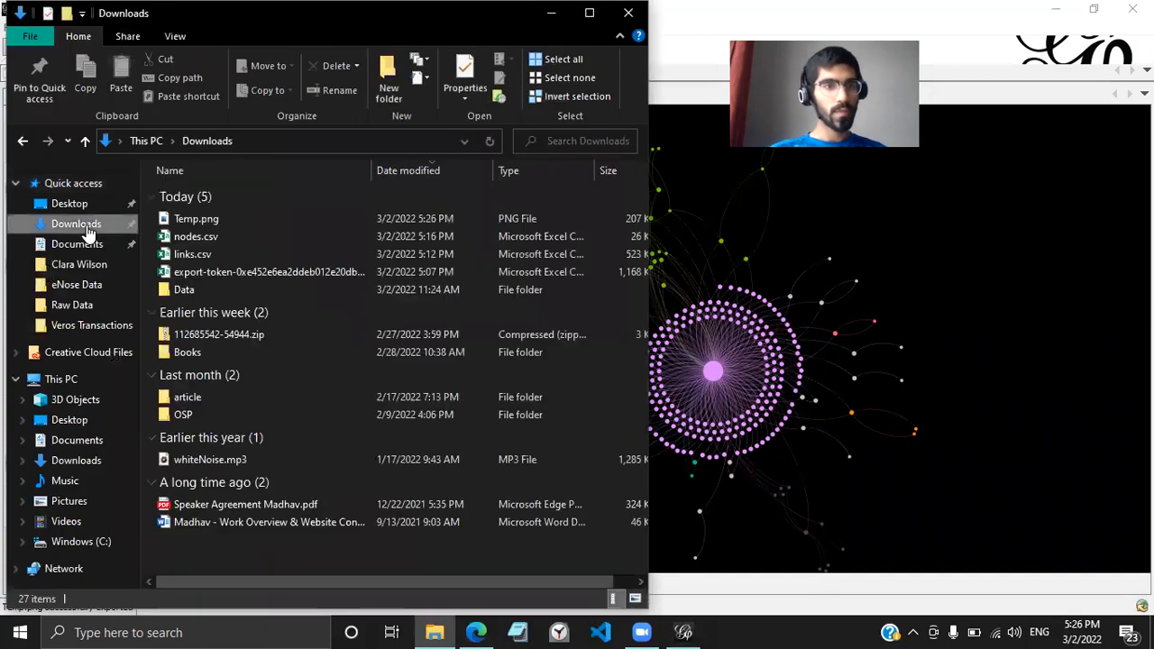
click(228, 226)
click(570, 80)
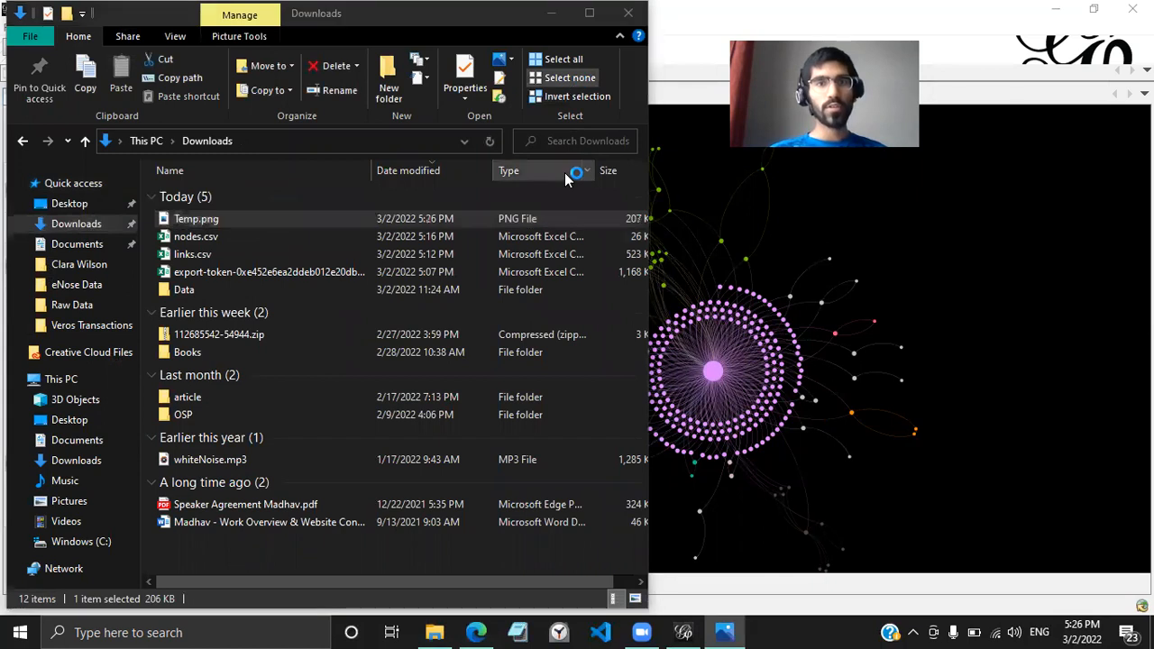
double_click(601, 218)
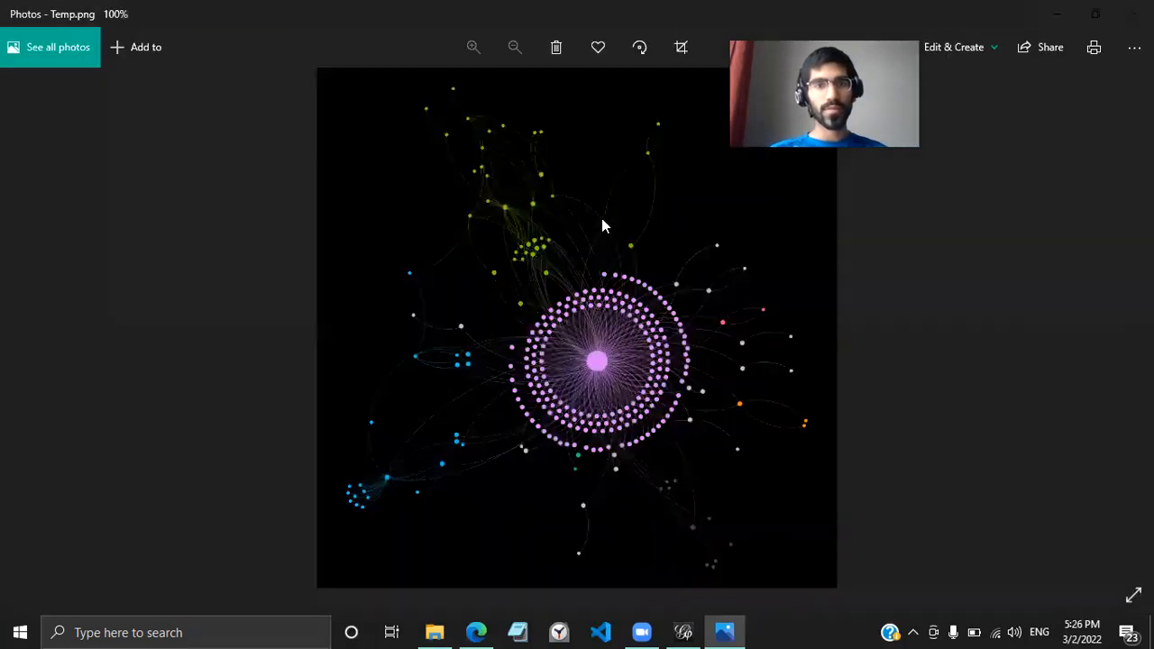